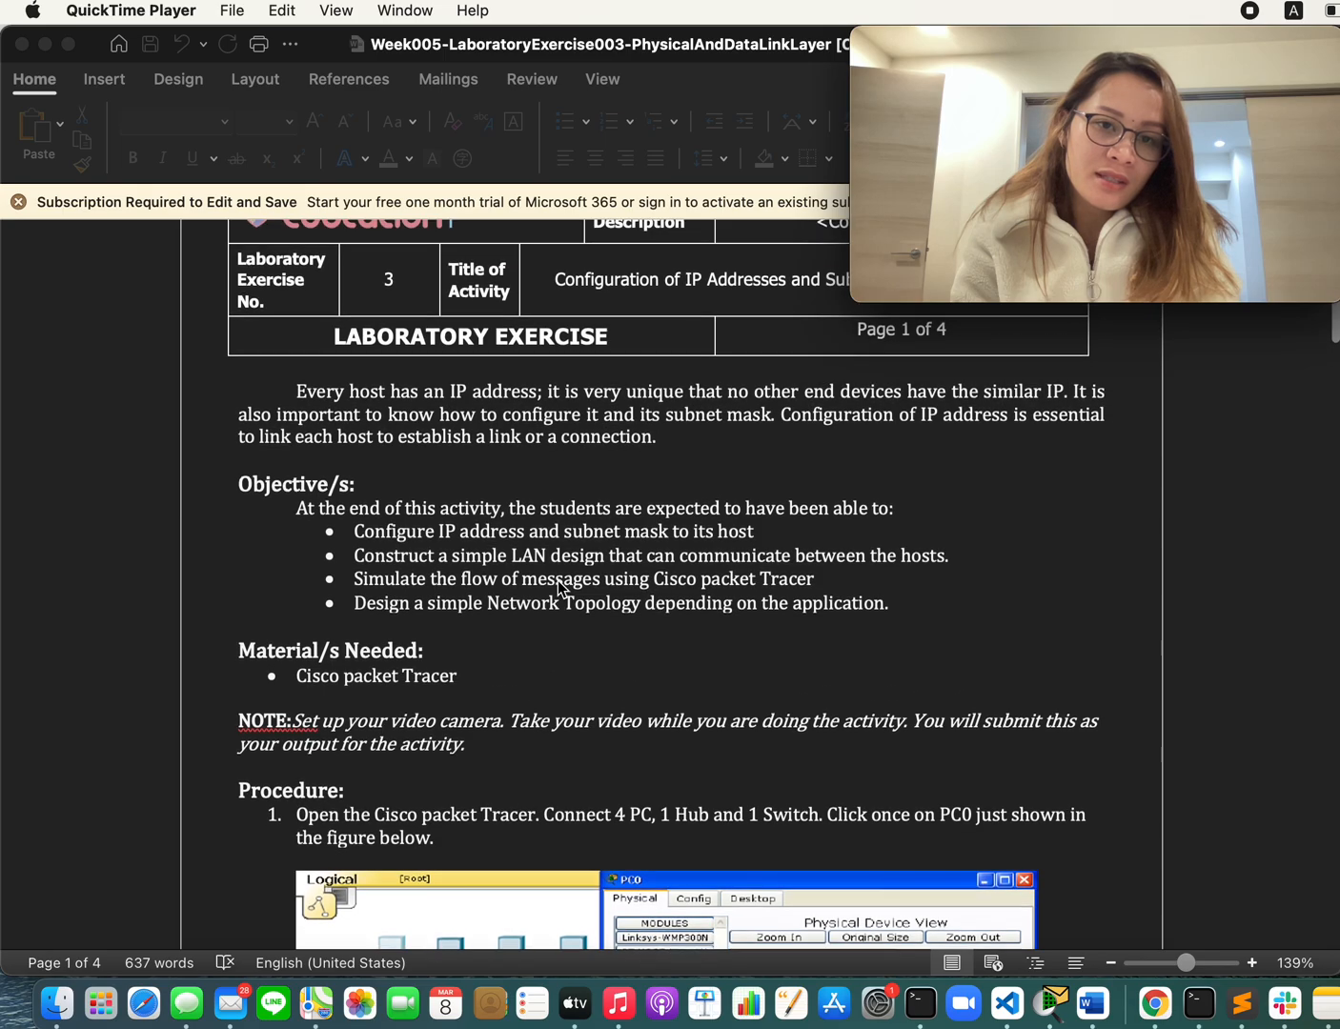
Step: Read the lab exercise's objectives, materials and procedure step 1, including the topology figure
scroll(543, 632, "down", 2)
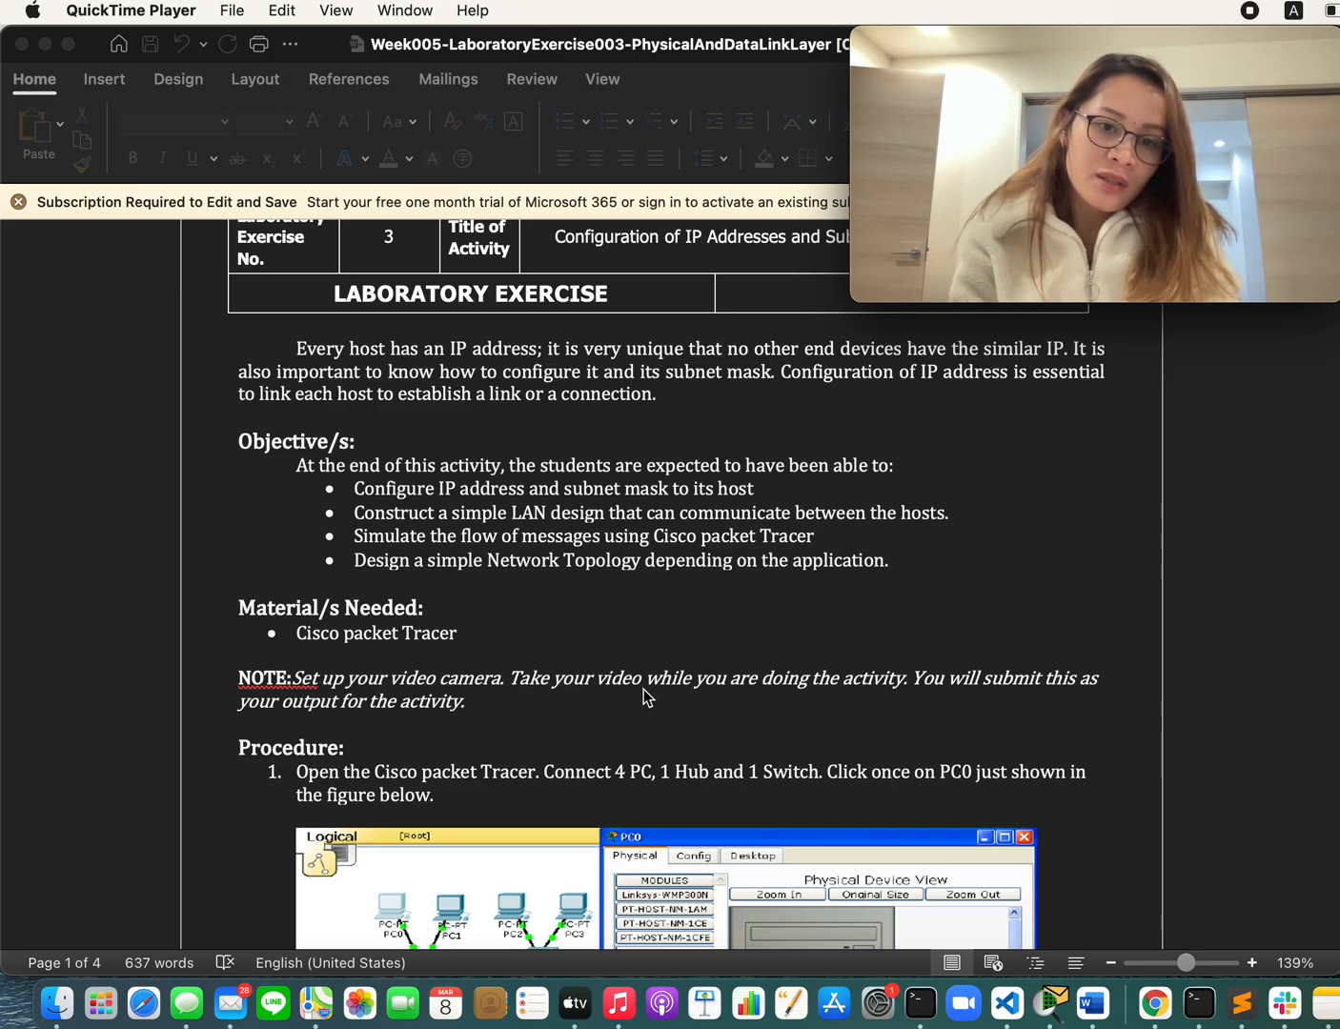
scroll(702, 700, "down", 1)
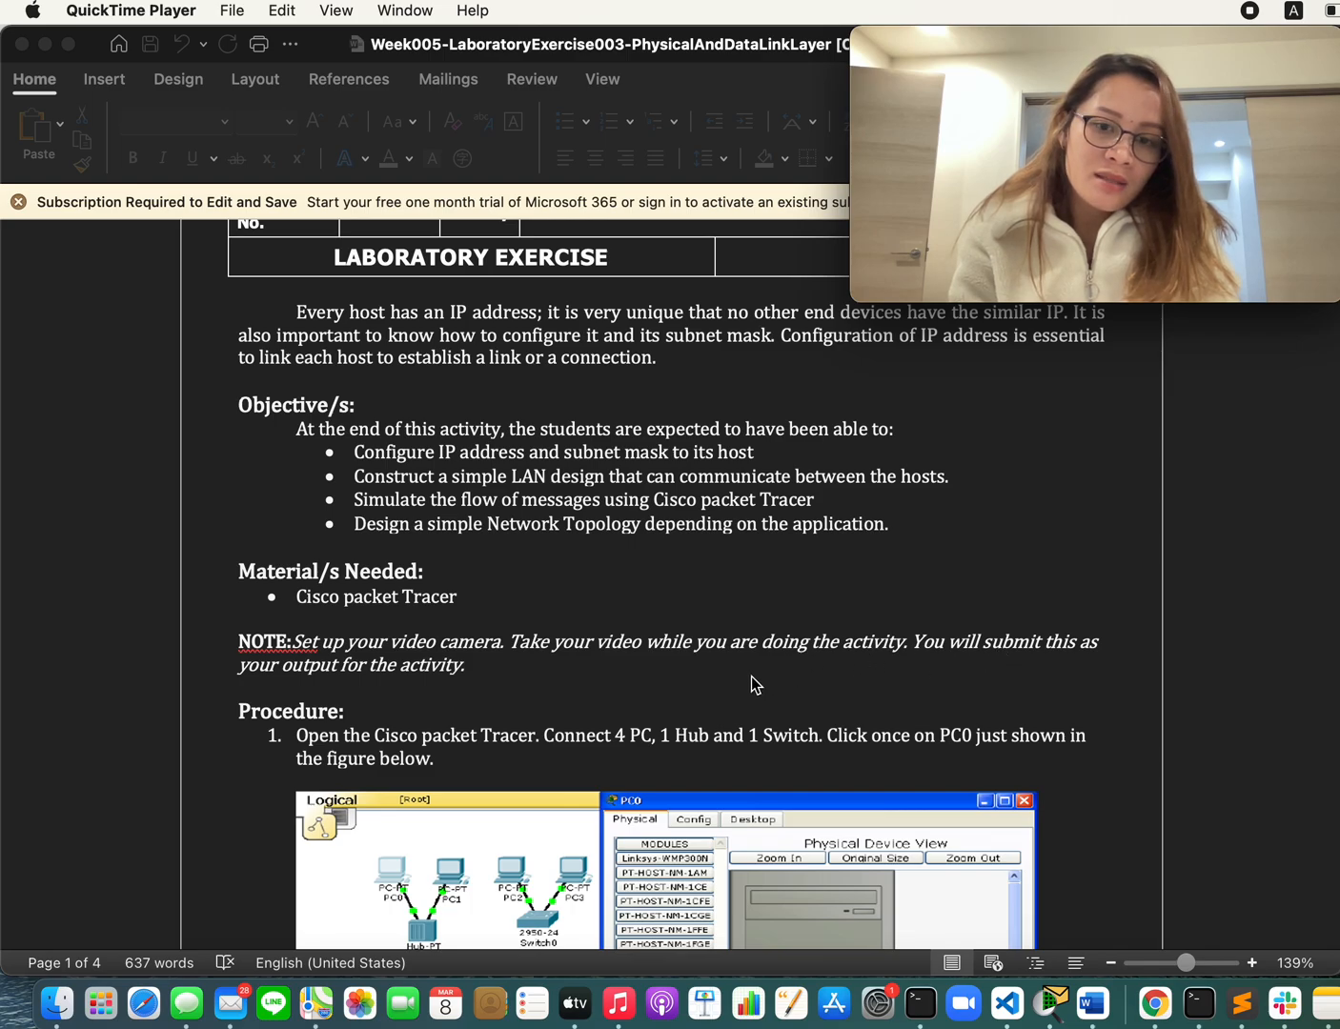
scroll(507, 653, "down", 4)
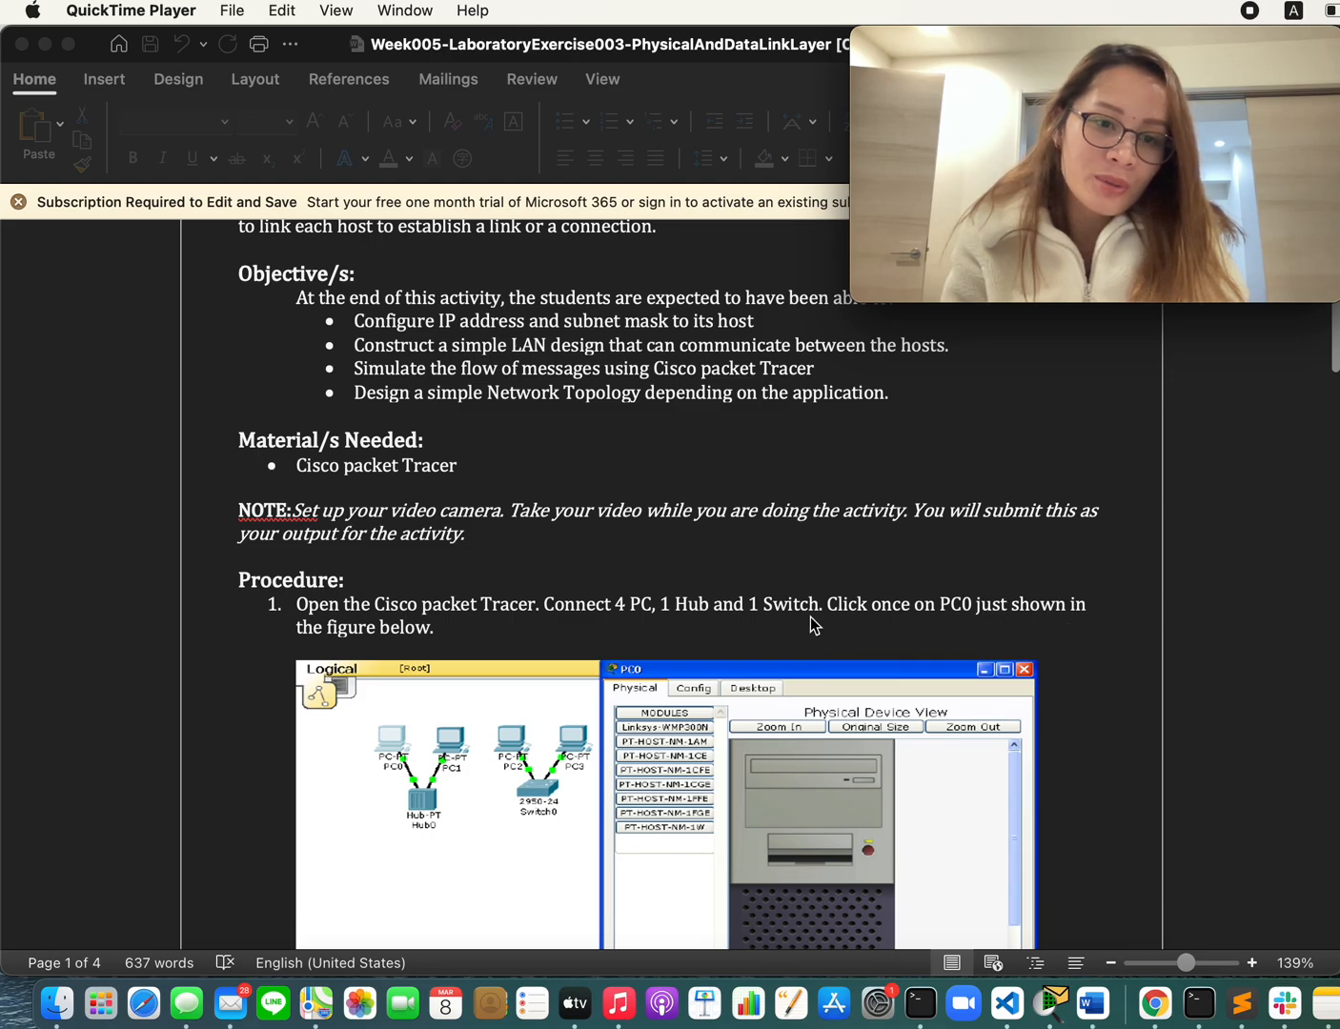
scroll(546, 667, "down", 2)
scroll(545, 672, "down", 2)
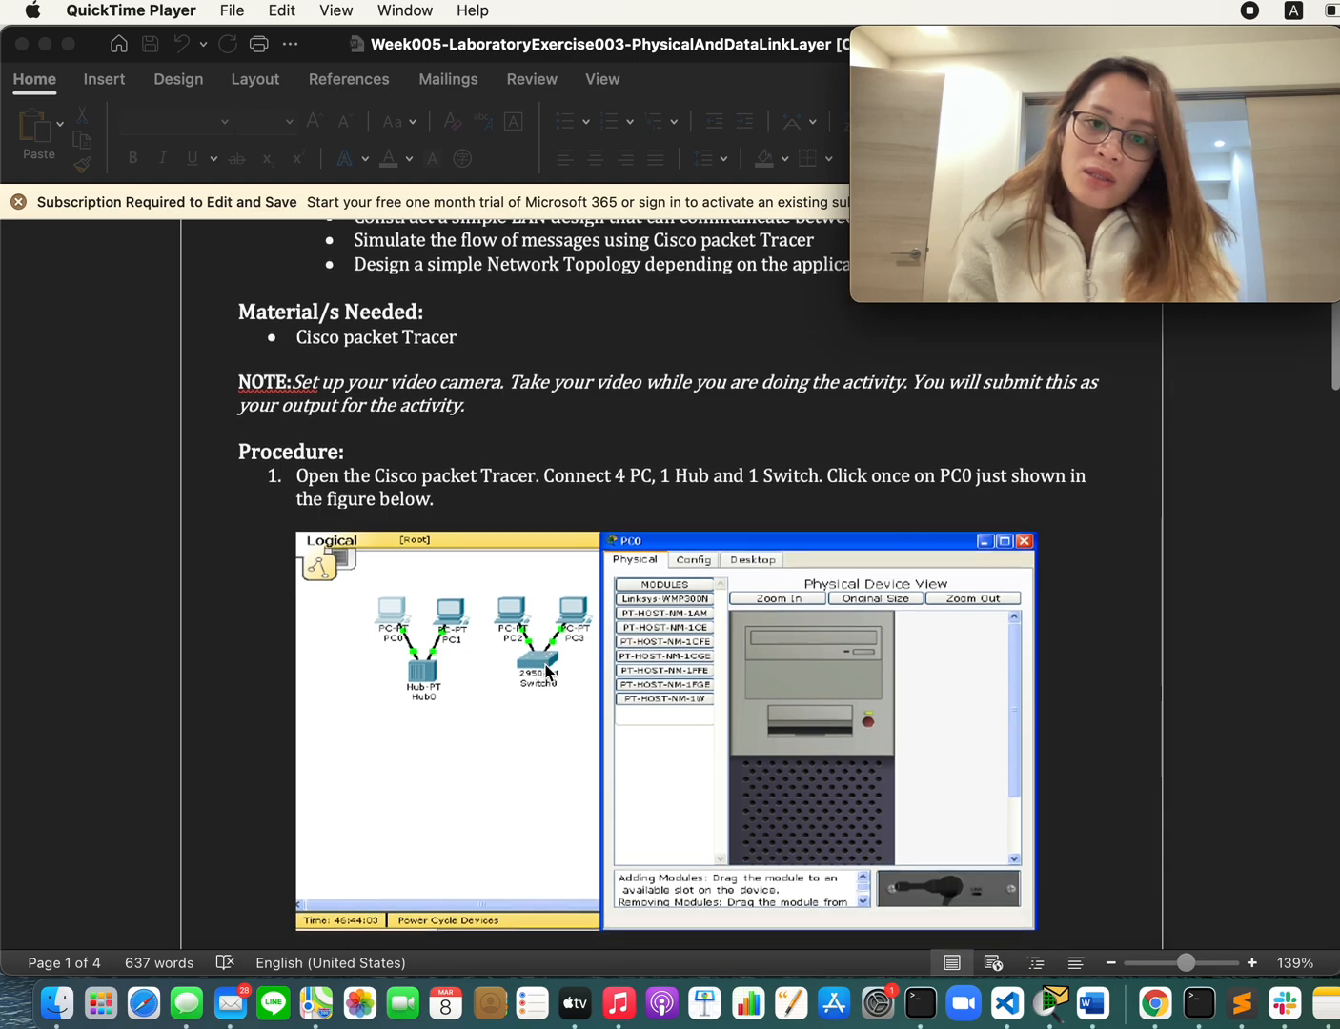
Step: Switch to Cisco Packet Tracer and place four PCs, PC0 to PC3, in a roughly level row in the logical workspace
left_click(1053, 1002)
left_click(84, 870)
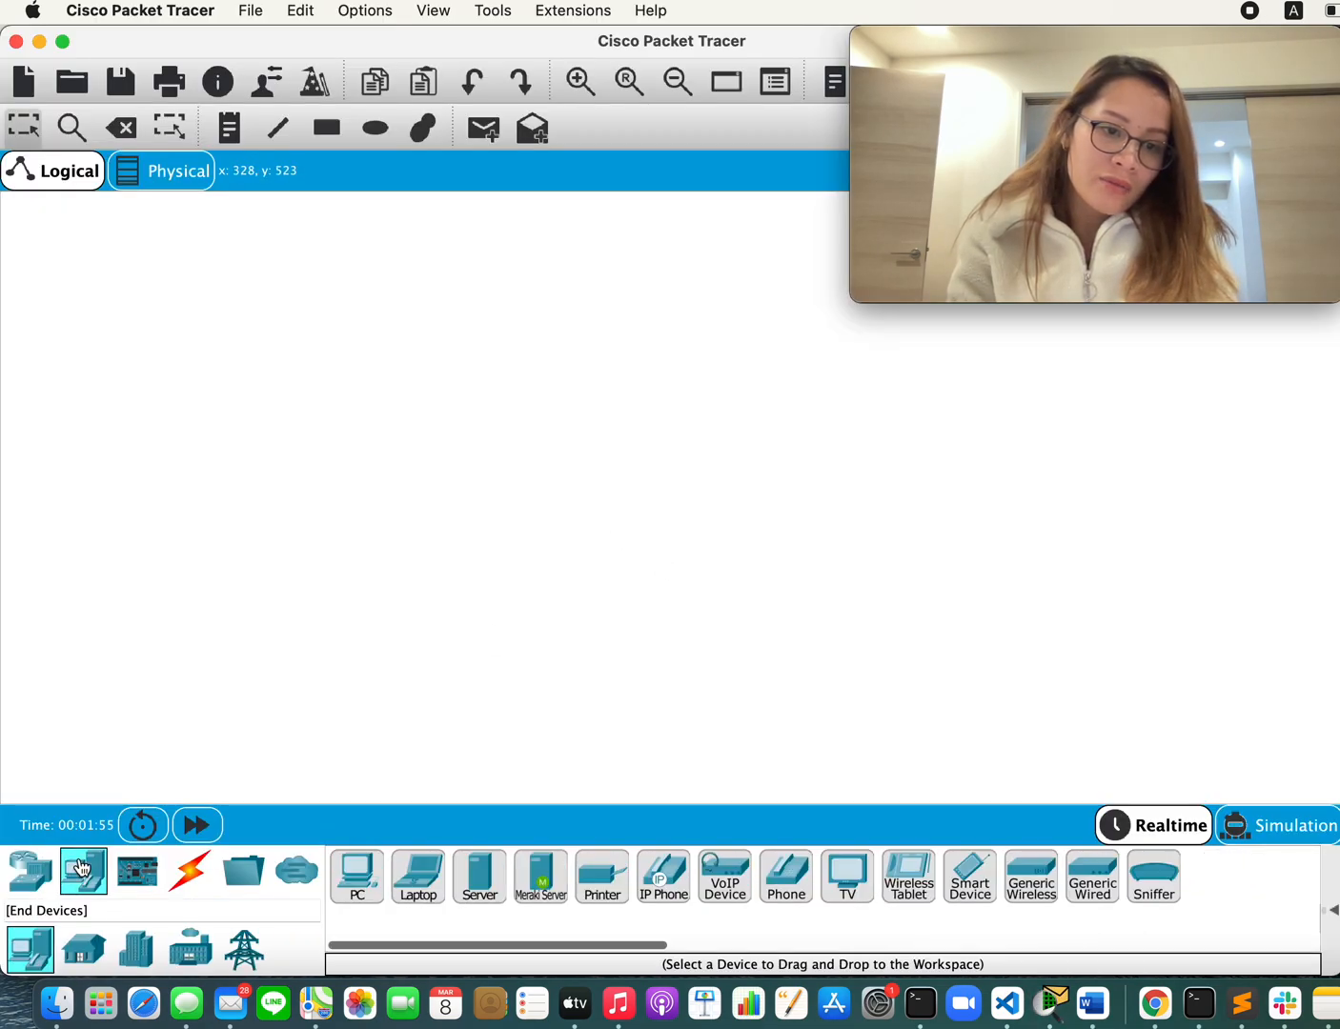
left_click_drag(356, 878, 332, 526)
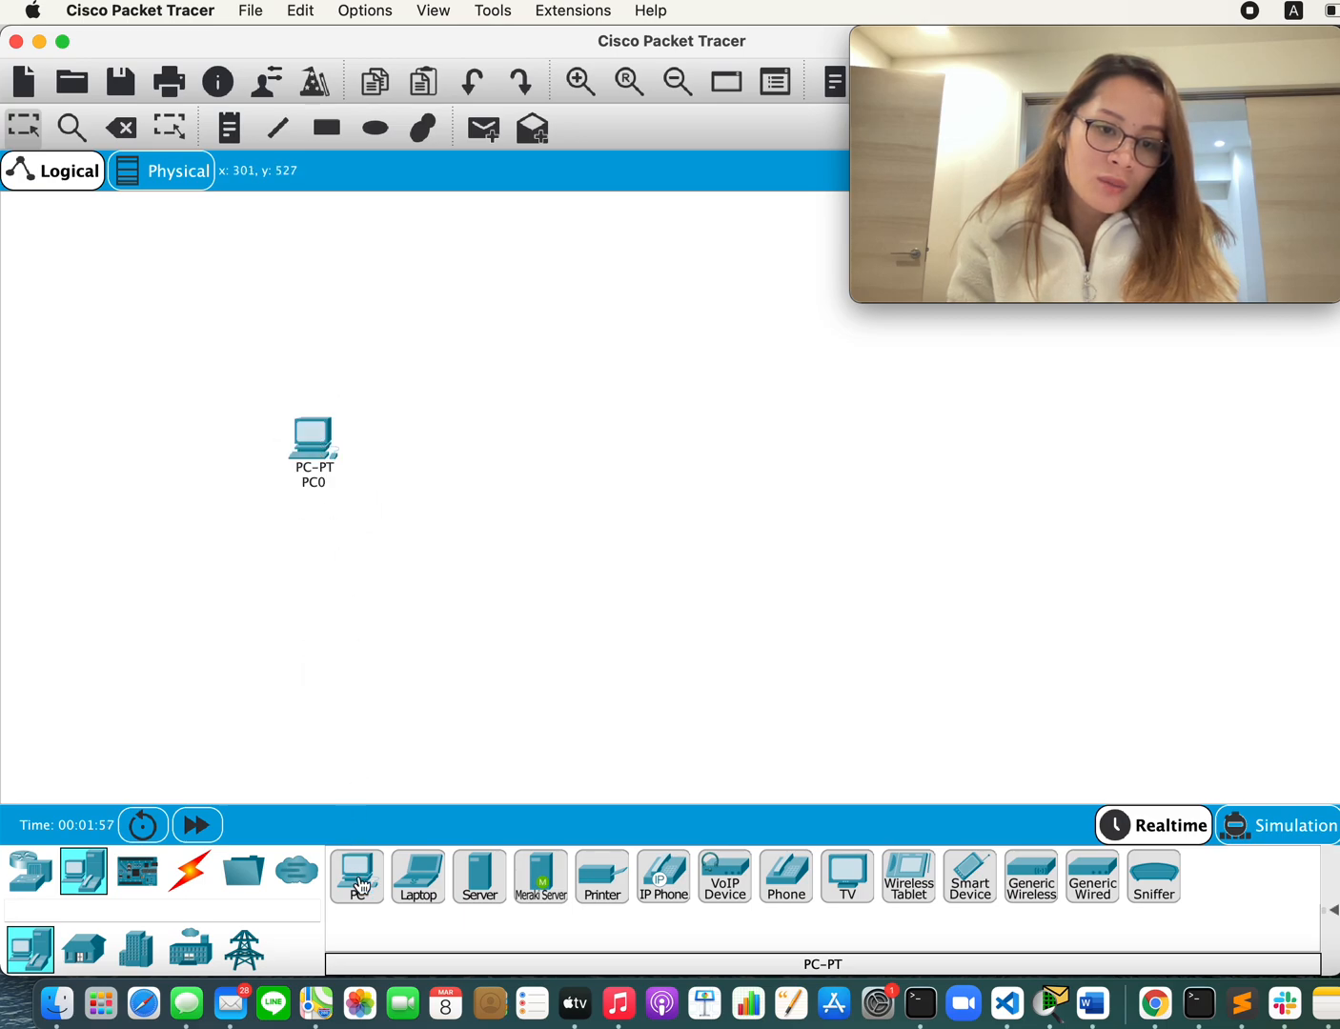
left_click_drag(357, 878, 412, 448)
left_click_drag(330, 453, 213, 460)
left_click_drag(400, 464, 284, 473)
left_click_drag(358, 878, 381, 472)
left_click_drag(365, 888, 478, 471)
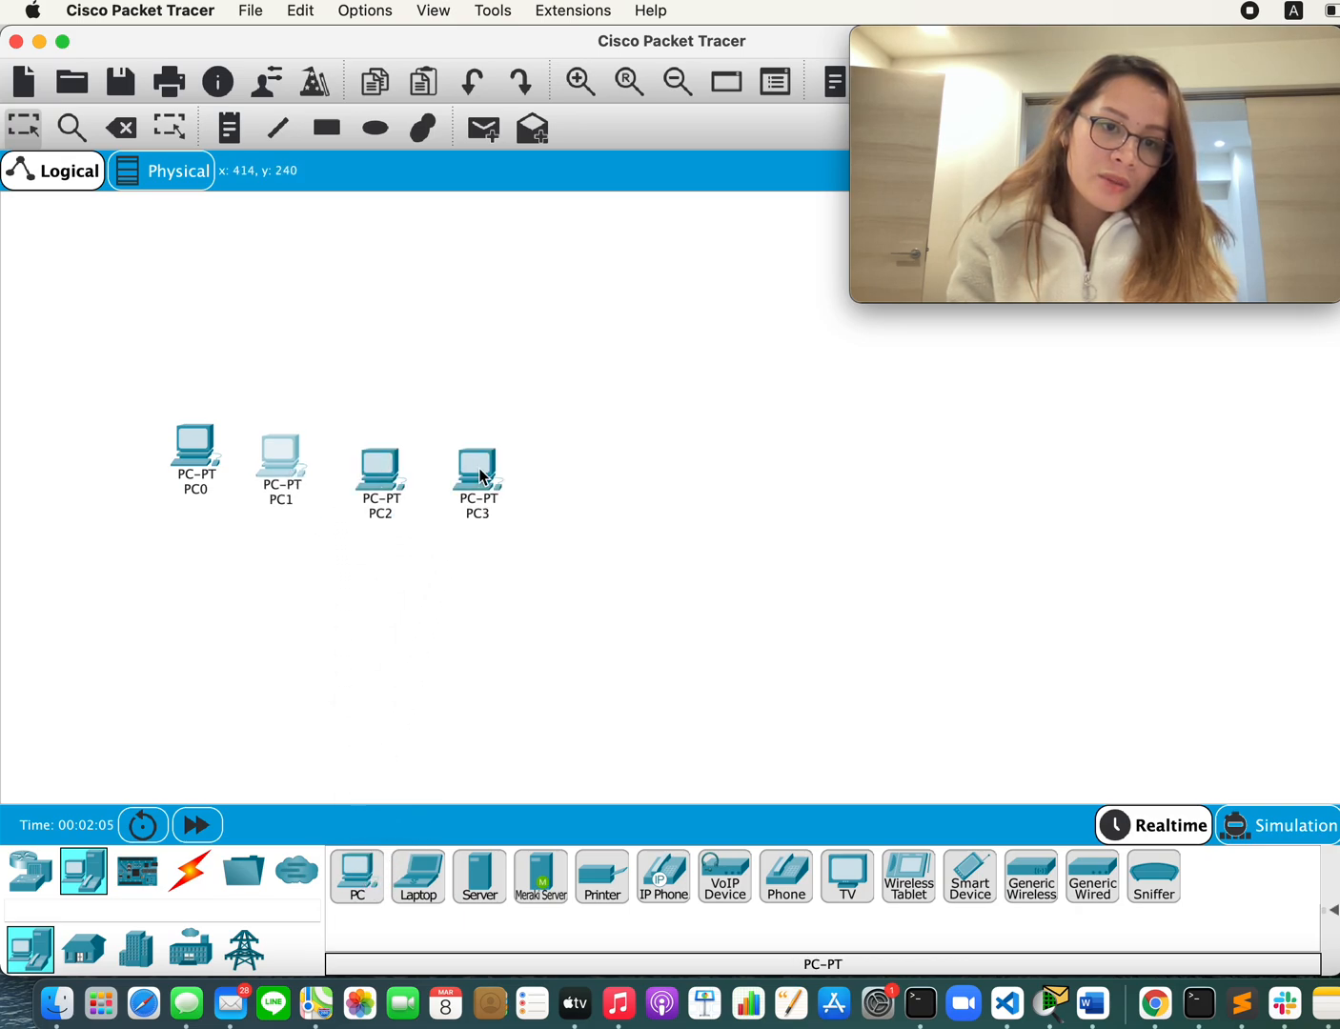
left_click_drag(379, 478, 376, 458)
left_click(472, 491)
left_click_drag(471, 490, 472, 471)
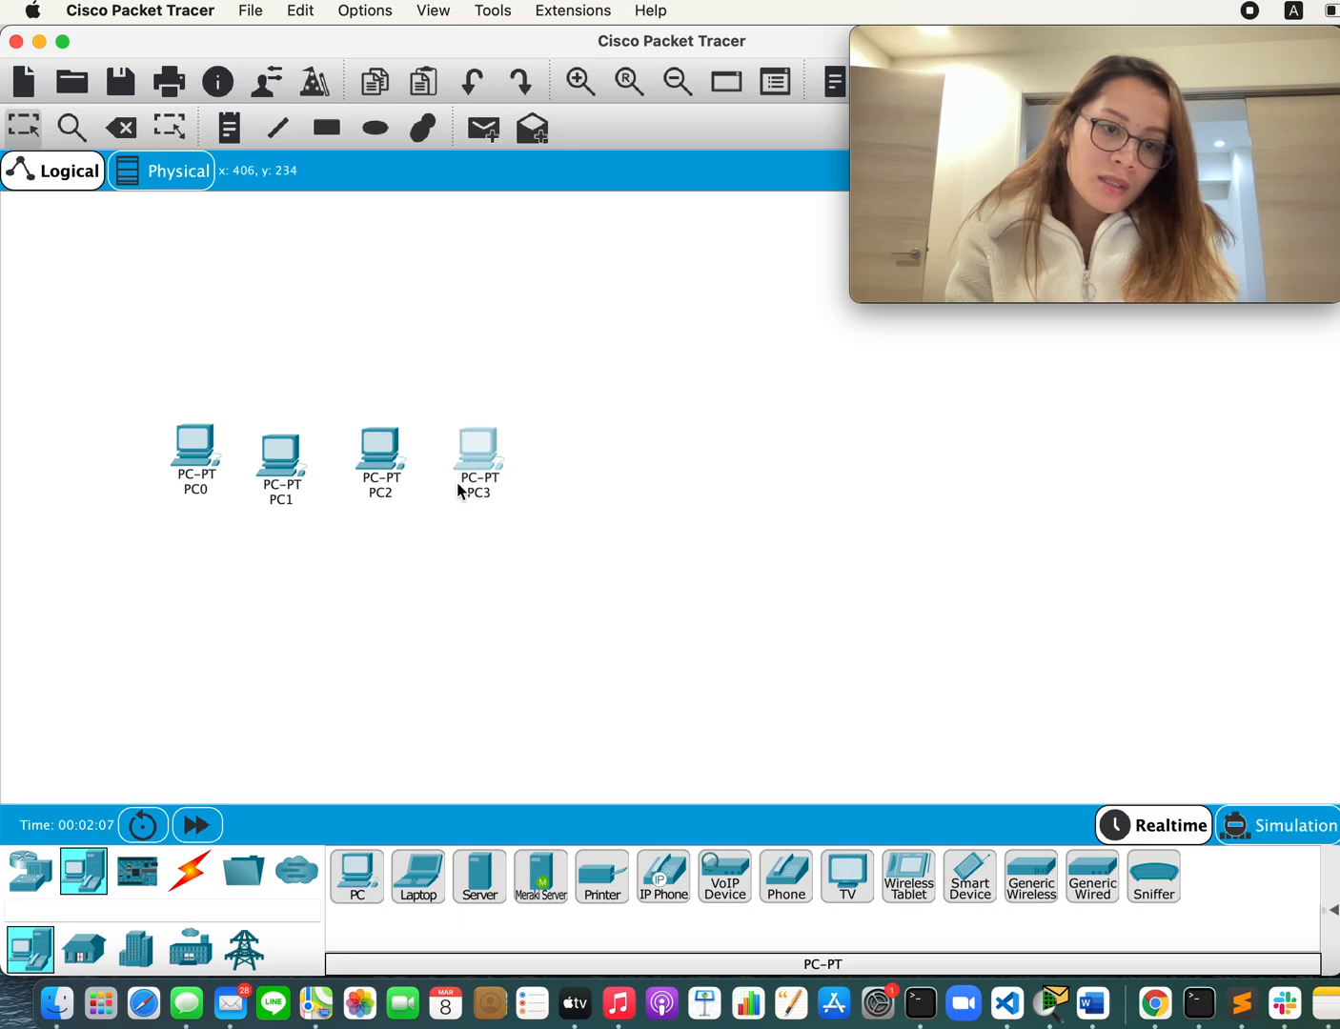
Step: Add a PT-Hub below PC0 and PC1 and a 2950-24 switch below PC2 and PC3
left_click(30, 869)
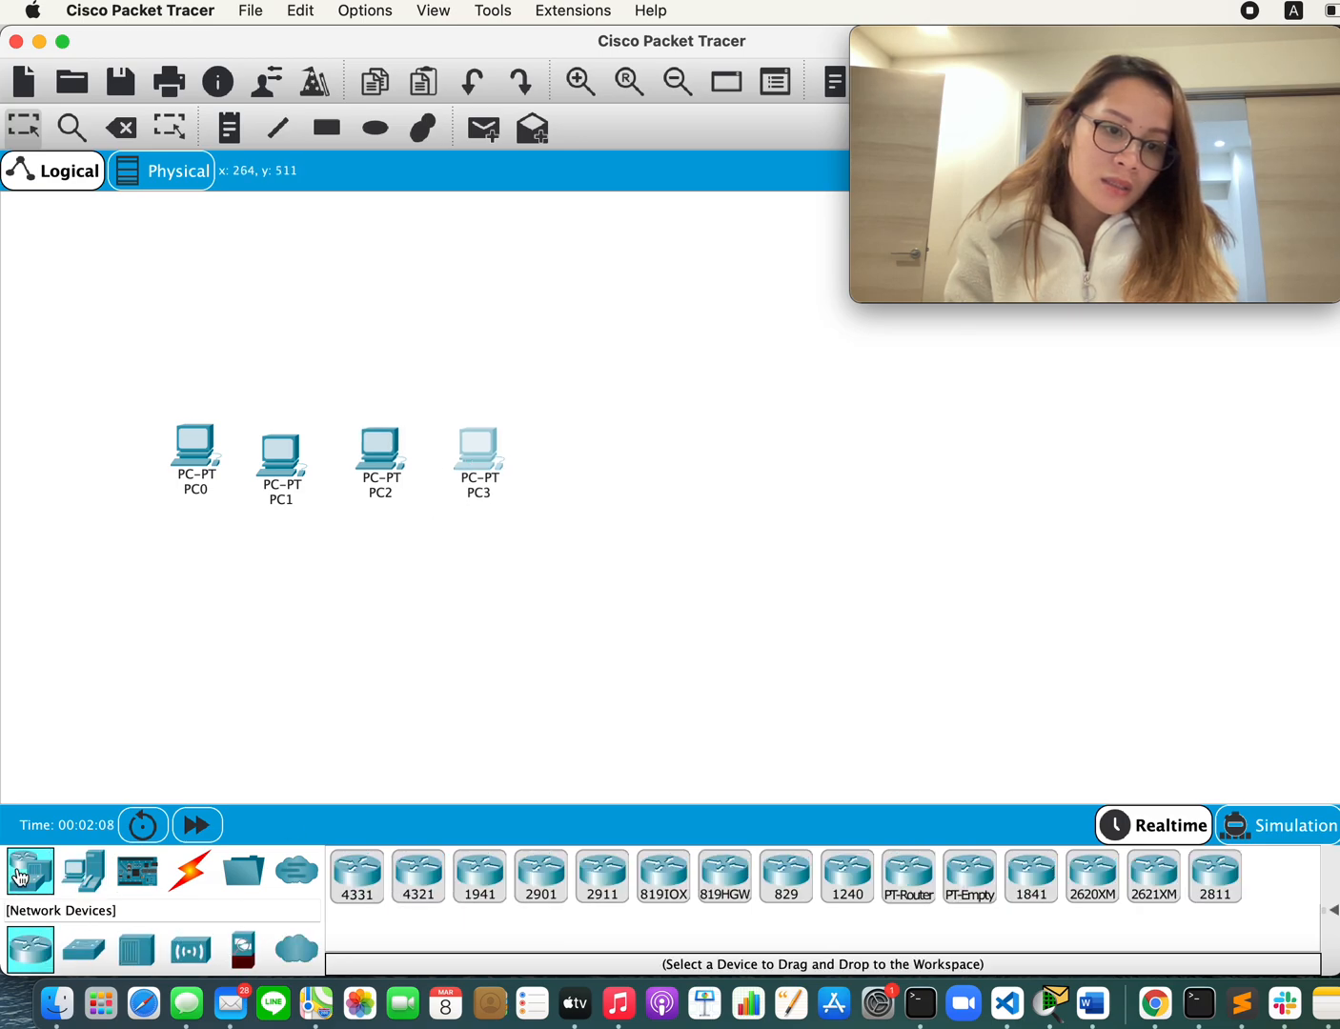
left_click(82, 952)
left_click(133, 962)
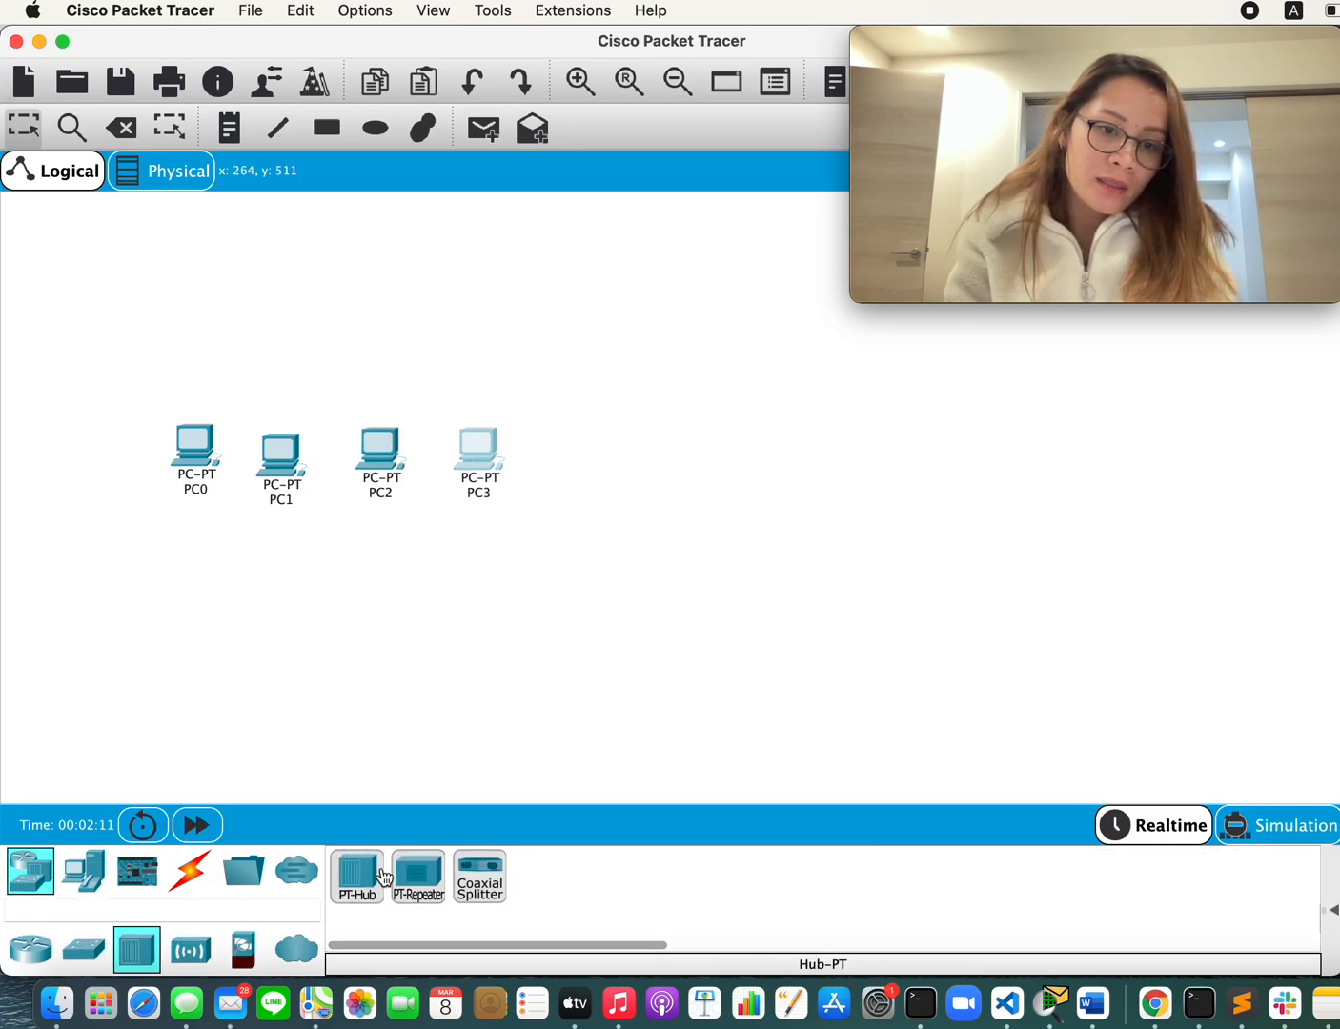
left_click_drag(358, 875, 223, 583)
left_click(105, 961)
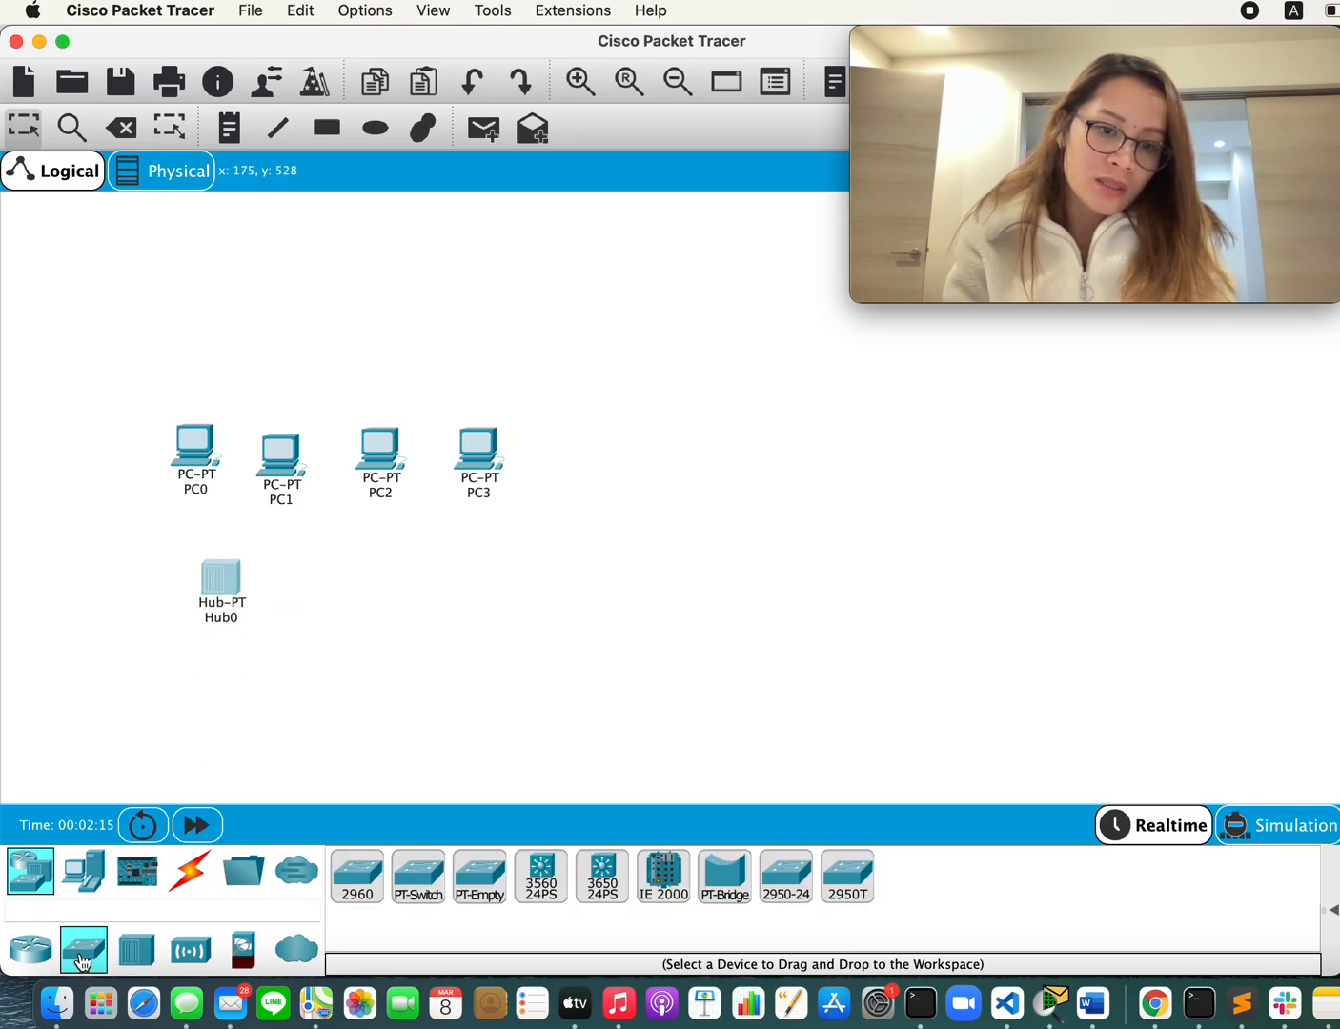
left_click_drag(786, 876, 432, 622)
Step: Open PC0's device window, switch to the Word document and read procedure step 2 about the gateway configuration
left_click(193, 443)
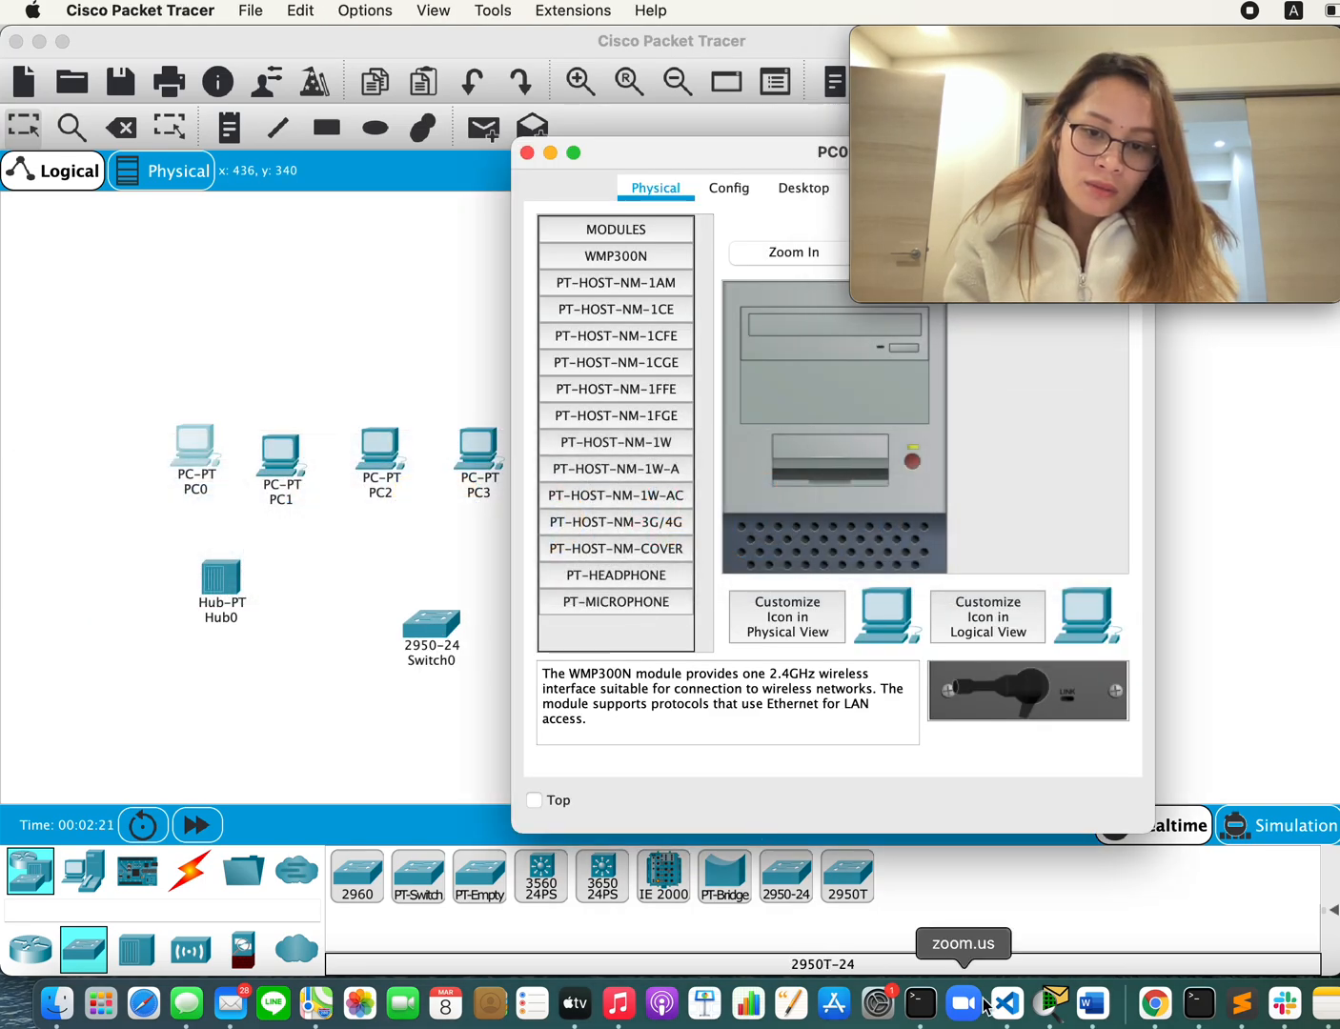
left_click(1086, 1005)
scroll(398, 646, "down", 3)
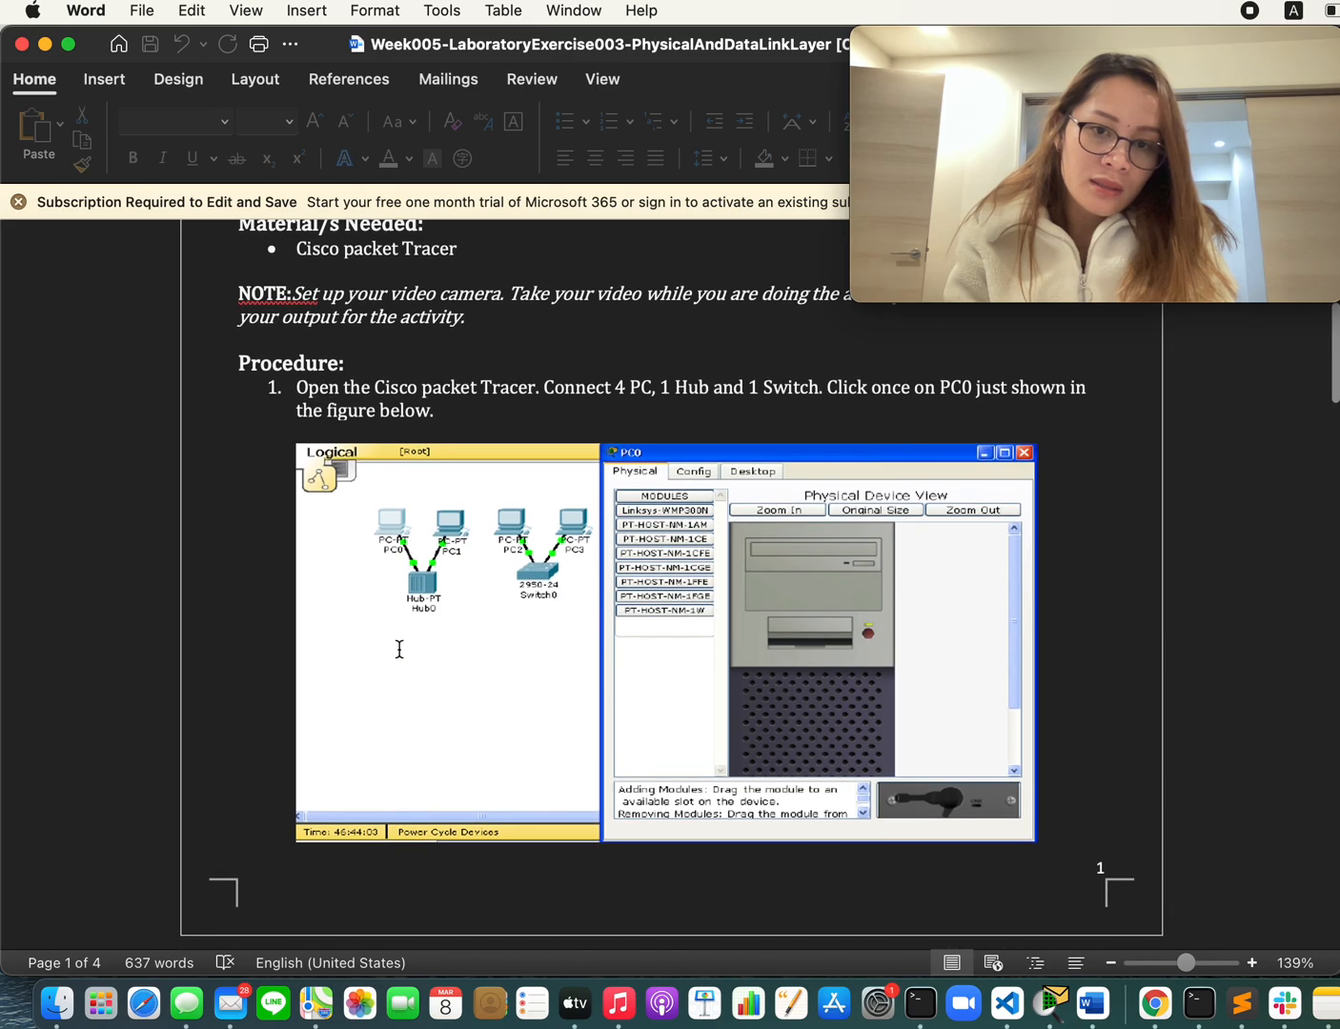
scroll(399, 648, "down", 10)
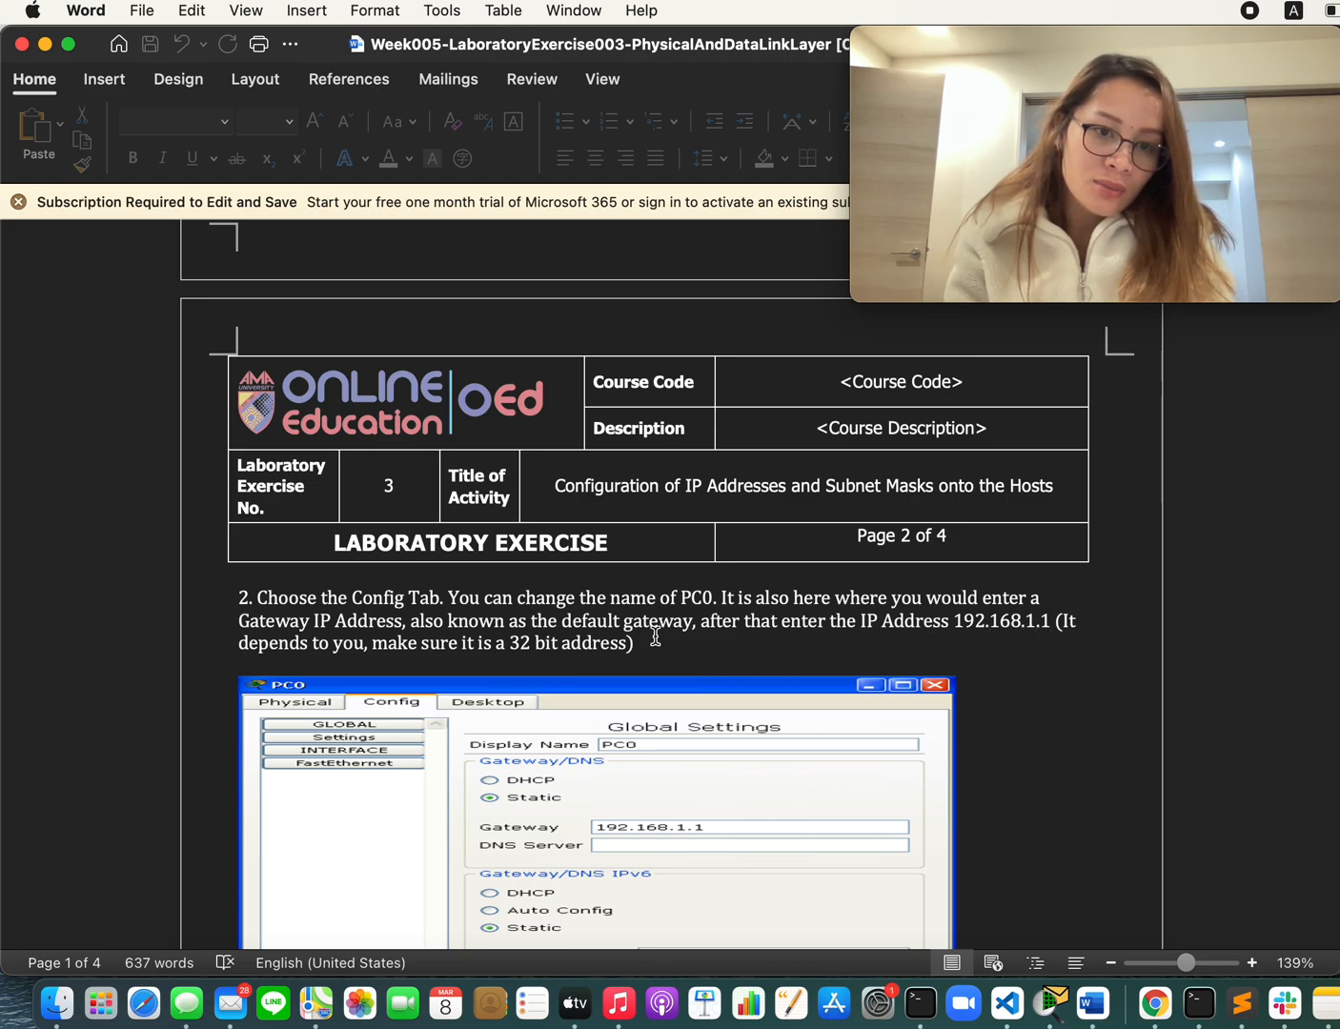
scroll(656, 638, "down", 1)
scroll(655, 637, "down", 2)
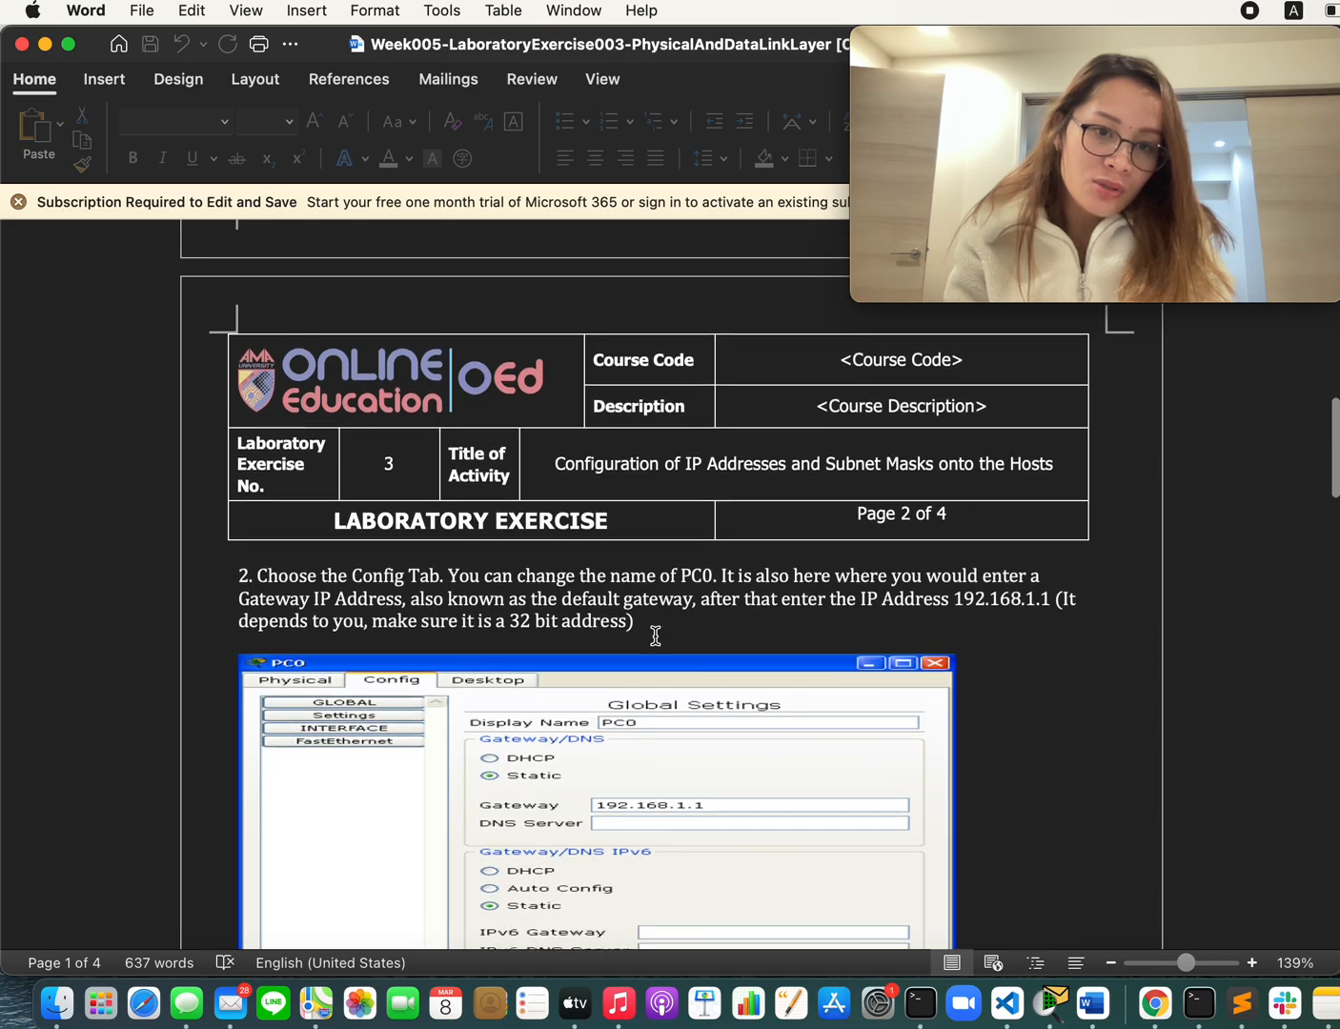
scroll(663, 606, "down", 3)
scroll(661, 607, "down", 5)
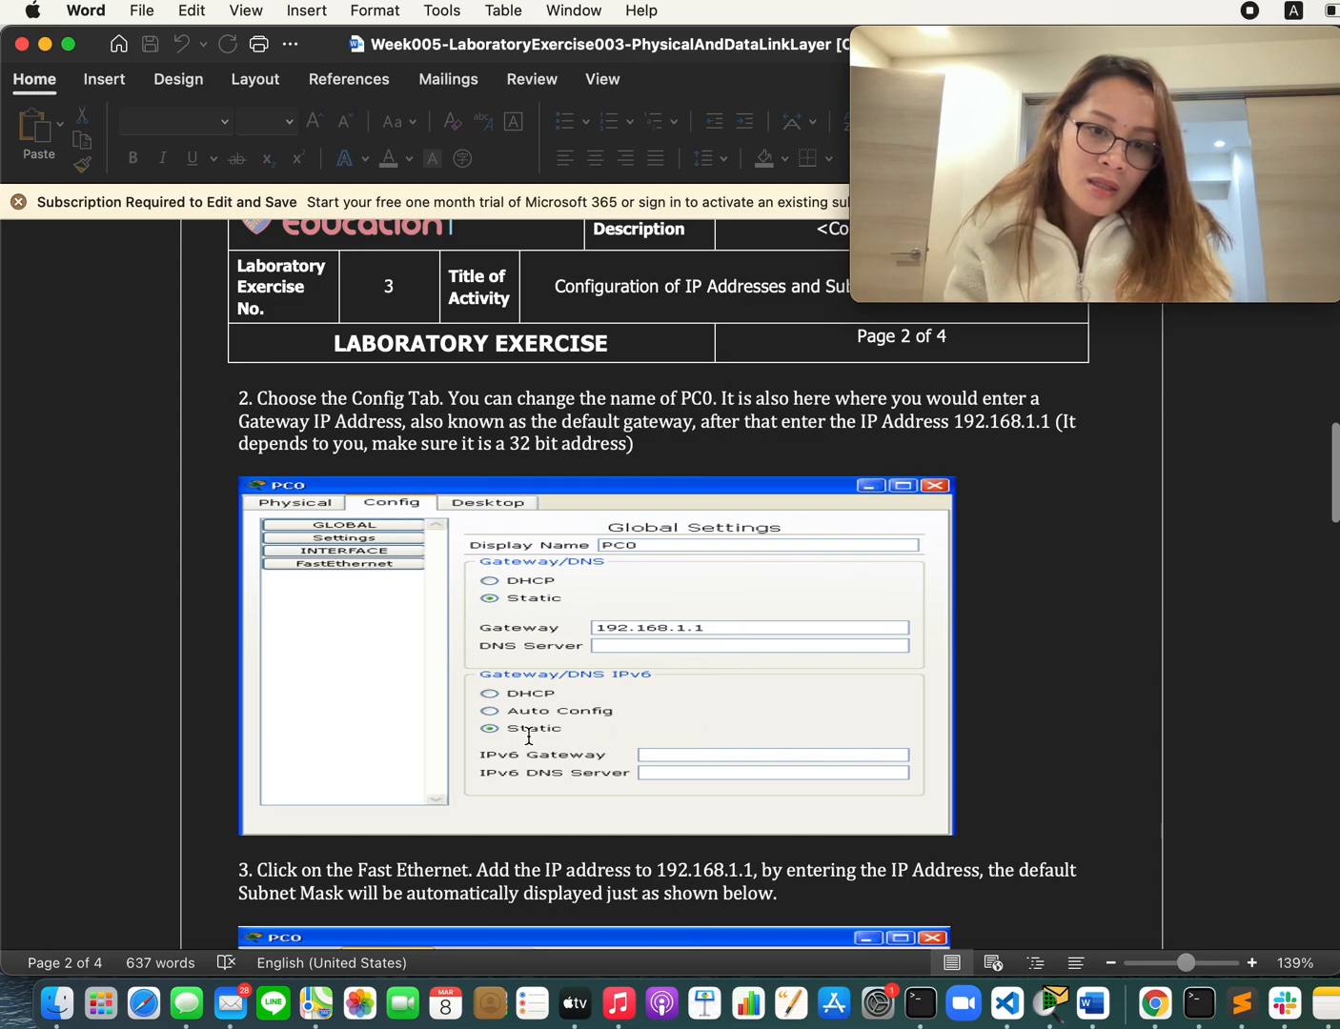
Step: Switch back to Cisco Packet Tracer and set PC0's static IPv4 gateway to 192.168.1.1 in its global settings
key("super+Tab")
left_click(176, 467)
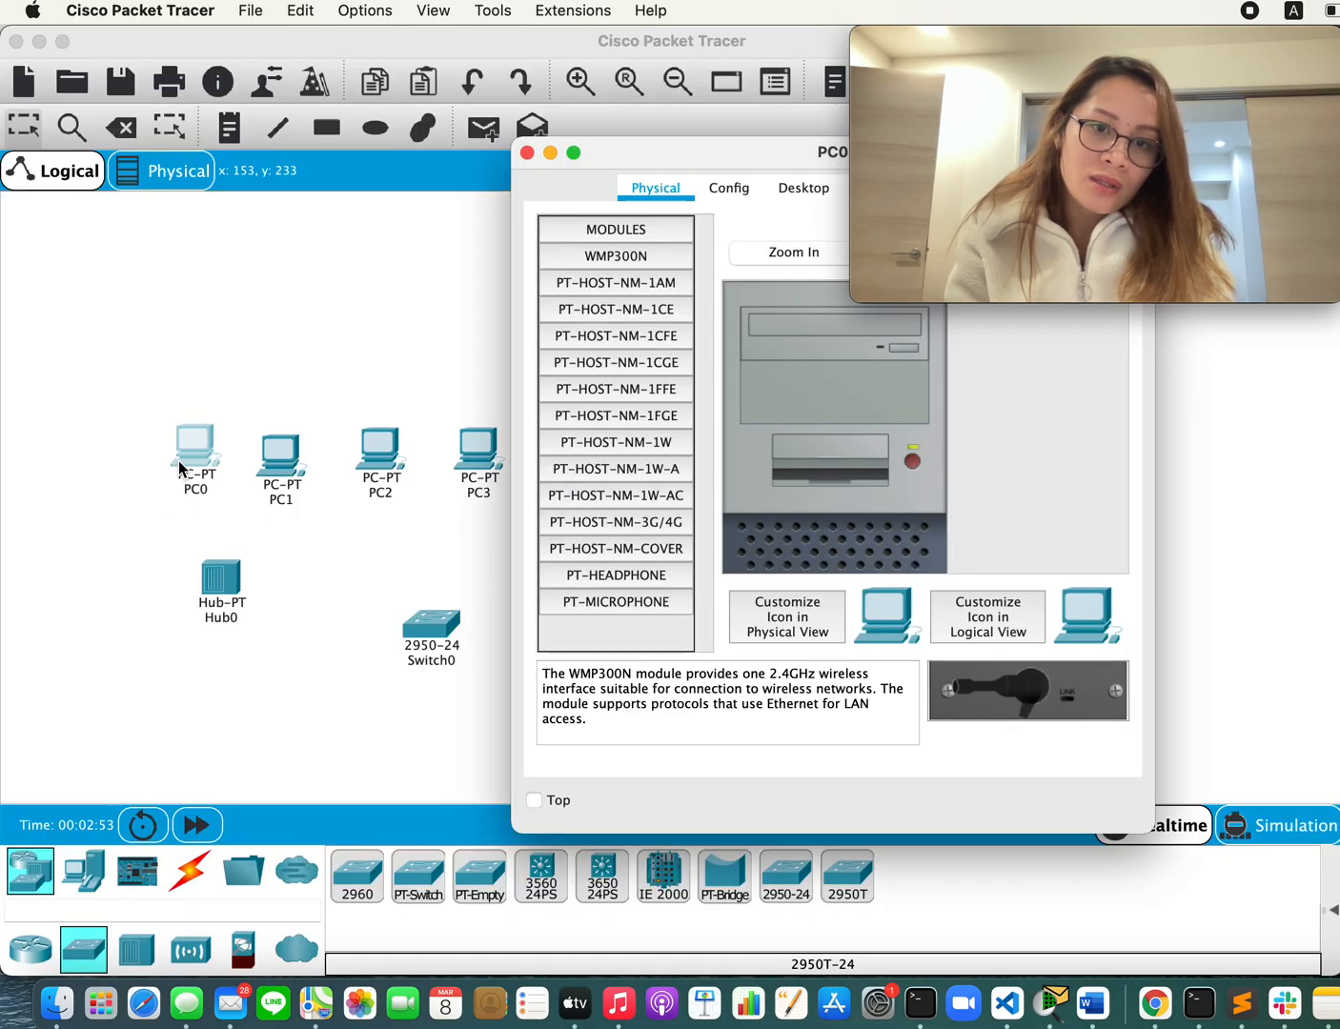
left_click_drag(719, 155, 405, 155)
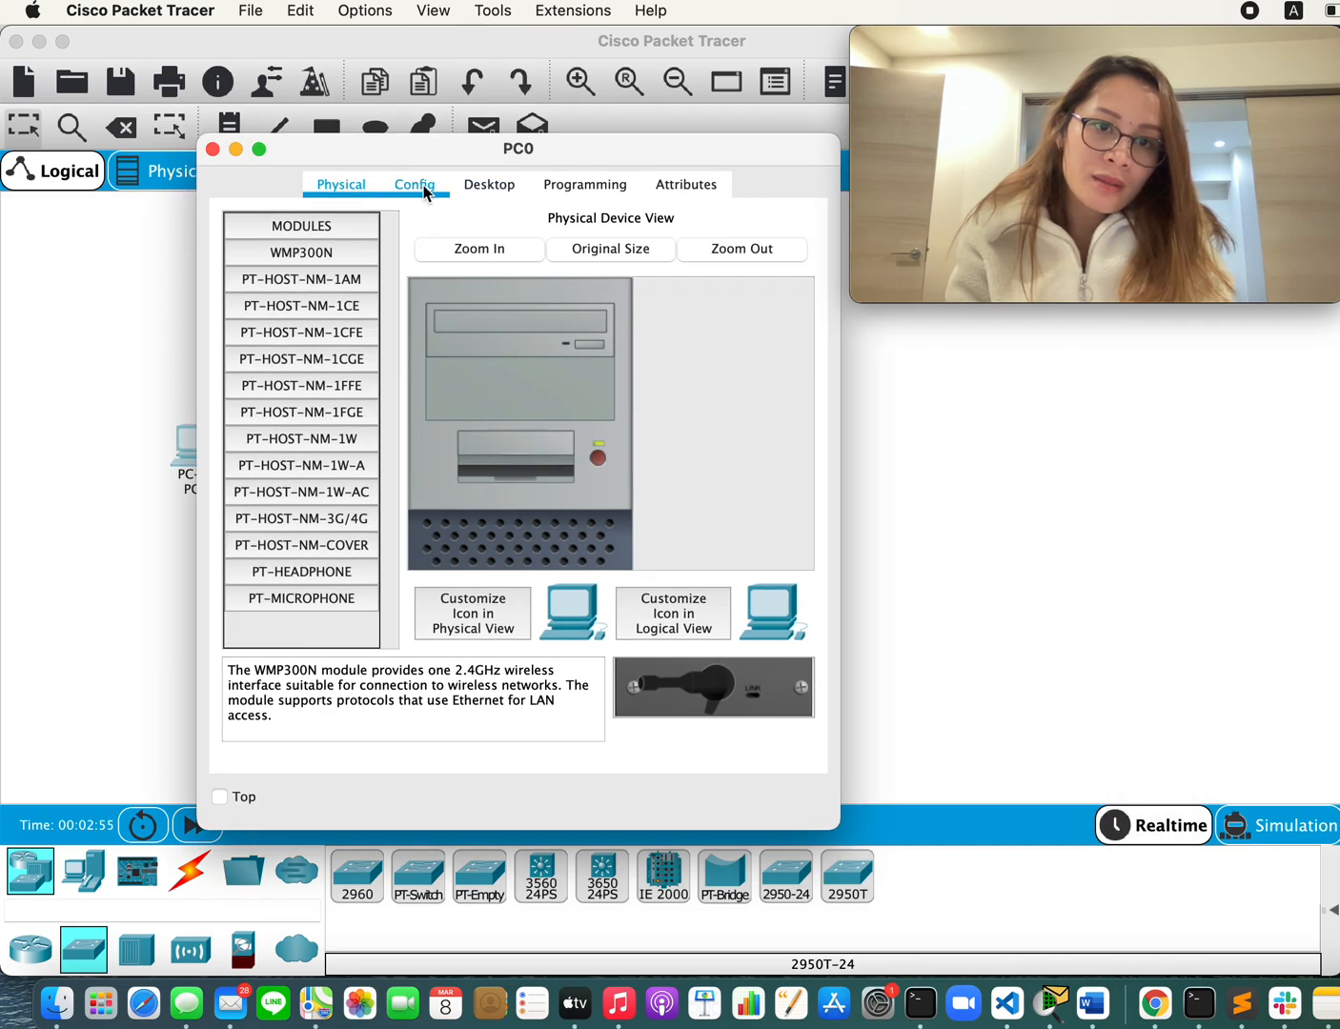
left_click(414, 186)
left_click(587, 438)
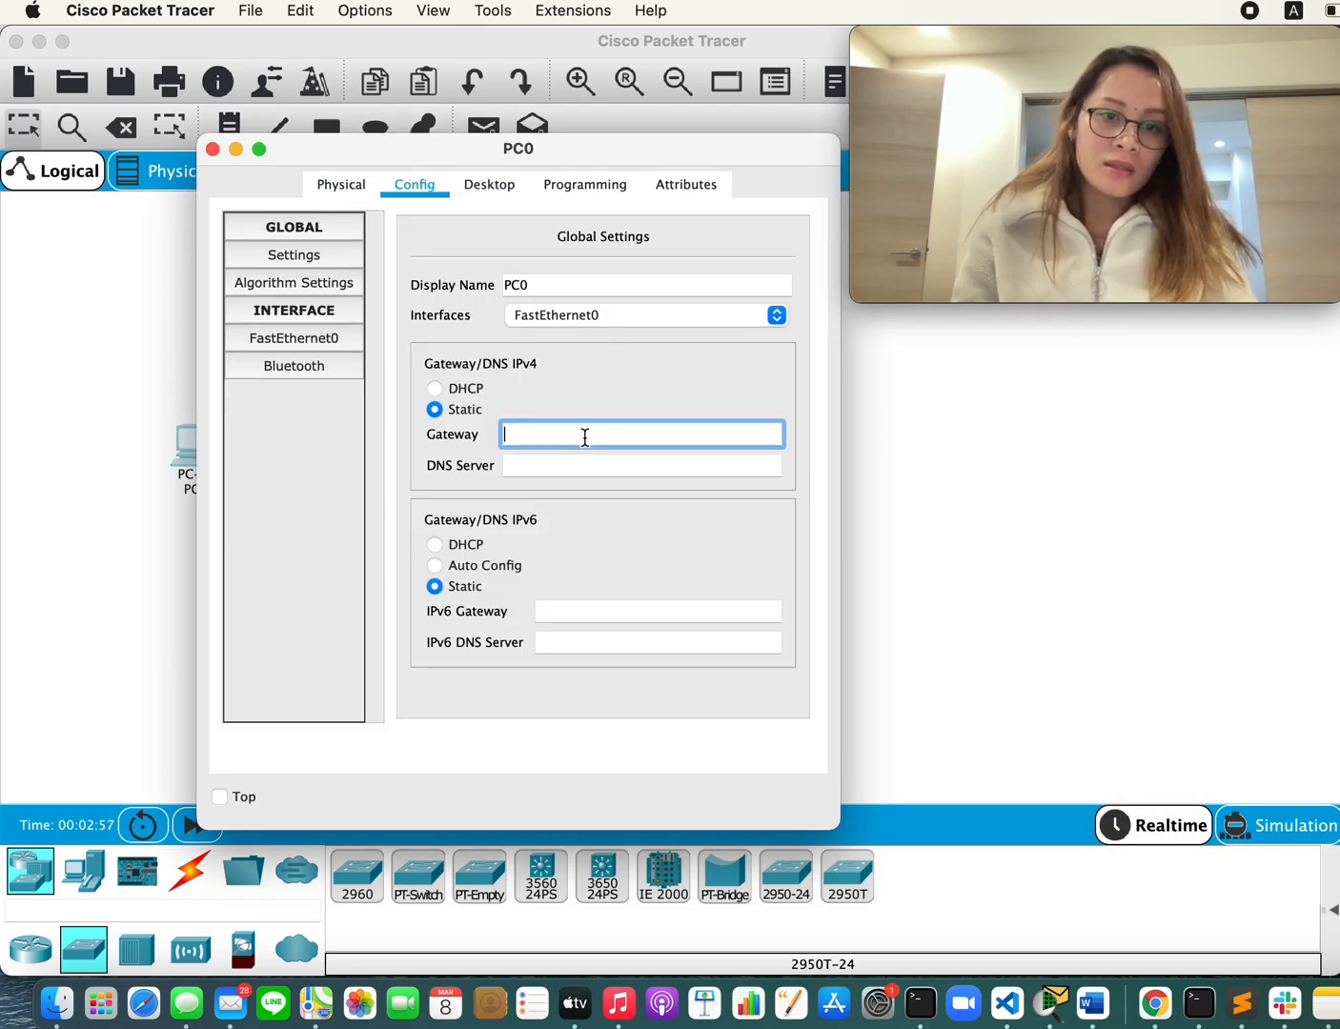
type("192.168.1.1")
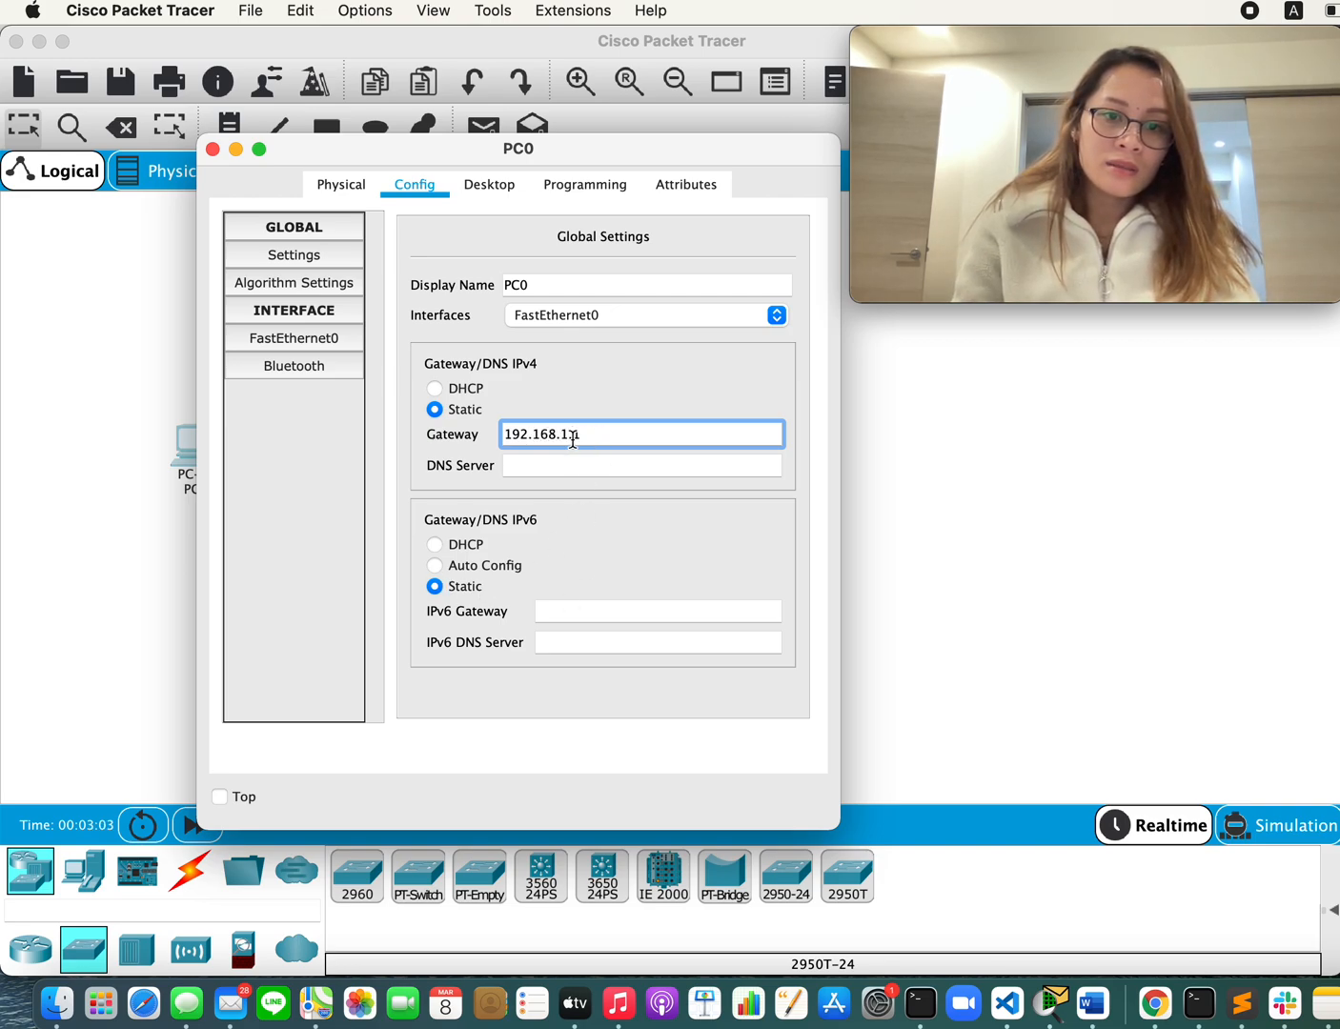
Step: Return to the Word document and read procedure step 3 with its FastEthernet settings figure
key("super+Tab")
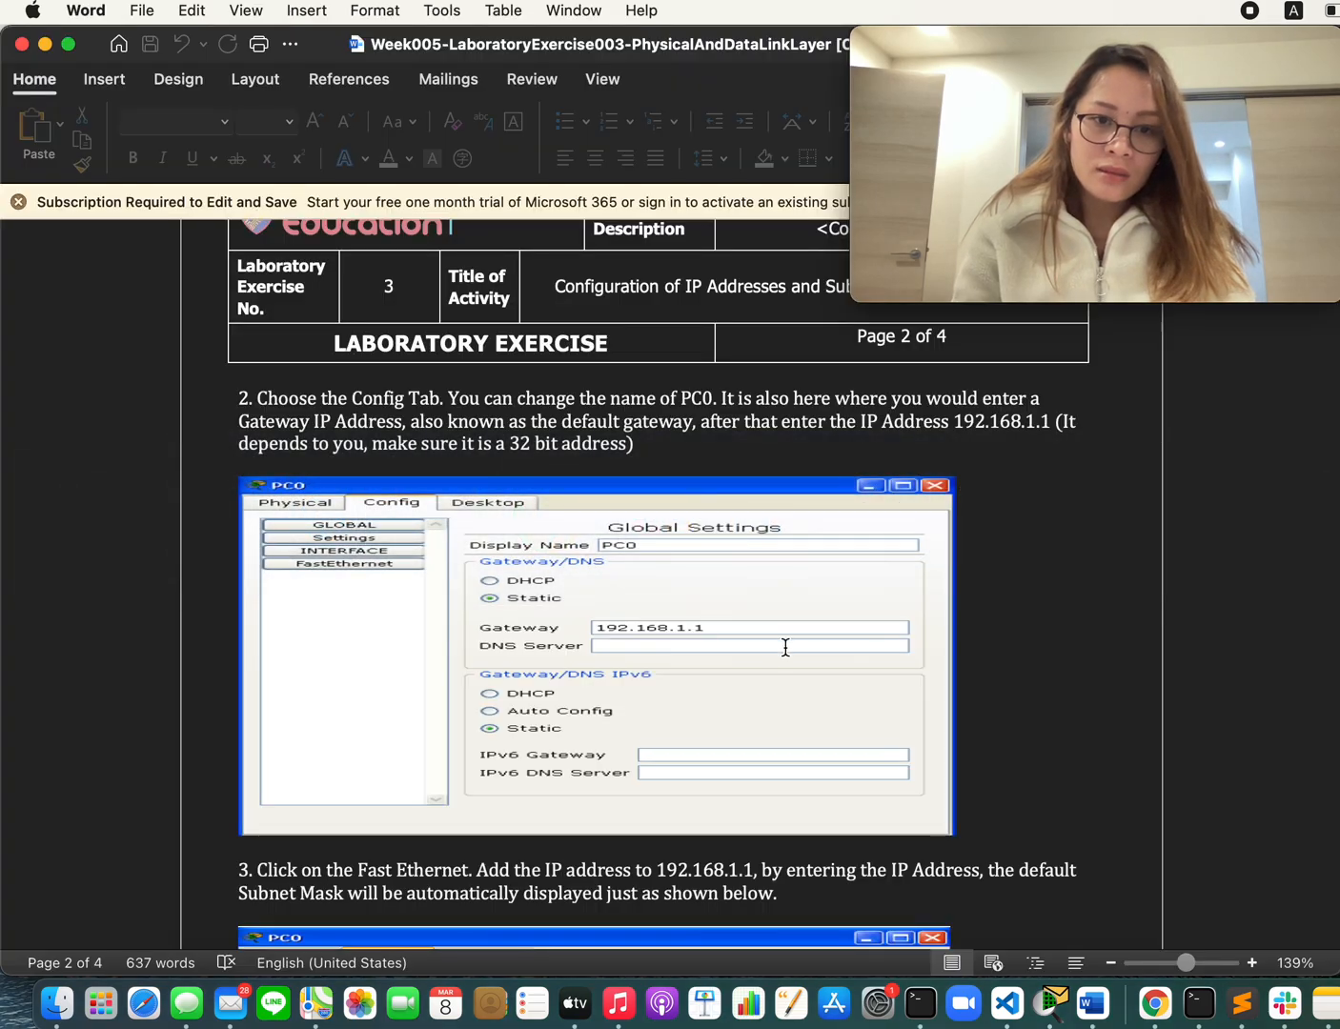
key("super+Tab")
key("super+Tab")
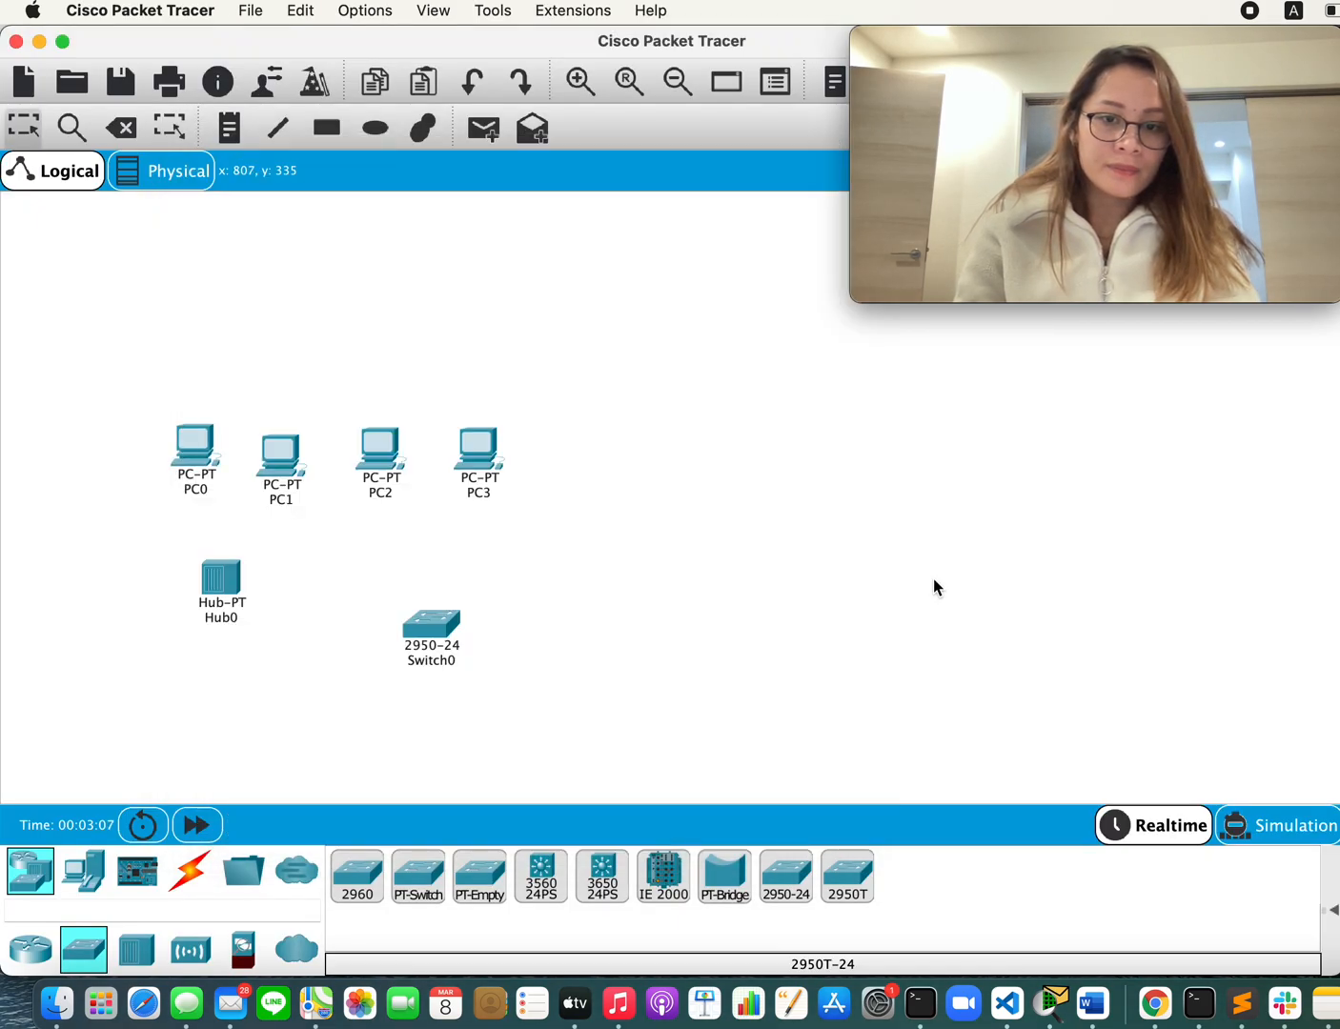
scroll(743, 667, "down", 5)
scroll(735, 719, "down", 1)
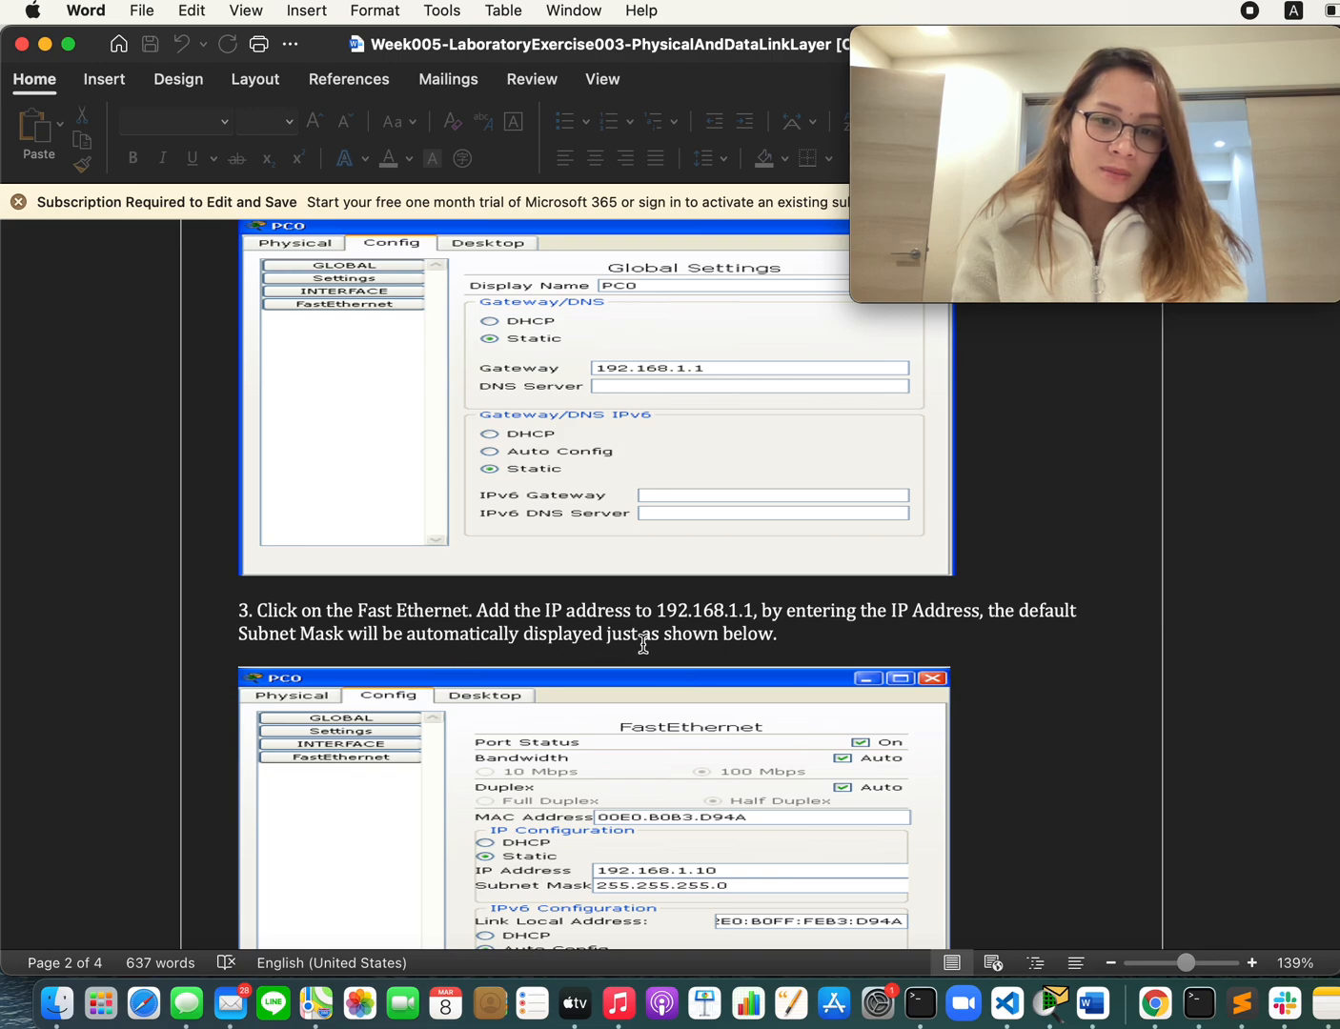
scroll(644, 645, "down", 5)
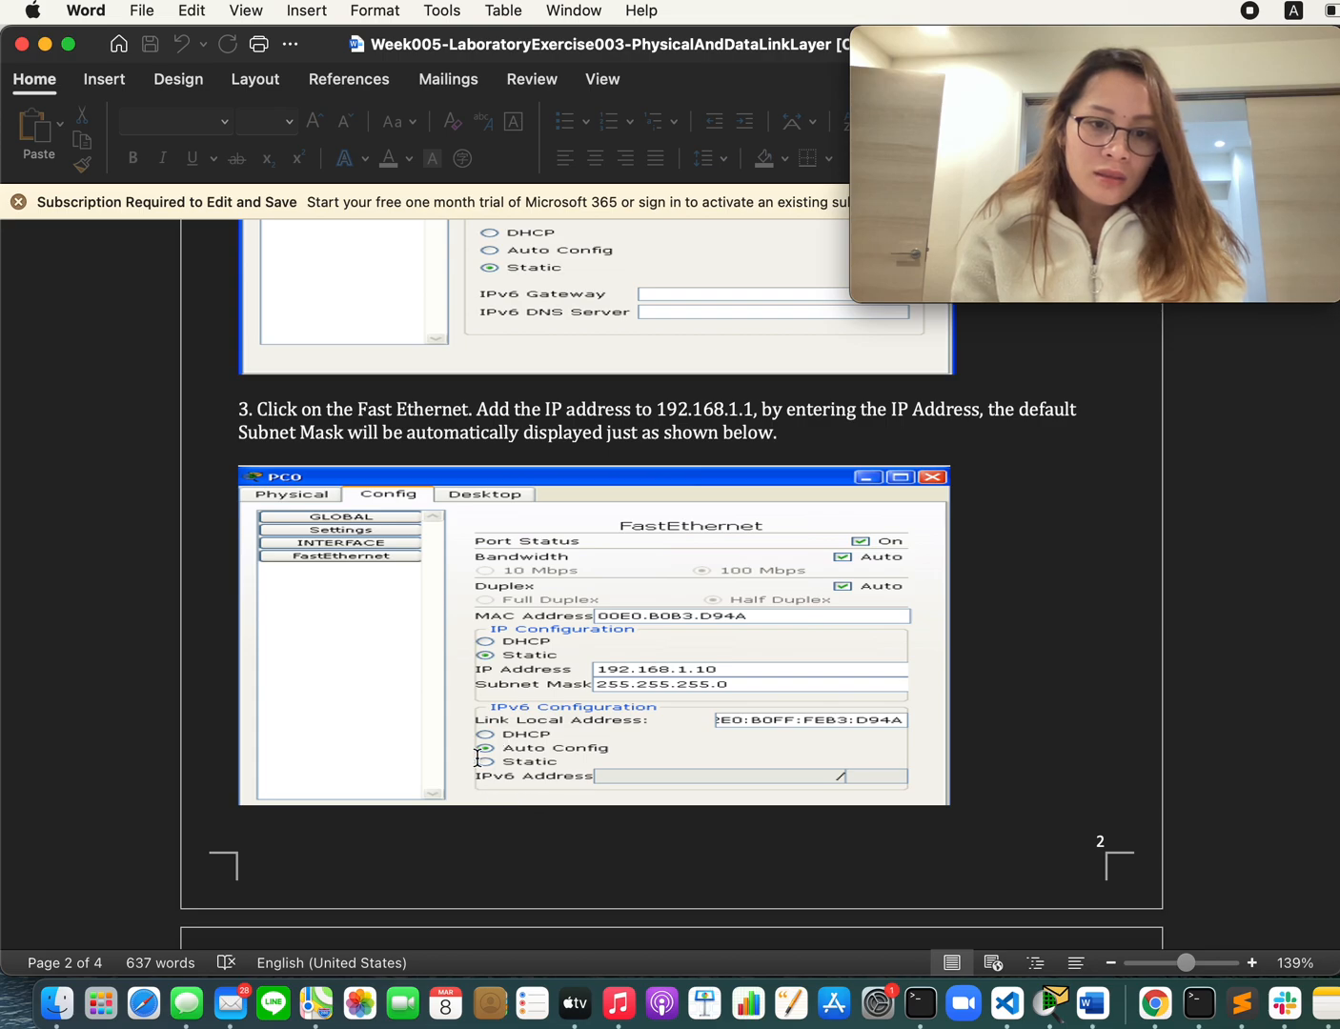
Step: In Cisco Packet Tracer, give PC0's FastEthernet0 the IP address 192.168.1.10, subnet mask 255.255.255.0 and IPv6 Auto Config, and close its window
key("super+Tab")
left_click(204, 447)
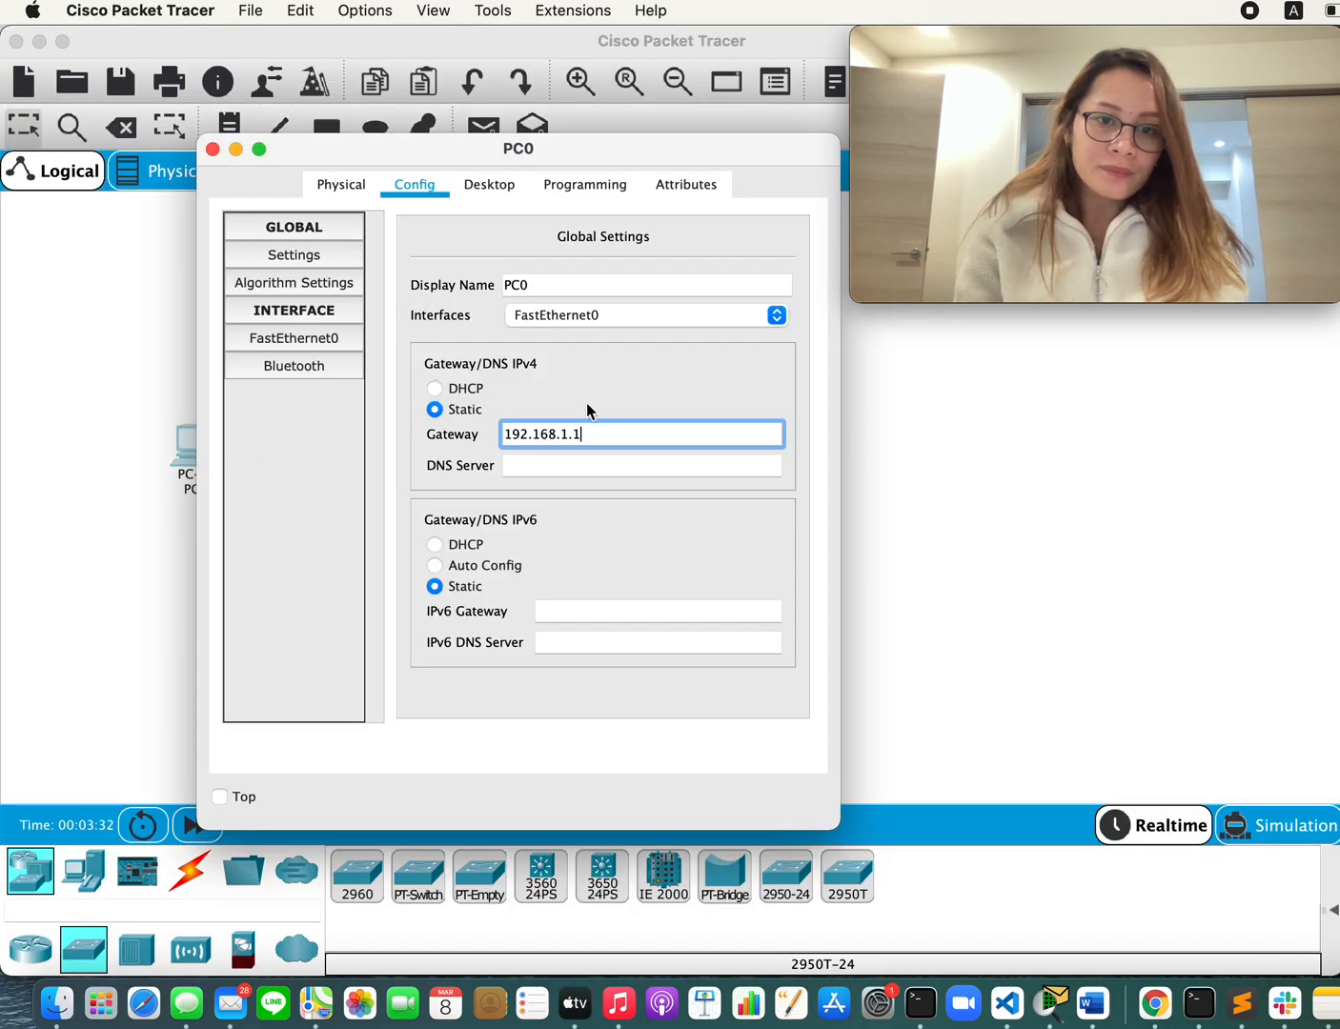
left_click(290, 342)
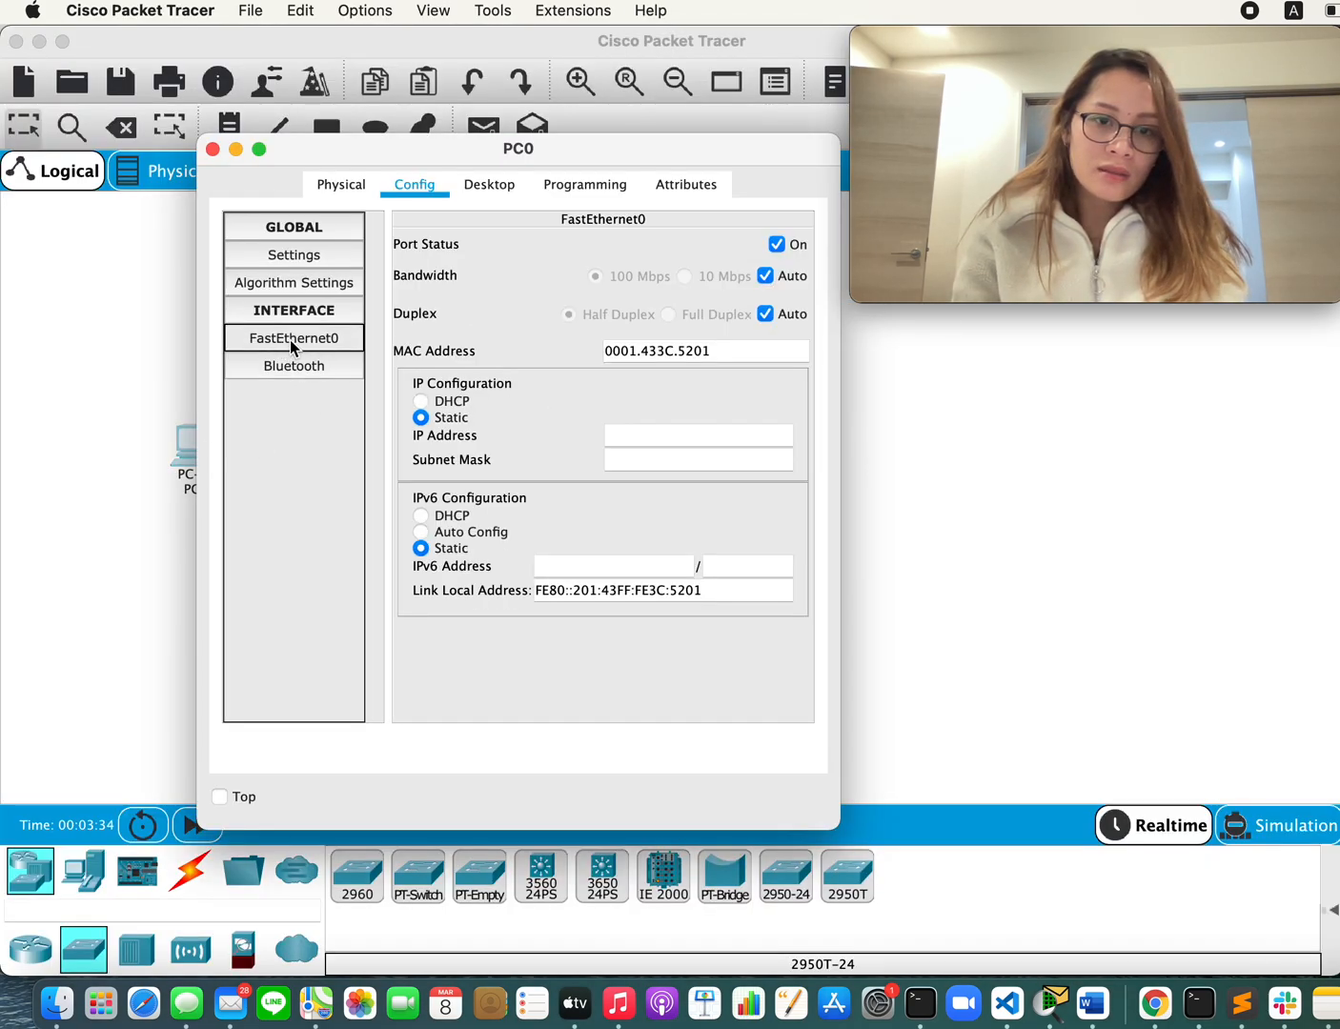
left_click(655, 430)
type("192.168.1.1")
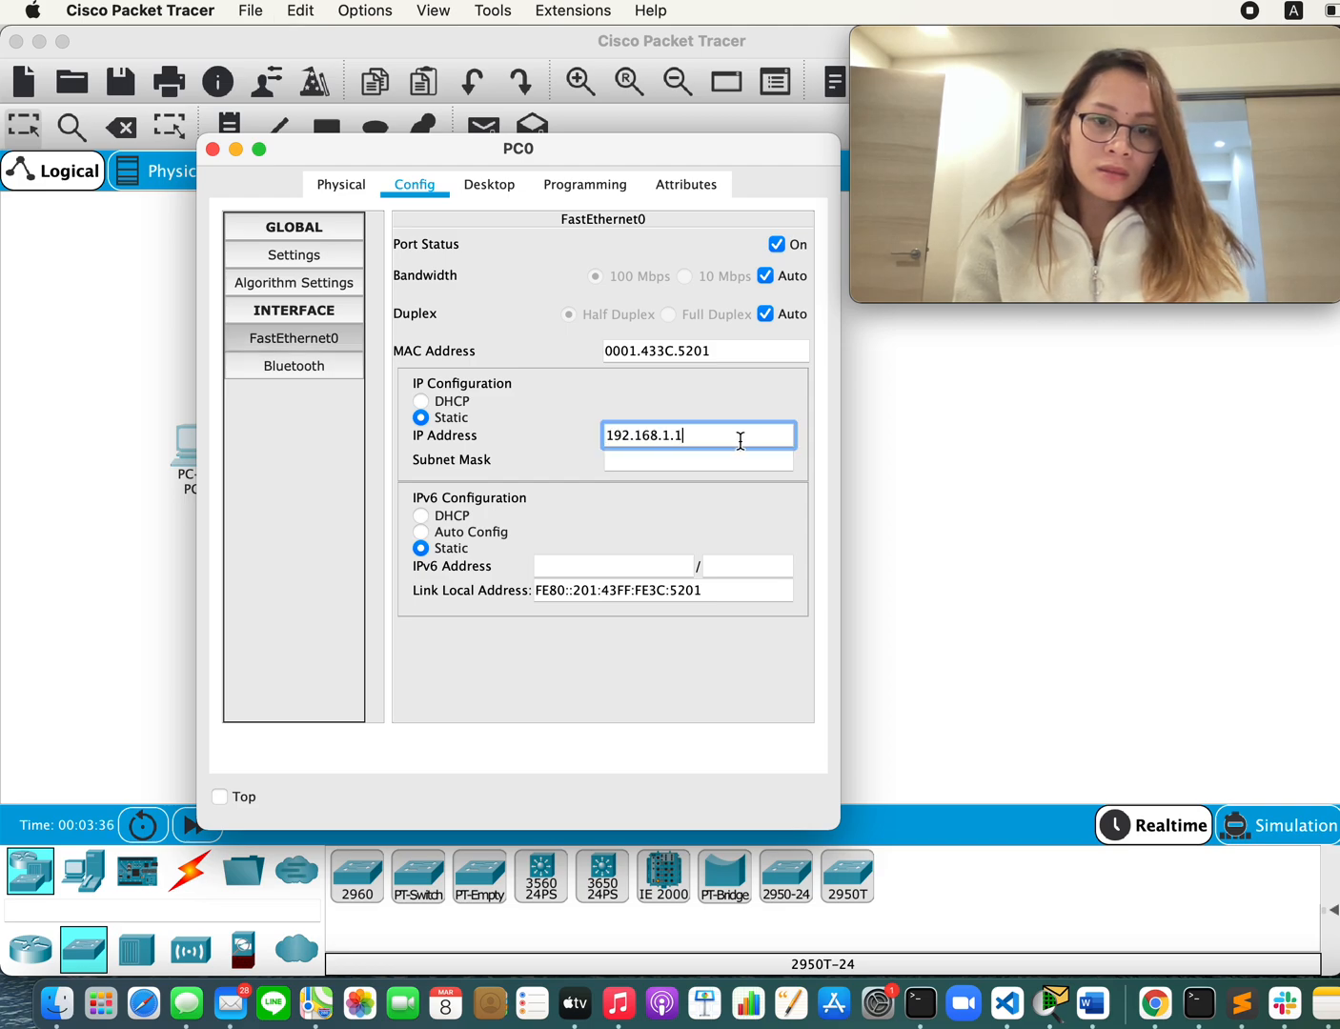
key("BackSpace")
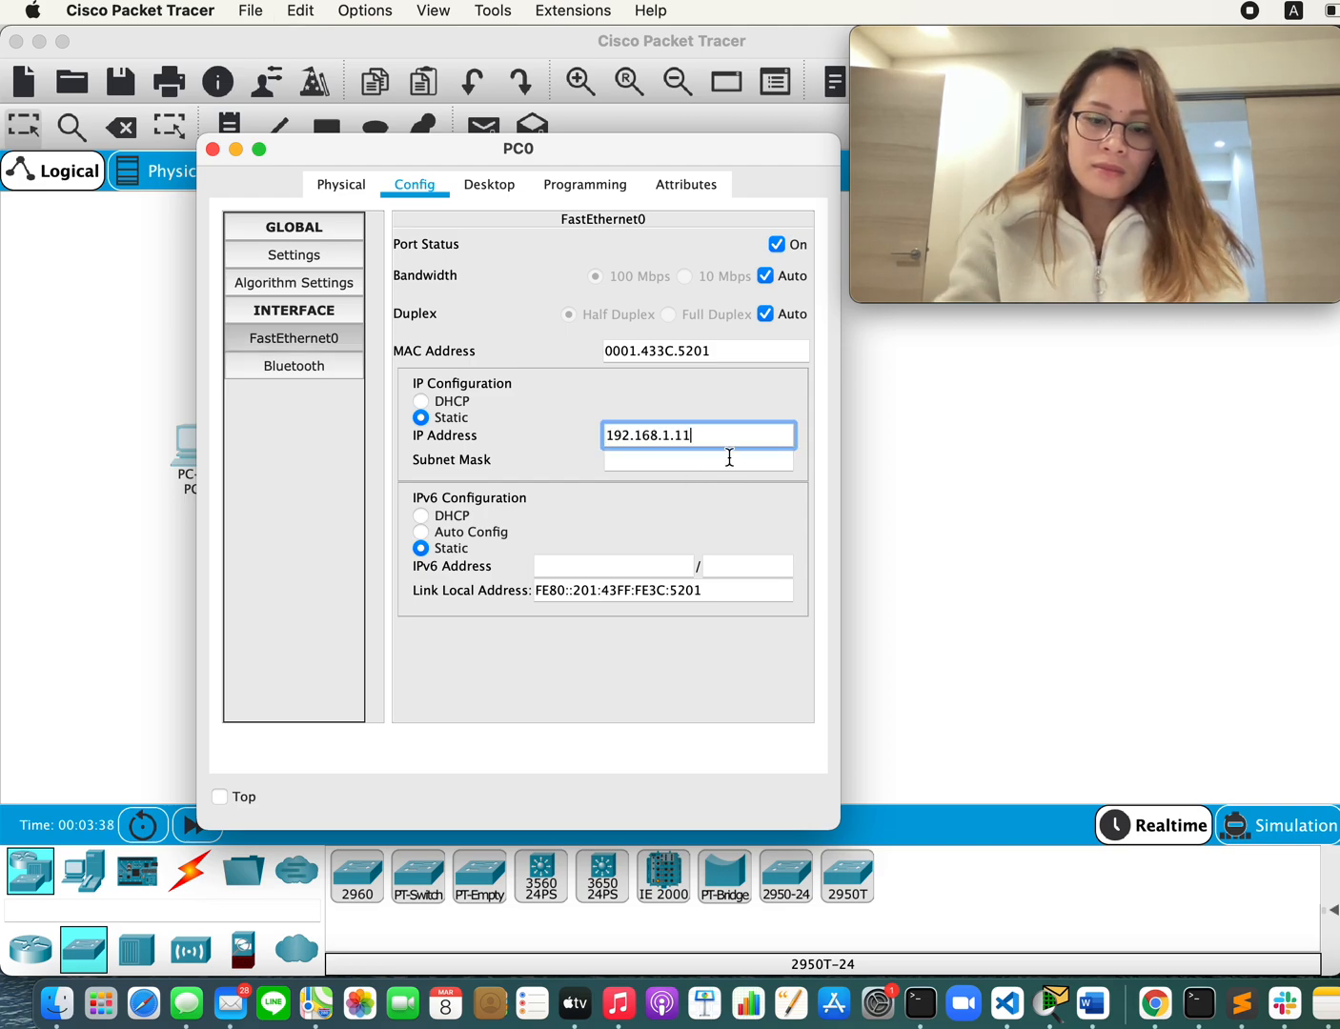
left_click(684, 465)
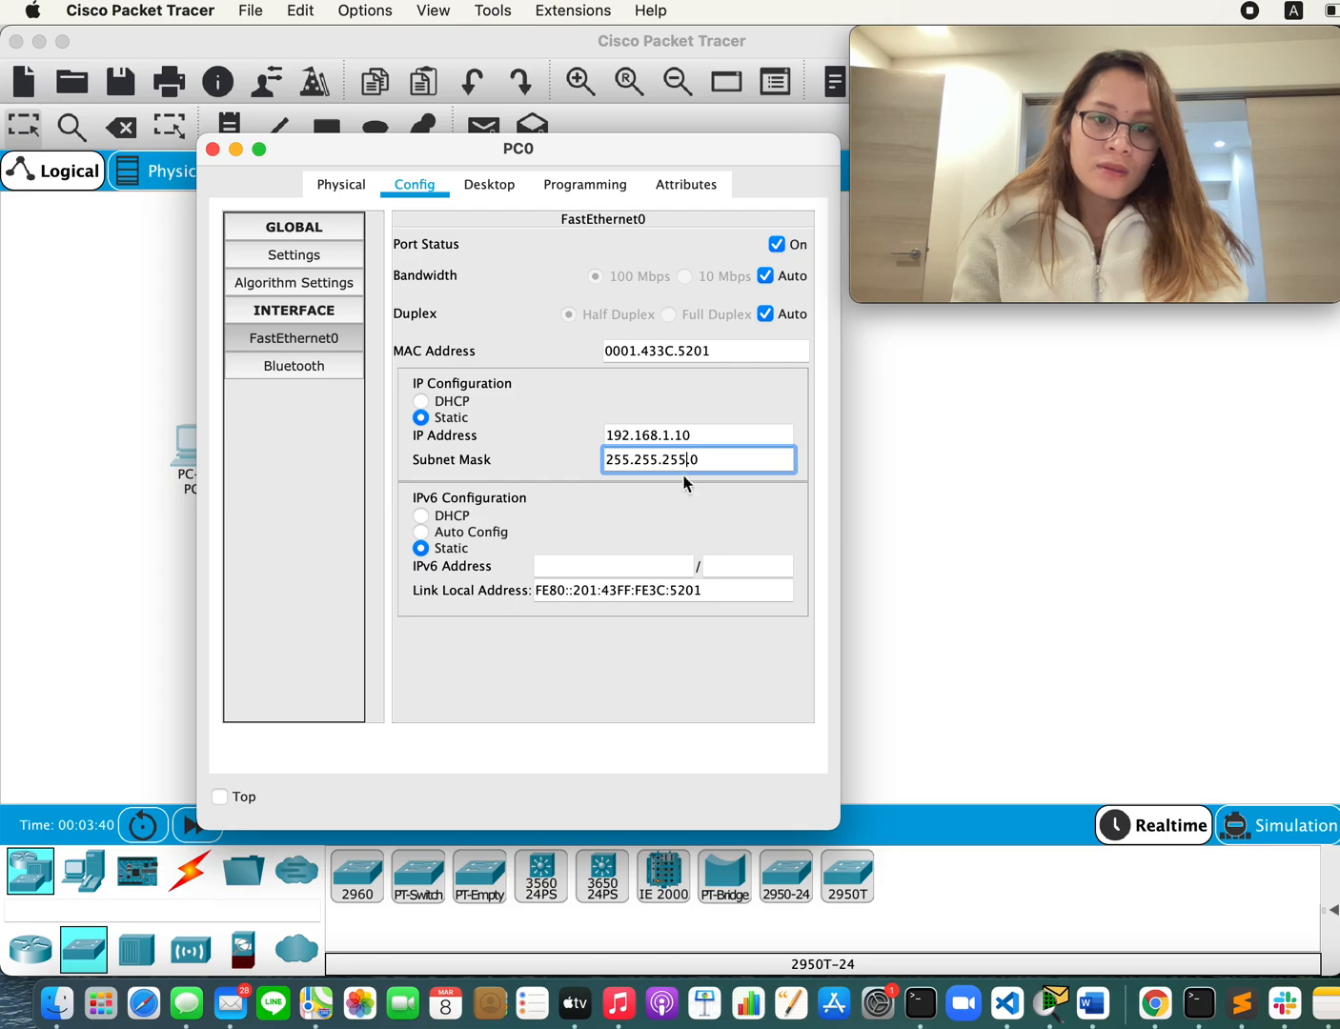
left_click(472, 532)
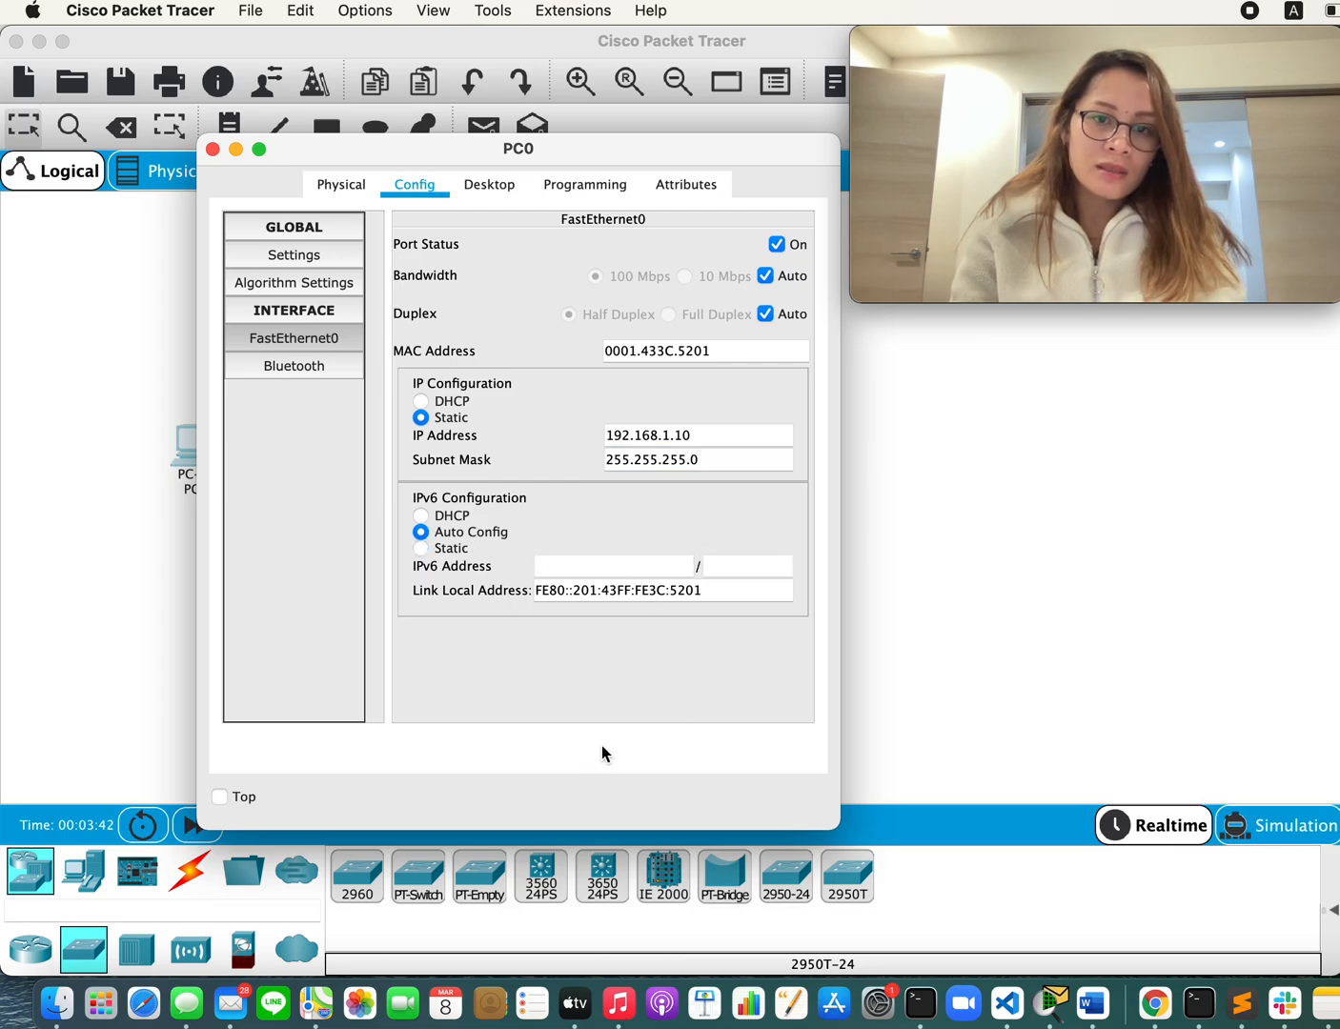
key("super+w")
Step: Compare PC0's FastEthernet0 settings with the step 3 figure in the Word document
key("super+Tab")
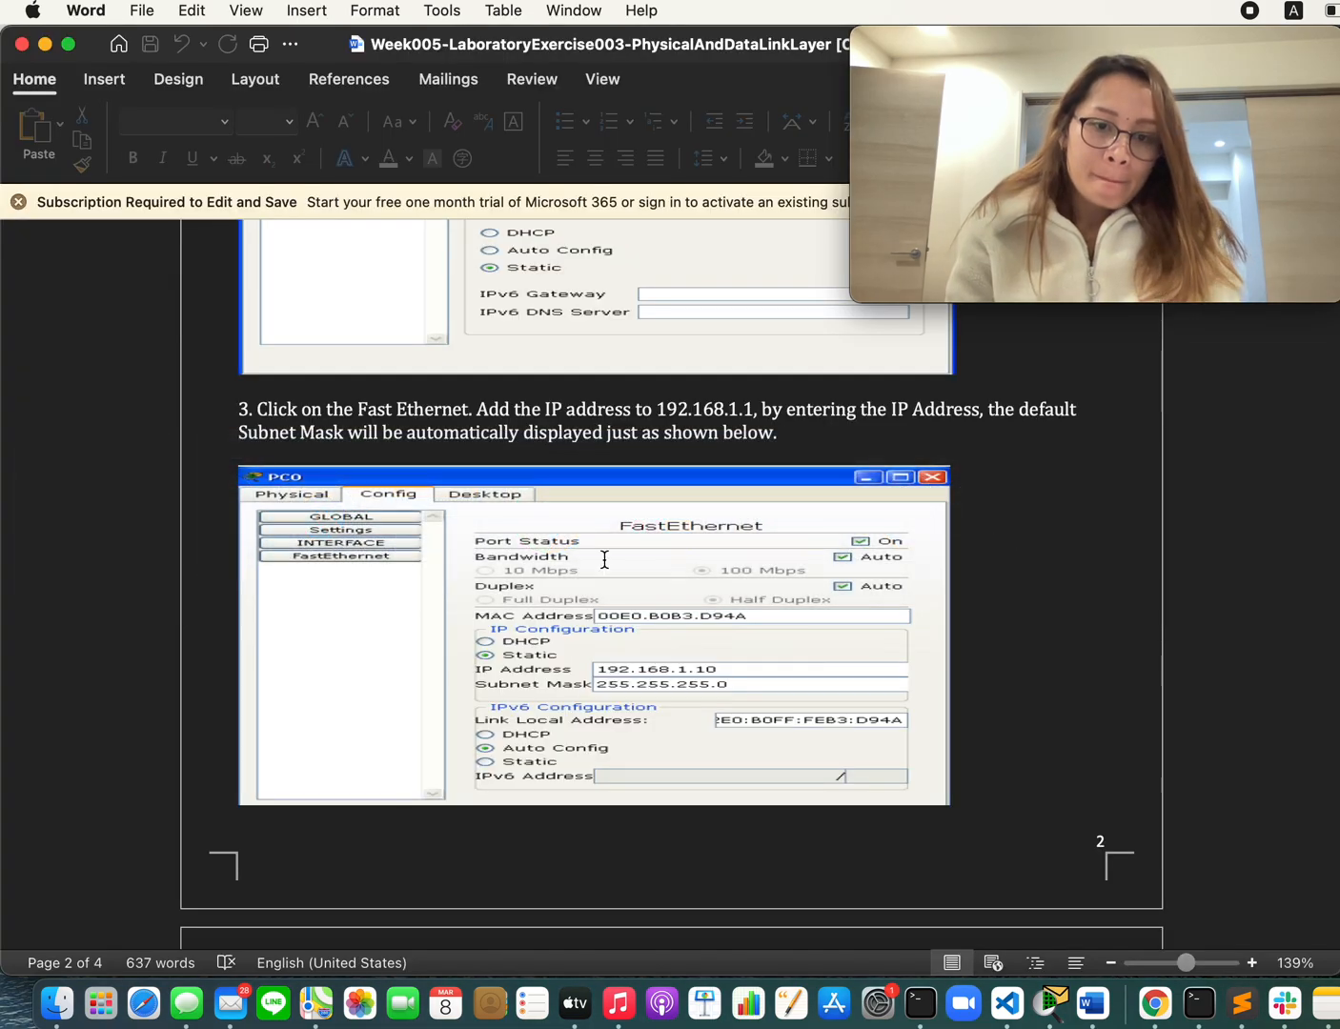
key("super+Tab")
left_click(196, 452)
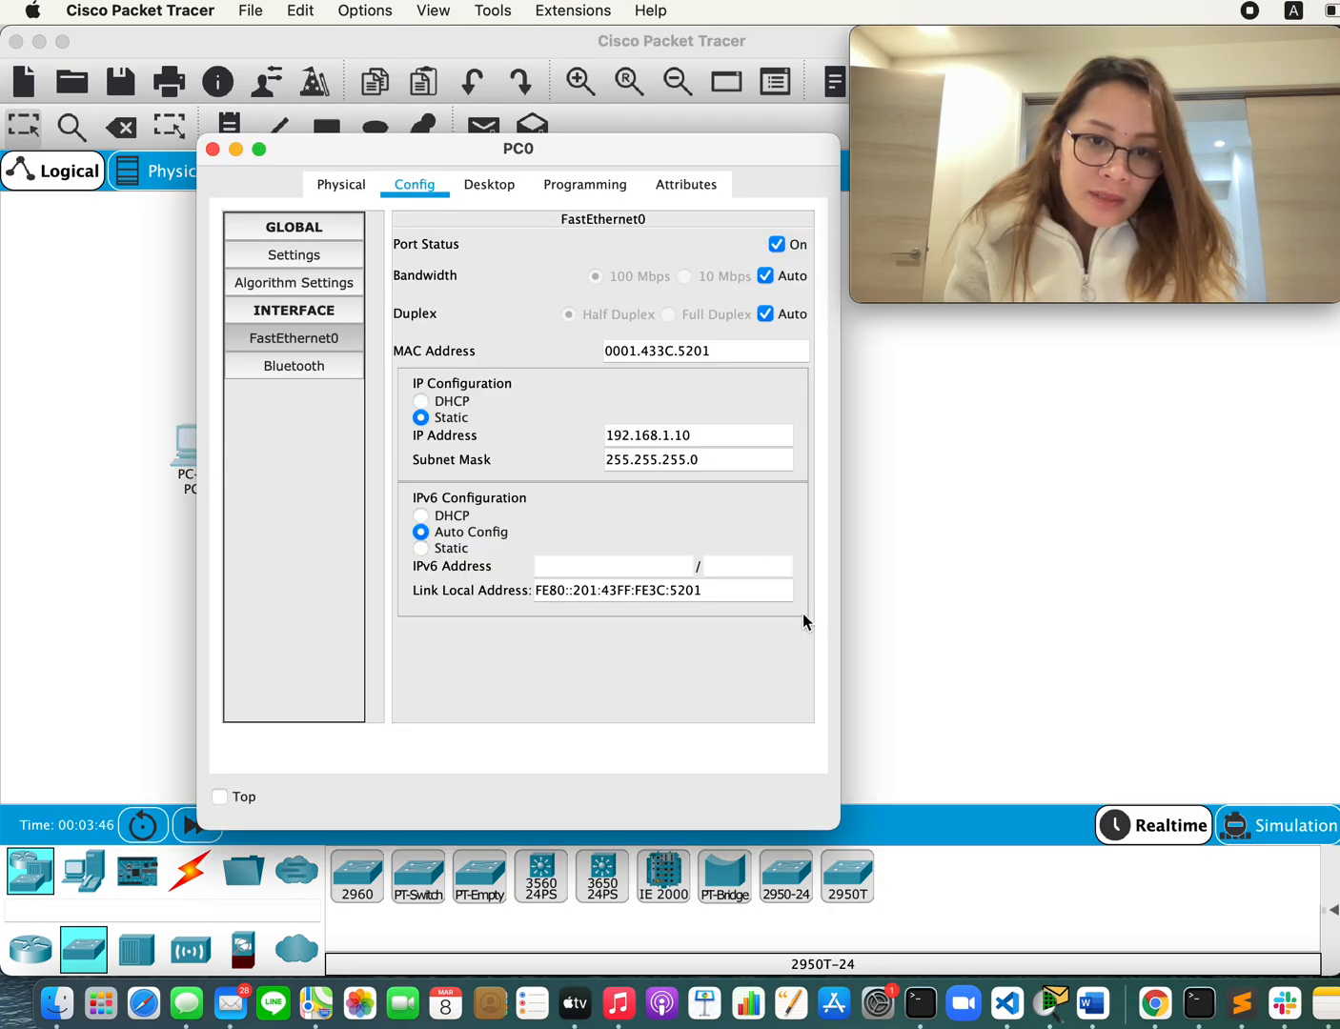
Step: Switch to the Word document and read procedure step 4 for the IP addresses assigned to the other PCs
key("super+Tab")
scroll(751, 680, "down", 10)
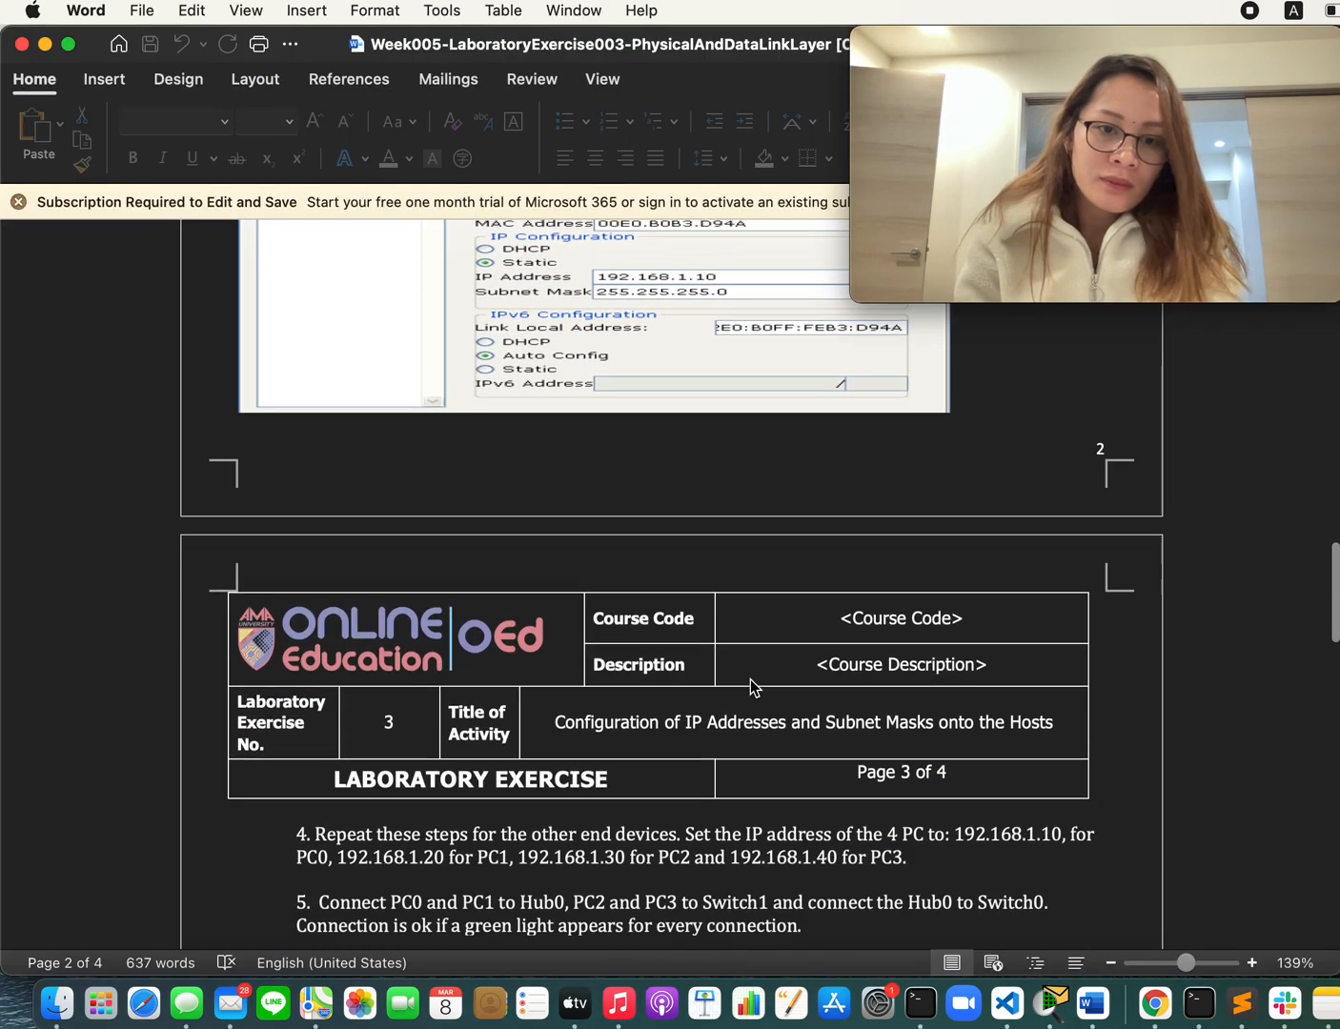
scroll(751, 678, "down", 1)
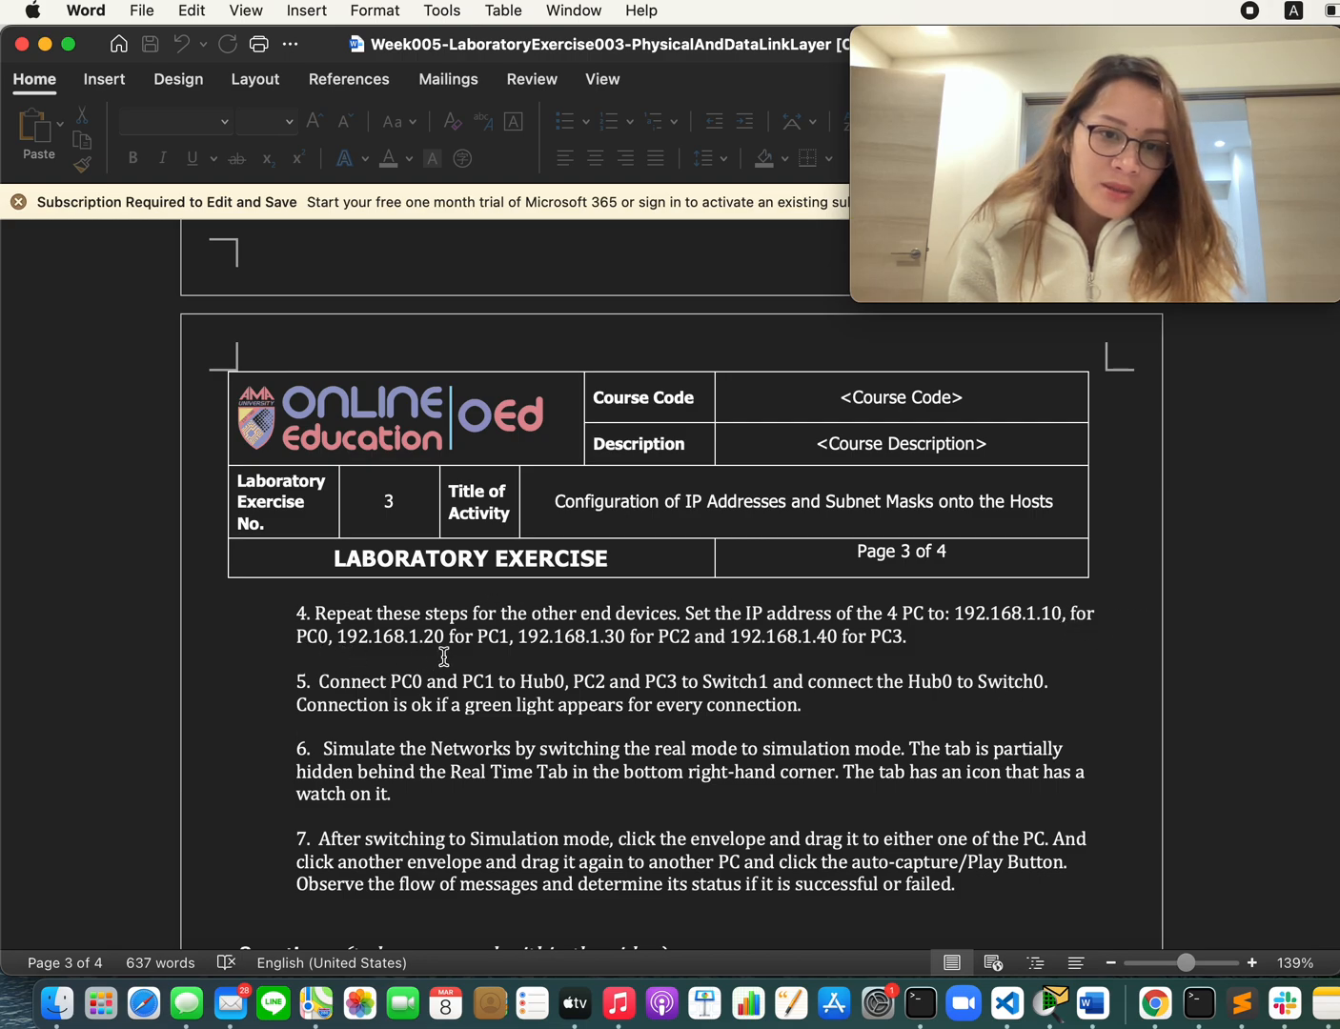
double_click(487, 635)
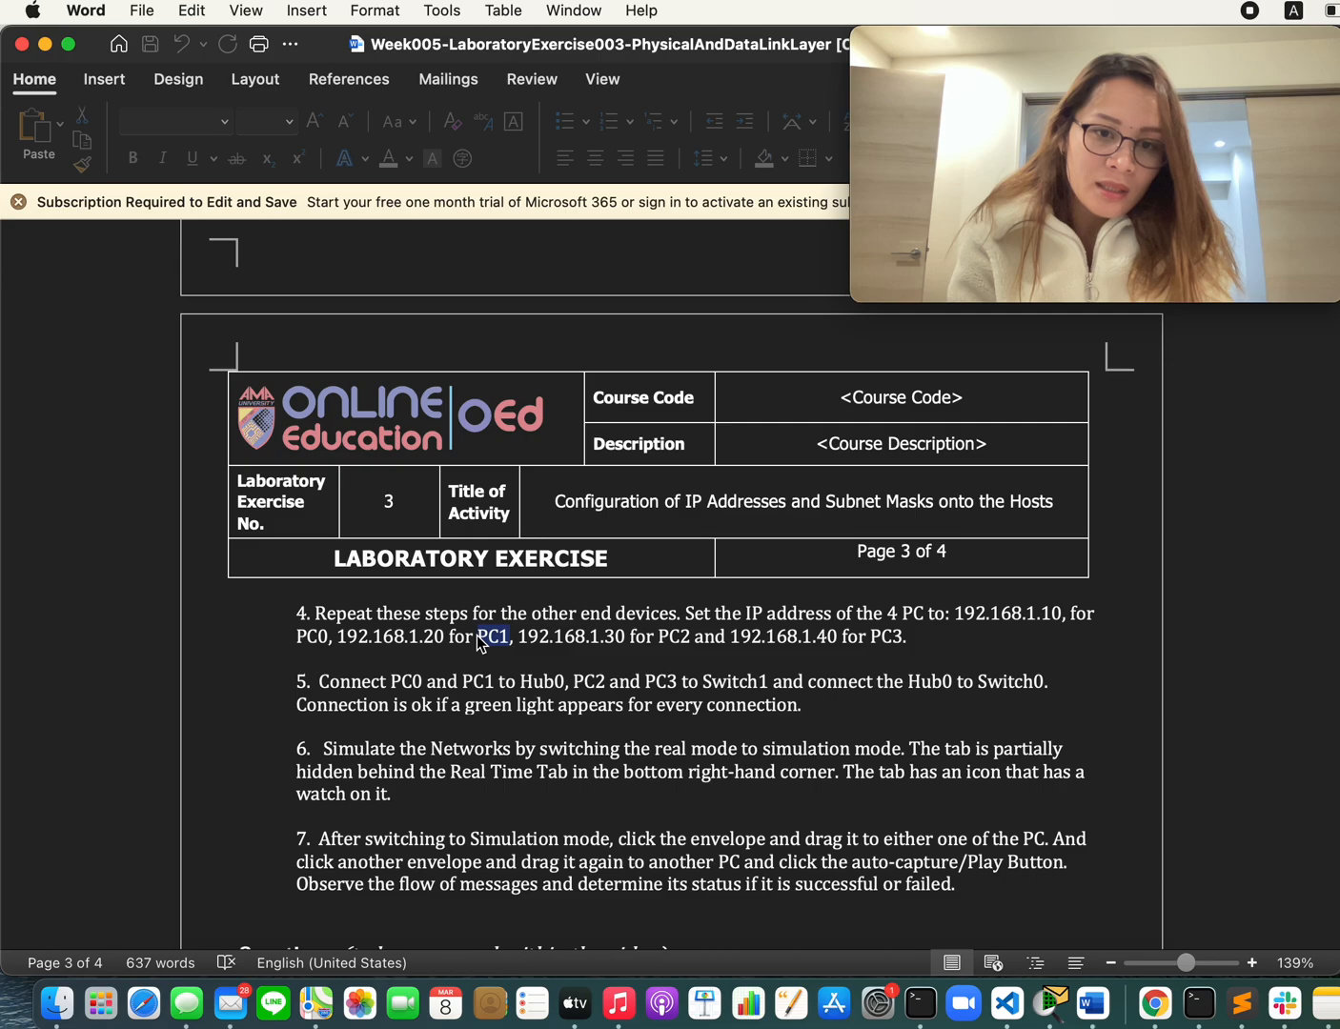
Step: Check the addresses for PC2 and PC3 in procedure step 4 and return to Cisco Packet Tracer, closing PC0's window
double_click(634, 634)
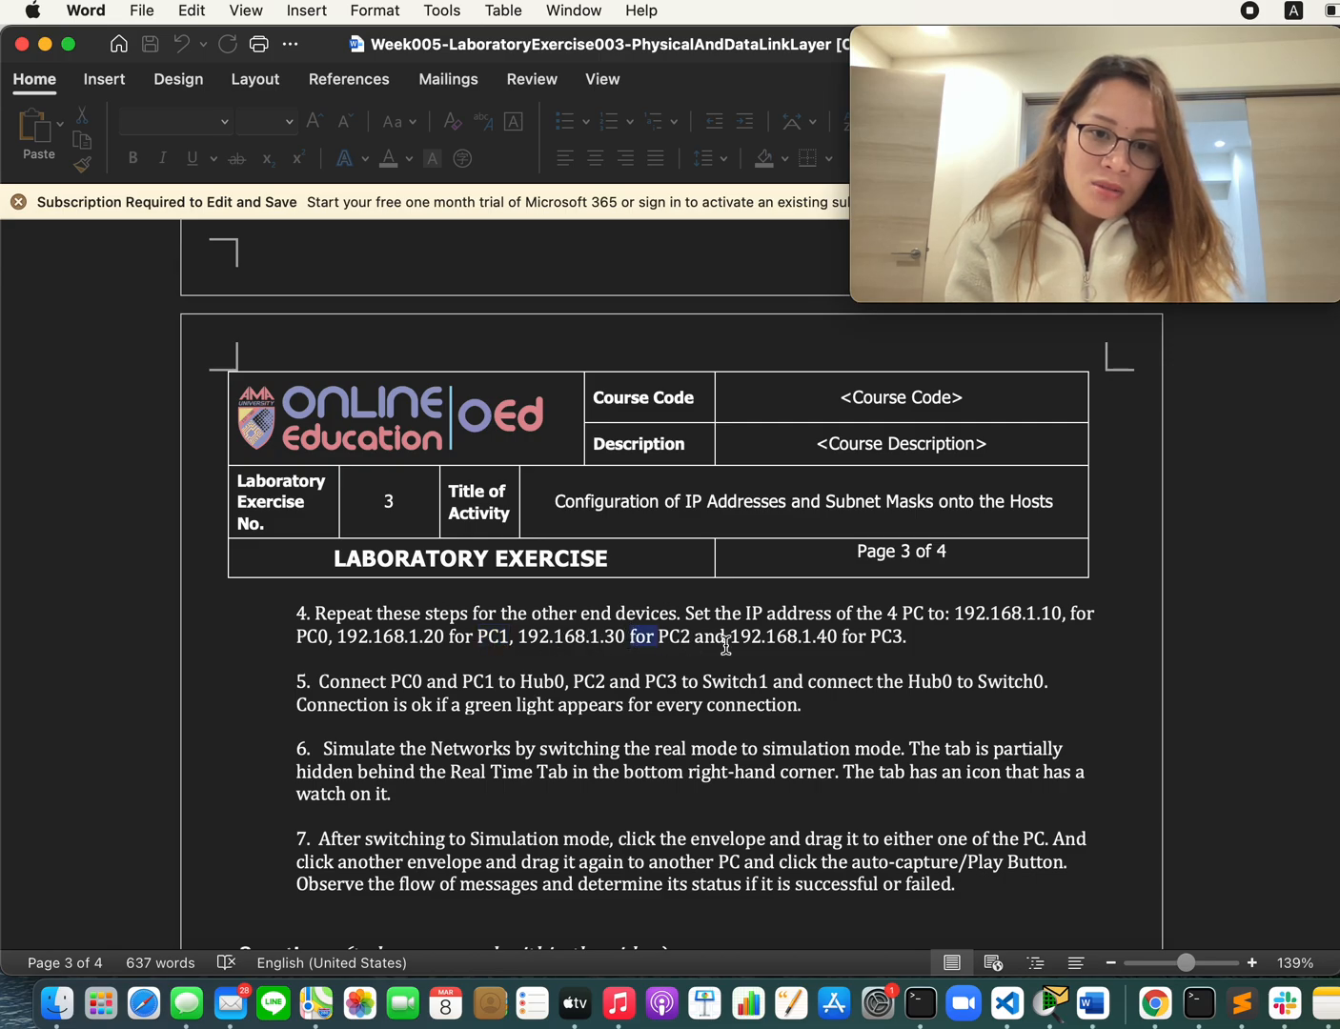
left_click(837, 639)
key("super+Tab")
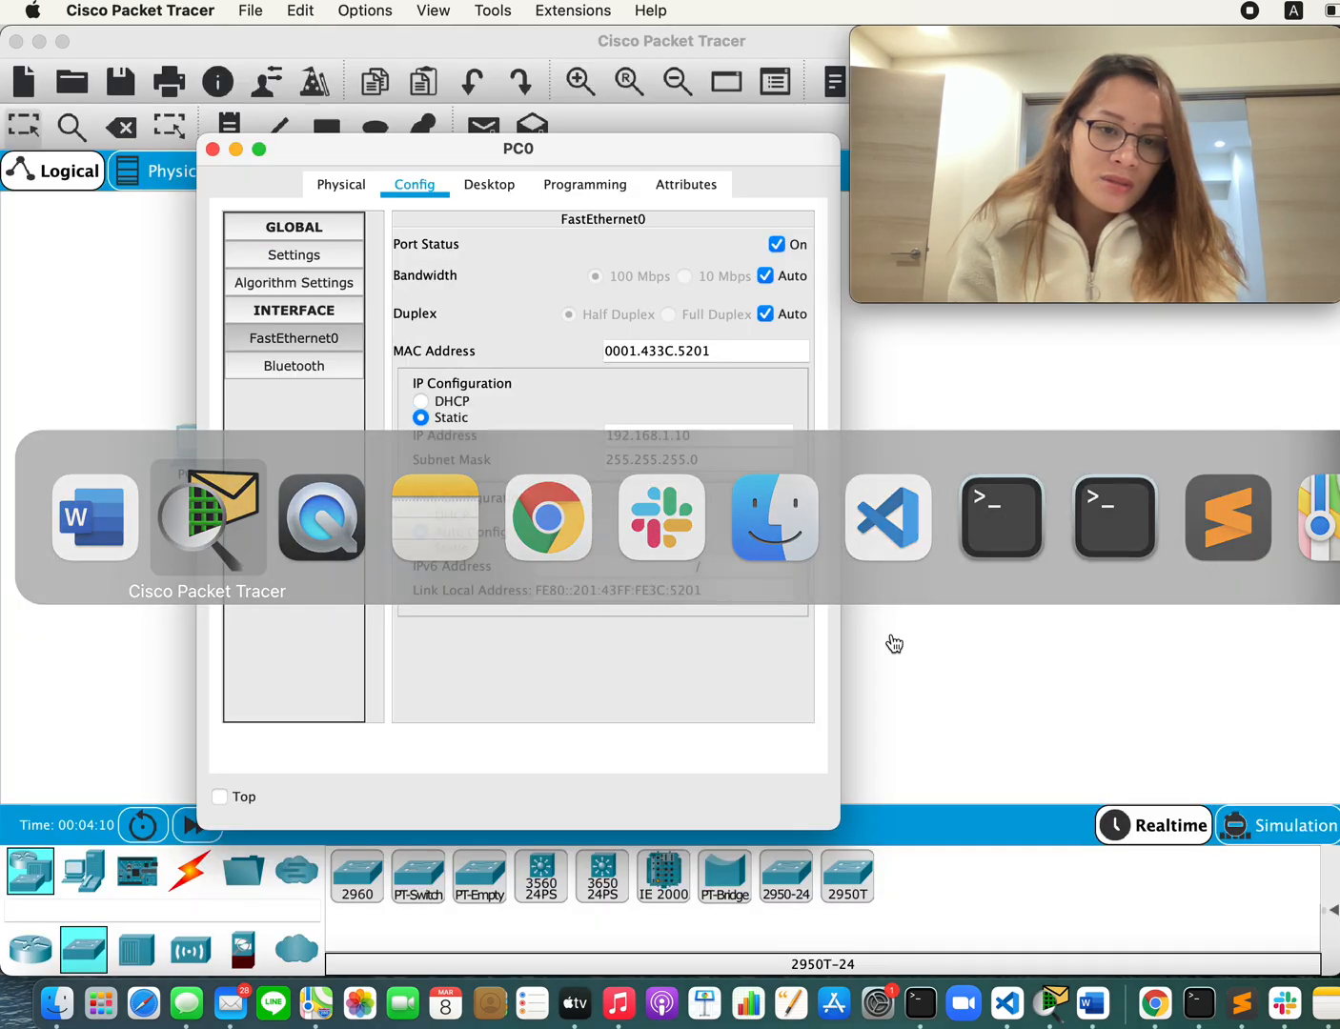
left_click(23, 452)
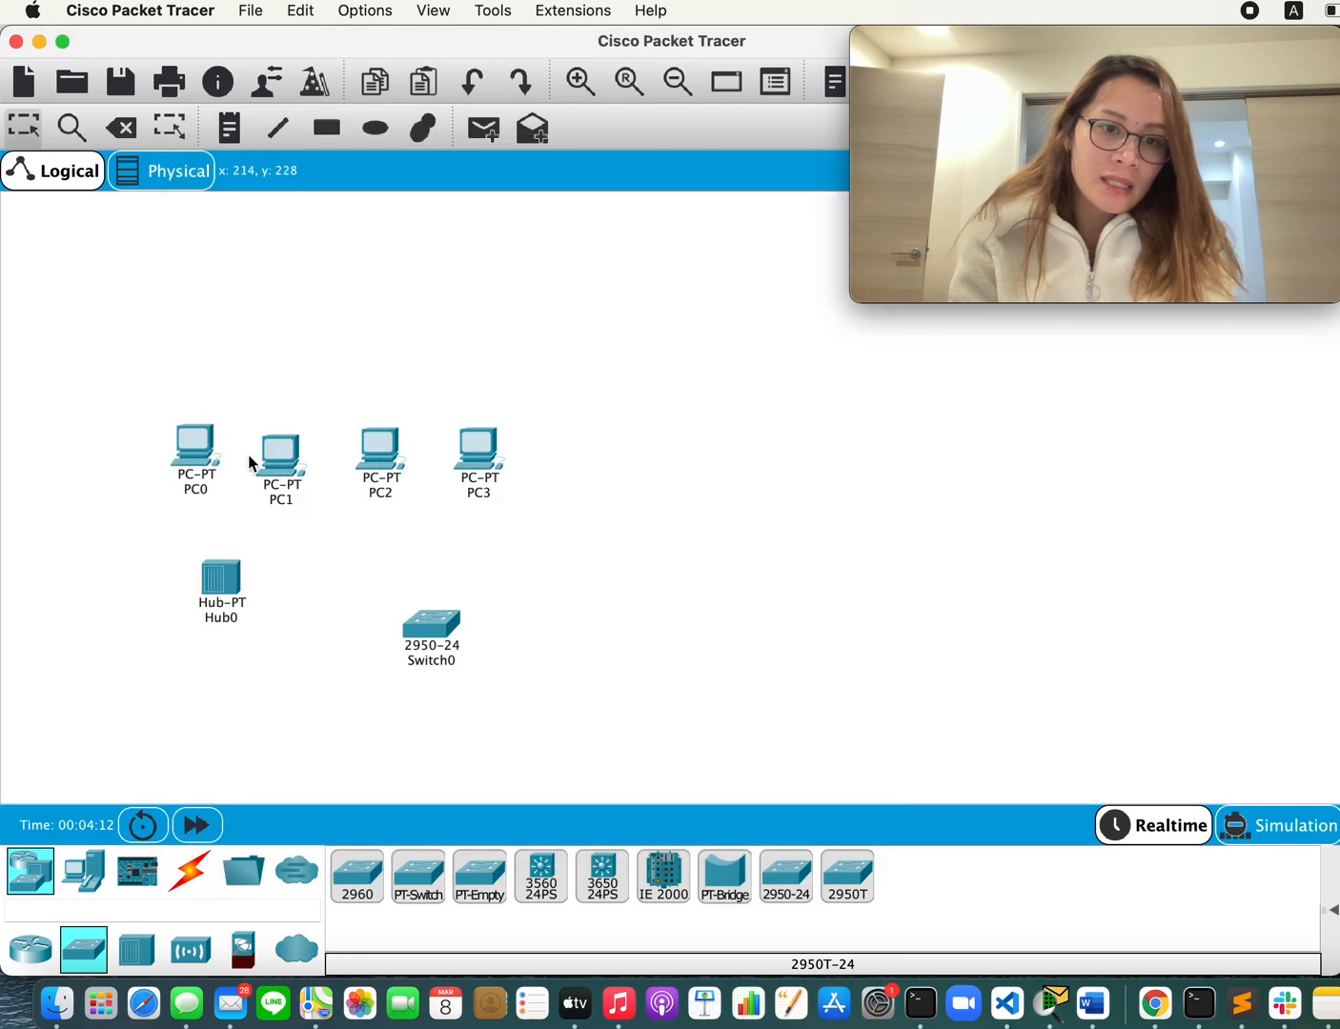
Step: Open PC1's global settings and set its IPv4 gateway to static with address 192.168.1.1
double_click(284, 463)
left_click(732, 189)
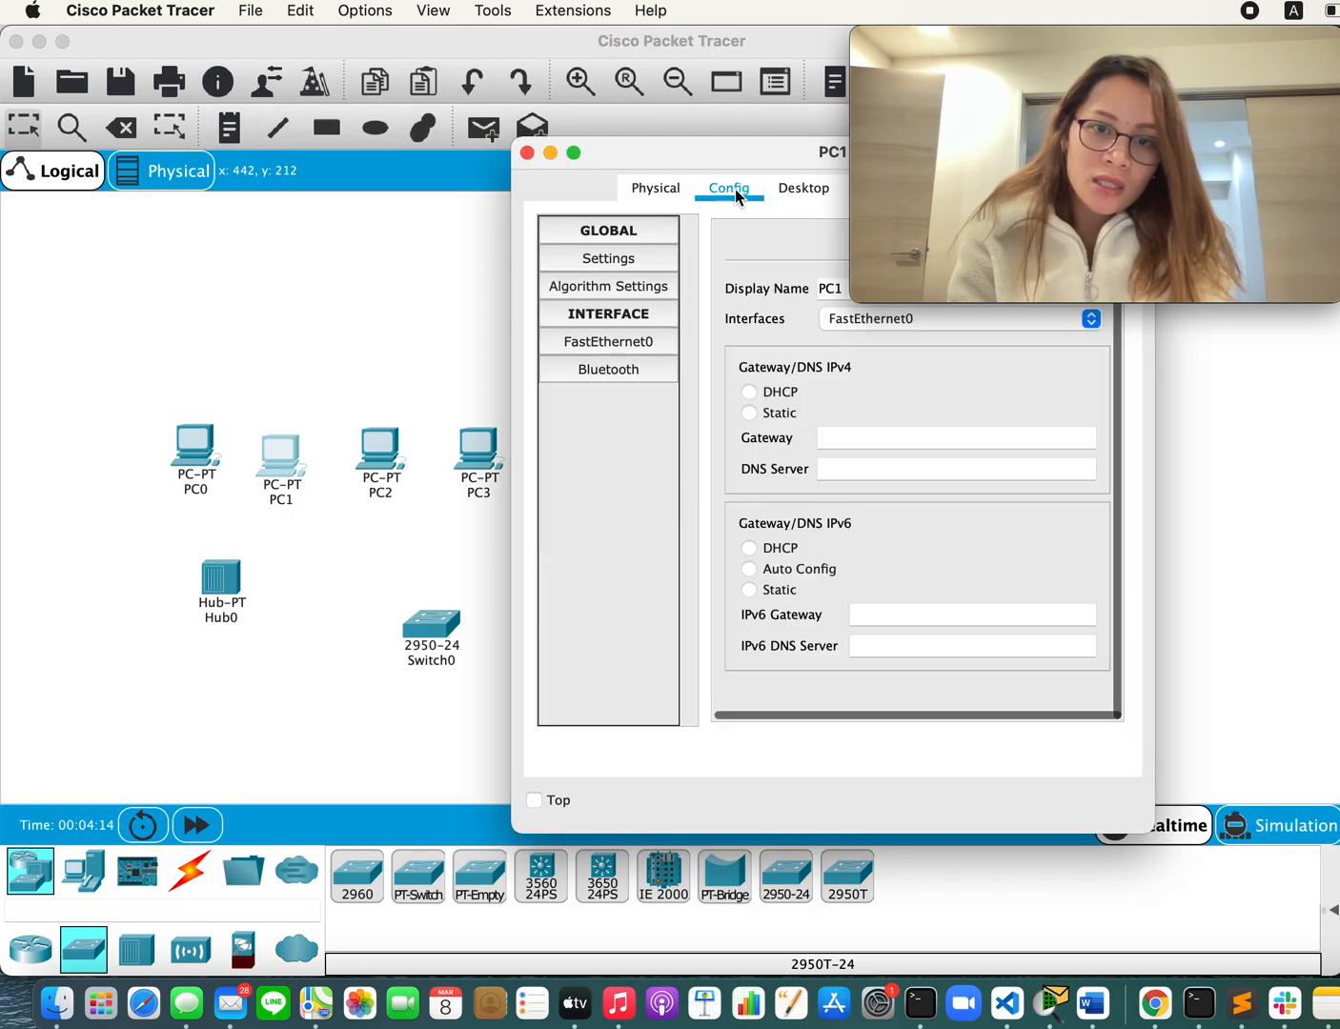
left_click(783, 417)
left_click(846, 440)
type("192.168.1.1")
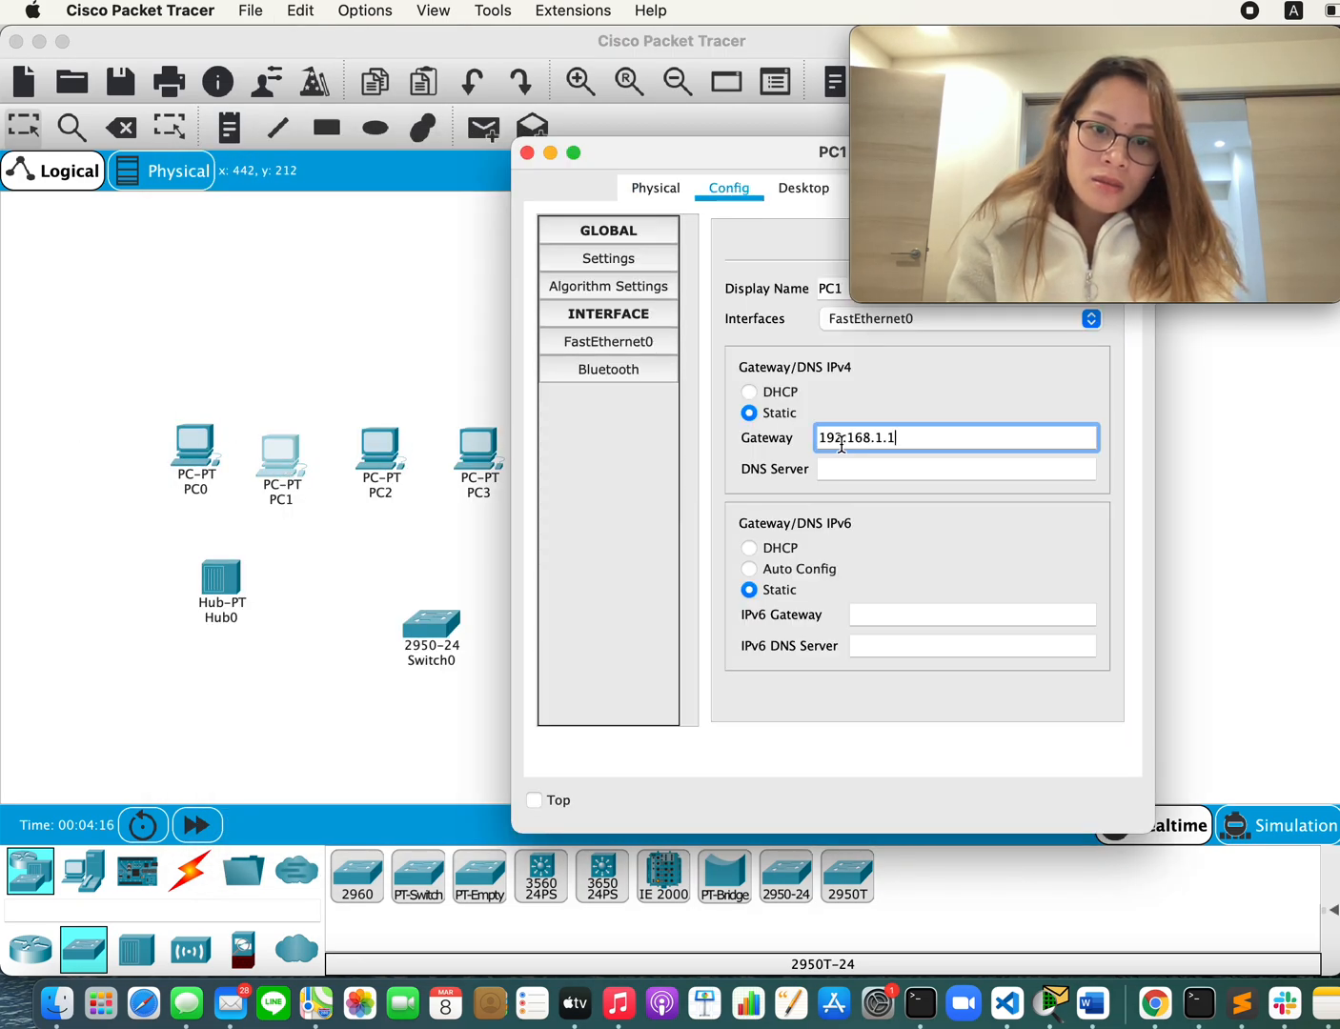
Step: Give PC1's FastEthernet0 the IP address 192.168.1.20, subnet mask 255.255.255.0 and IPv6 Auto Config, and close its window
left_click(606, 345)
left_click(955, 437)
type("192.168.1.1")
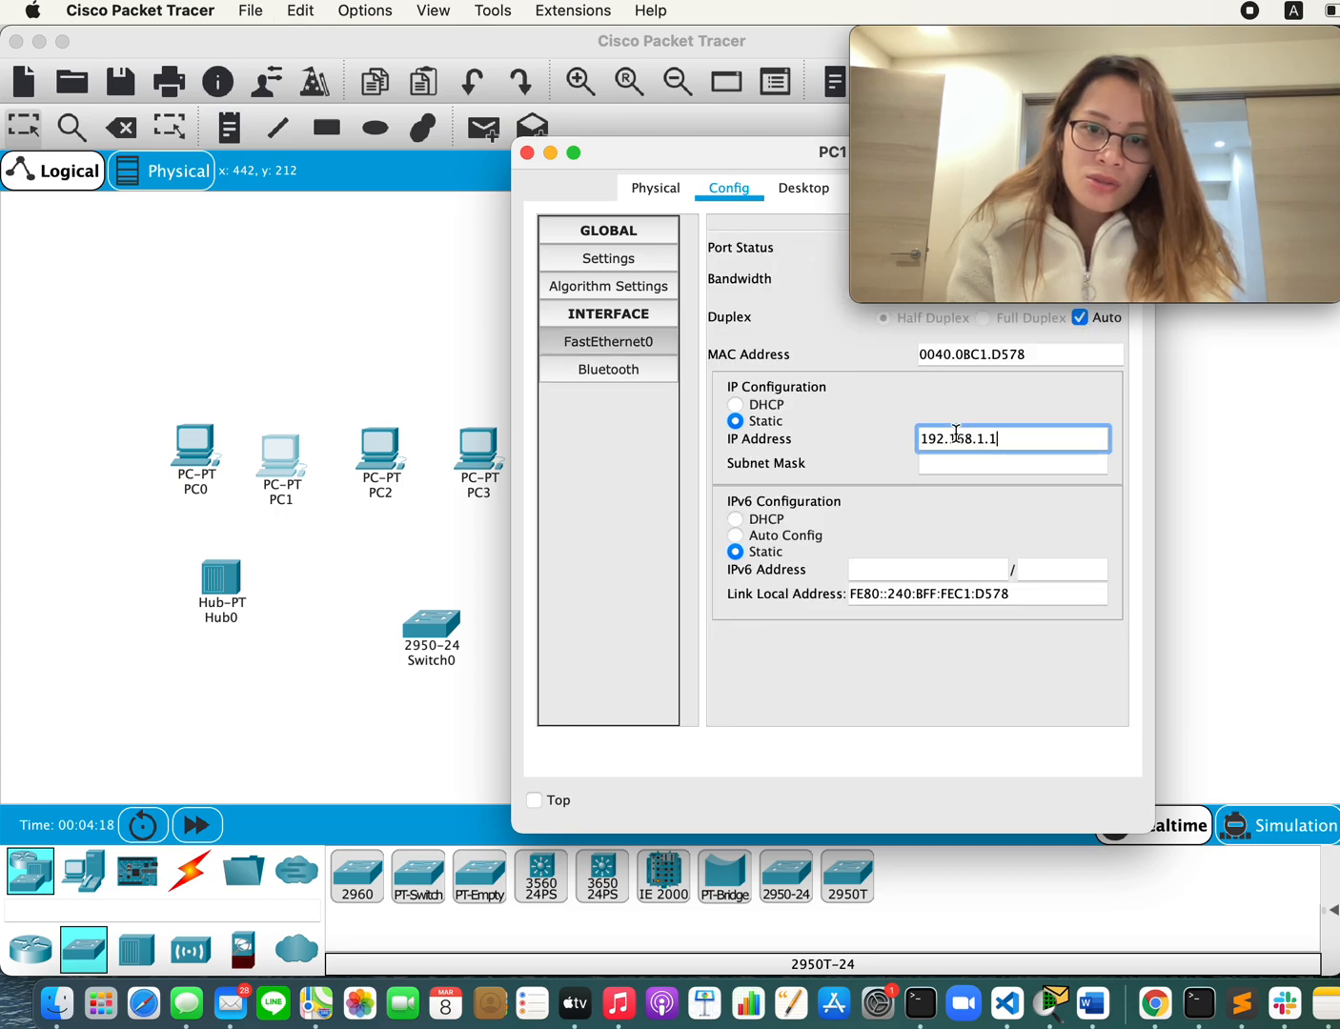
key("BackSpace")
type("20")
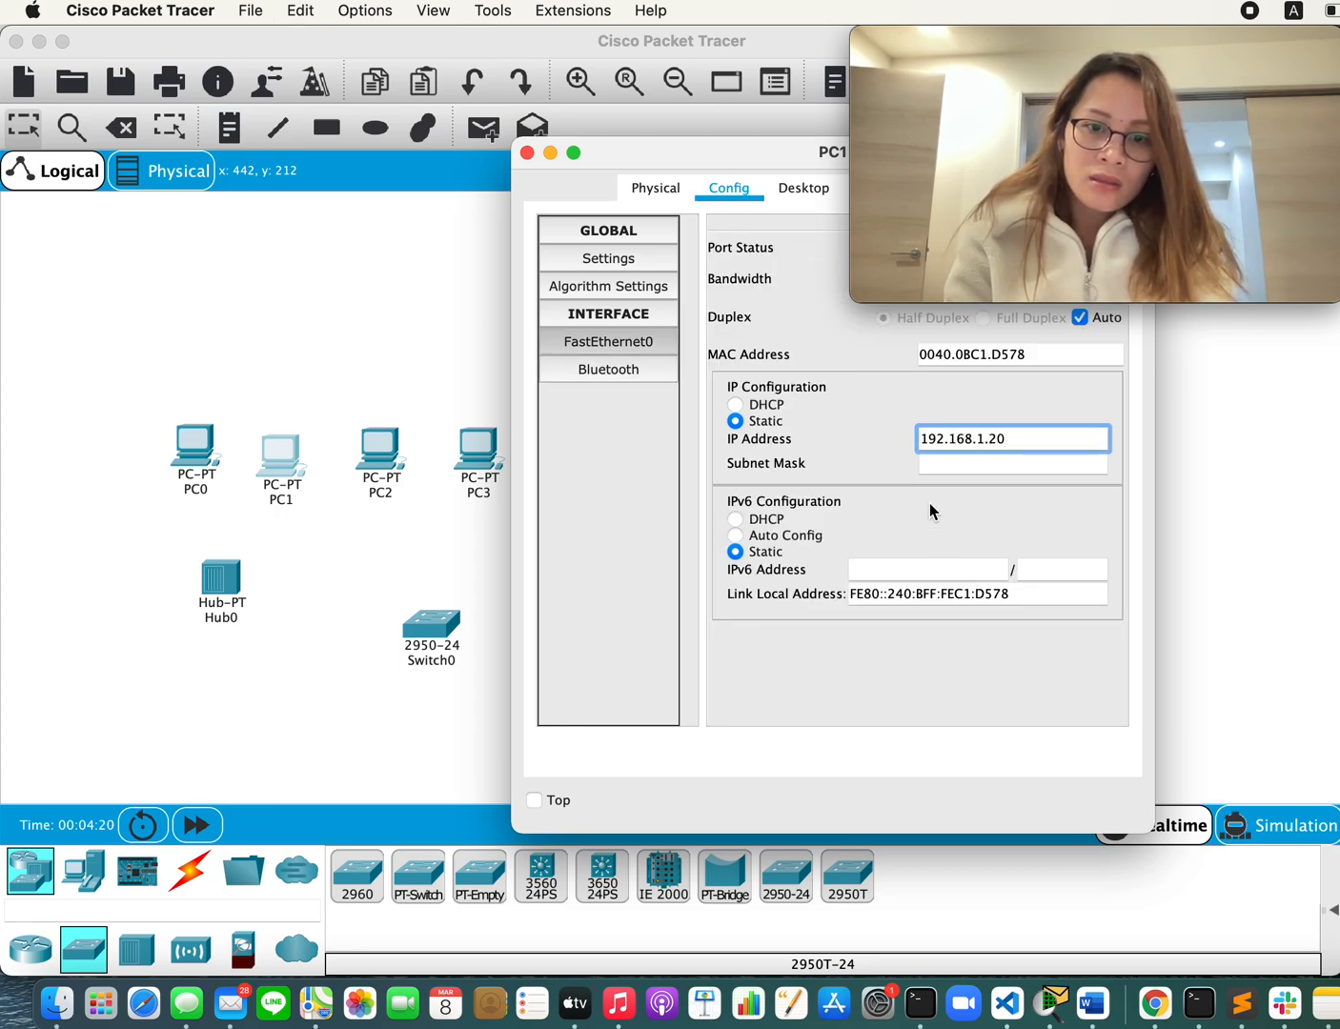
left_click(814, 538)
left_click(339, 576)
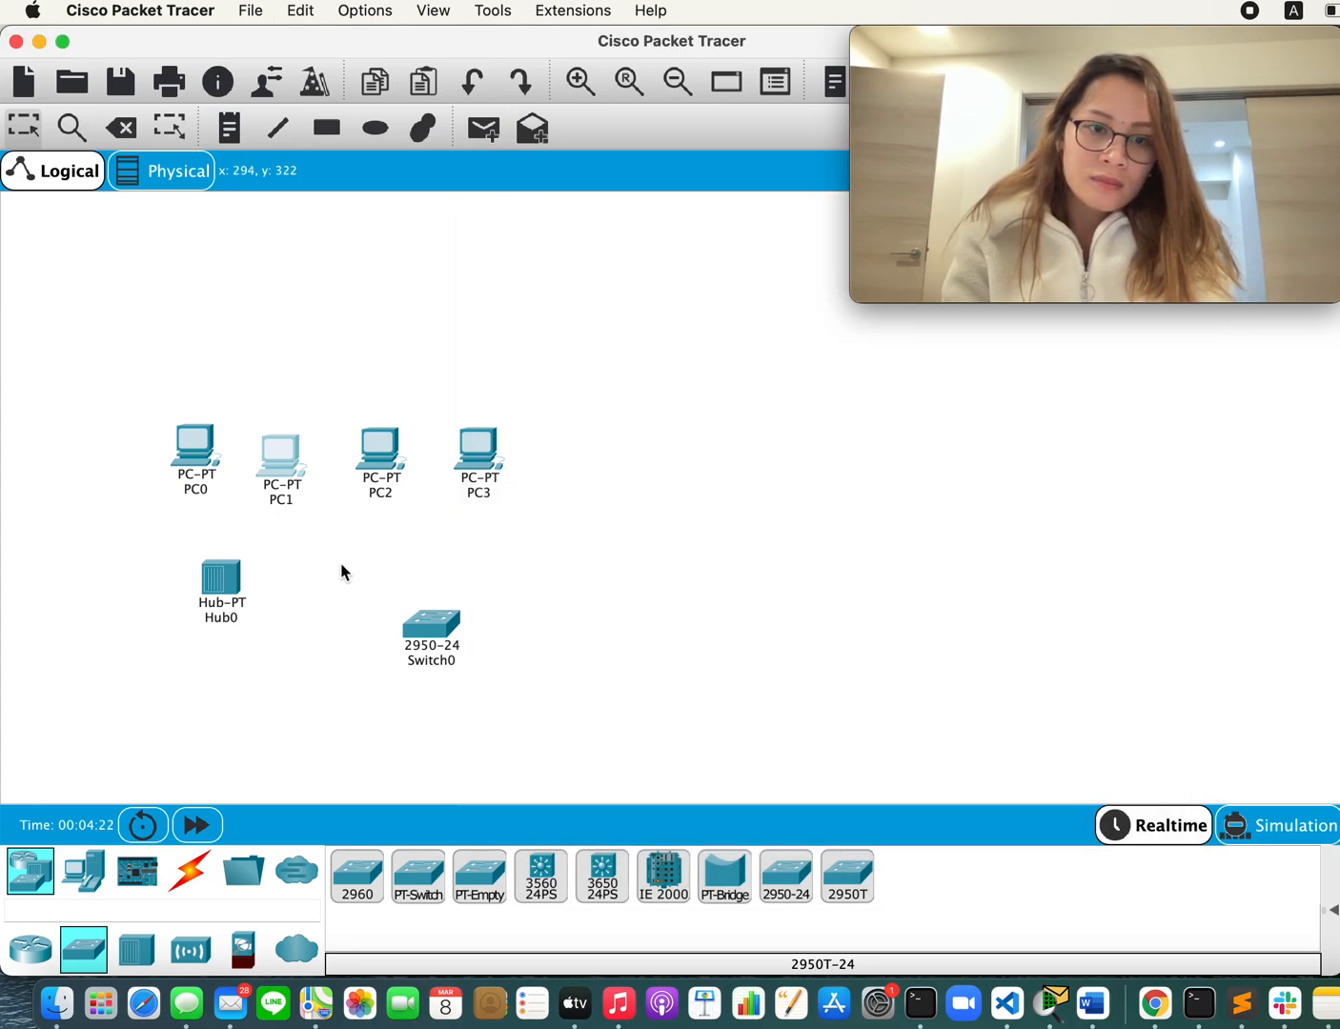
Step: Open PC2's global settings and set its static IPv4 gateway to 192.168.1.1
left_click(381, 463)
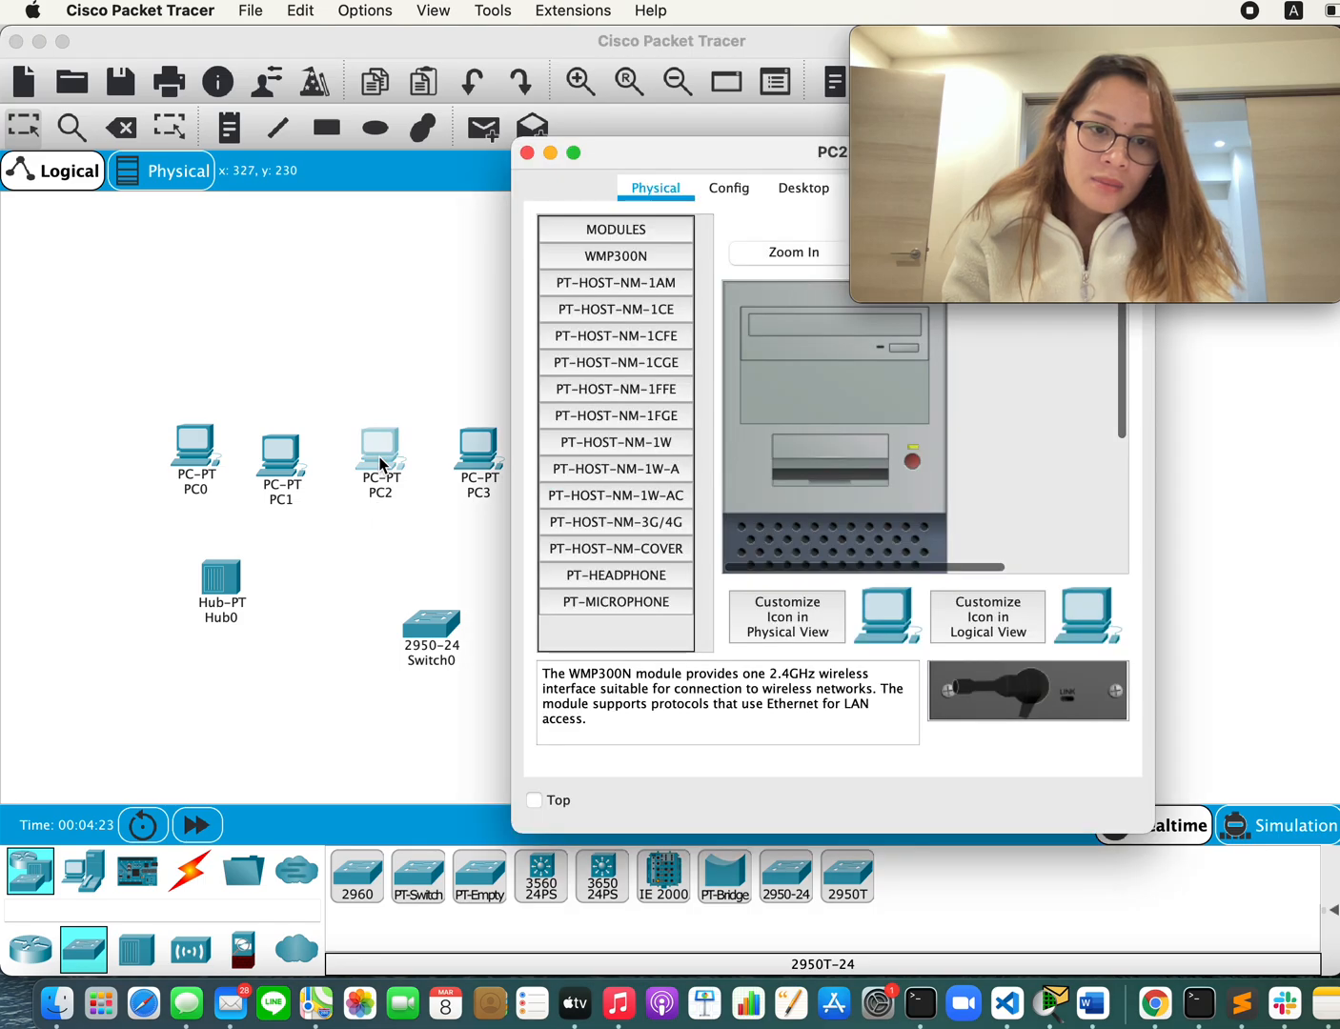
left_click(725, 188)
left_click(973, 441)
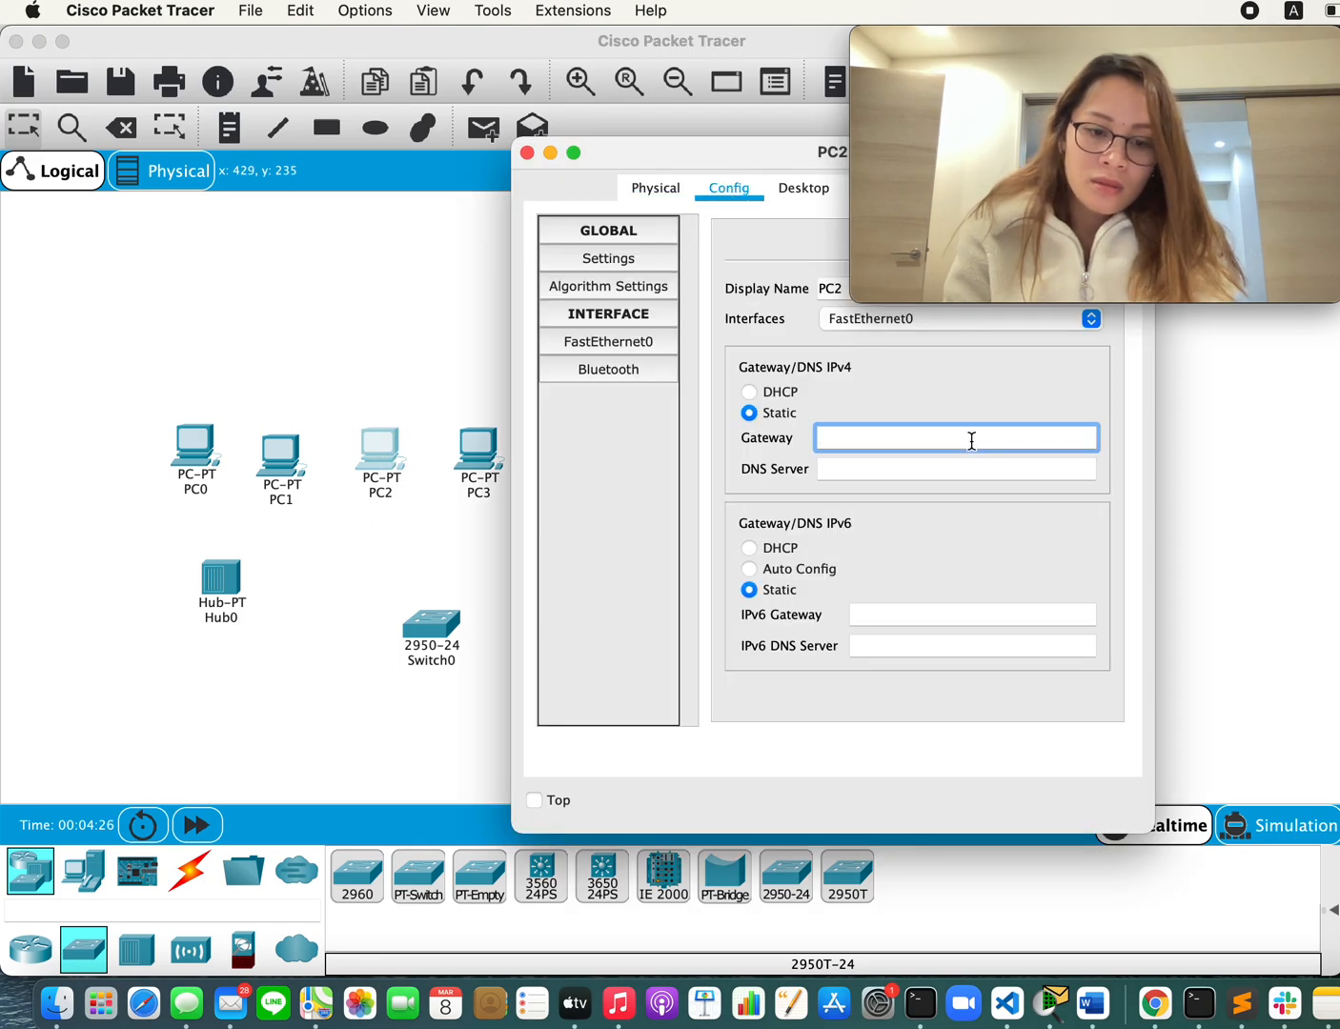
type("192.168.1.1")
Step: Give PC2's FastEthernet0 the IP address 192.168.1.30, subnet mask 255.255.255.0 and IPv6 Auto Config, and close its window
left_click(585, 345)
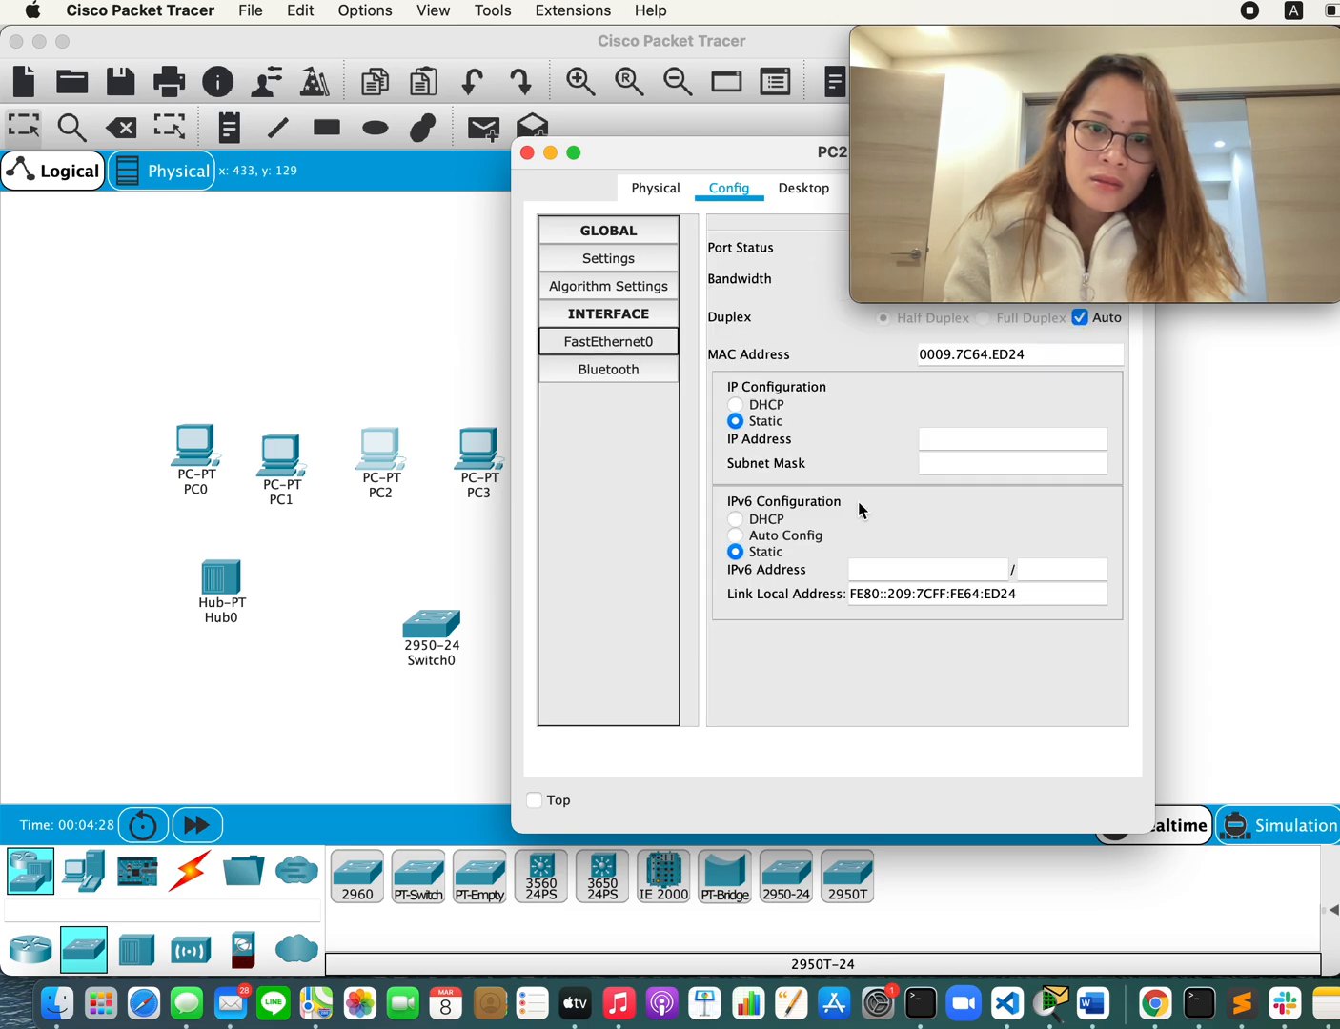
left_click(963, 437)
type("192.168.1.1")
type("30")
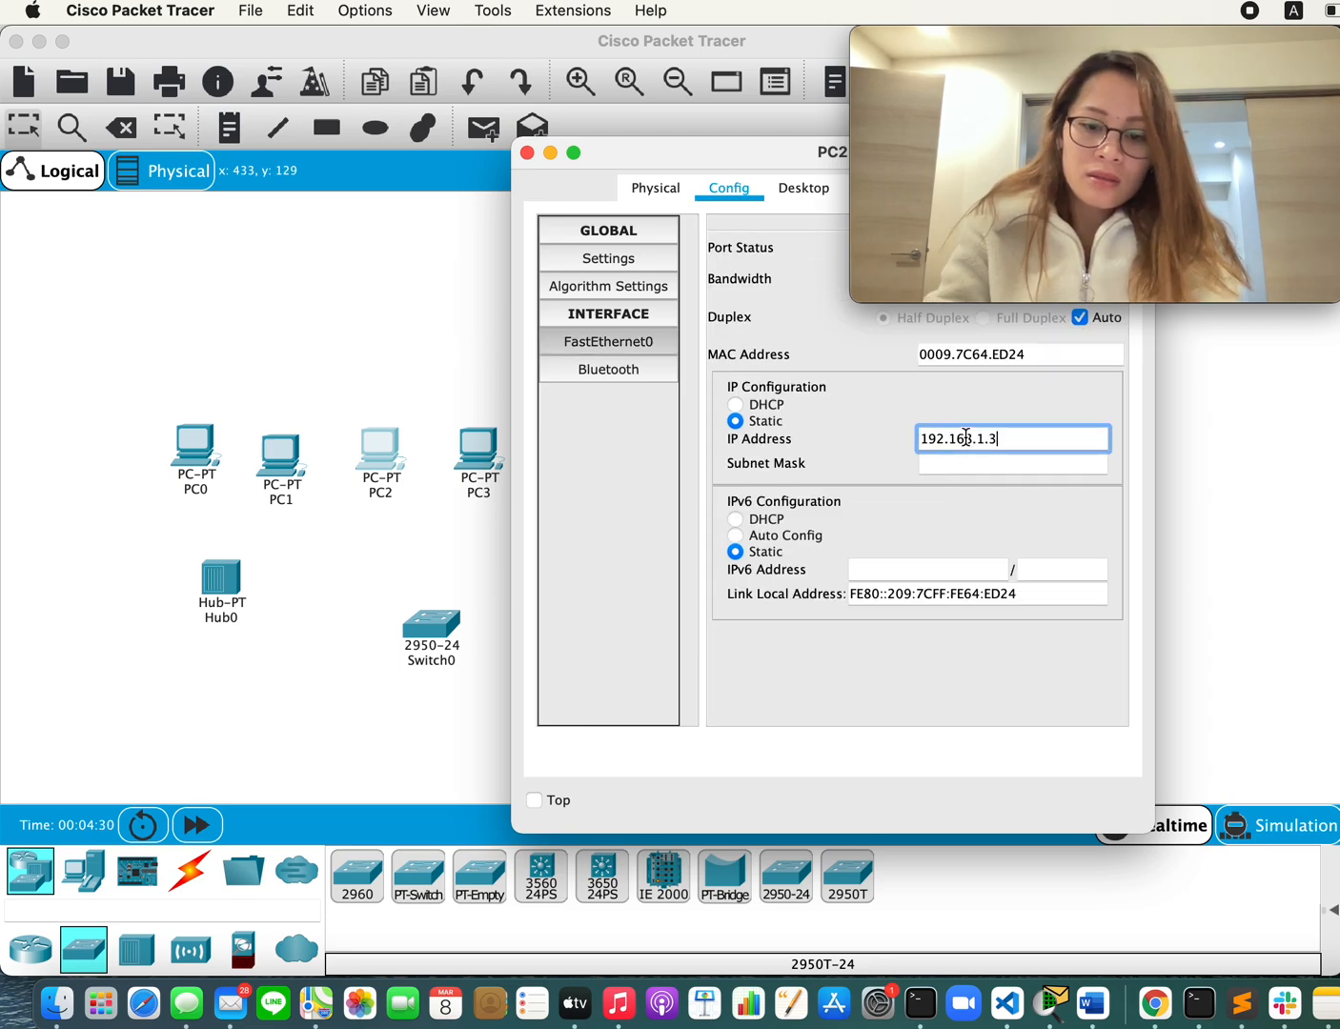
left_click(962, 466)
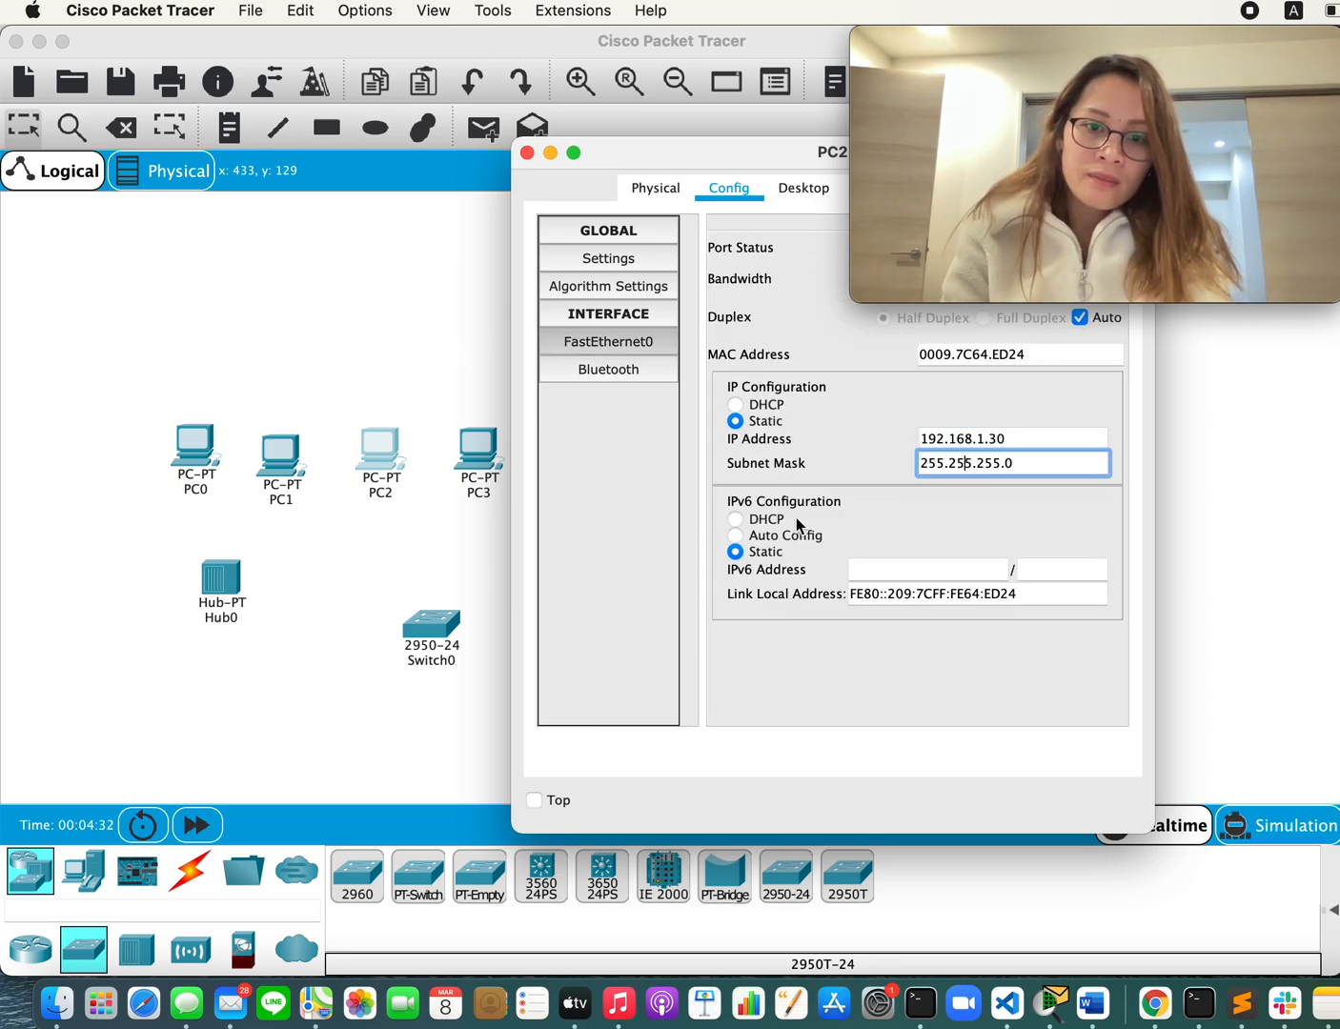
left_click(794, 535)
left_click(407, 542)
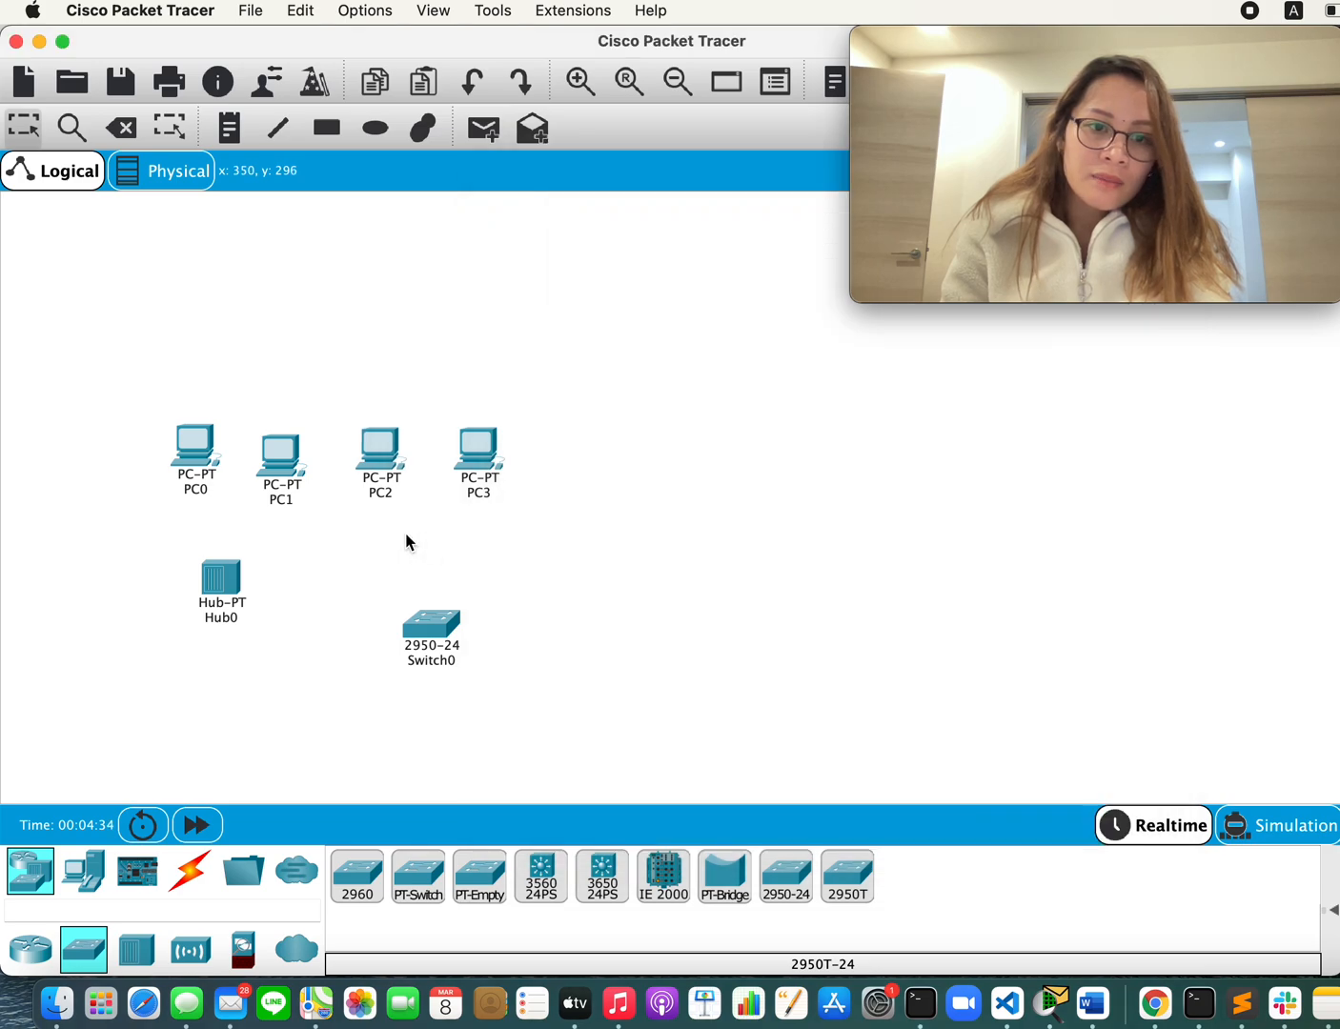
Step: Open PC3's global settings and set its static IPv4 gateway to 192.168.1.1
left_click(467, 473)
left_click(729, 188)
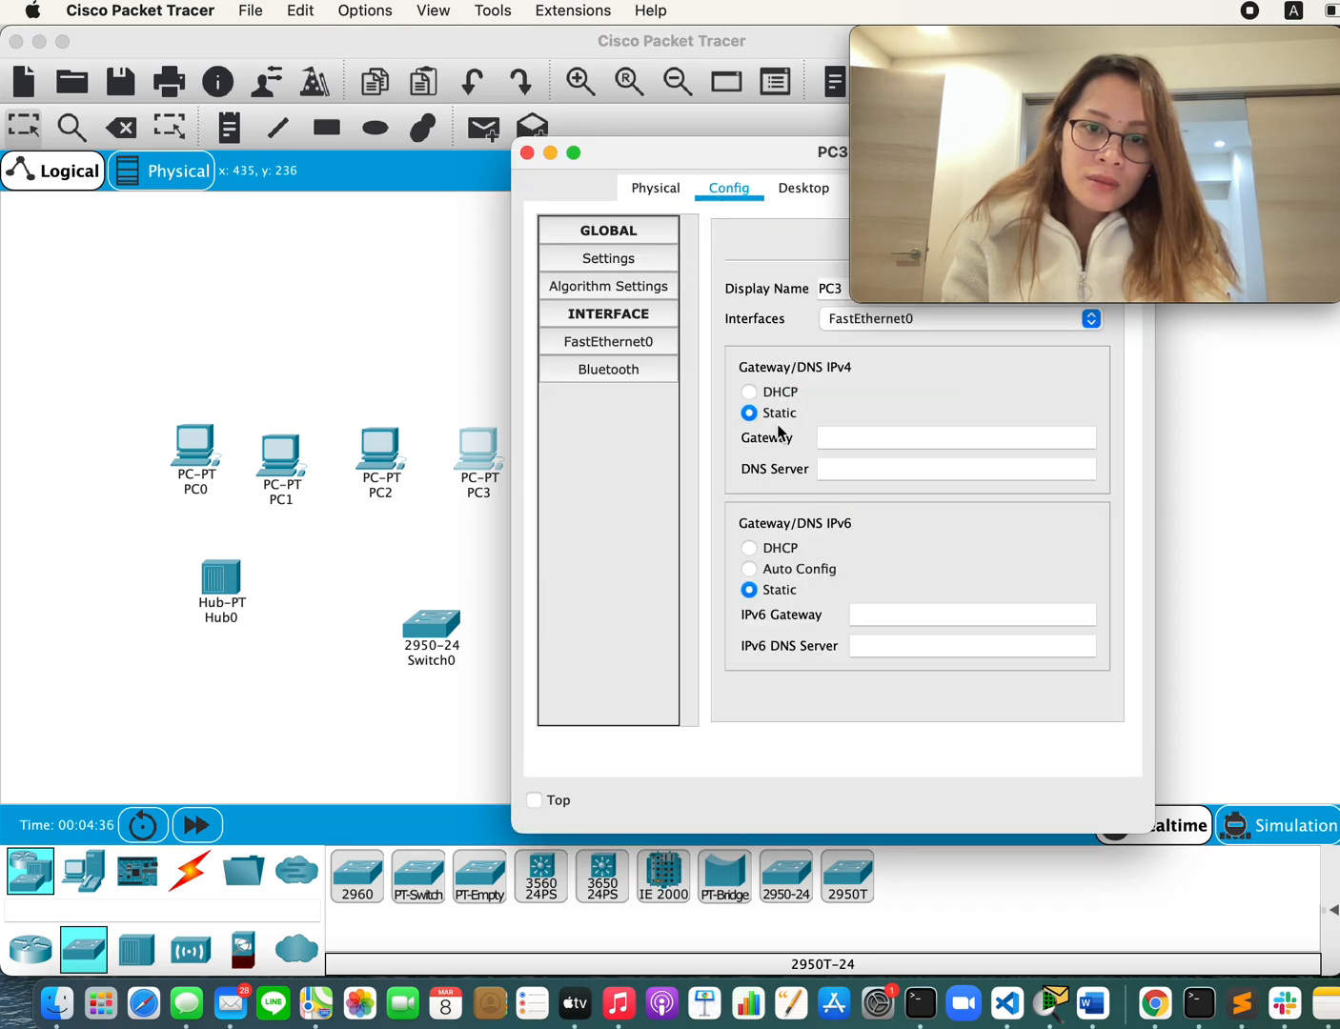
left_click(841, 439)
type("192.168.1.1")
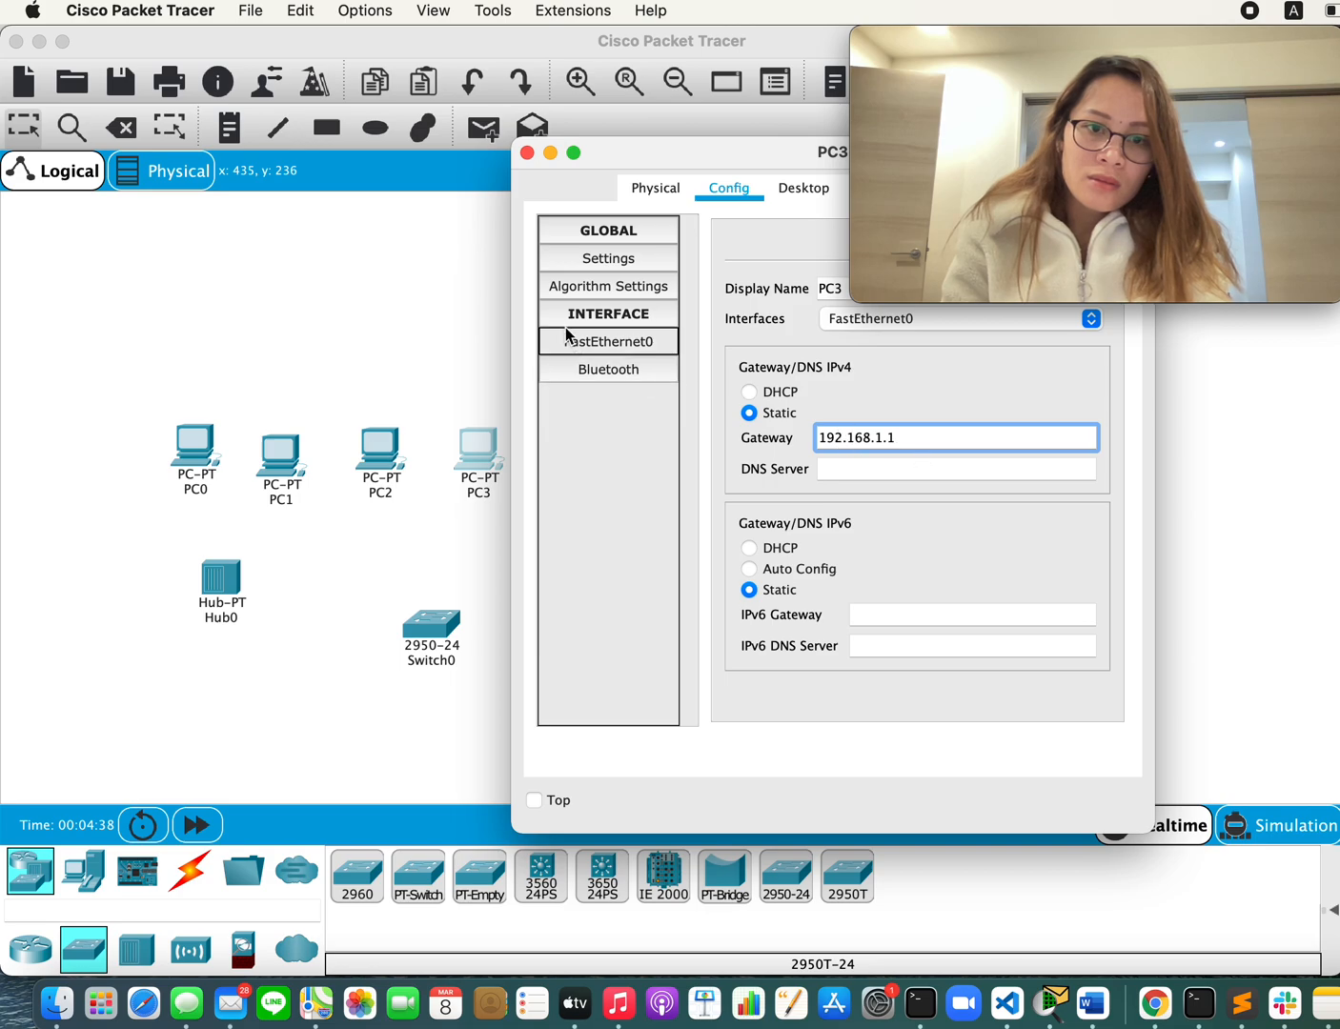
Step: Give PC3's FastEthernet0 the IP address 192.168.1.40, subnet mask 255.255.255.0 and IPv6 Auto Config, and close its window
left_click(591, 345)
left_click(951, 440)
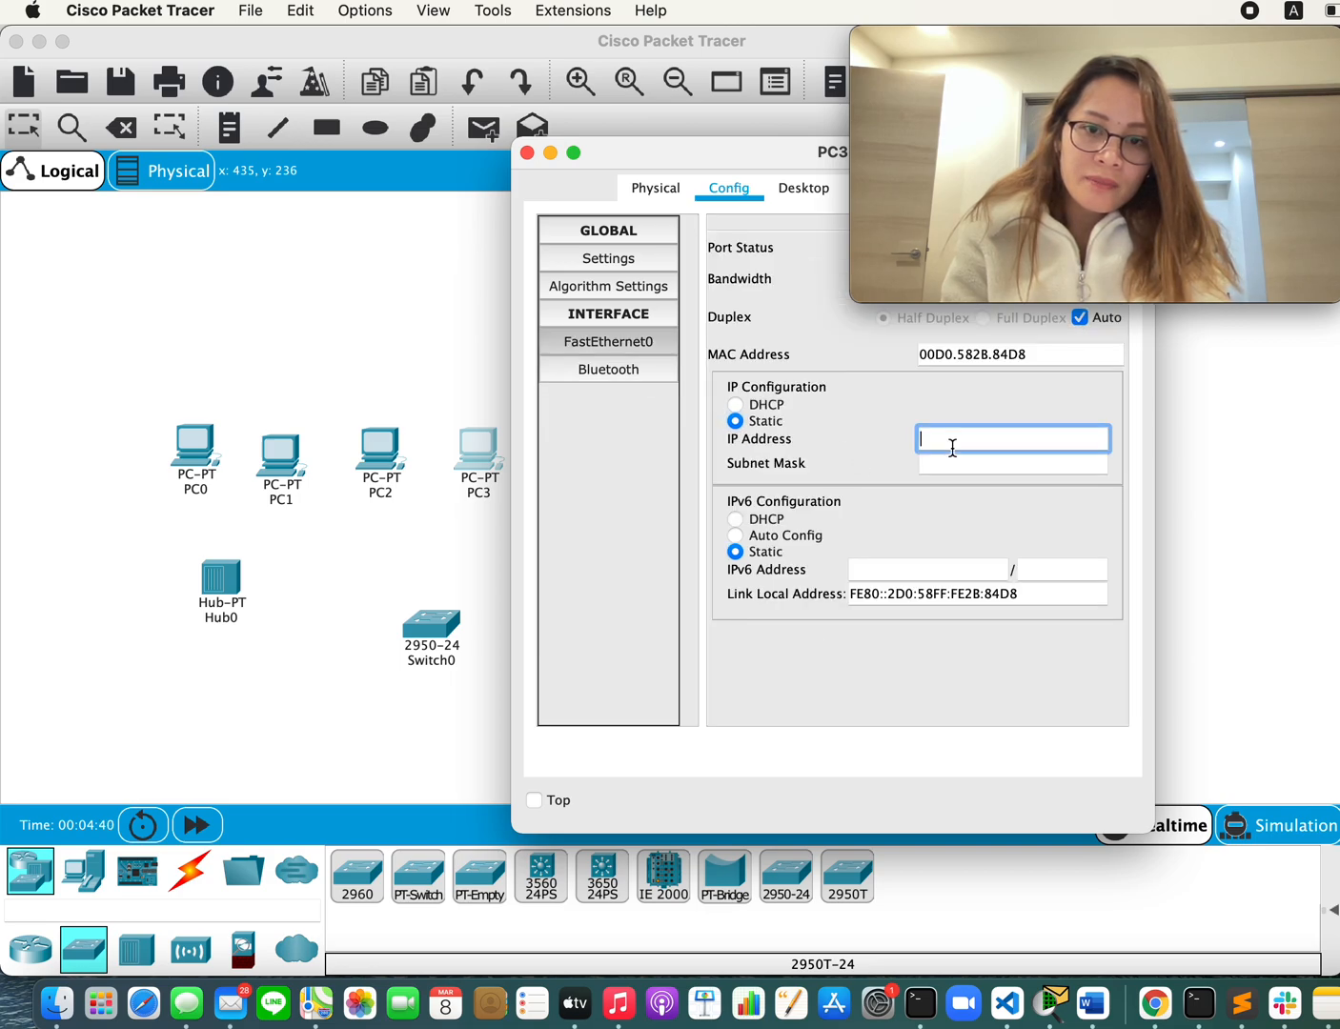
type("192.168.1.1")
type("40")
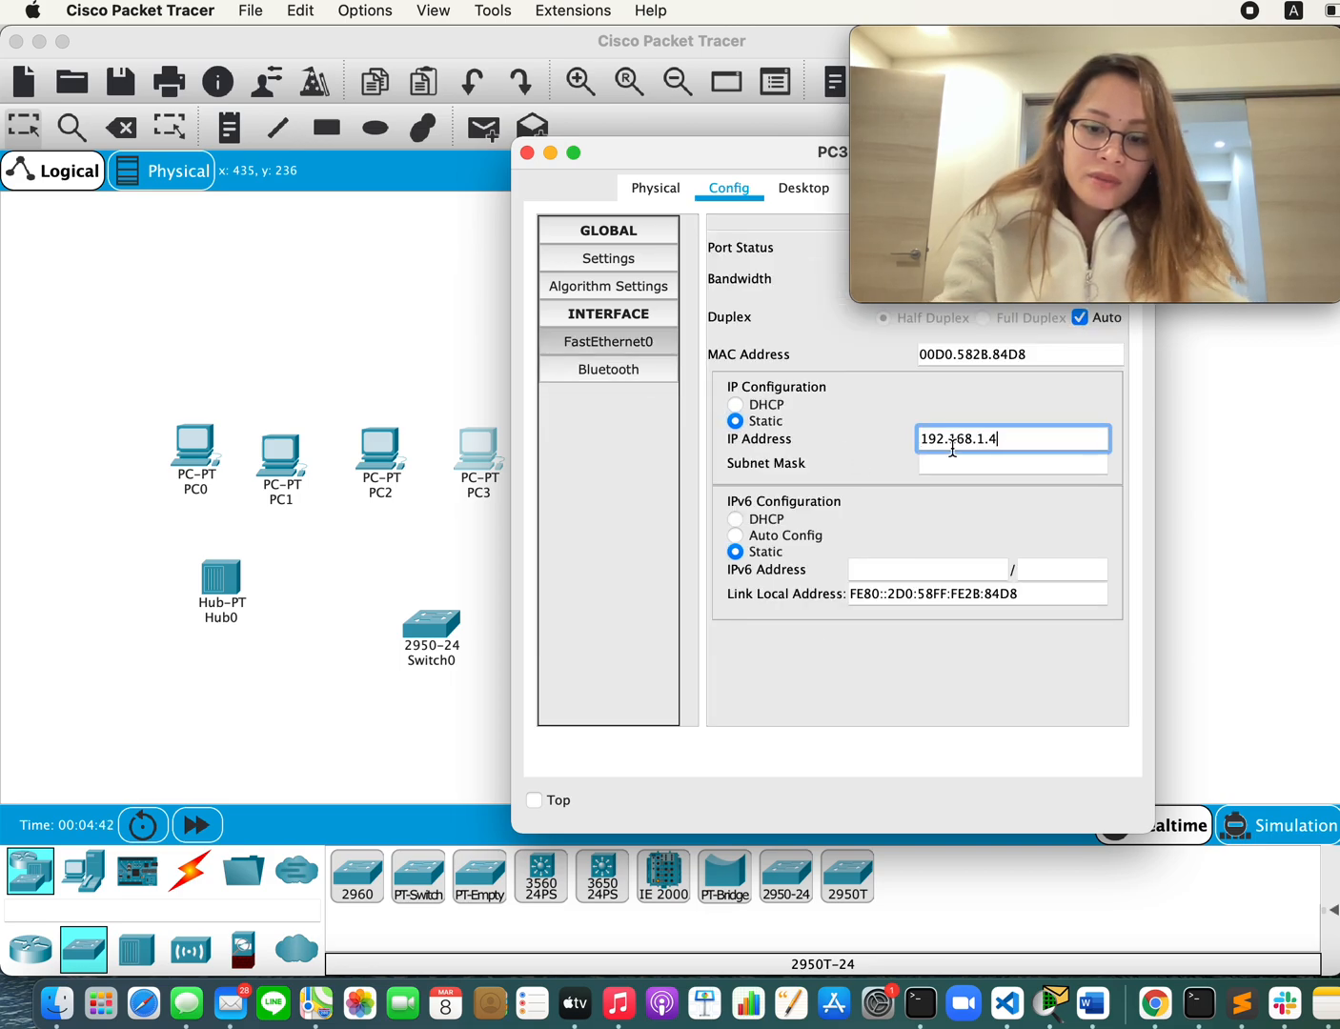
left_click(787, 550)
left_click(785, 534)
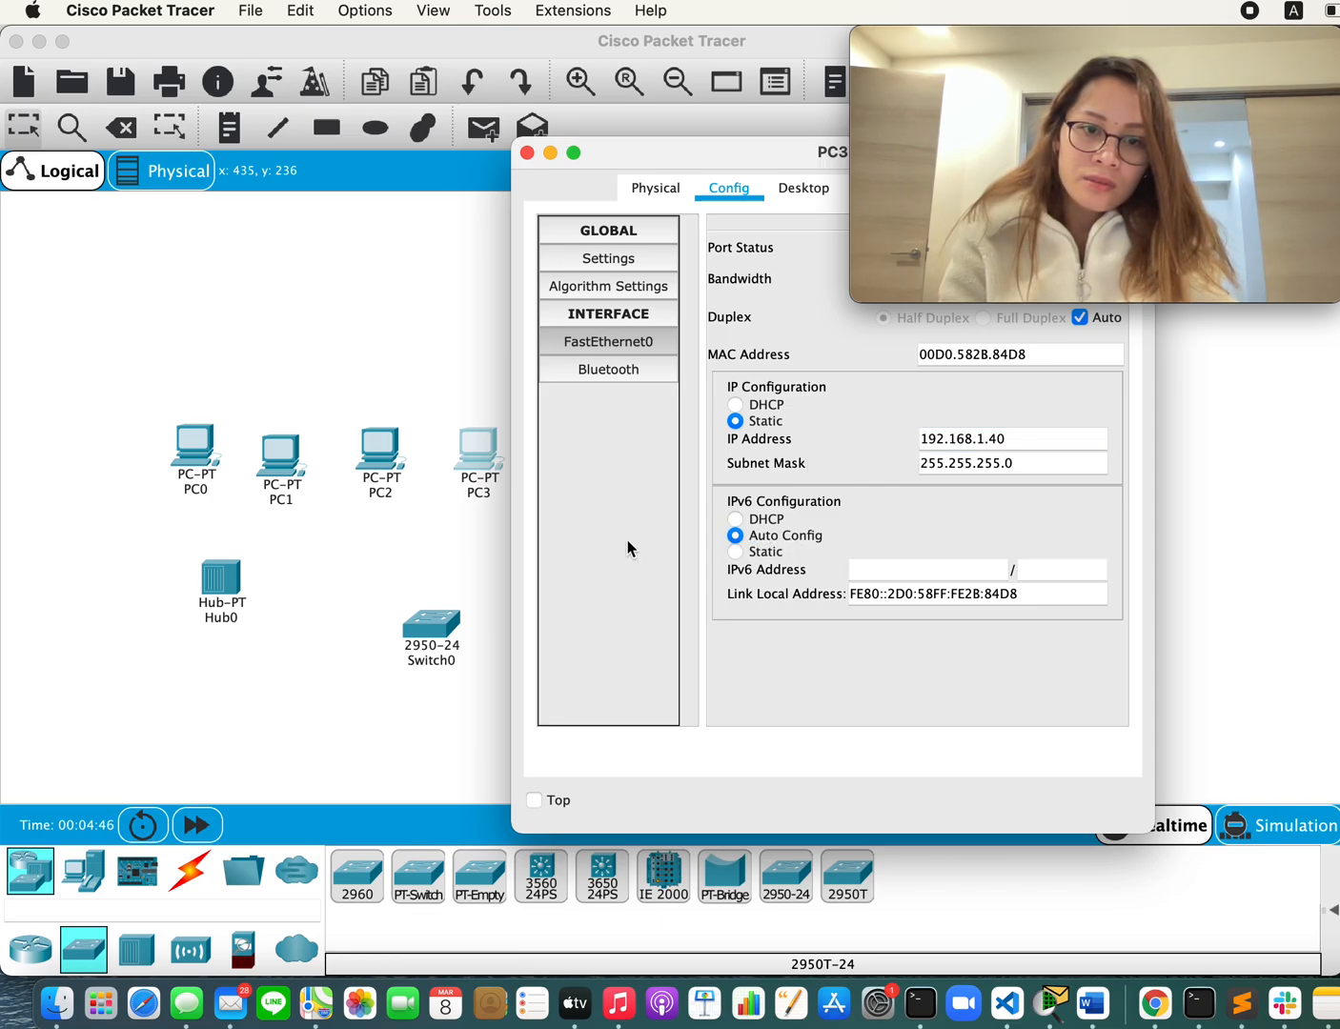
left_click(349, 556)
Step: Recheck the assigned IP addresses in the Word document's procedure step 4 and return to Cisco Packet Tracer
key("super+Tab")
scroll(858, 684, "down", 3)
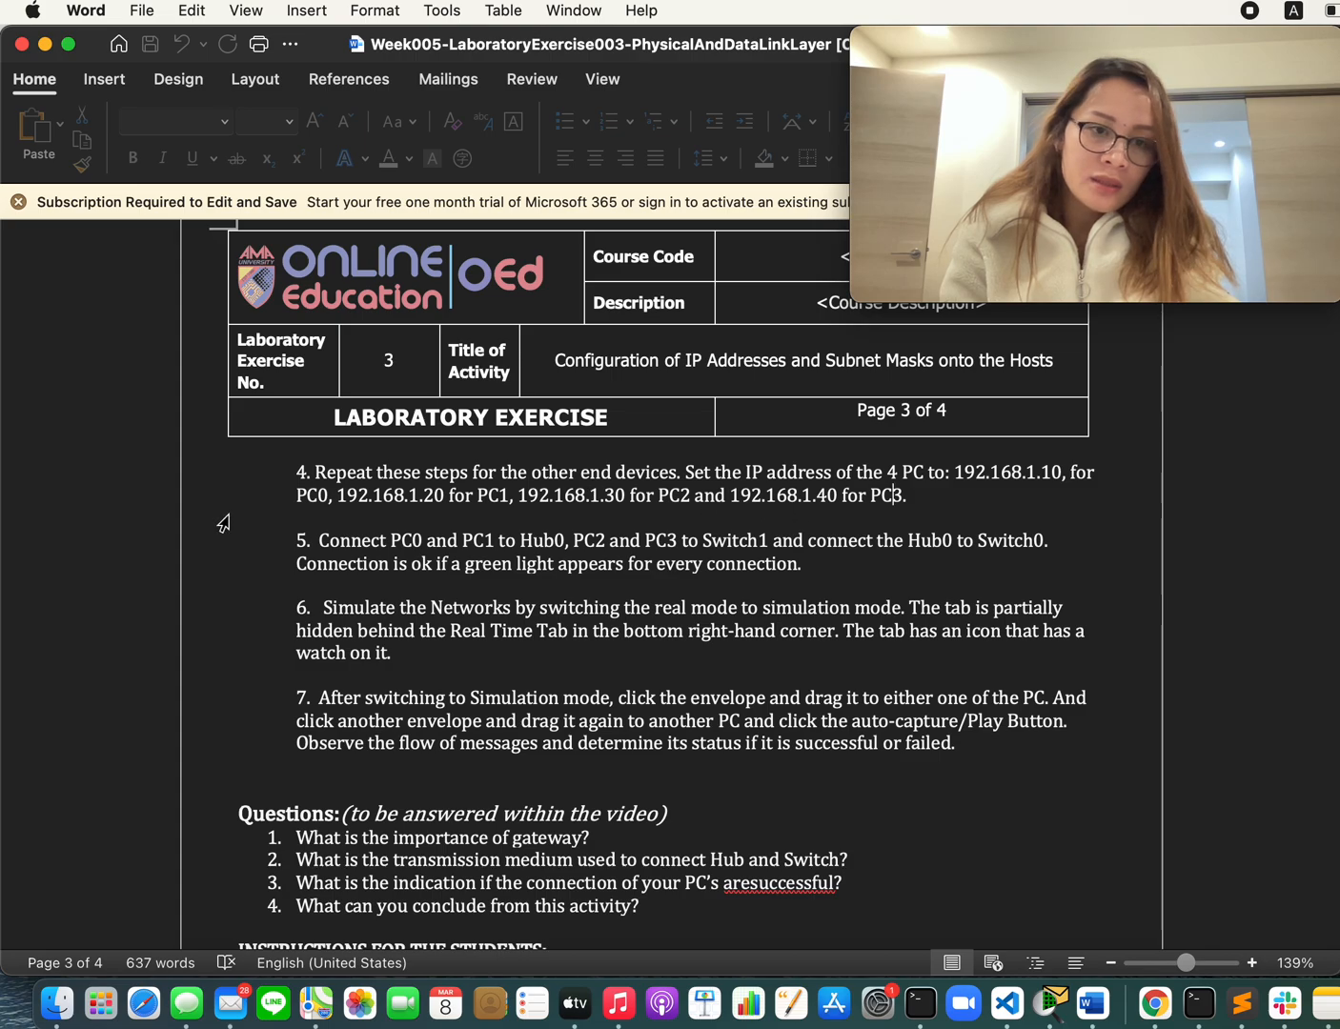
key("super+Tab")
Step: Review the FastEthernet0 address settings of PC0, PC1, PC2 and PC3 one after another, closing each window
left_click(186, 458)
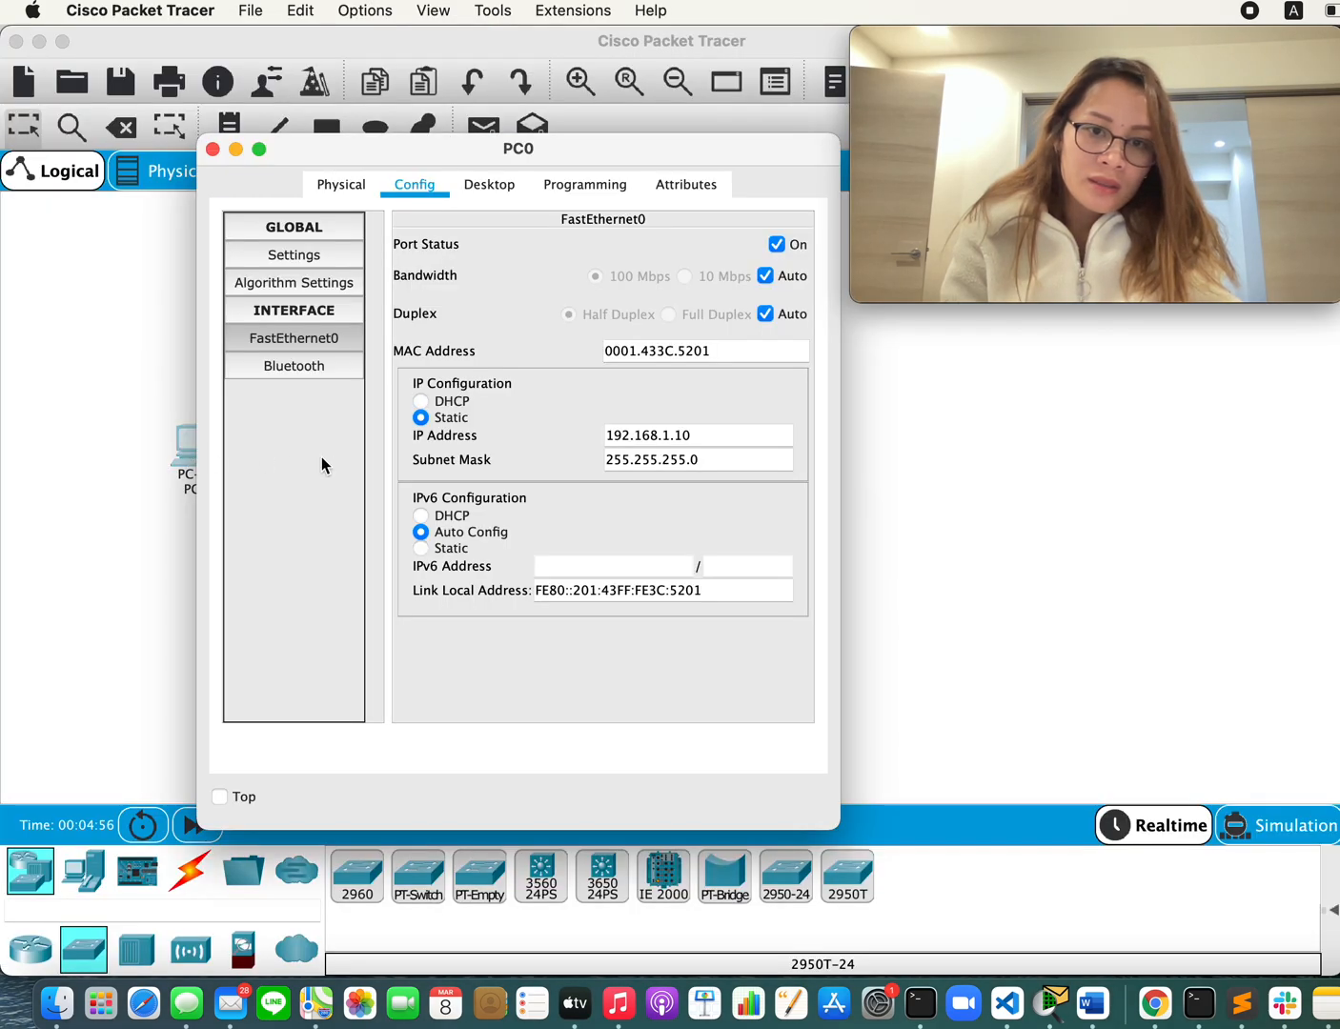
key("super+w")
left_click(277, 472)
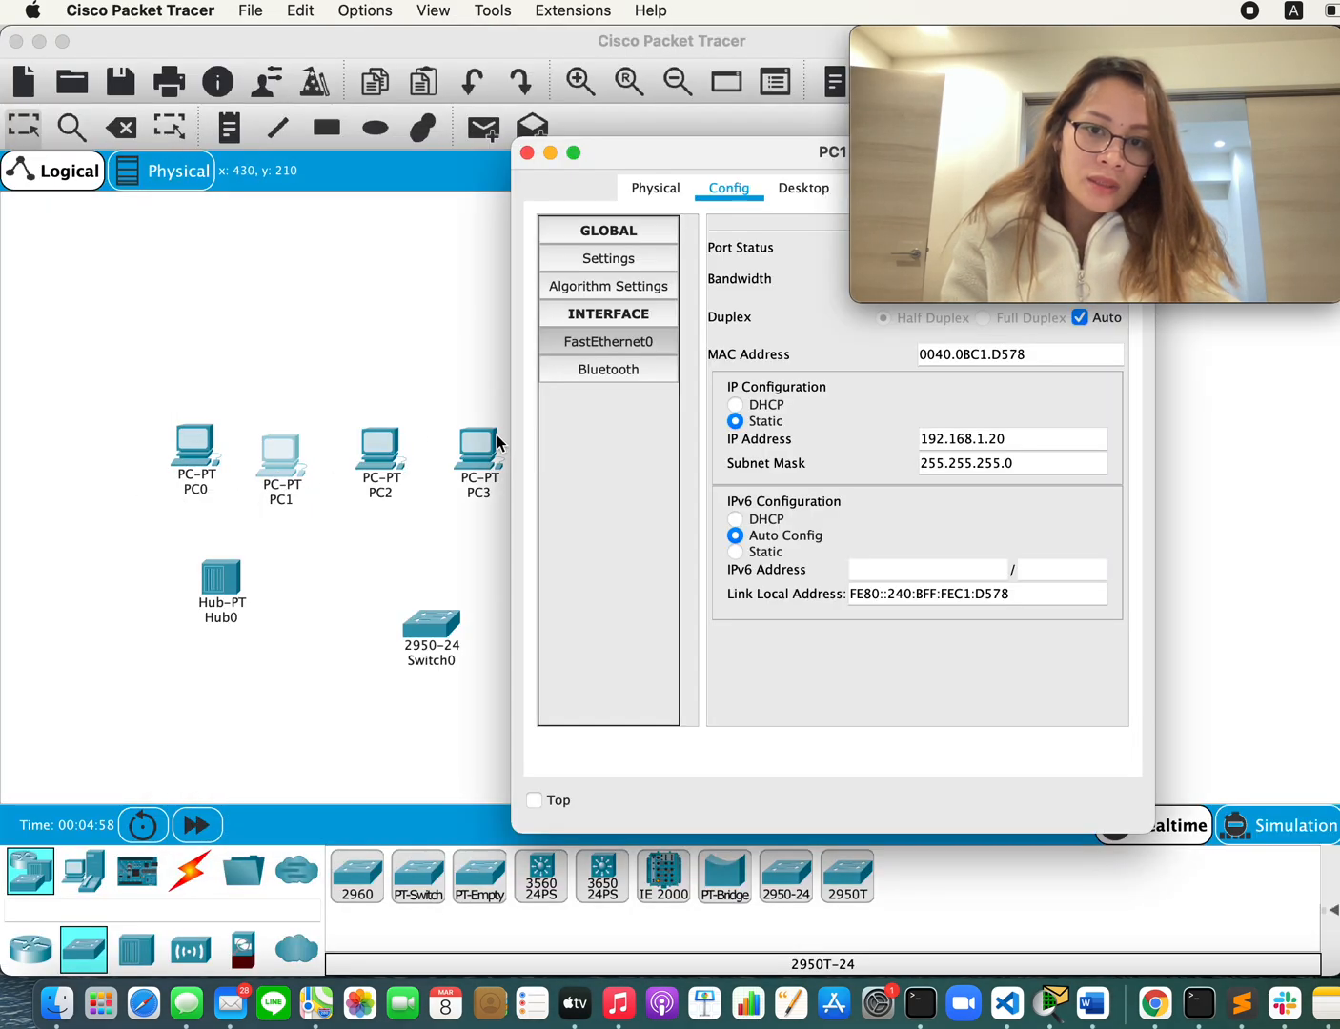
key("super+w")
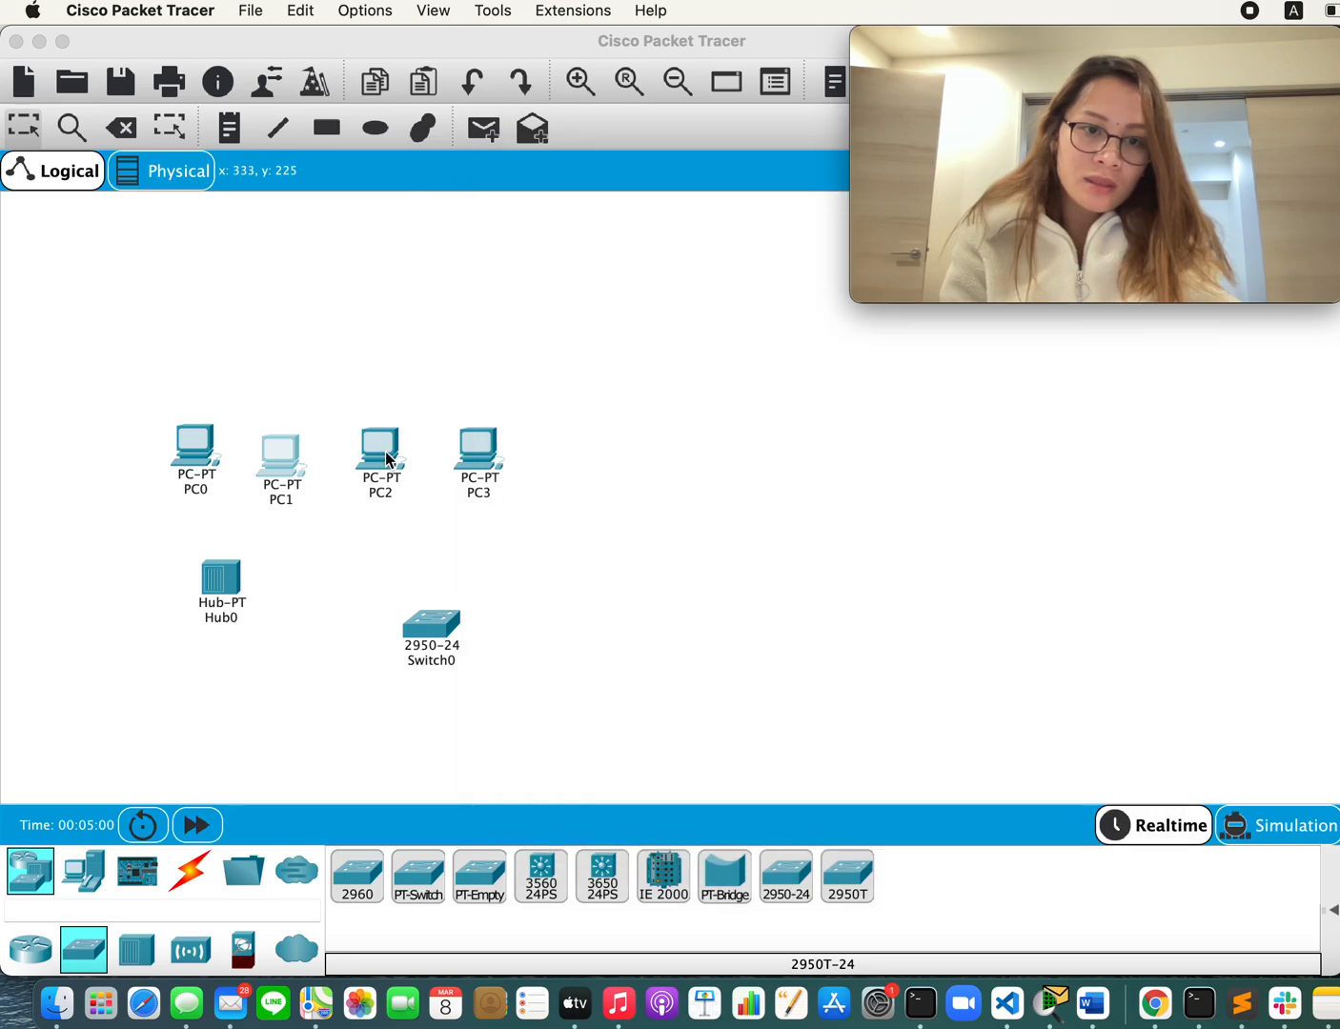
left_click(384, 456)
key("super+w")
left_click(498, 465)
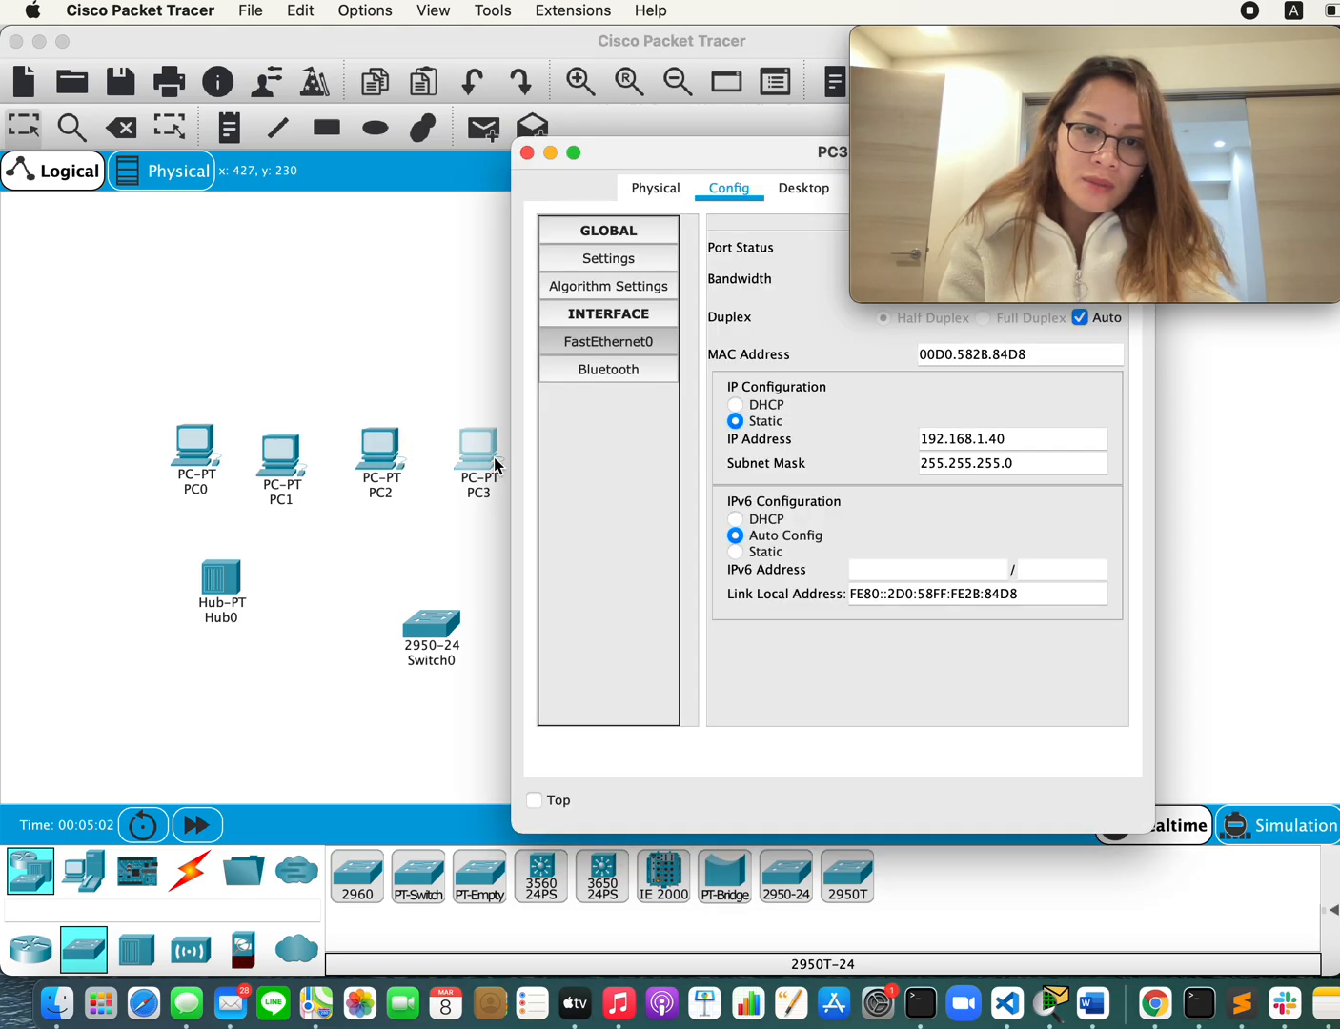
key("super+w")
Step: Read procedure step 5 on connecting the devices in the Word document and return to Cisco Packet Tracer
key("super+Tab")
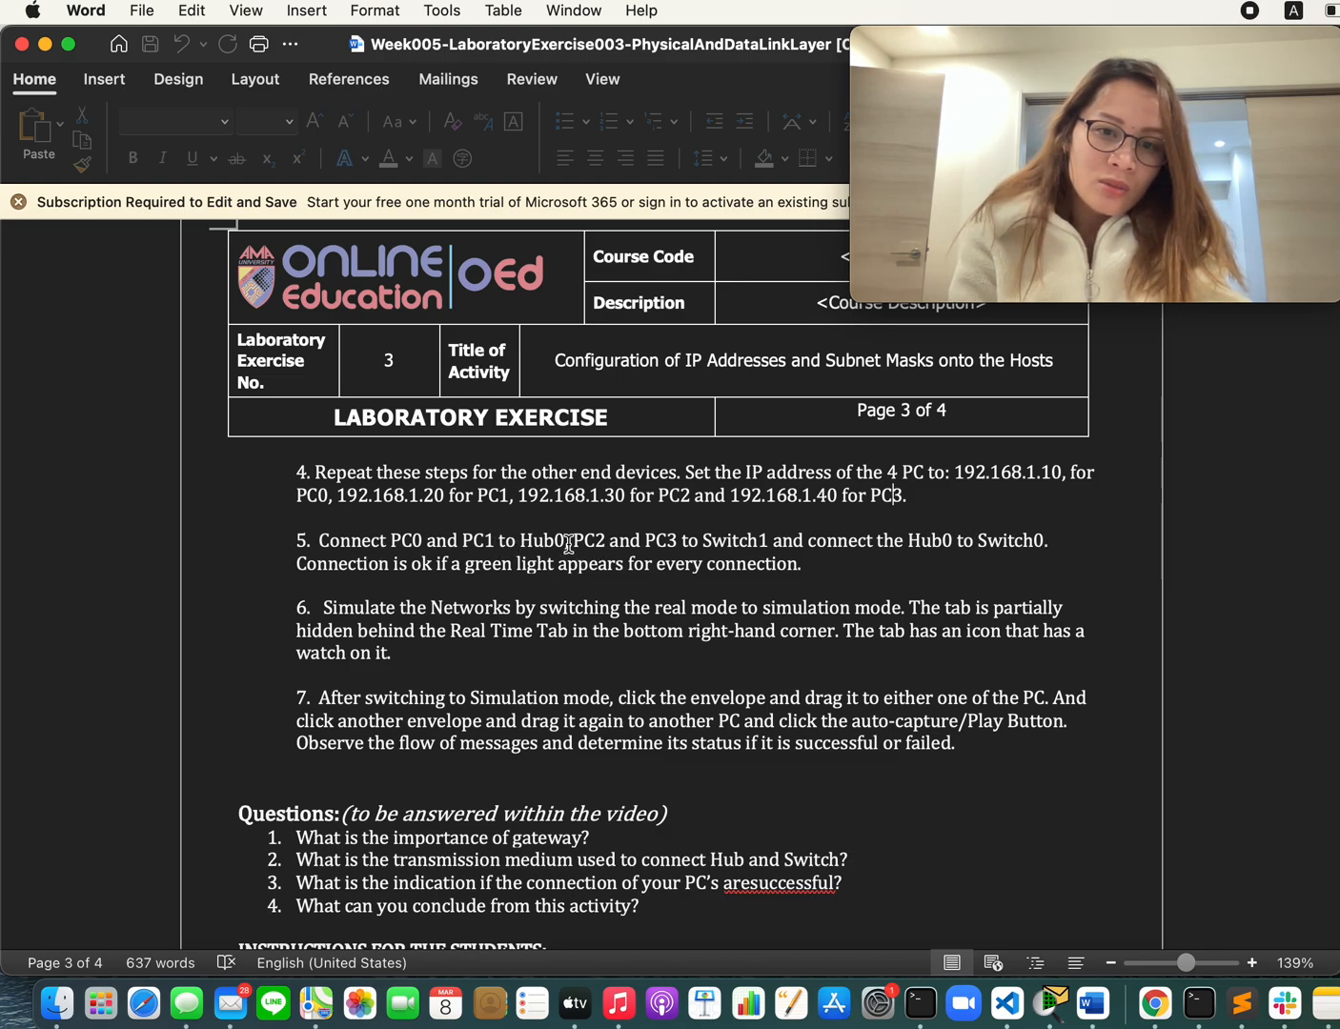
key("super+Tab")
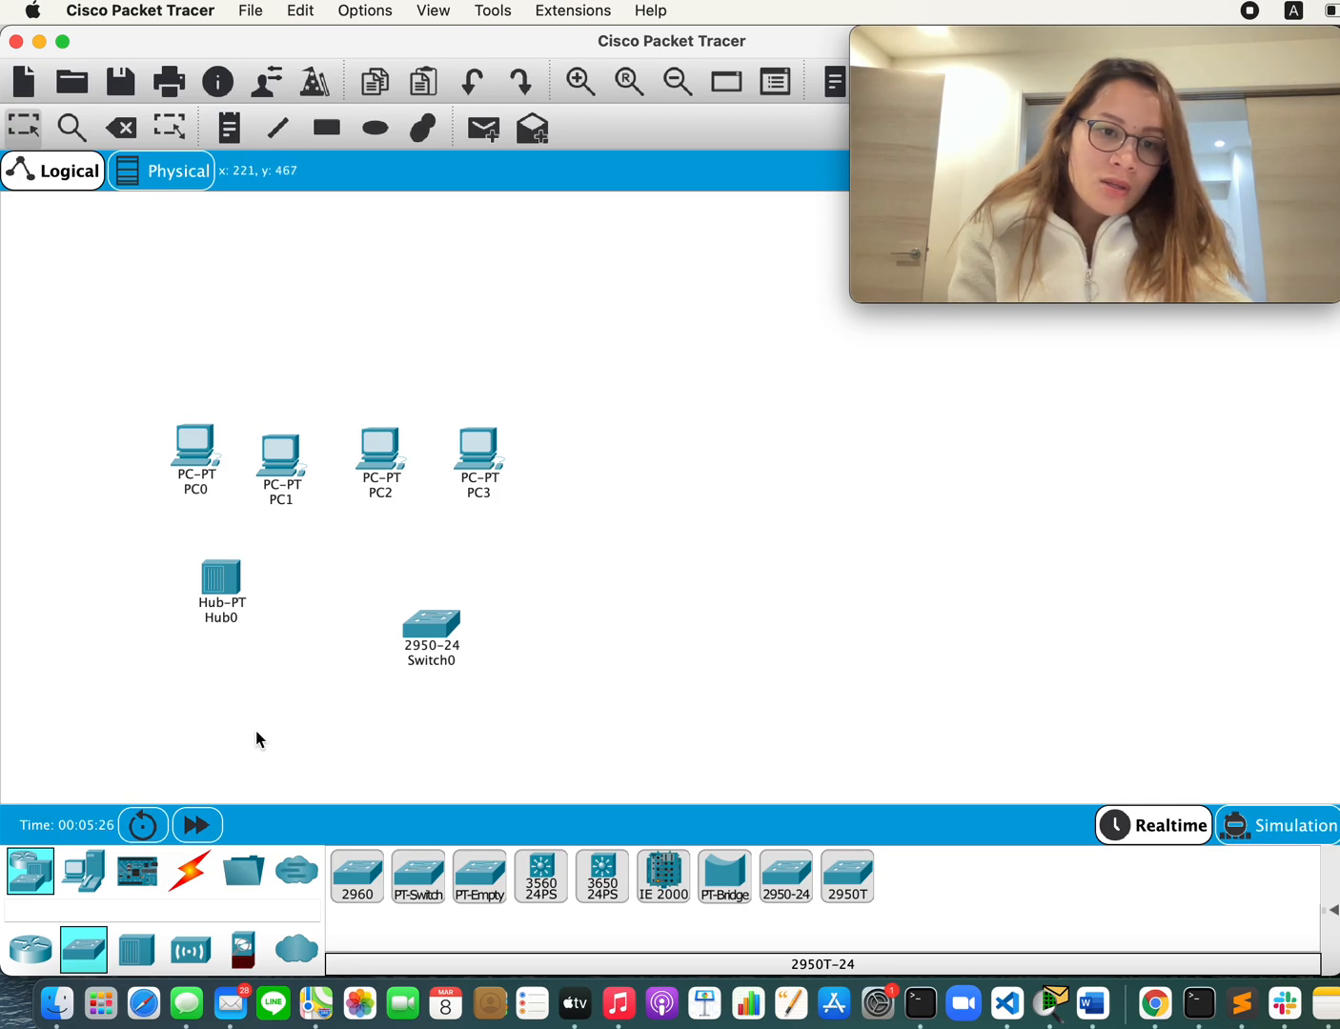
Step: Rearrange the workspace so Switch0 sits level with Hub0 and PC0 and PC1 stand slightly further left above the hub
left_click_drag(451, 627, 441, 586)
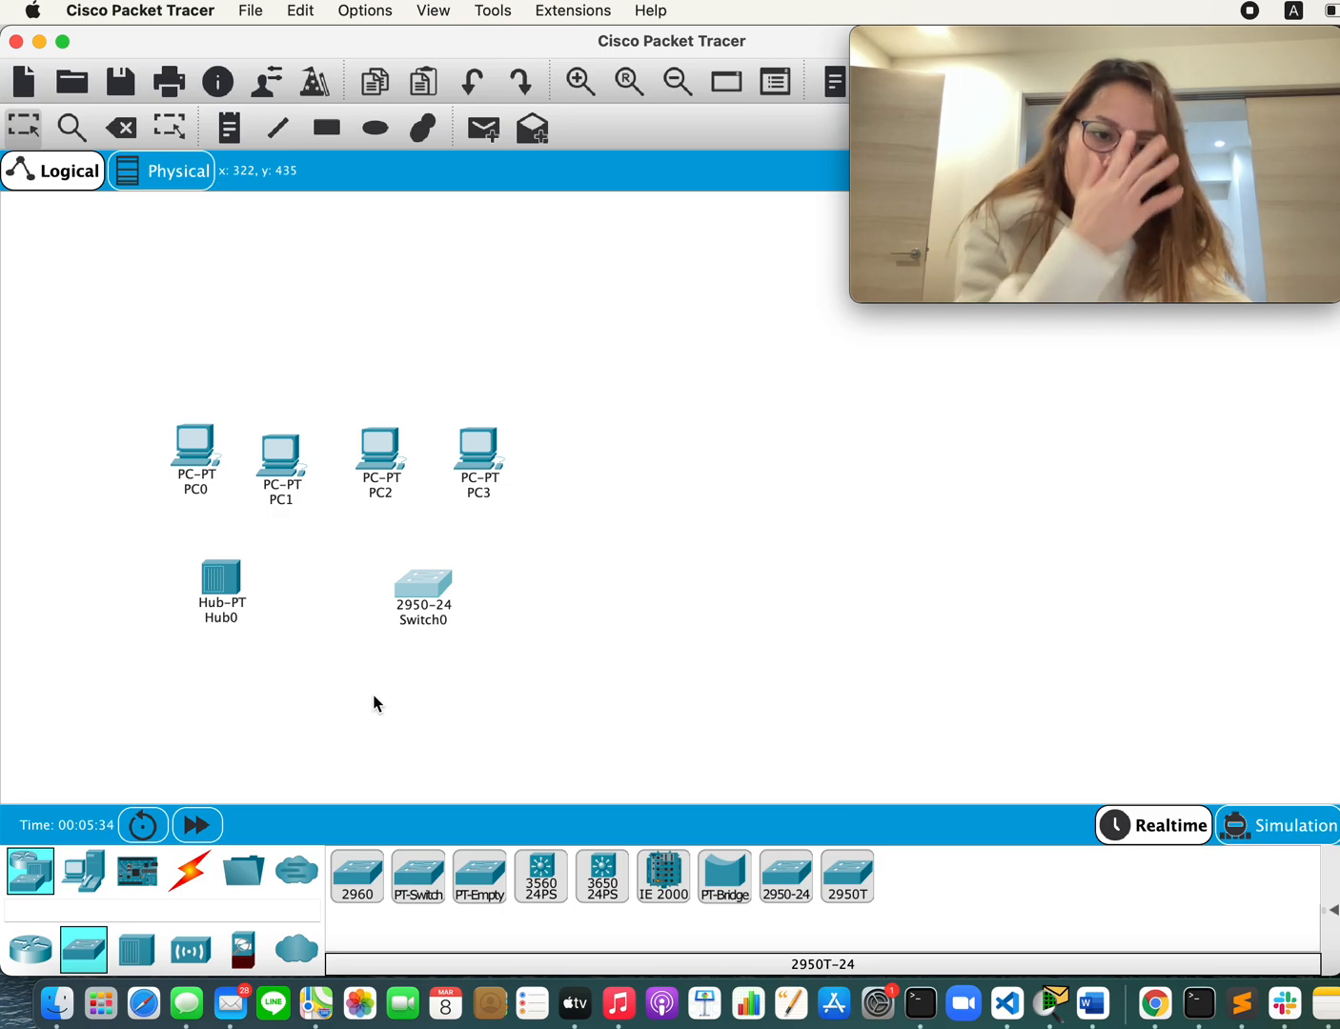
left_click(193, 874)
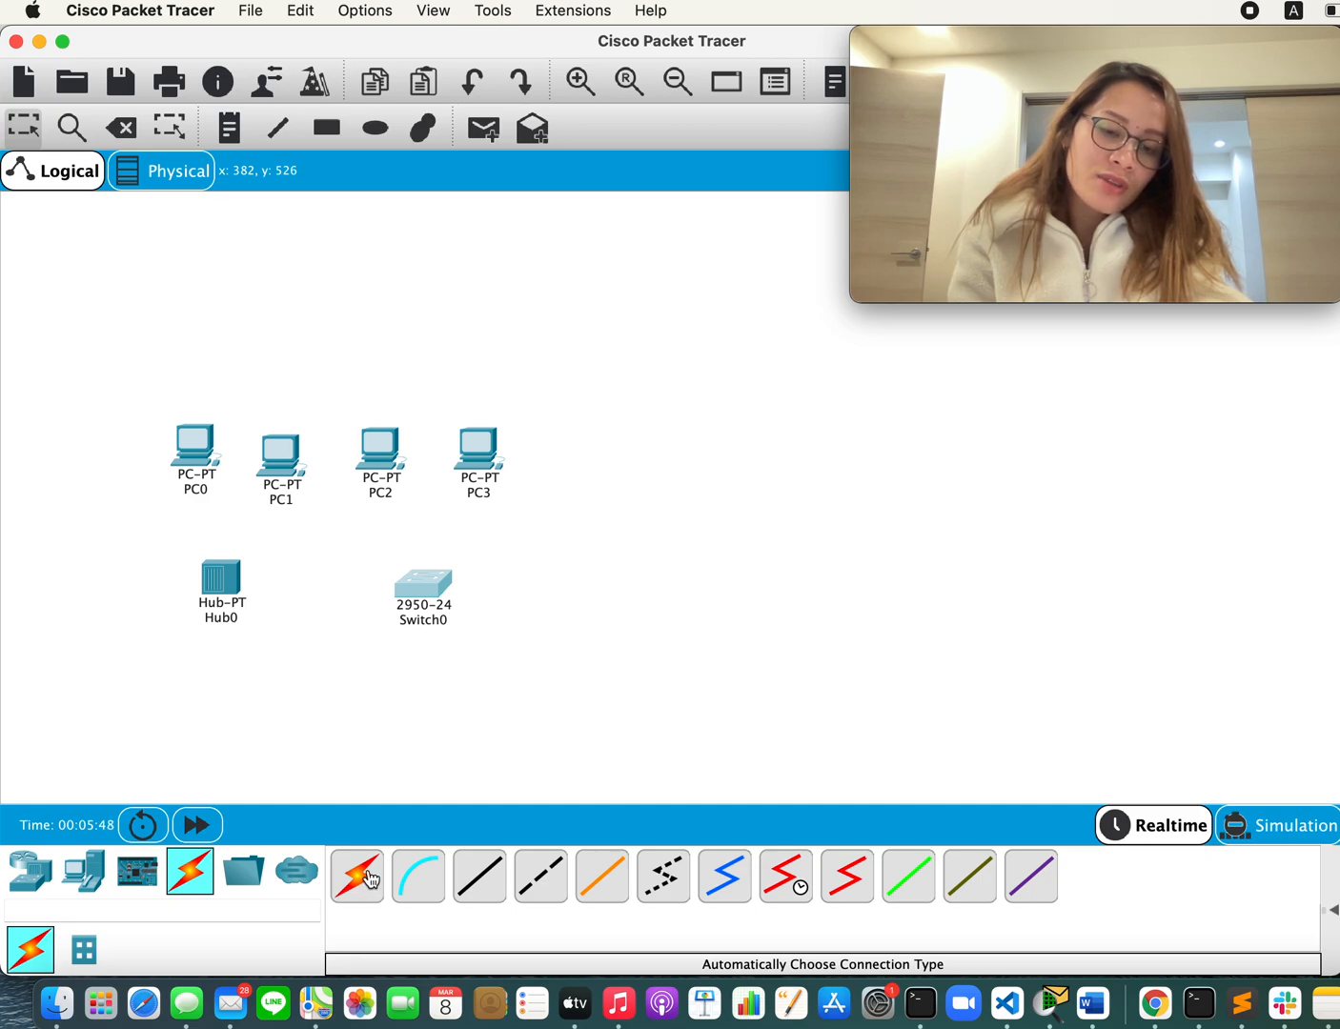
left_click(370, 879)
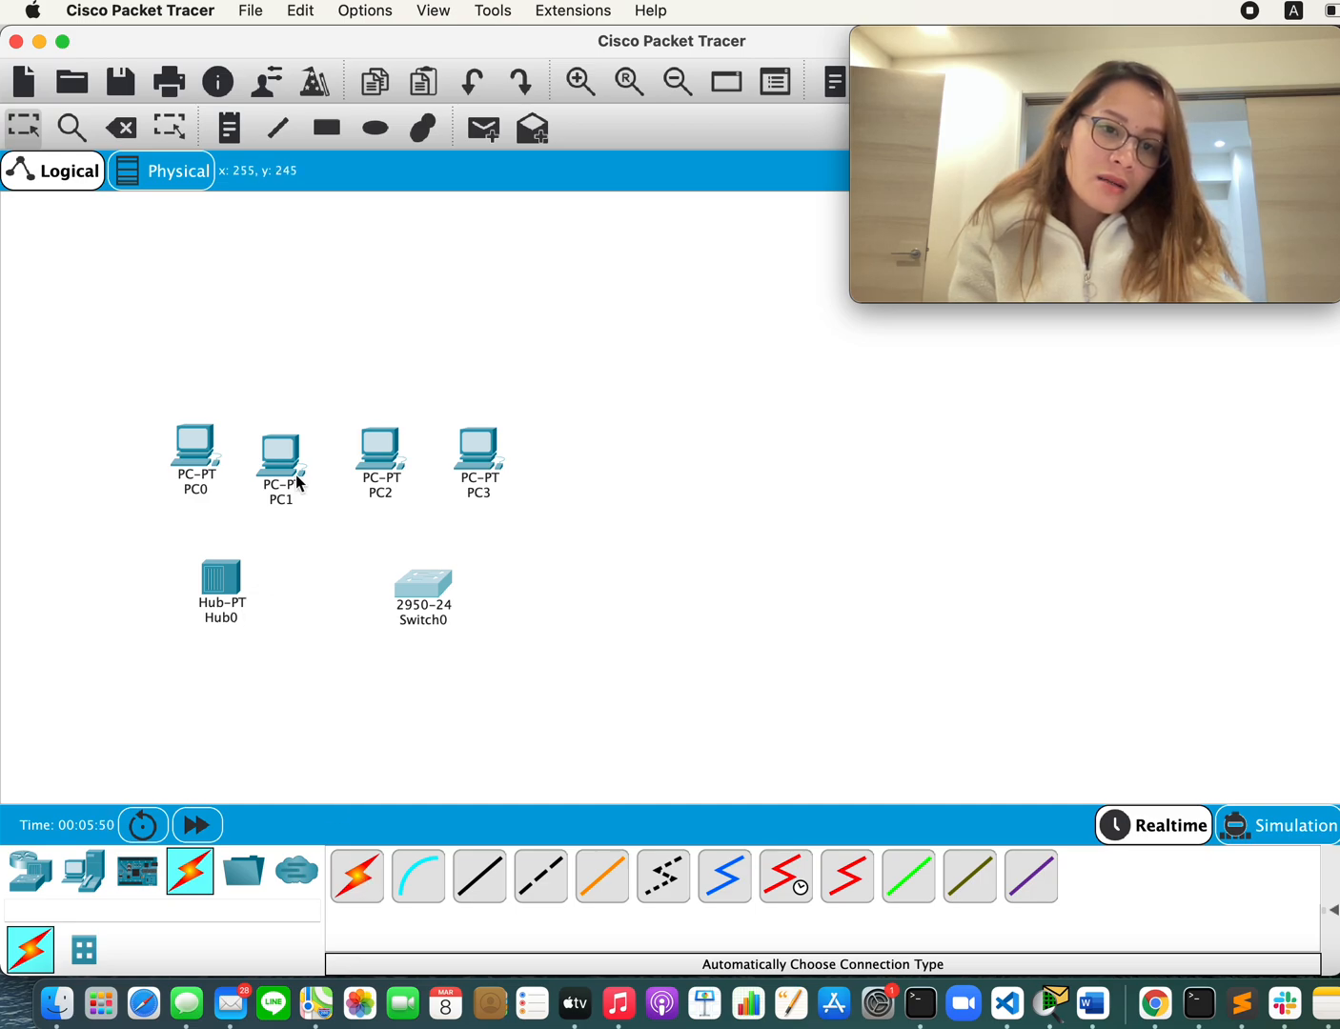
left_click_drag(208, 465, 186, 470)
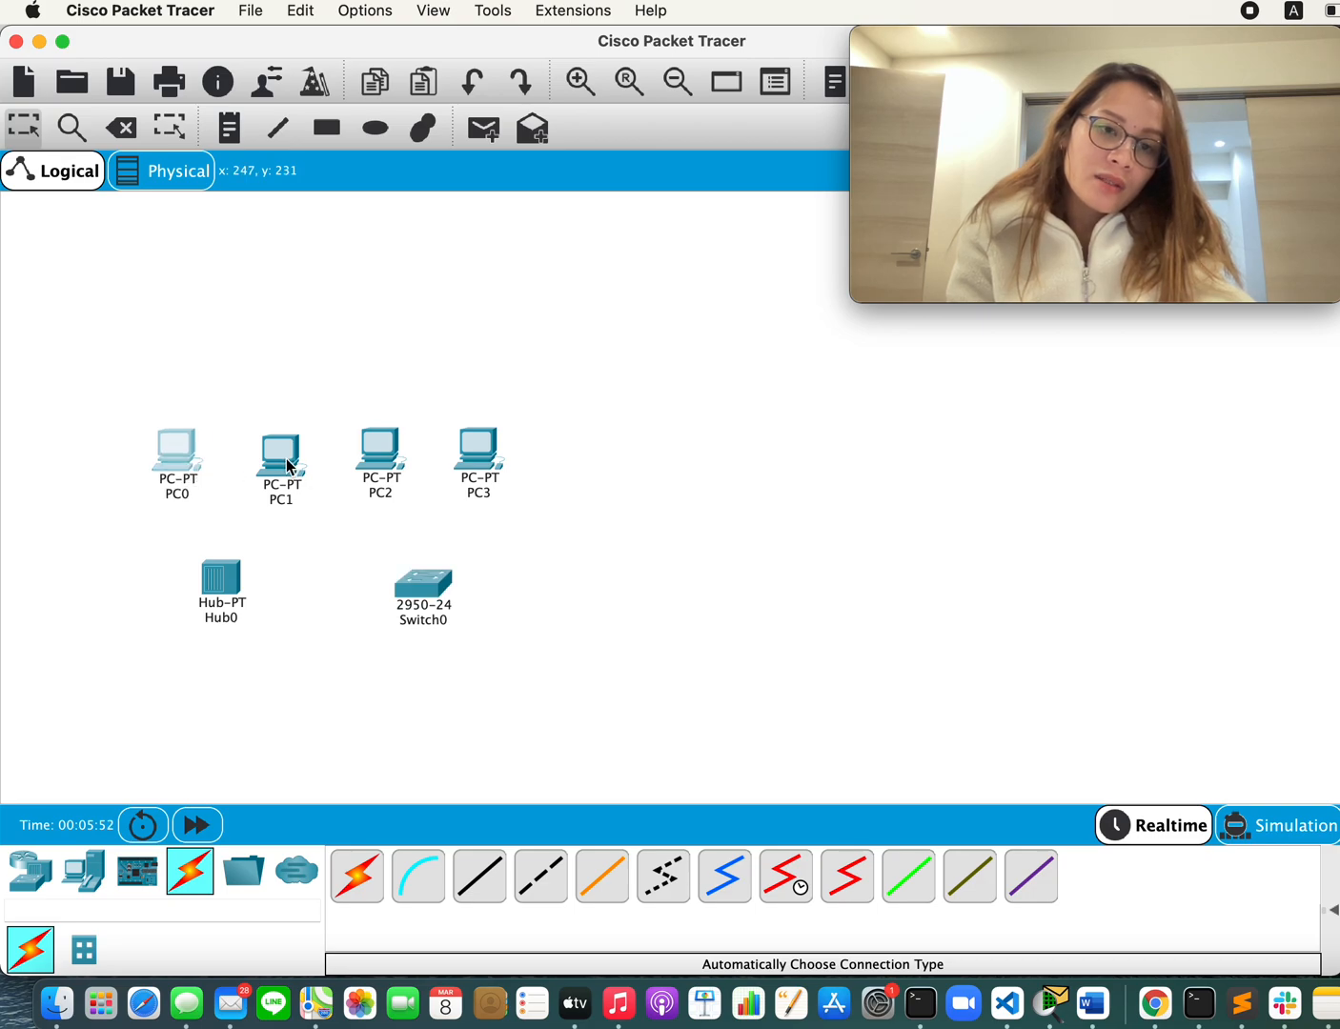
left_click_drag(288, 467, 271, 456)
left_click(235, 578)
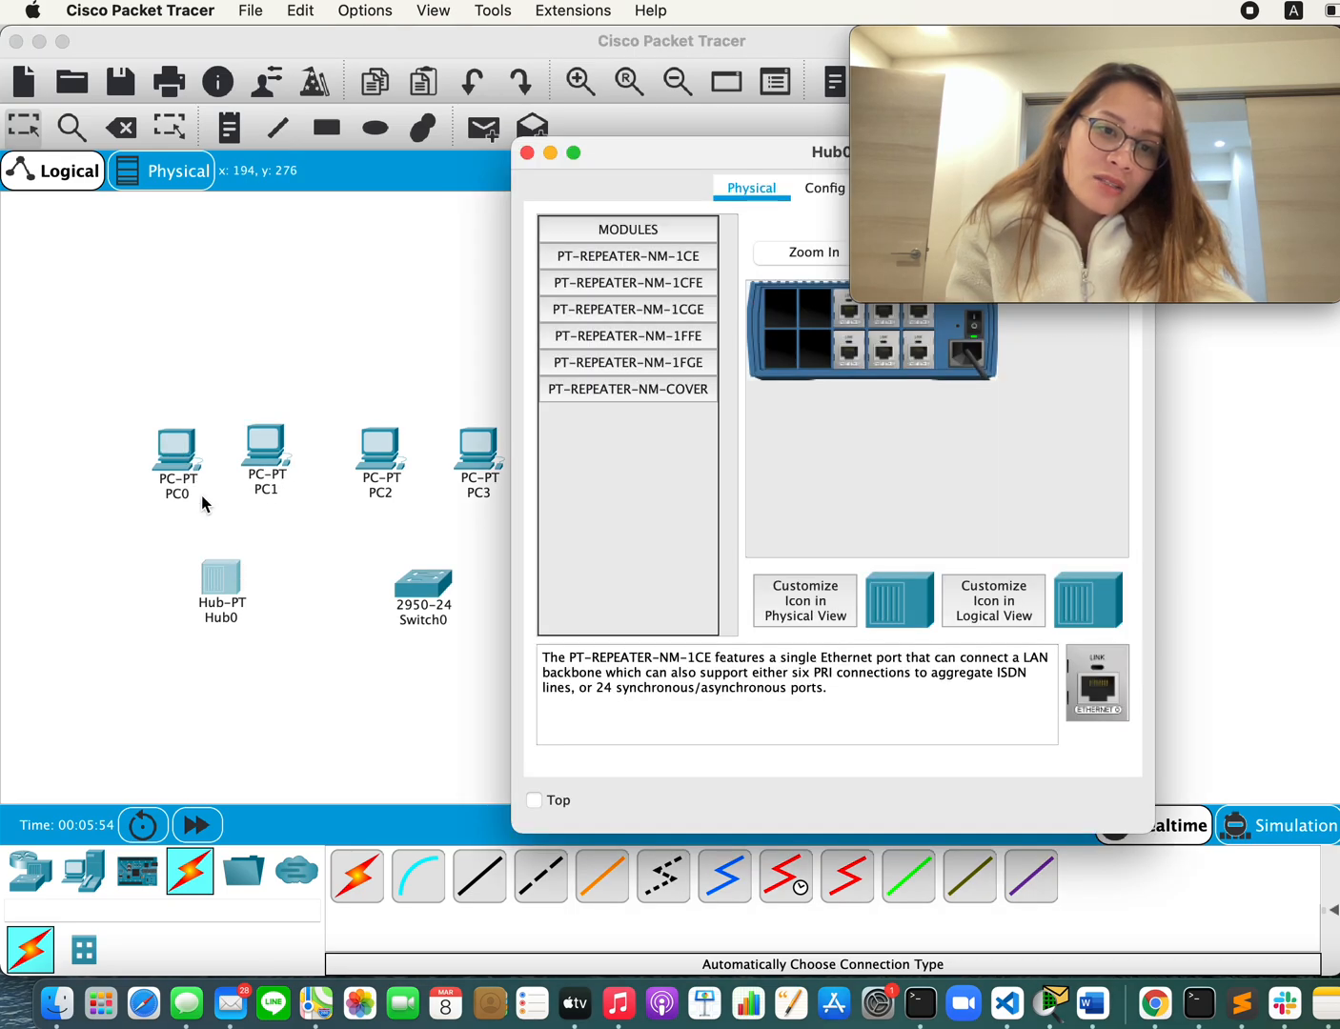
left_click(548, 154)
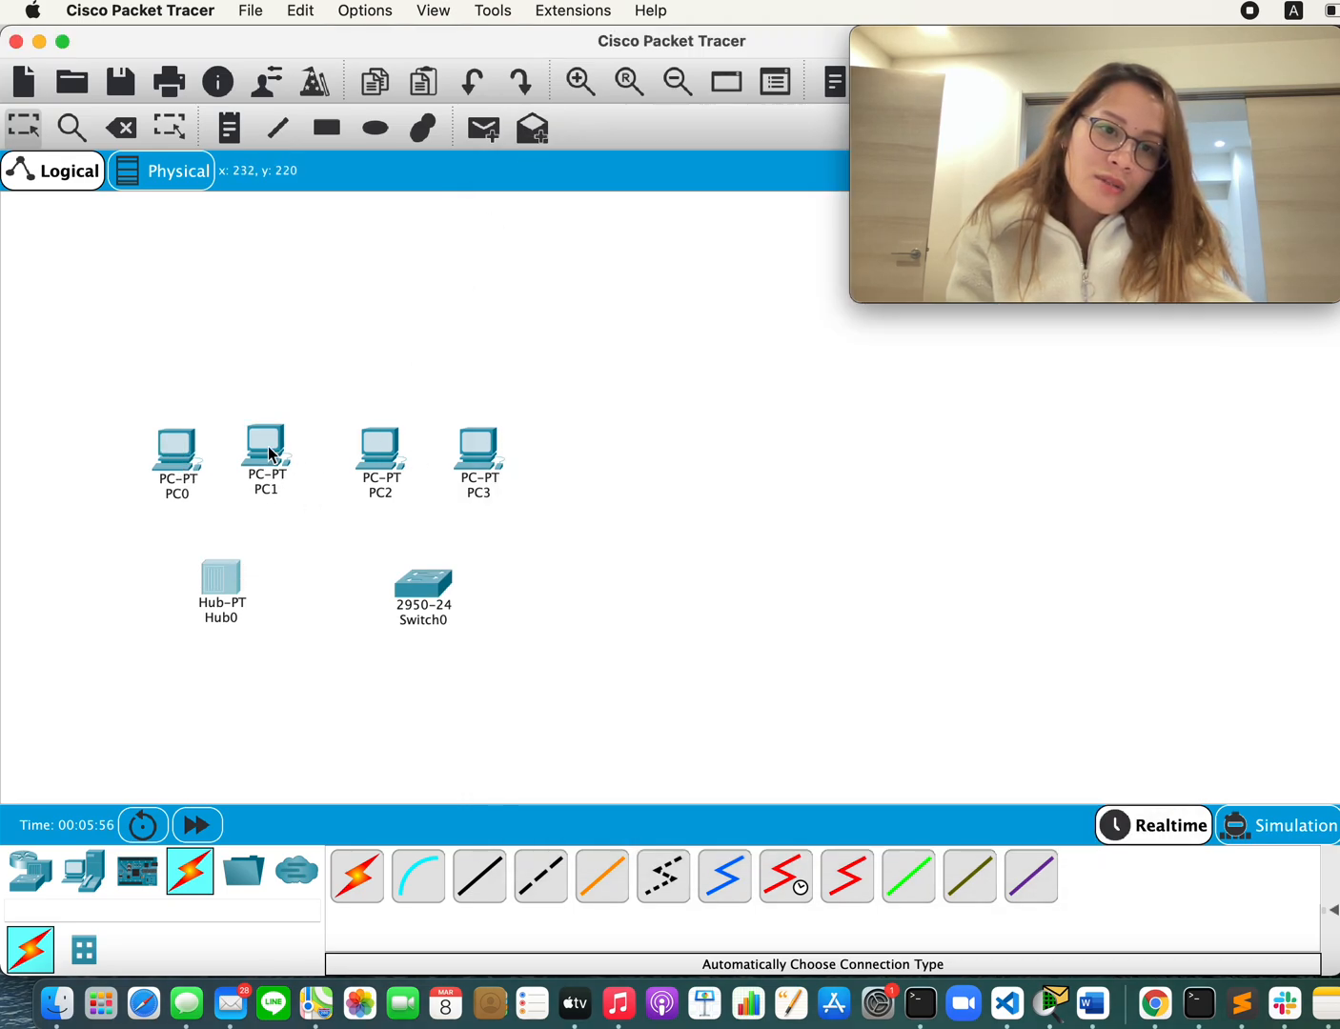
Step: Connect Hub0 to PC0 with the automatically chosen connection type
left_click(357, 875)
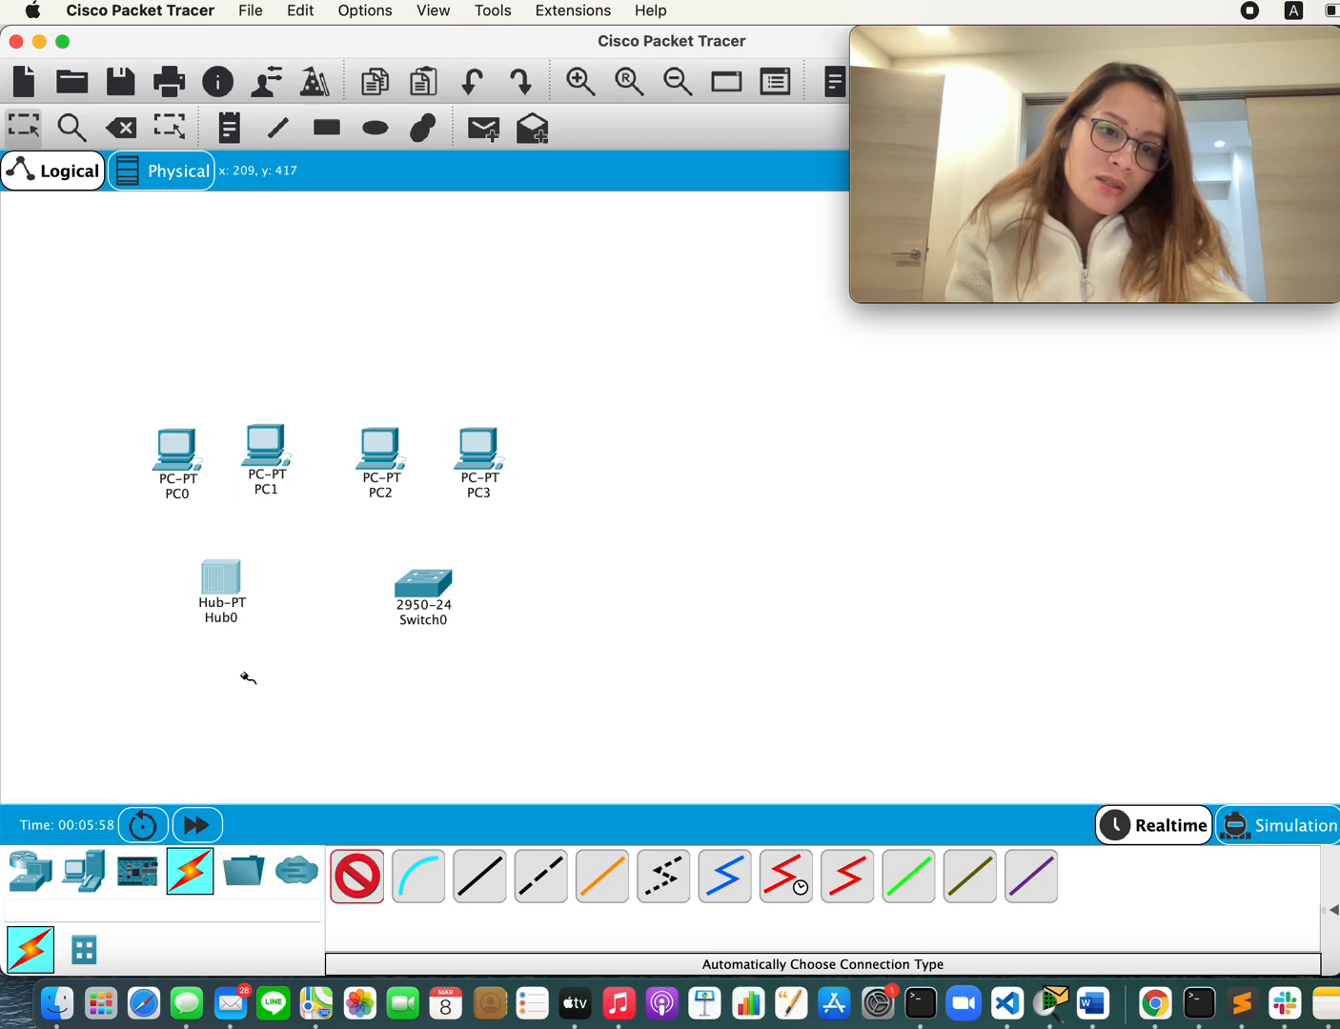
left_click(219, 582)
left_click(174, 444)
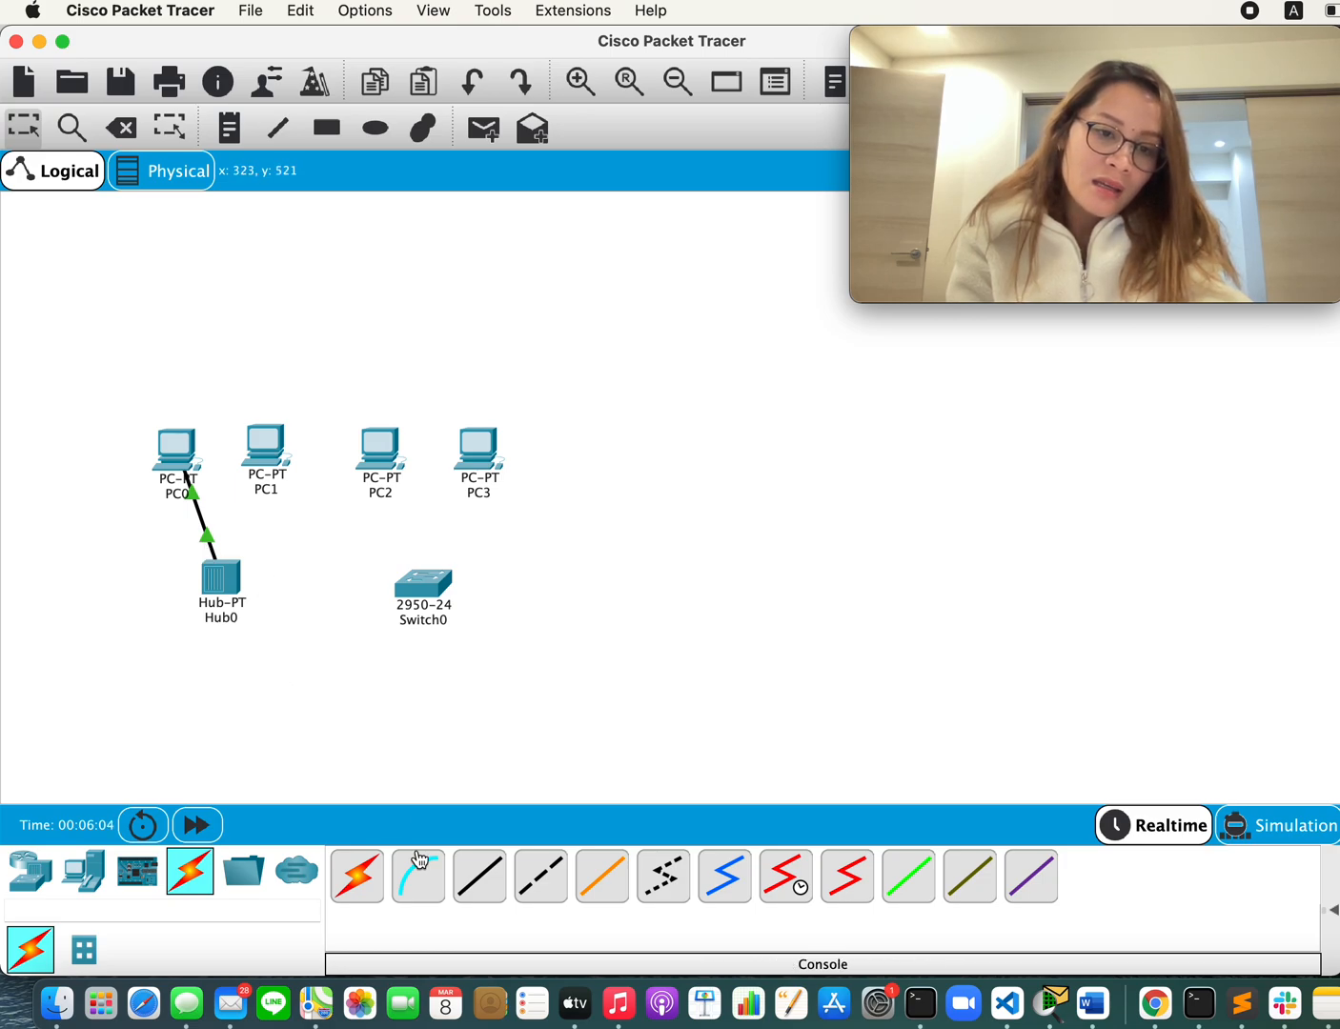
Step: Connect Hub0 to PC1's FastEthernet0 port with a Copper Straight-Through cable
left_click(480, 886)
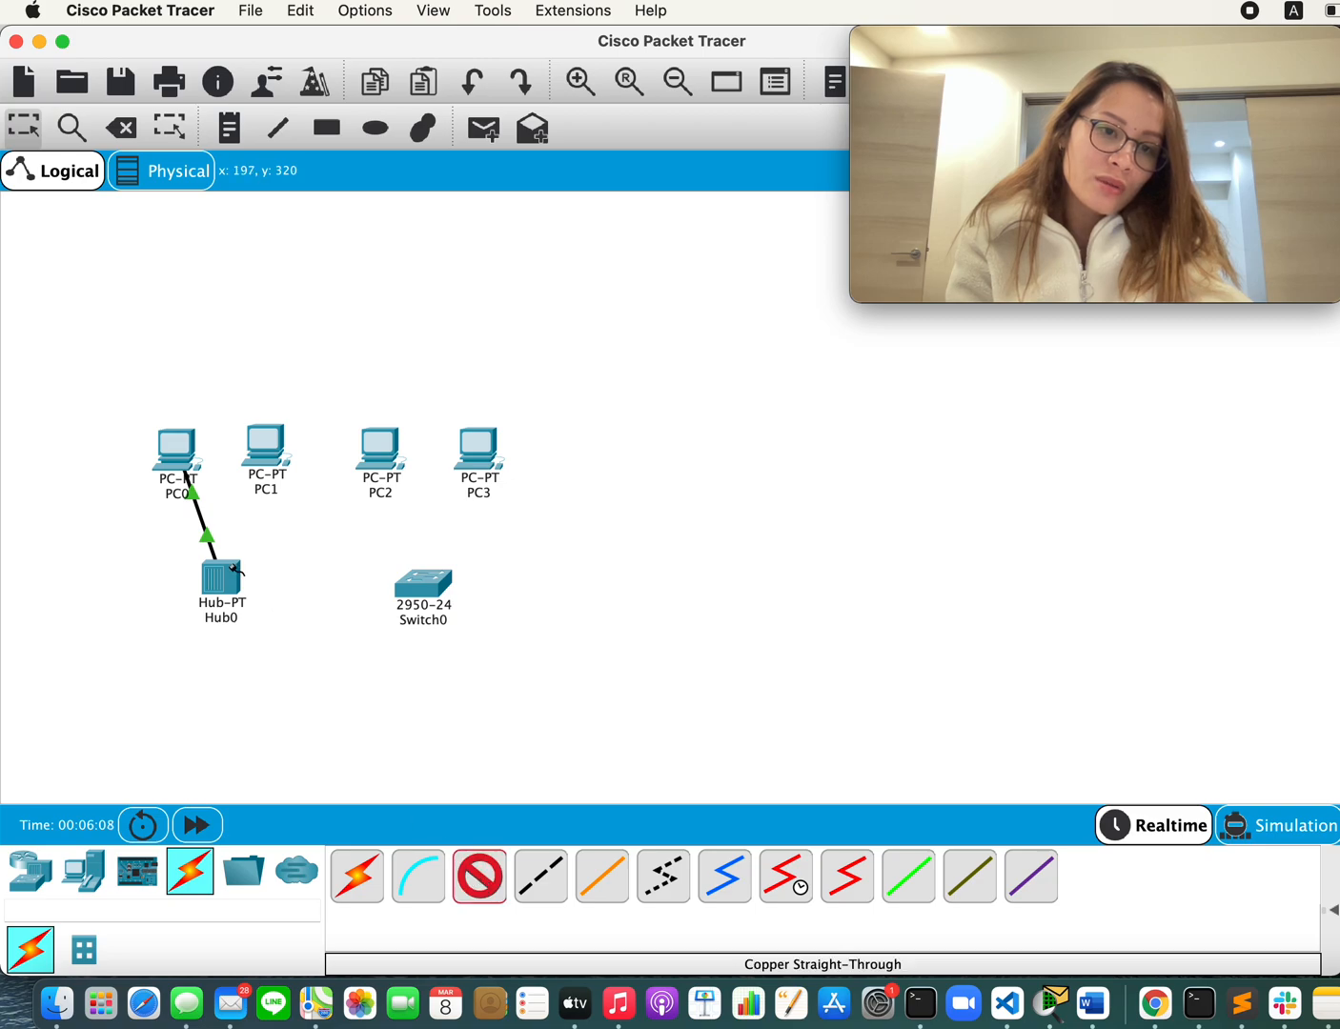
left_click(219, 581)
left_click(267, 591)
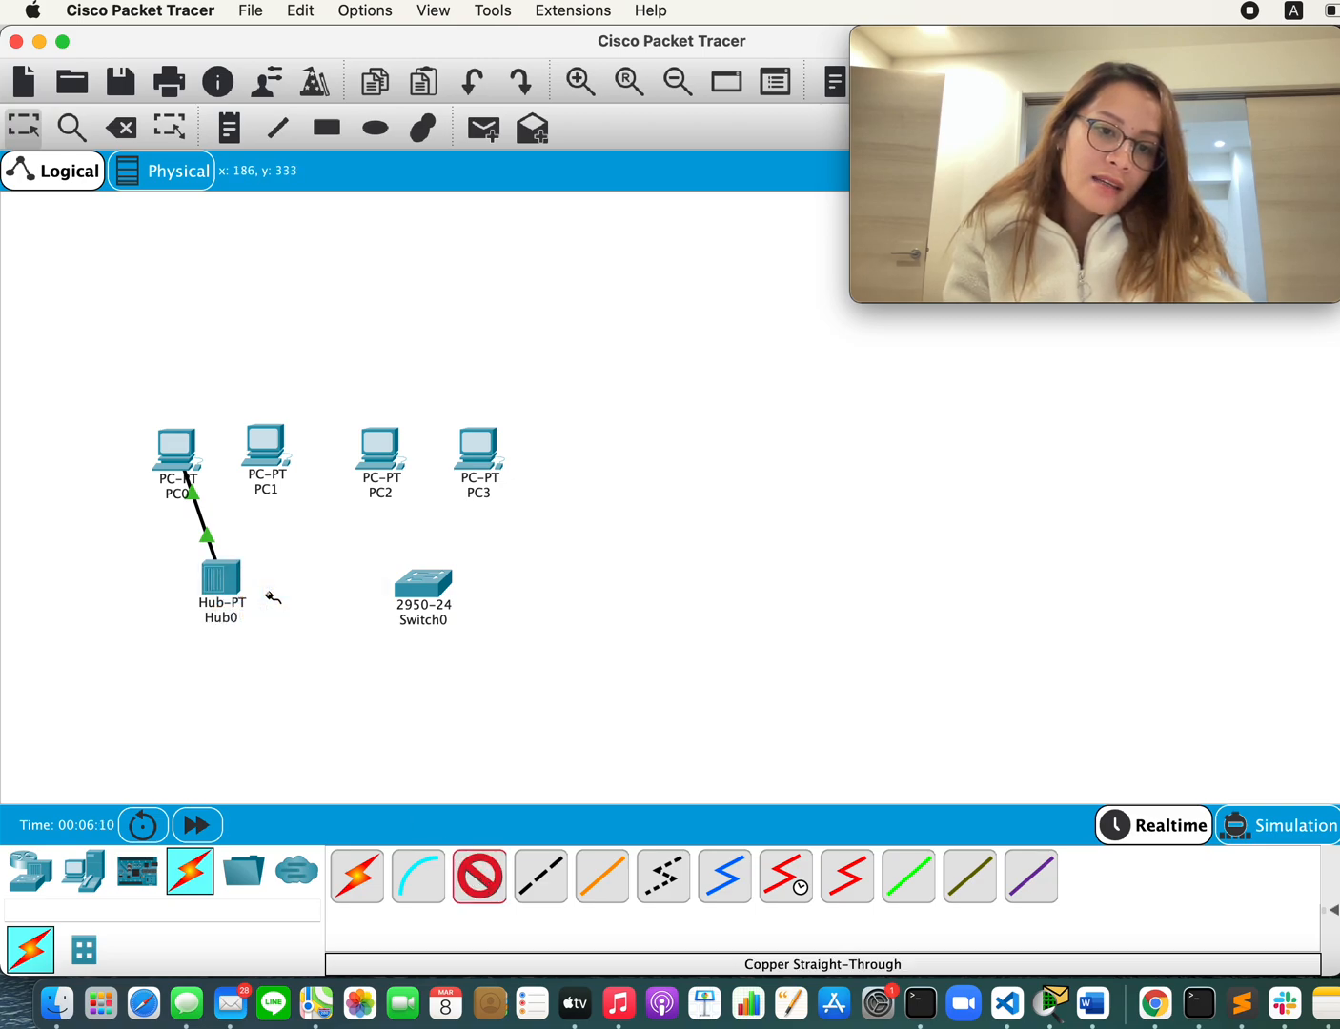
left_click(266, 450)
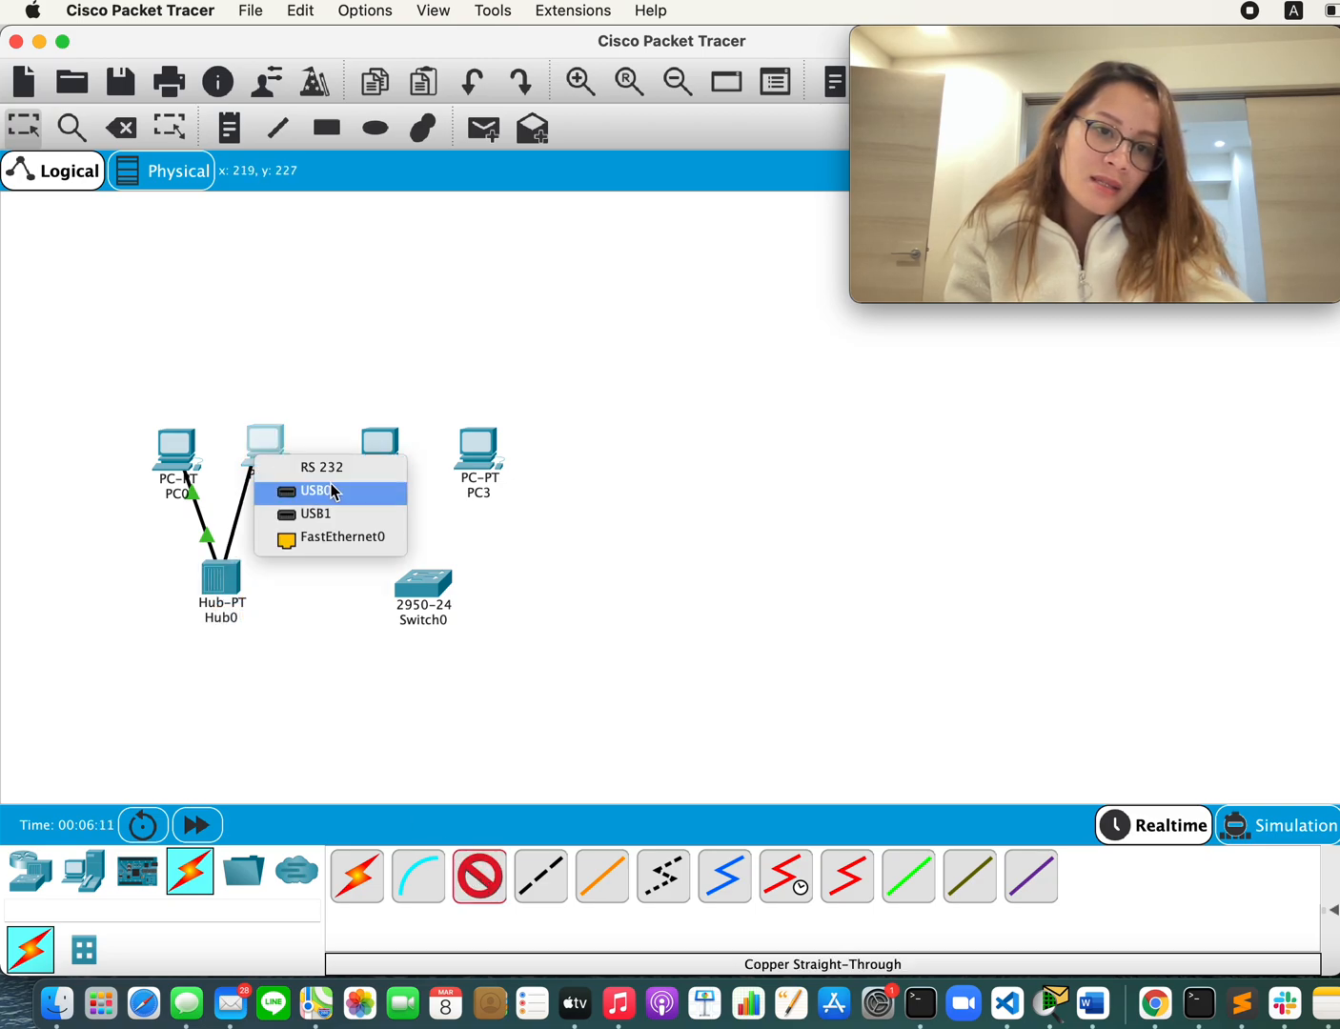
left_click(329, 541)
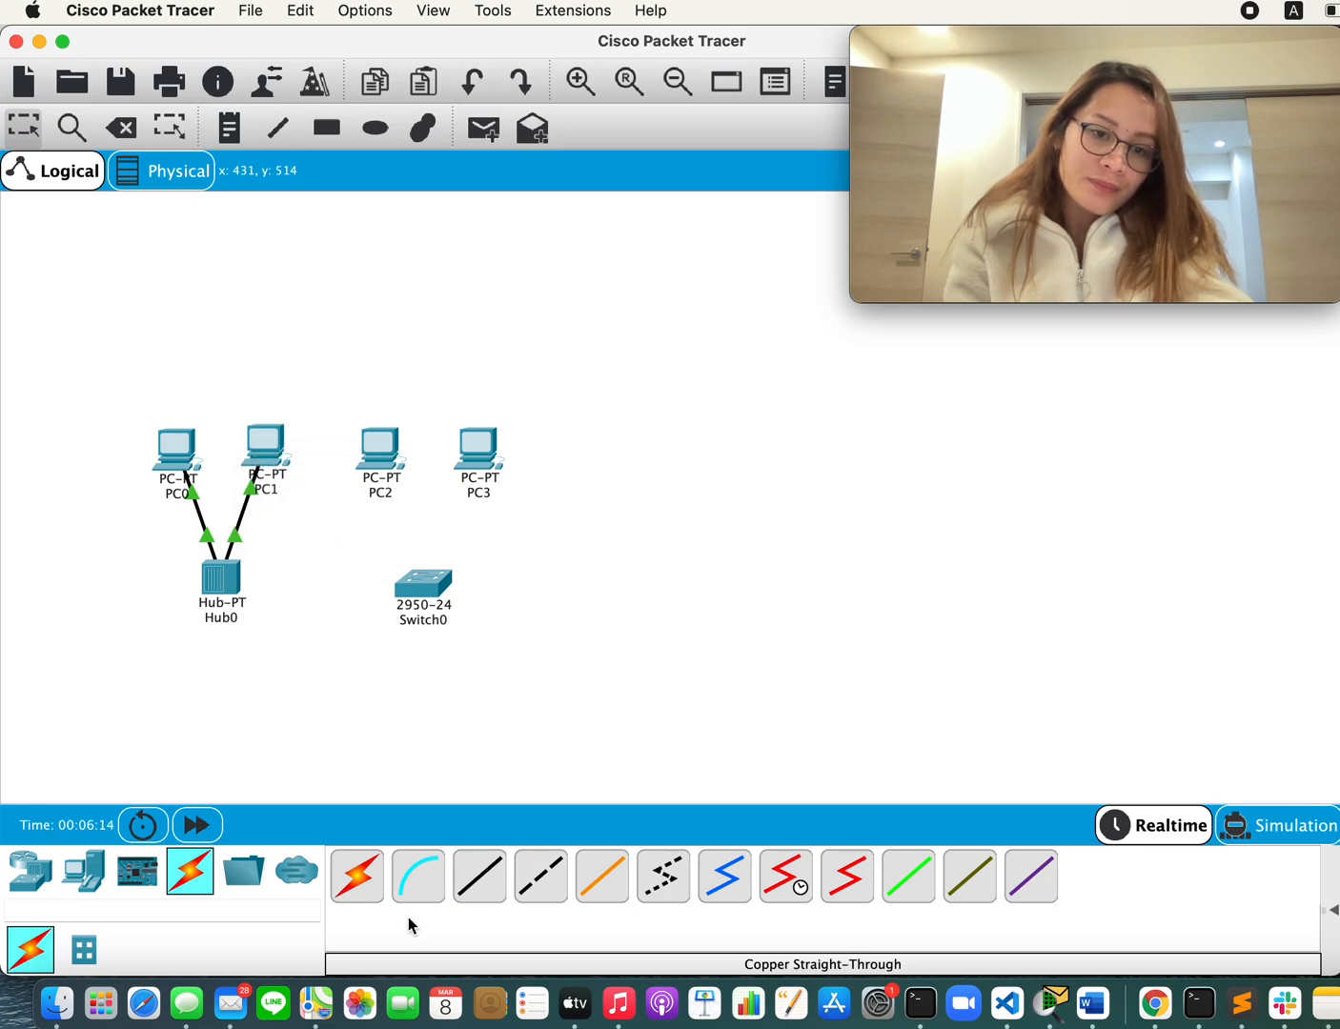
Step: Connect Switch0 to PC2 and to PC3 with the automatically chosen connection type
left_click(356, 877)
left_click(422, 593)
left_click(380, 453)
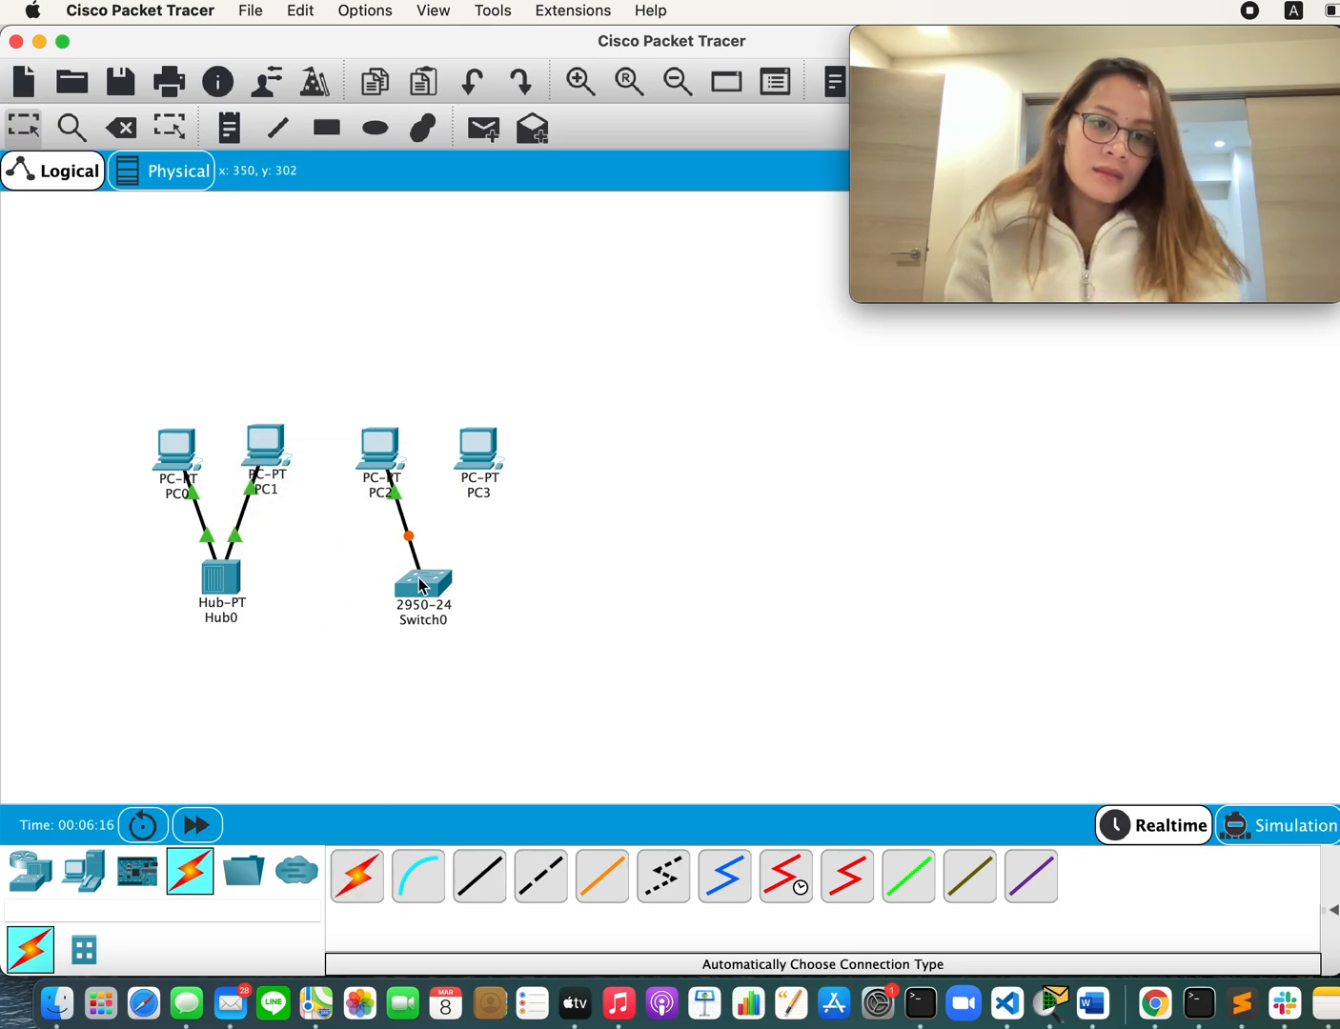
left_click(421, 583)
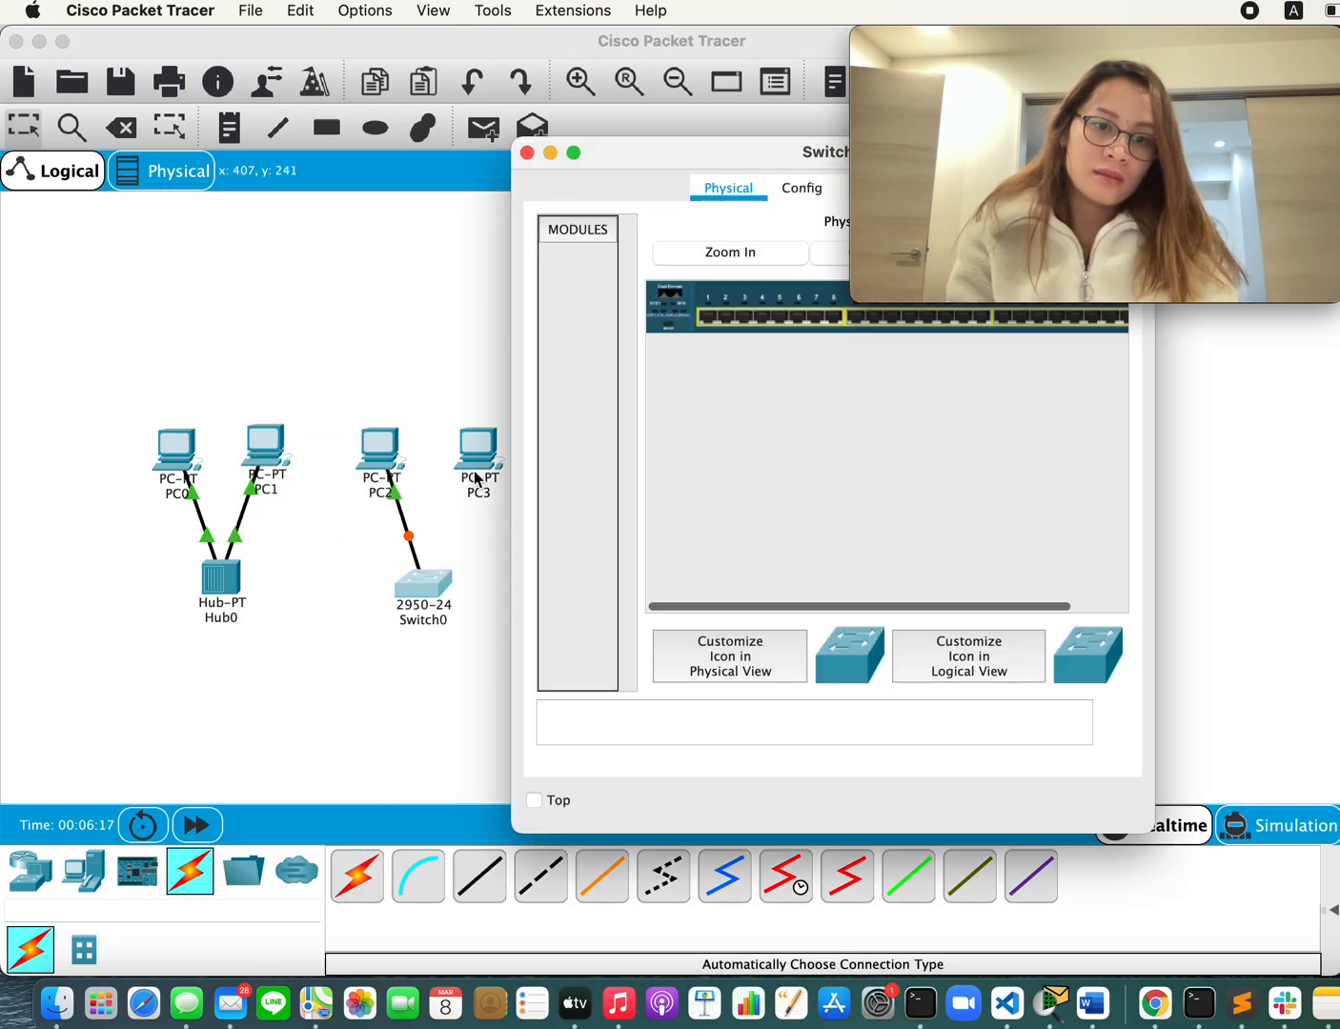
left_click(527, 153)
left_click(357, 876)
left_click(446, 577)
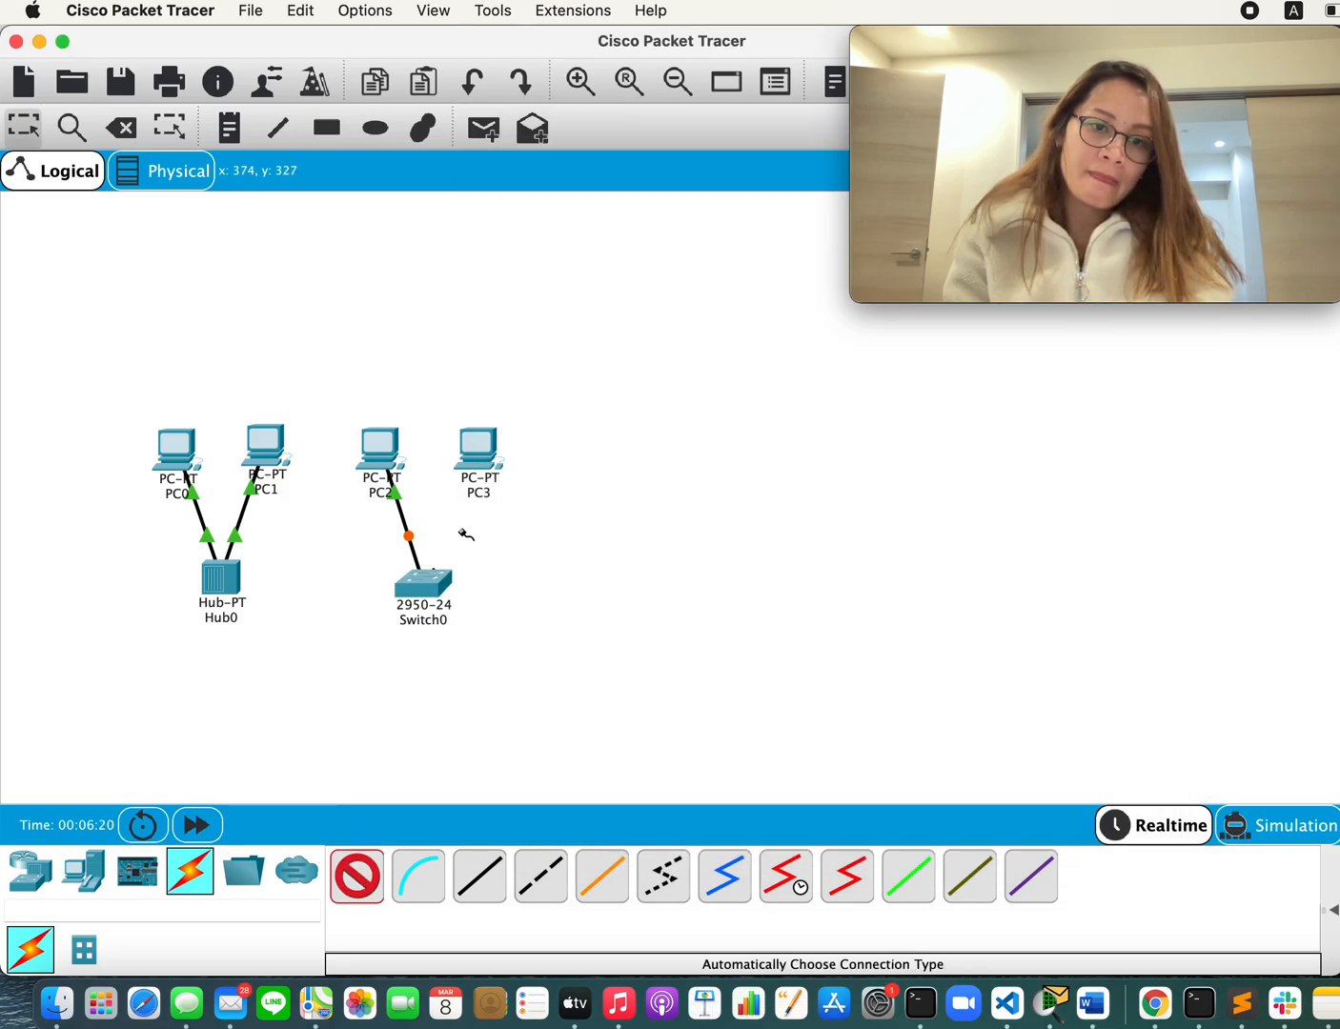
left_click(482, 452)
Step: Recheck procedure step 5 in the Word document for the remaining hub-to-switch connection and return to Cisco Packet Tracer
key("super+Tab")
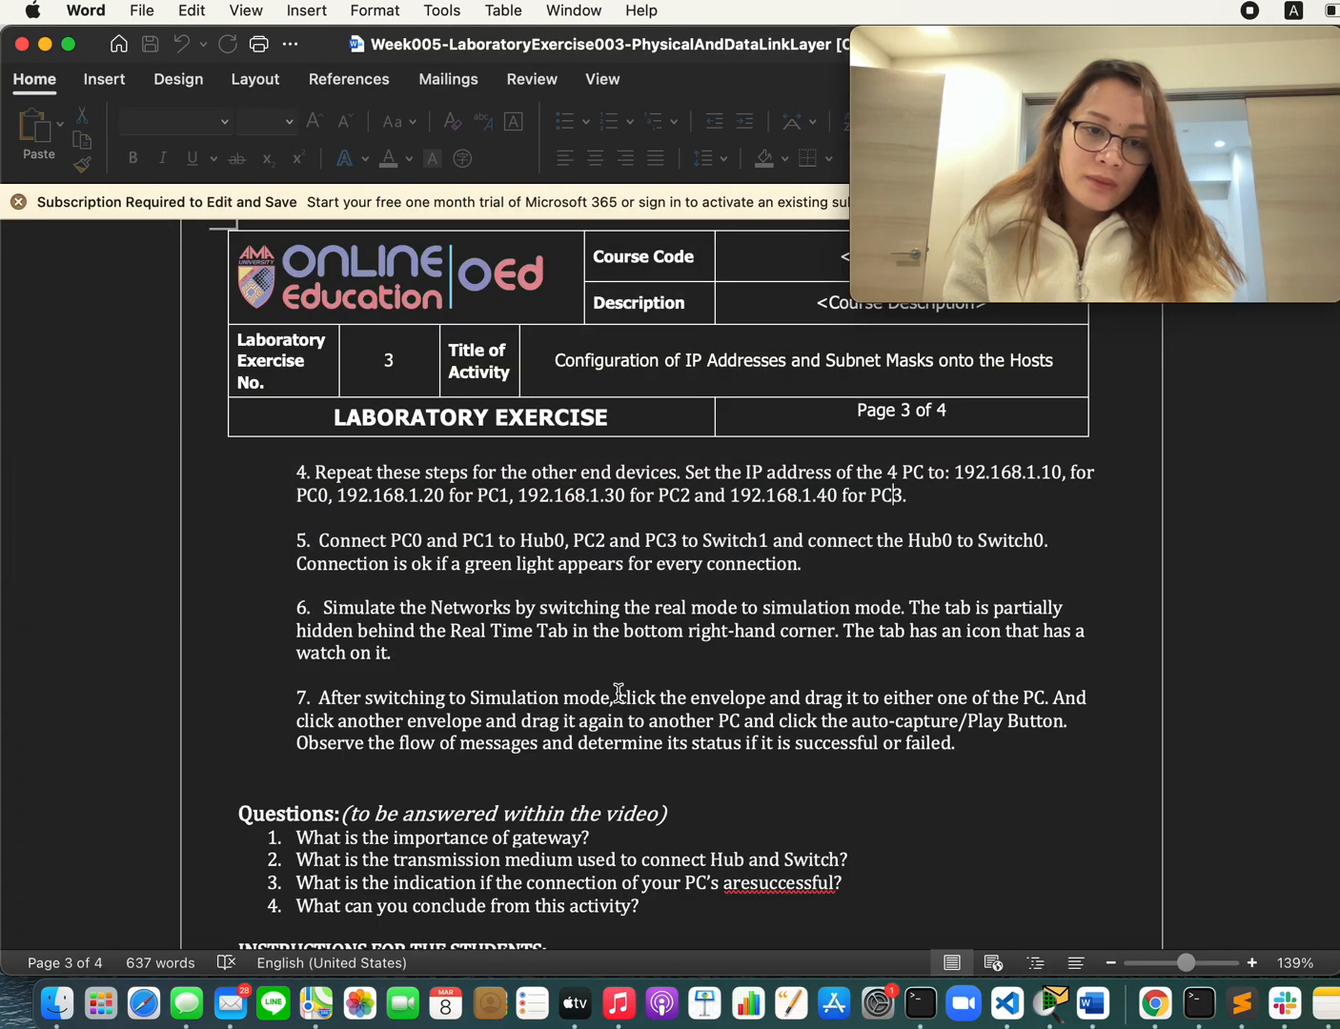
scroll(419, 792, "up", 1)
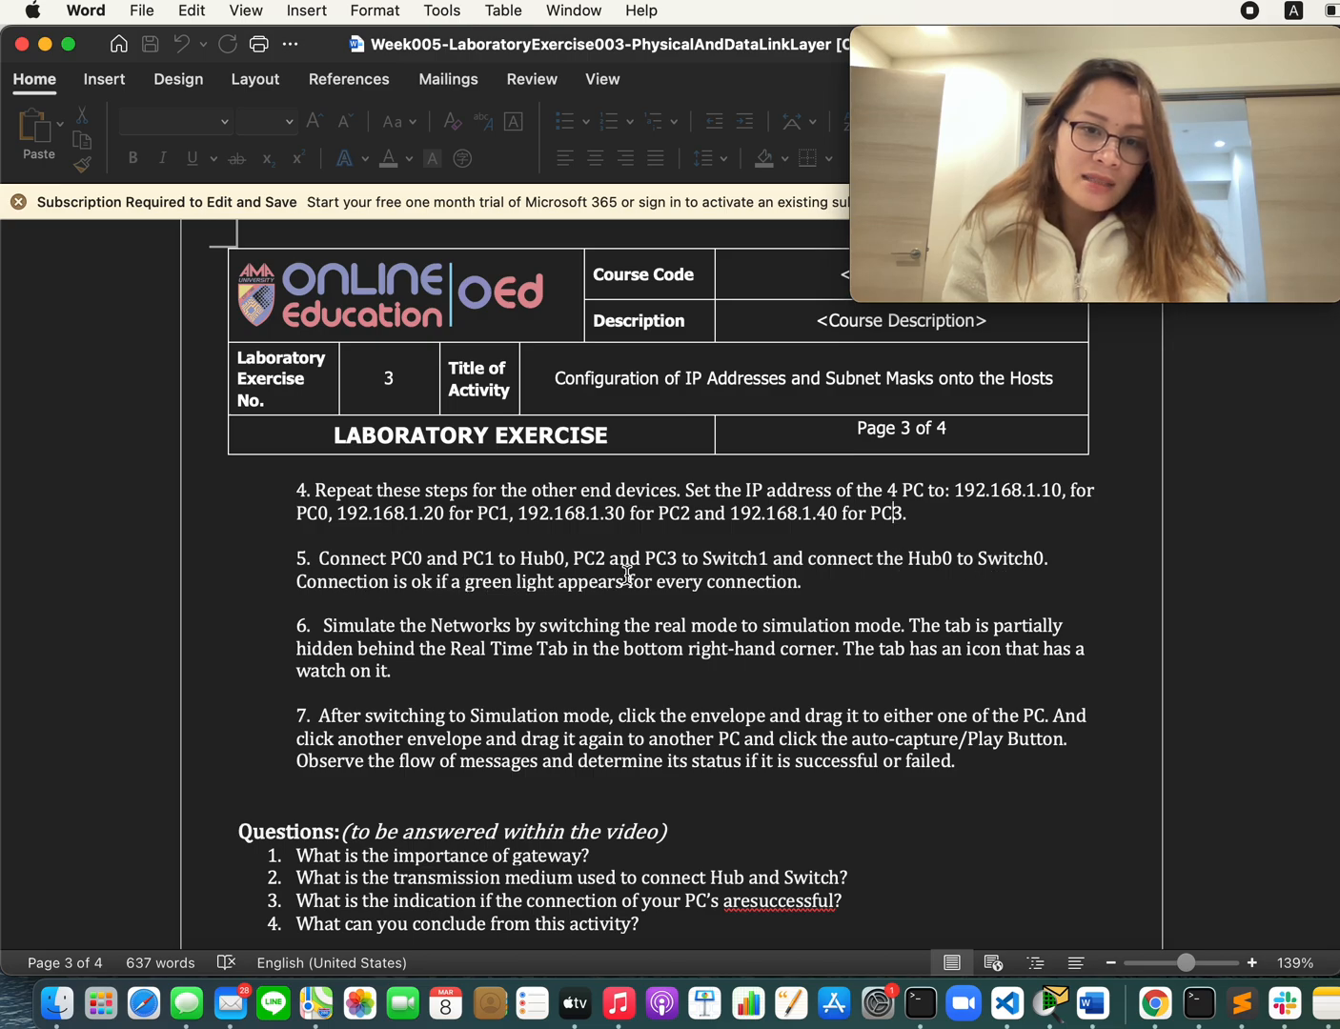
key("super+Tab")
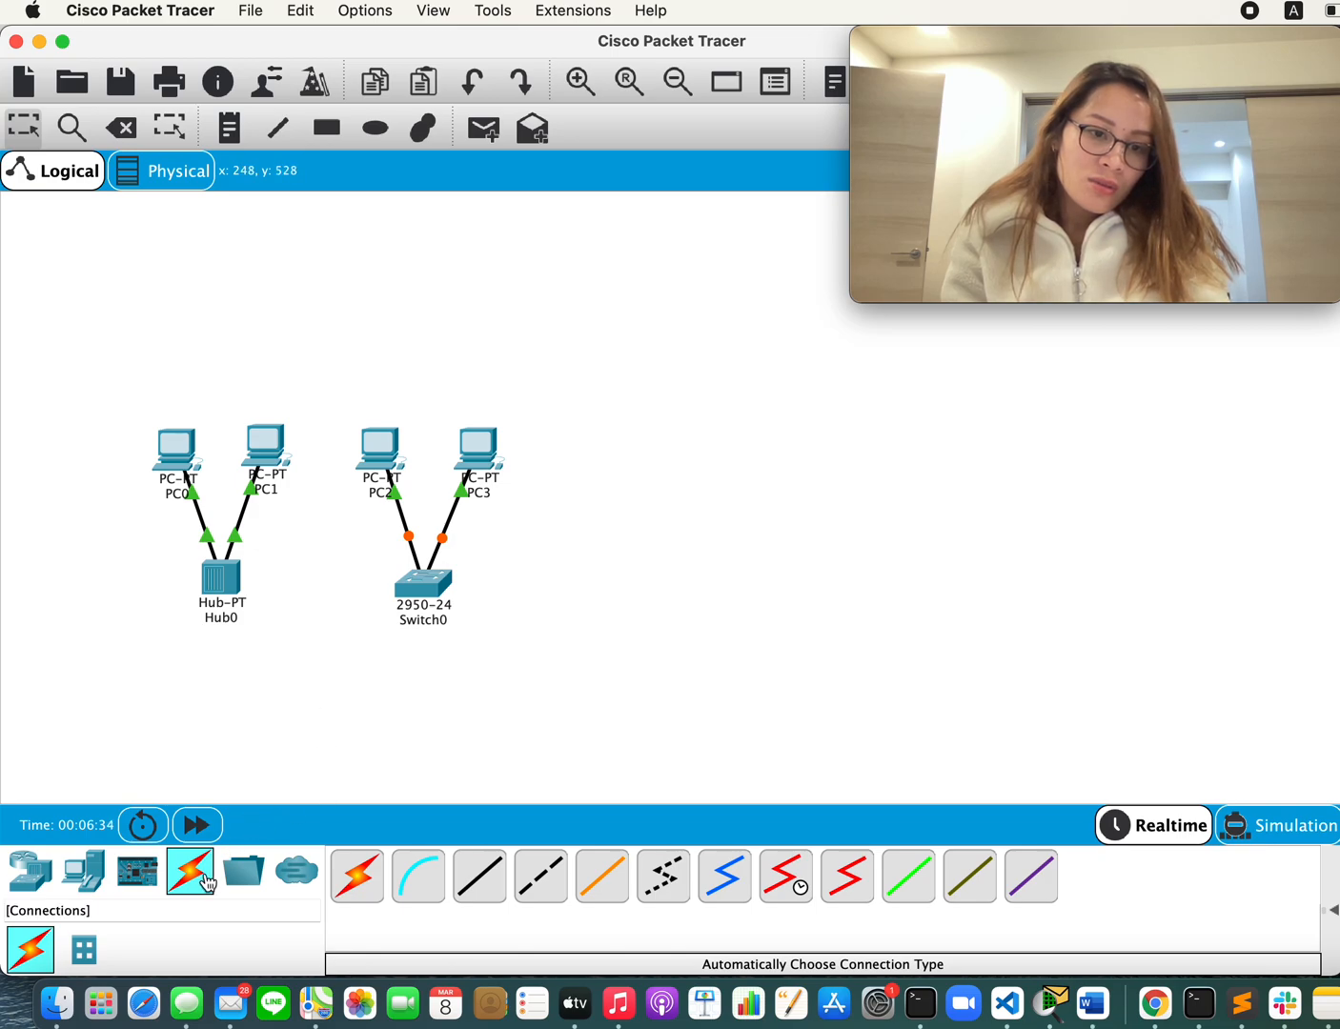
Step: Connect Hub0's FastEthernet2 to Switch0's FastEthernet0/3 with a Copper Cross-Over cable and fast-forward the network time
left_click_drag(425, 598, 425, 590)
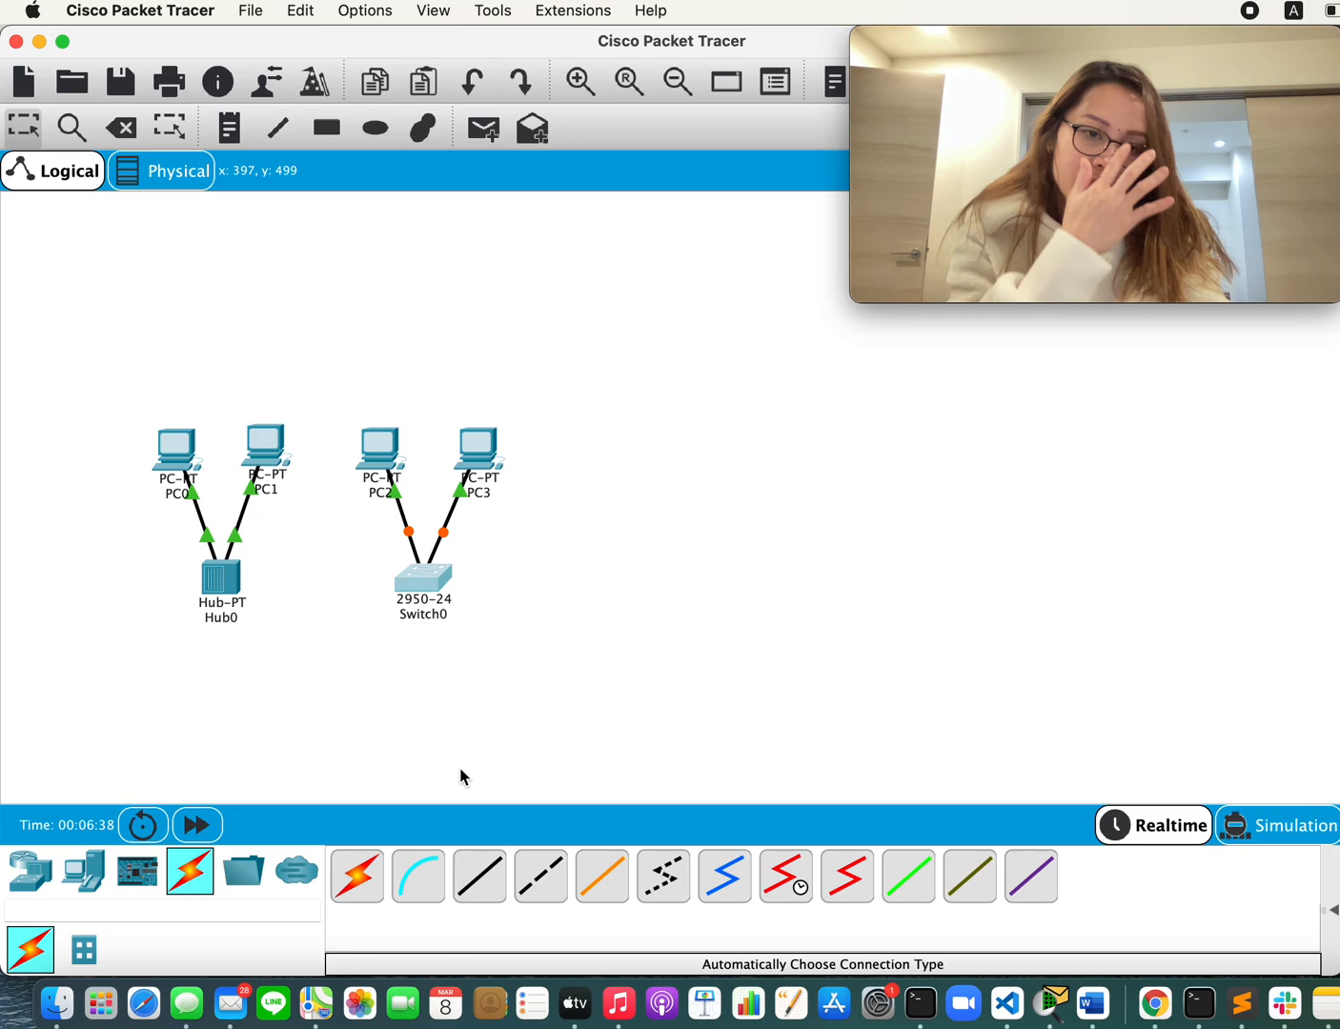
left_click(543, 894)
left_click(204, 585)
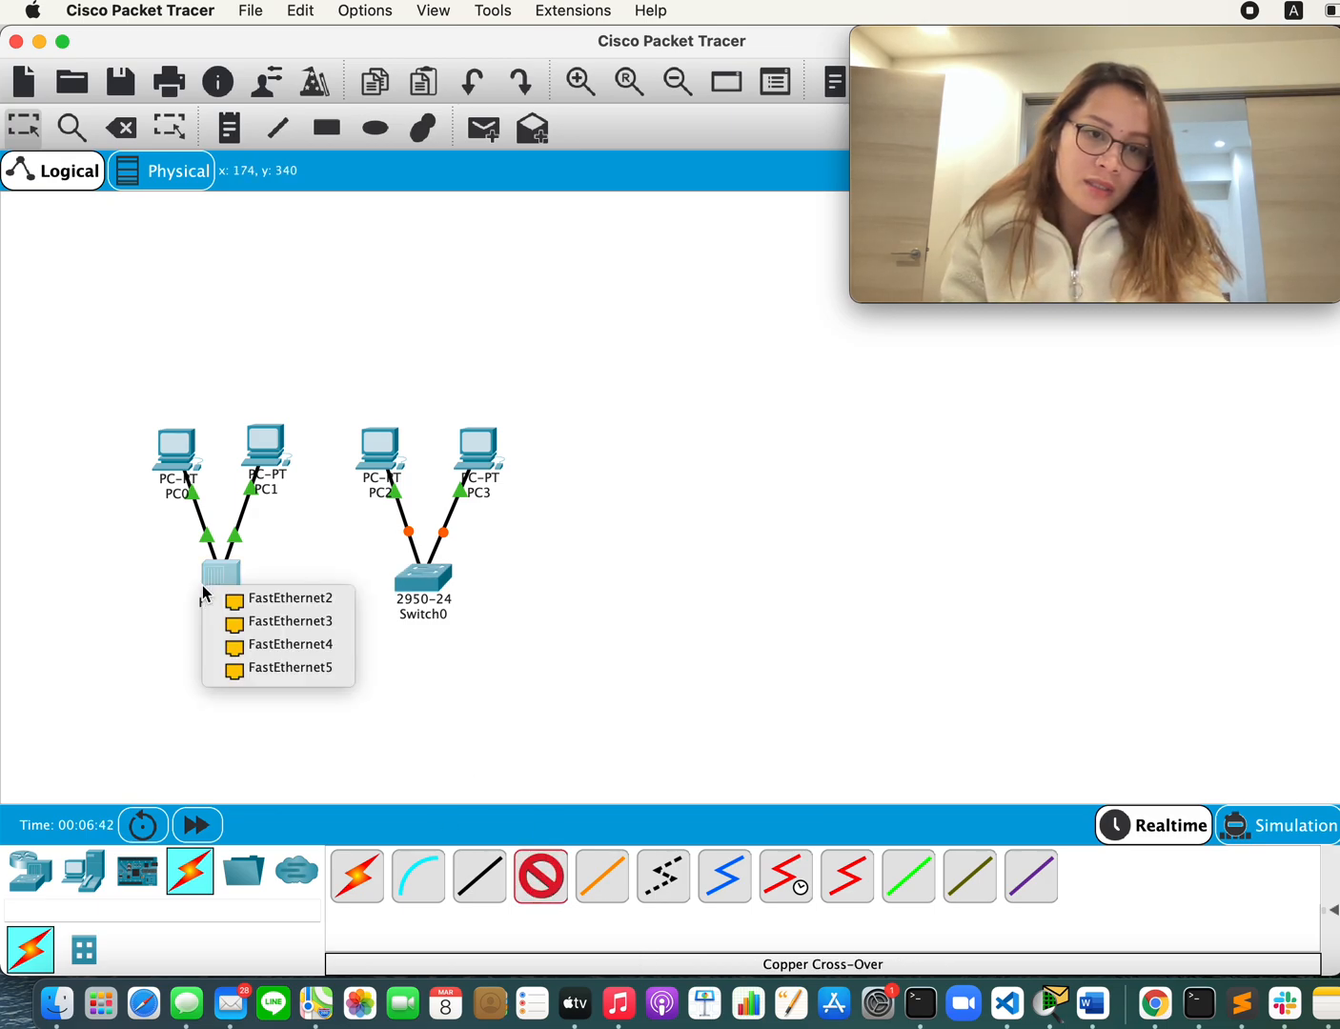
left_click(315, 601)
left_click(421, 578)
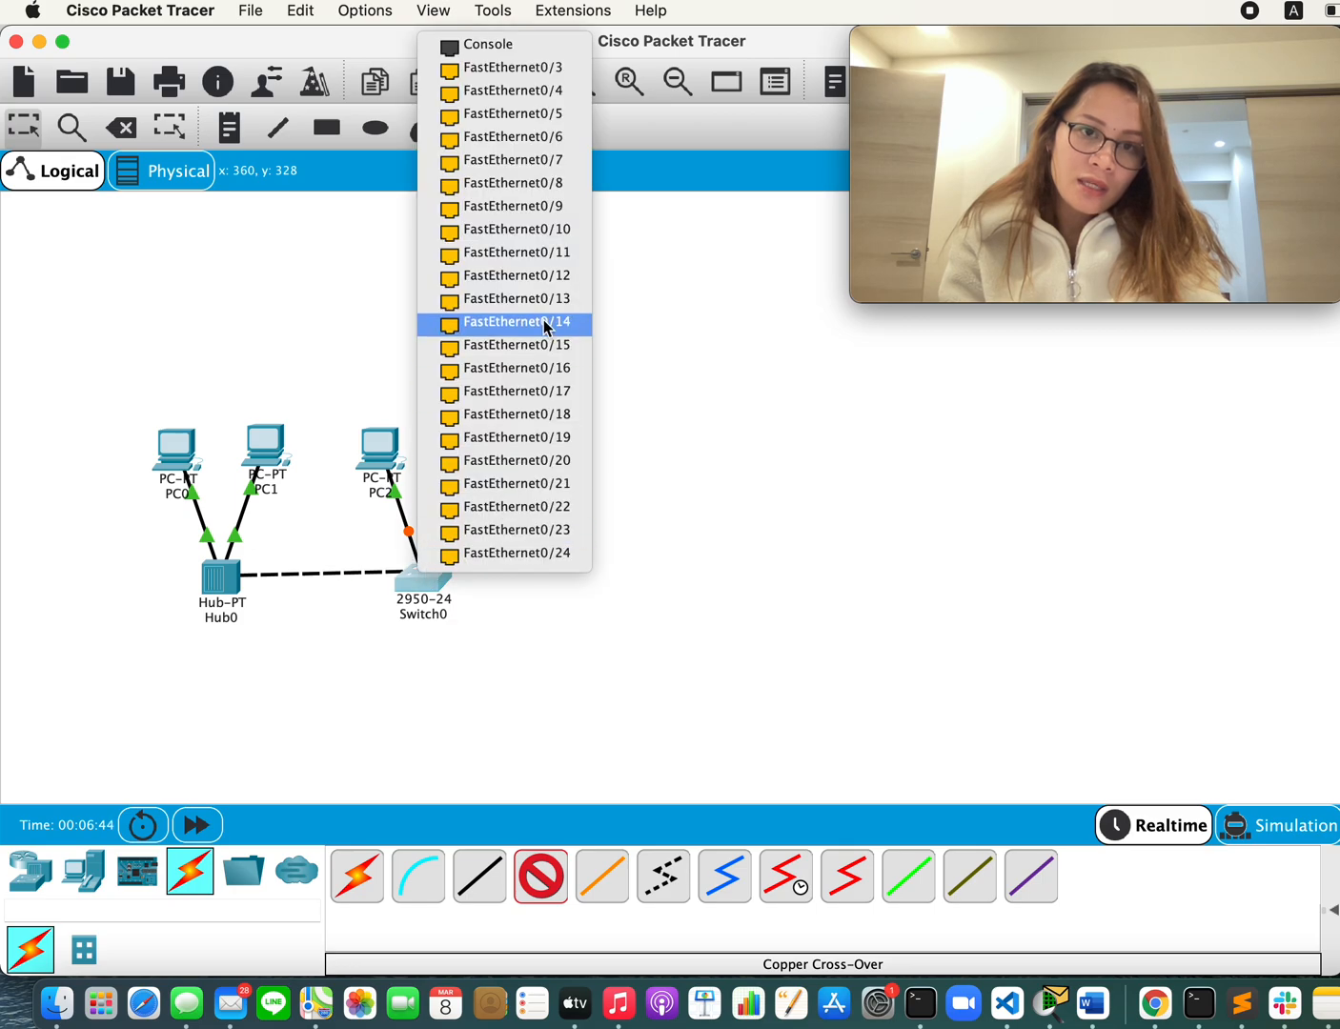
left_click(520, 67)
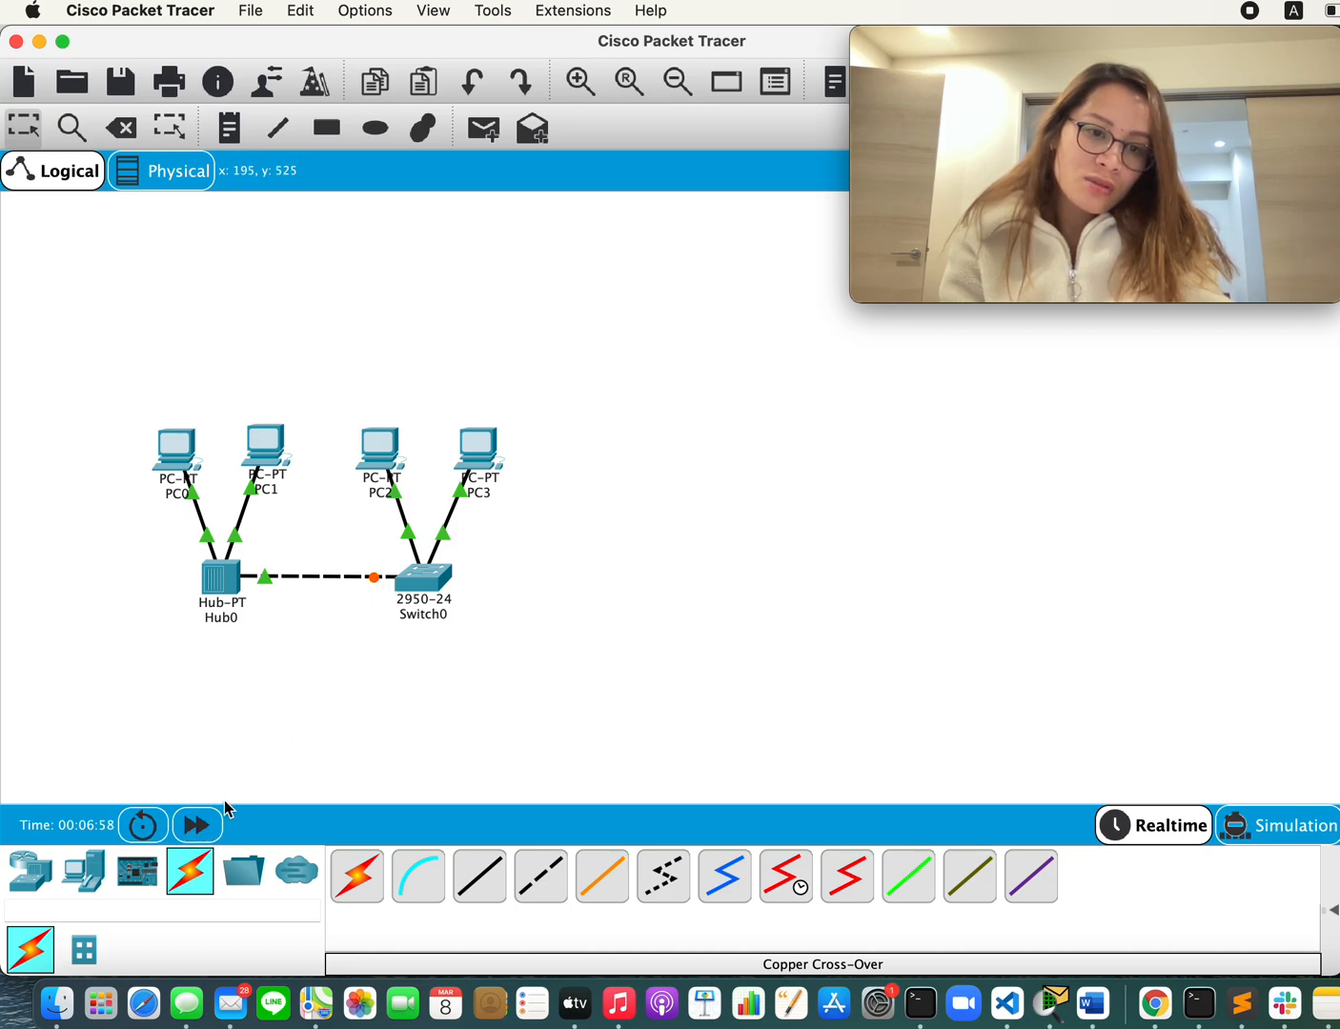
left_click(200, 824)
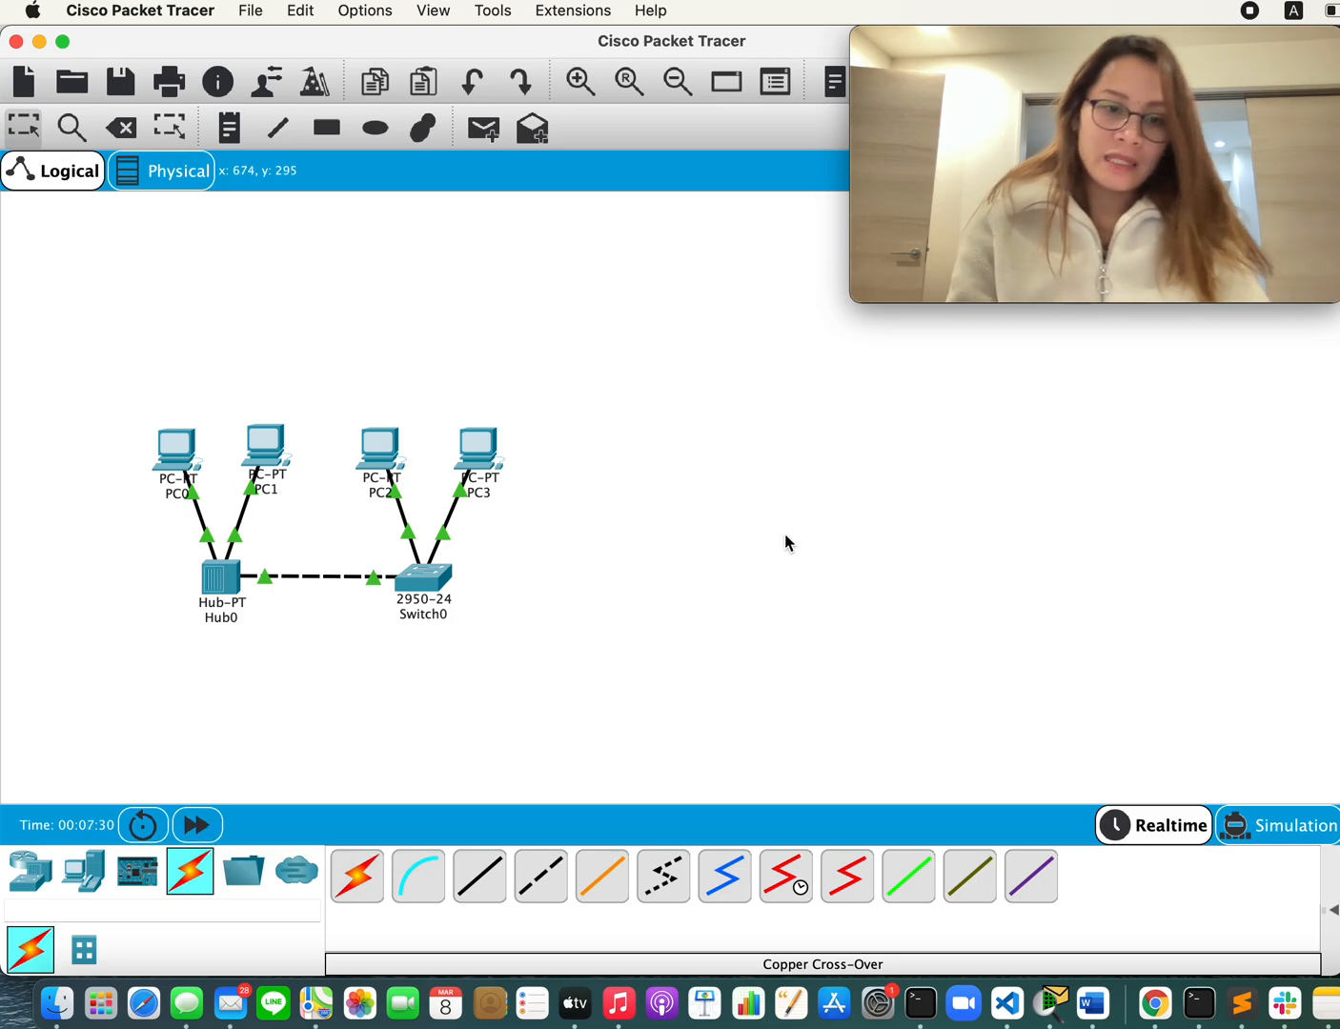
Step: Read procedure steps 6 and 7 on simulating the network in the Word document and return to Cisco Packet Tracer
key("super+Tab")
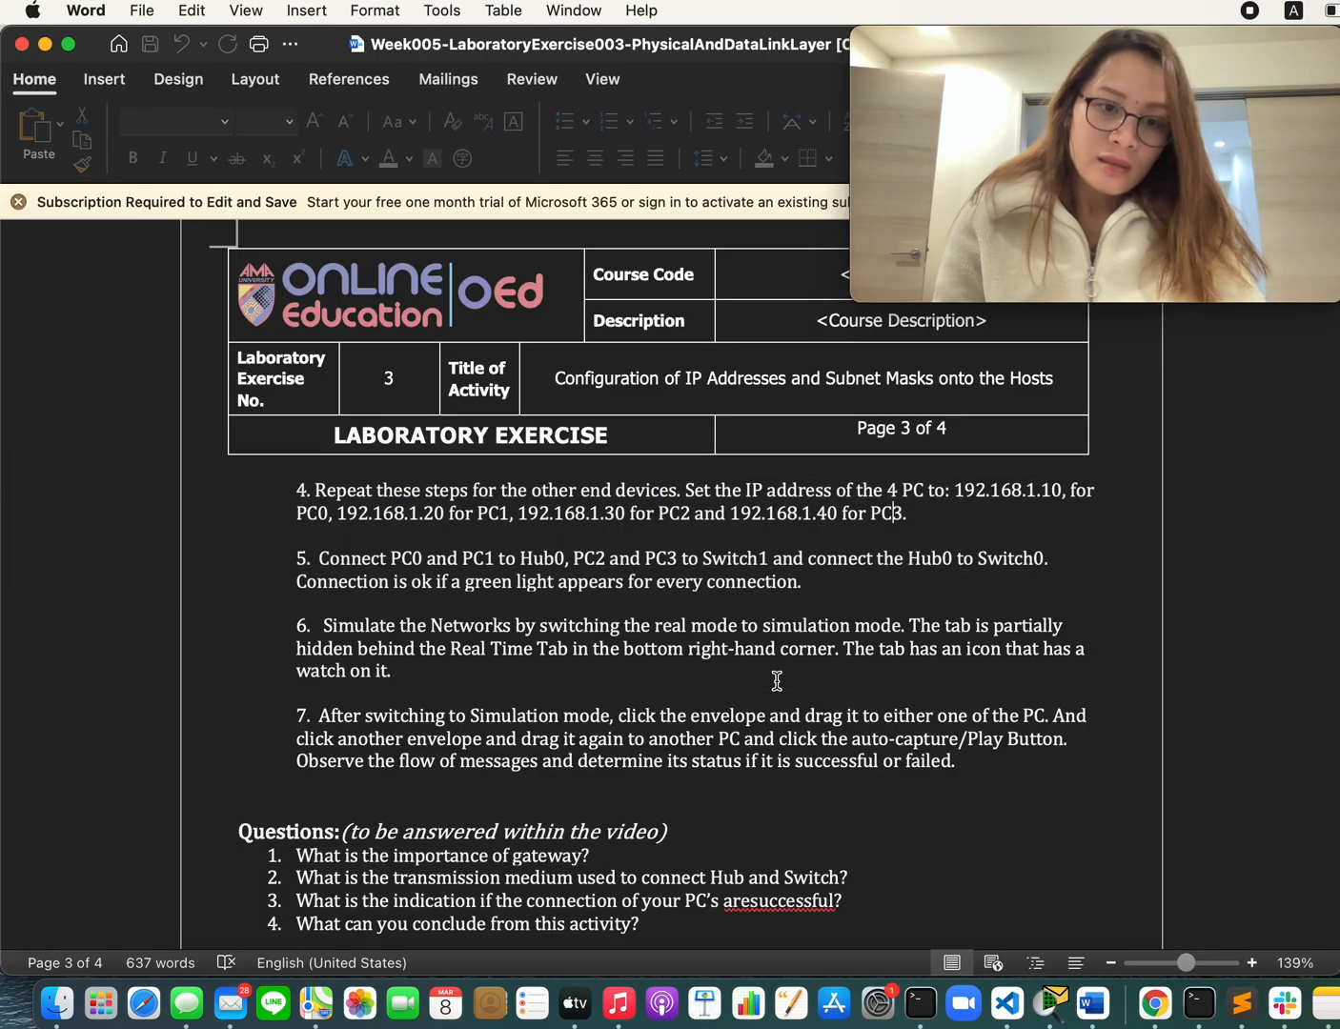
scroll(777, 682, "down", 1)
scroll(777, 682, "down", 1)
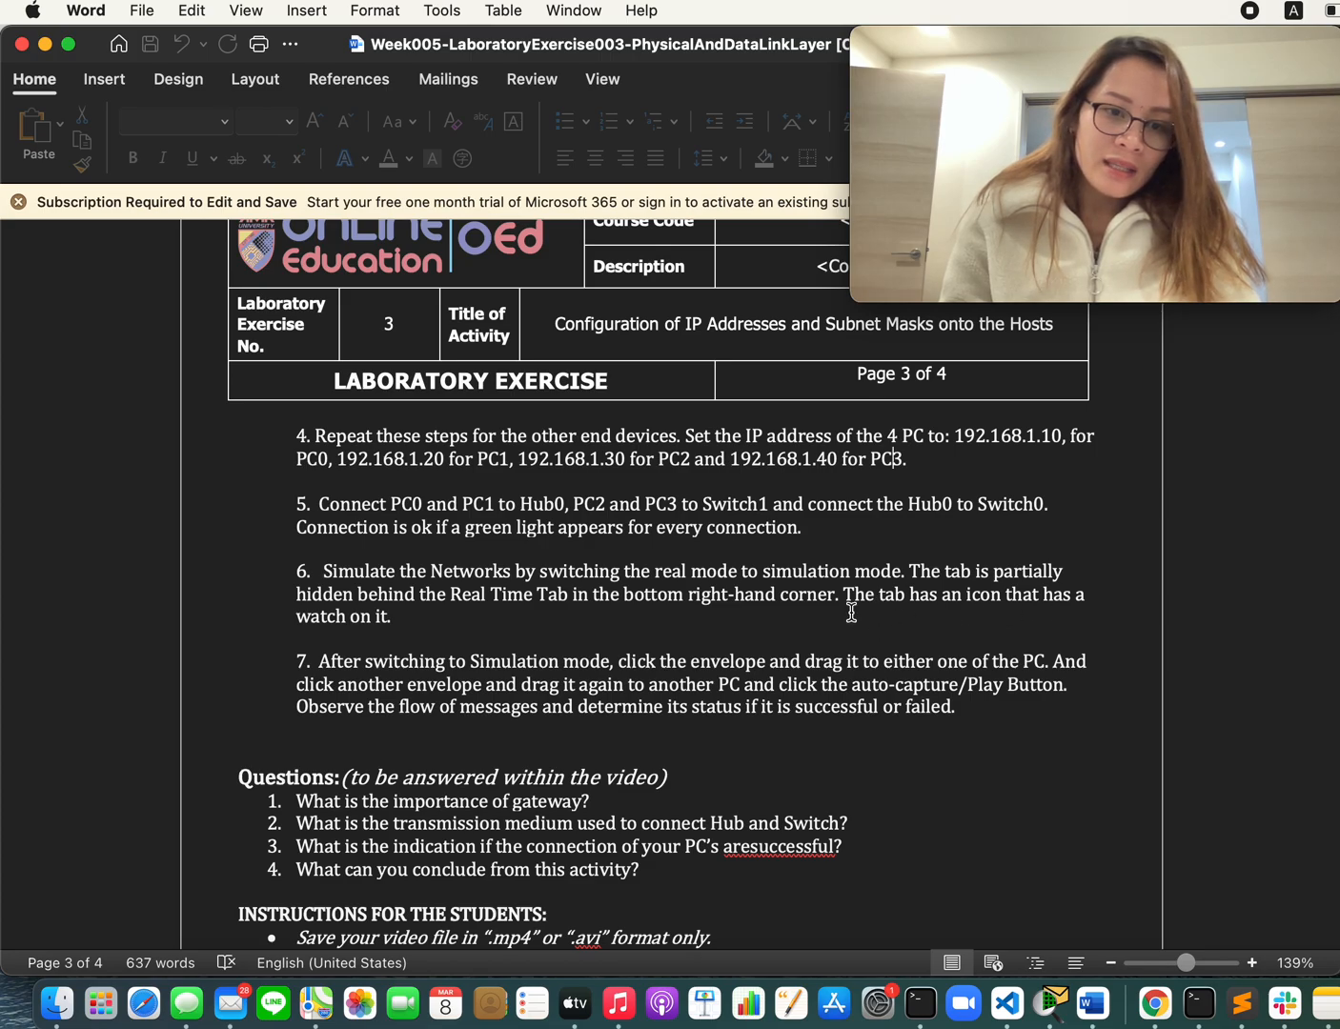
key("super+Tab")
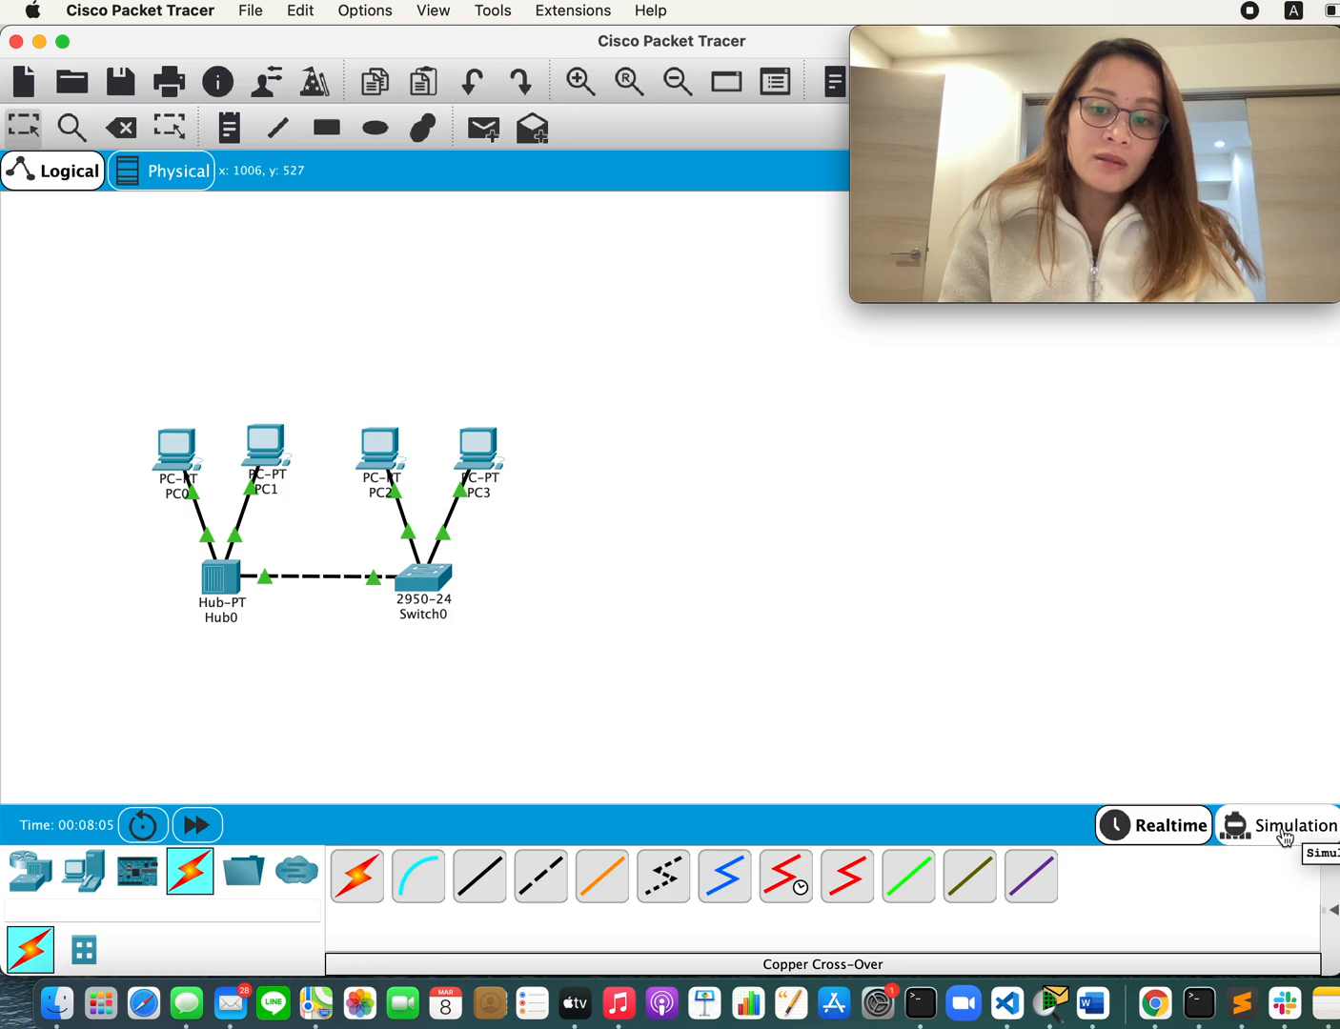
Step: Recheck the simulation instructions in the Word document and switch Cisco Packet Tracer from Realtime to Simulation mode
key("super+Tab")
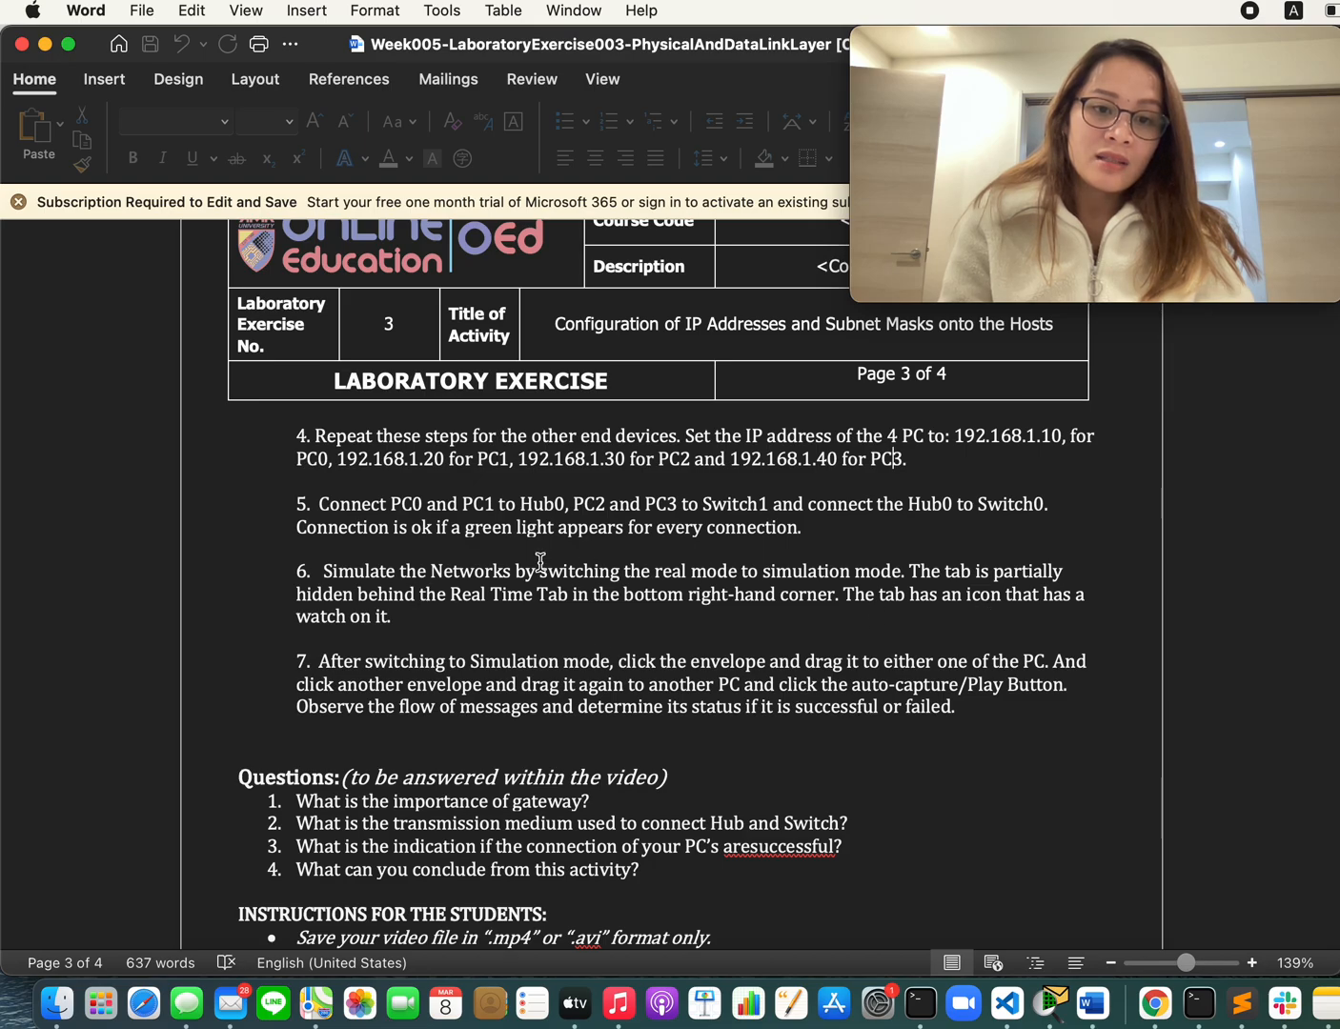
key("super+Tab")
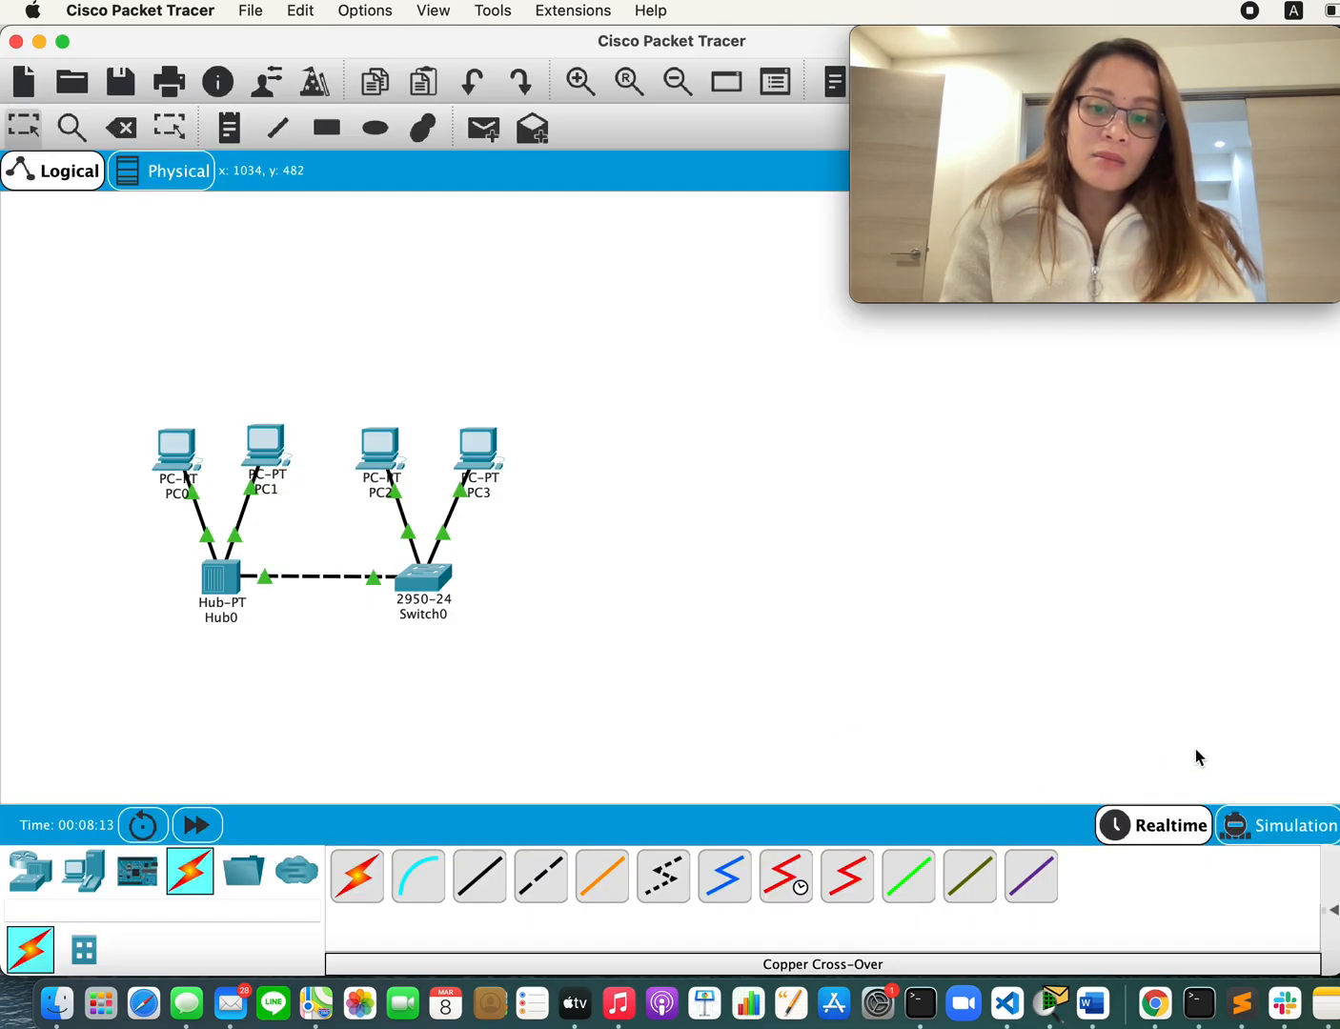
key("super+Tab")
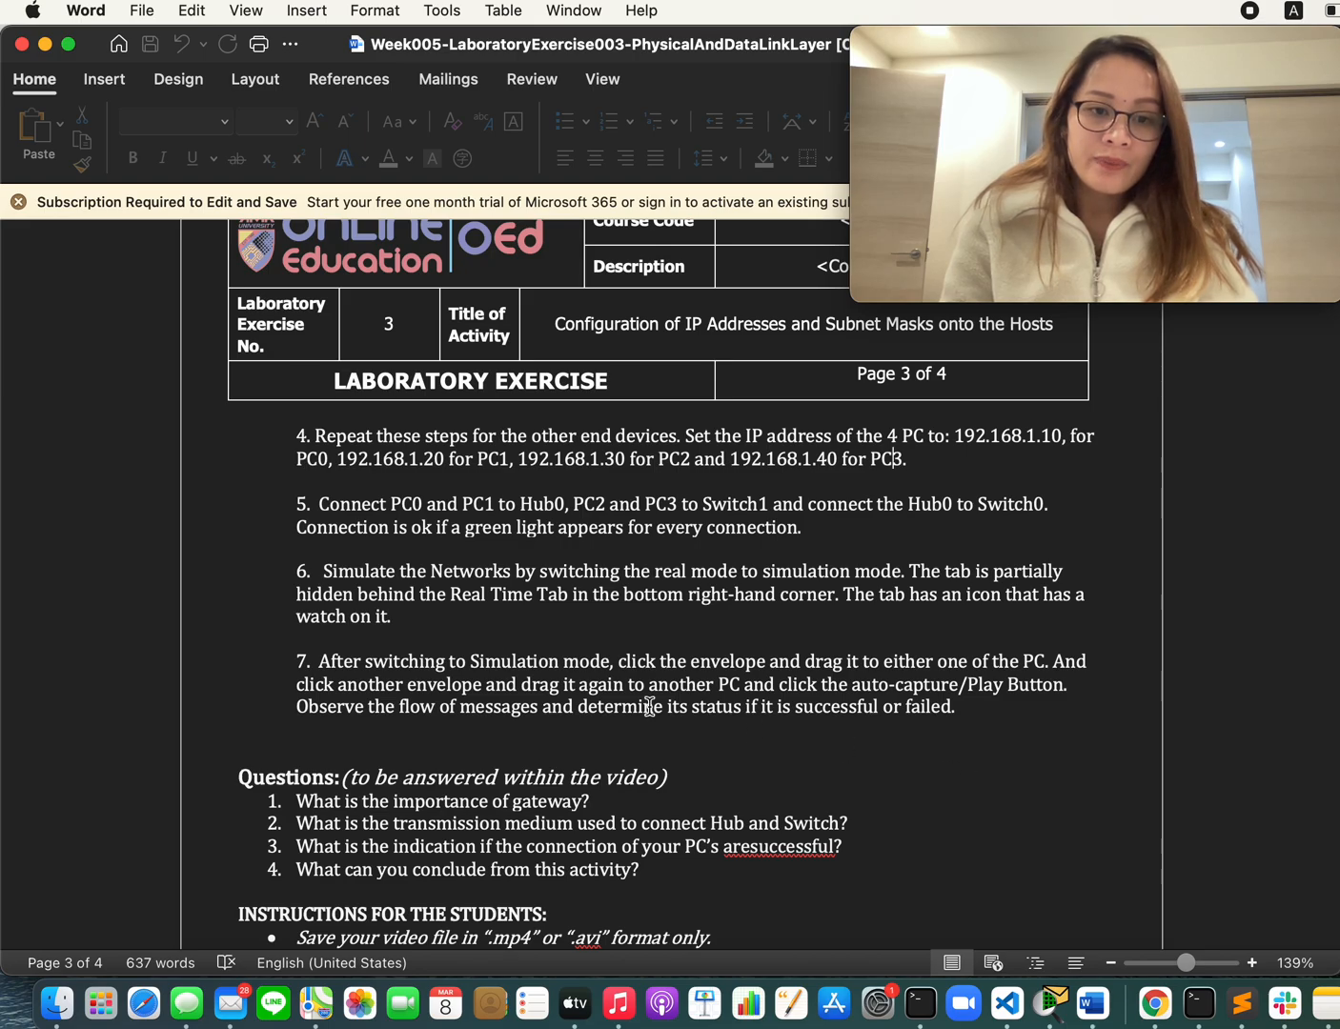
key("super+Tab")
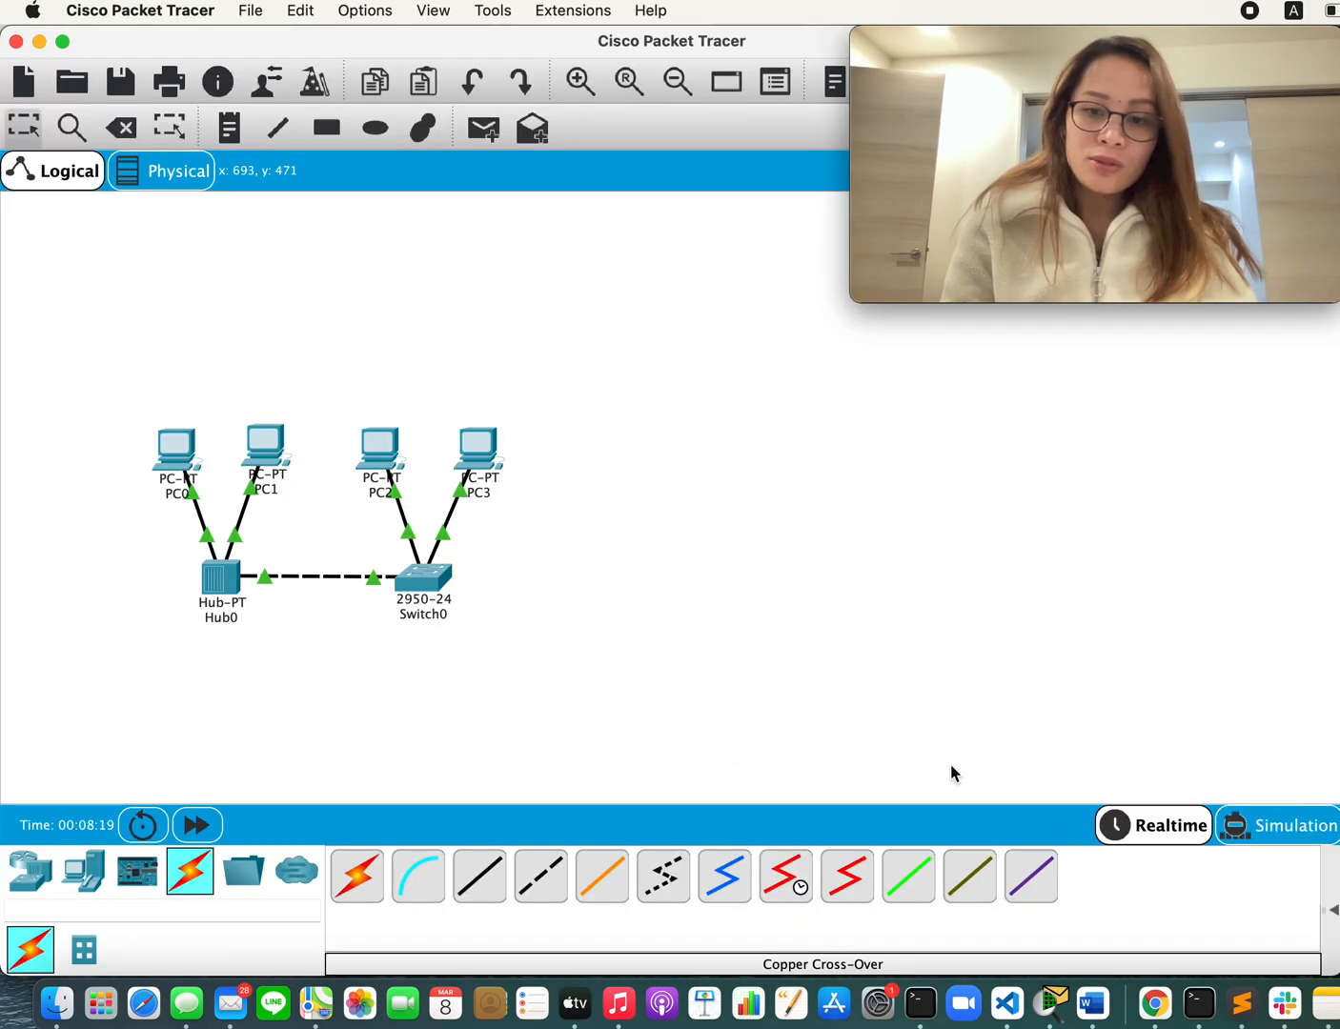
left_click(1303, 832)
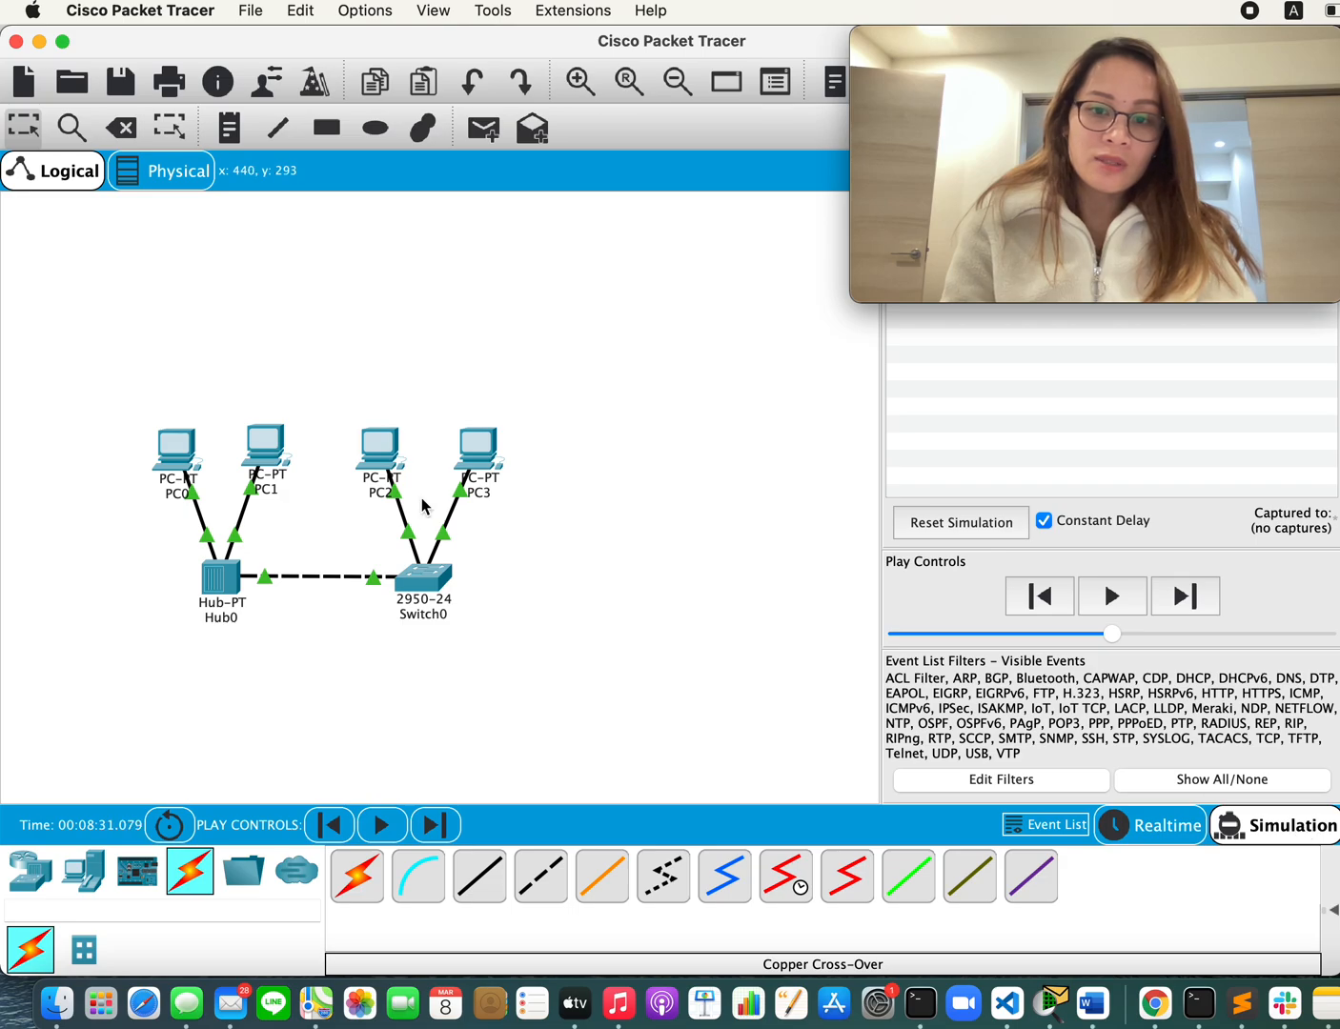
Step: Reread procedure step 7 in the Word document, moving the Movie Recording window aside, and return to Cisco Packet Tracer
key("super+Tab")
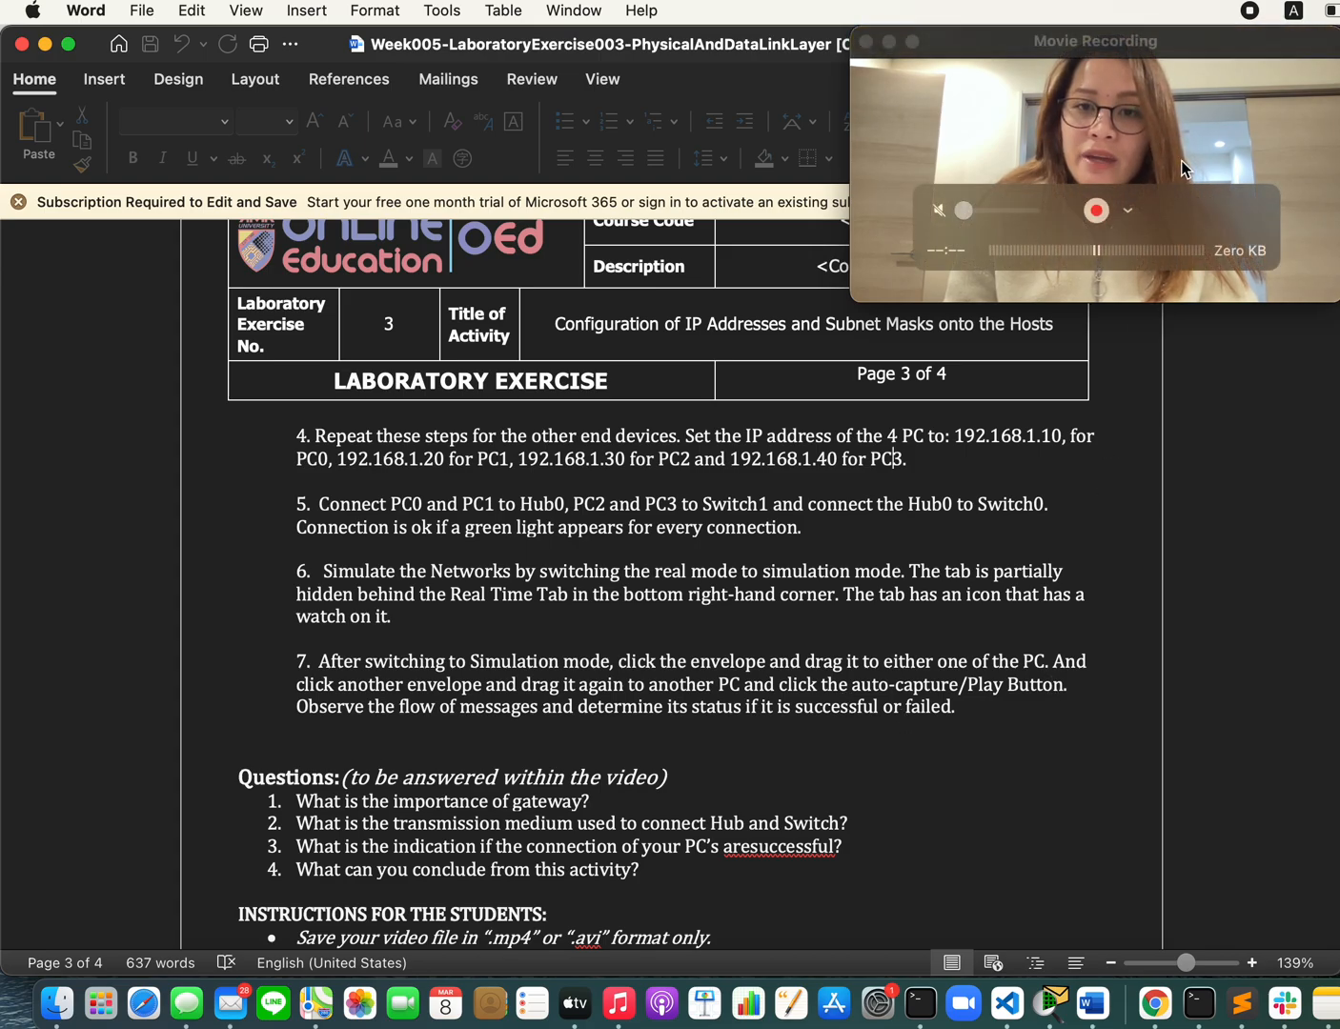
left_click_drag(1202, 37, 342, 65)
left_click(1037, 591)
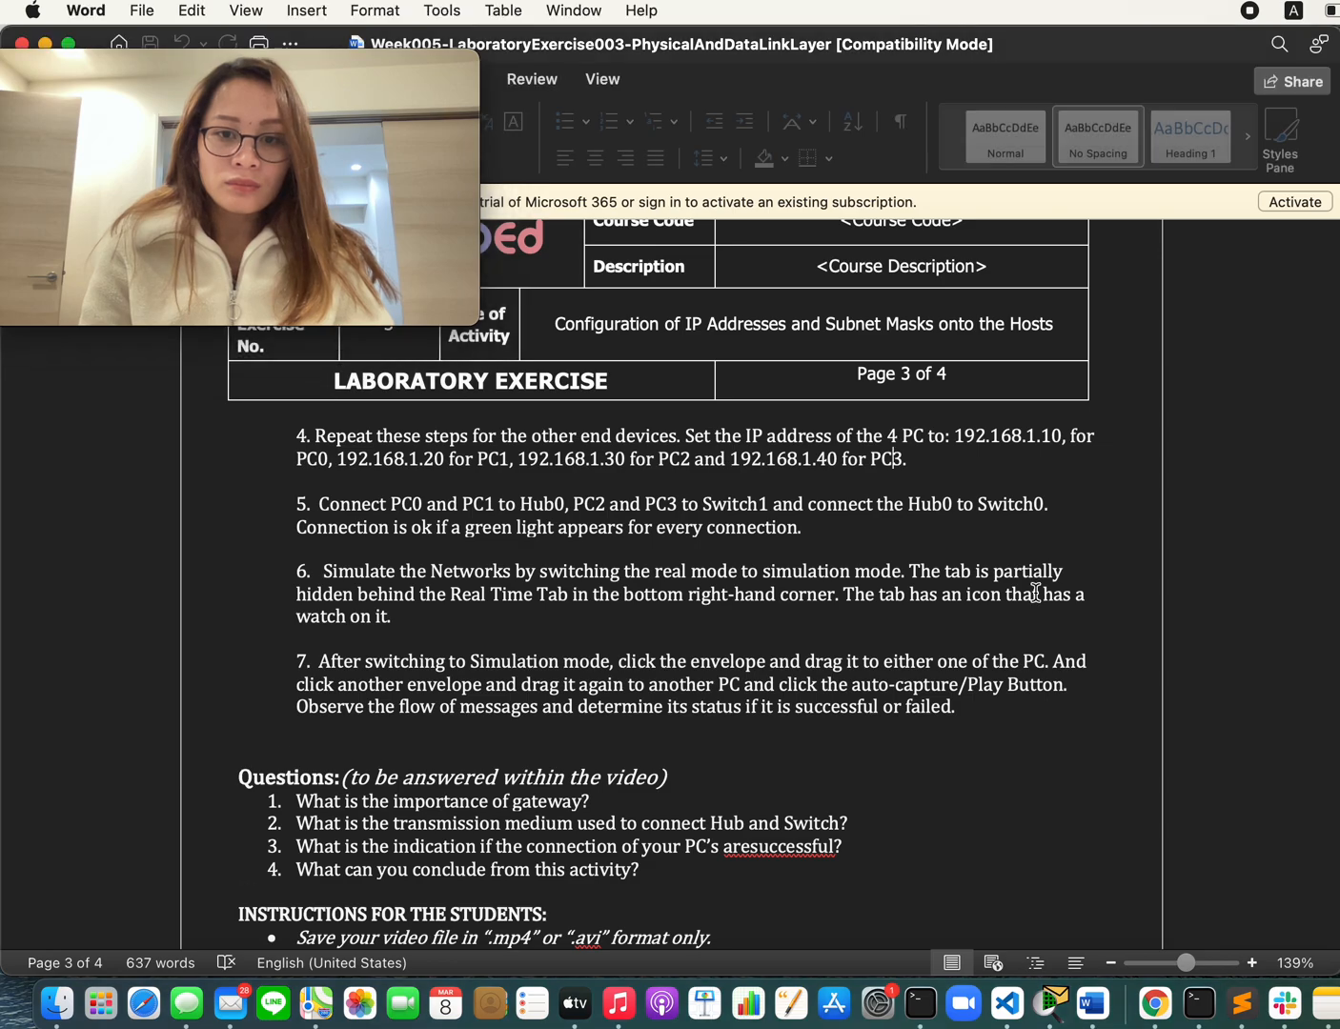
left_click(1004, 1020)
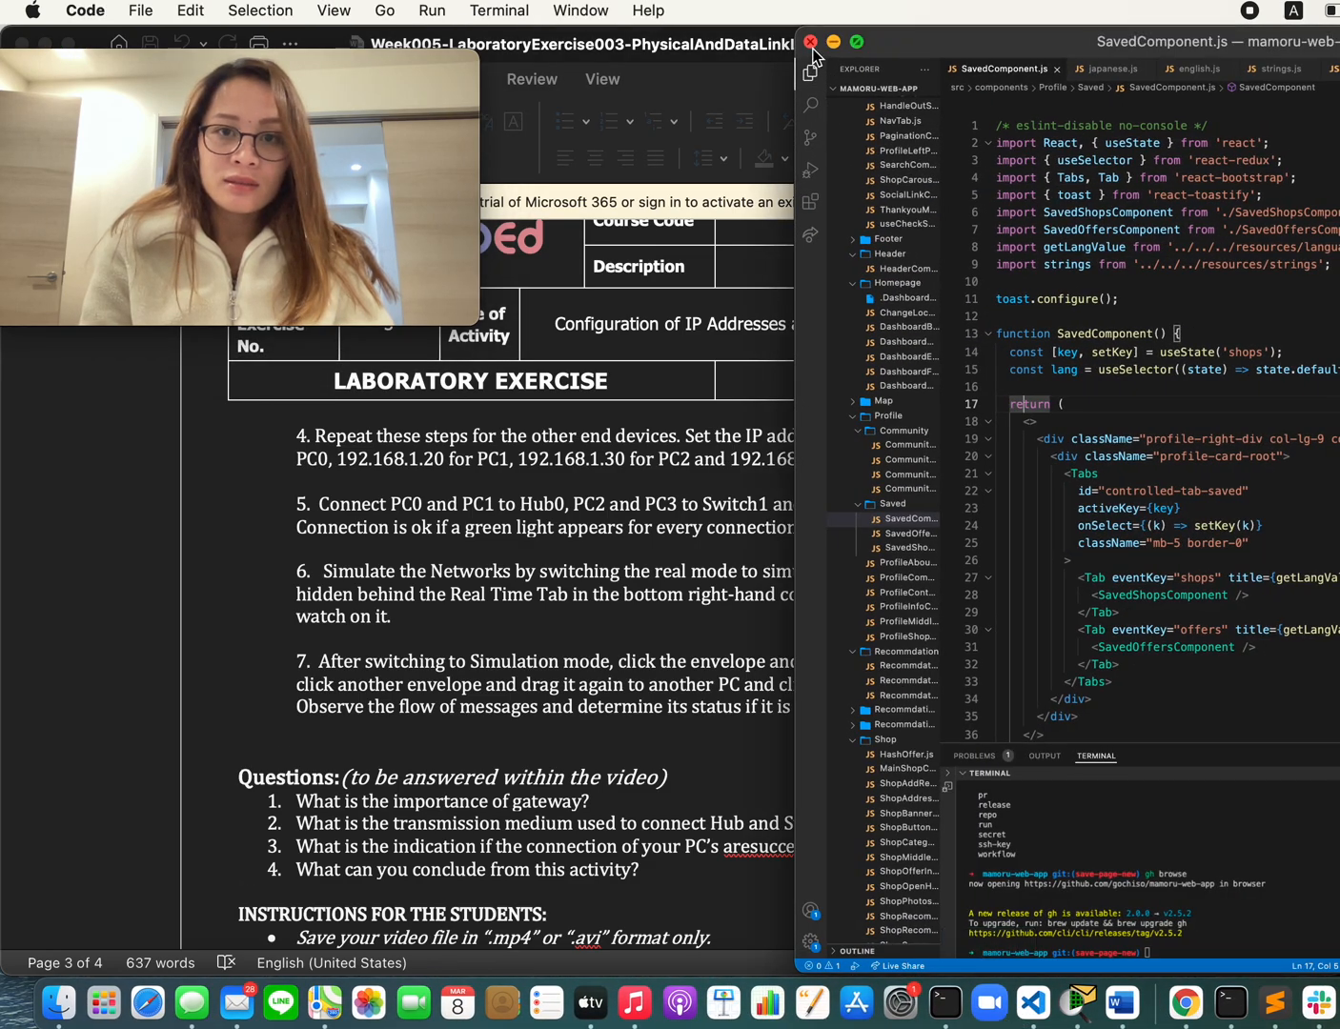
left_click(811, 42)
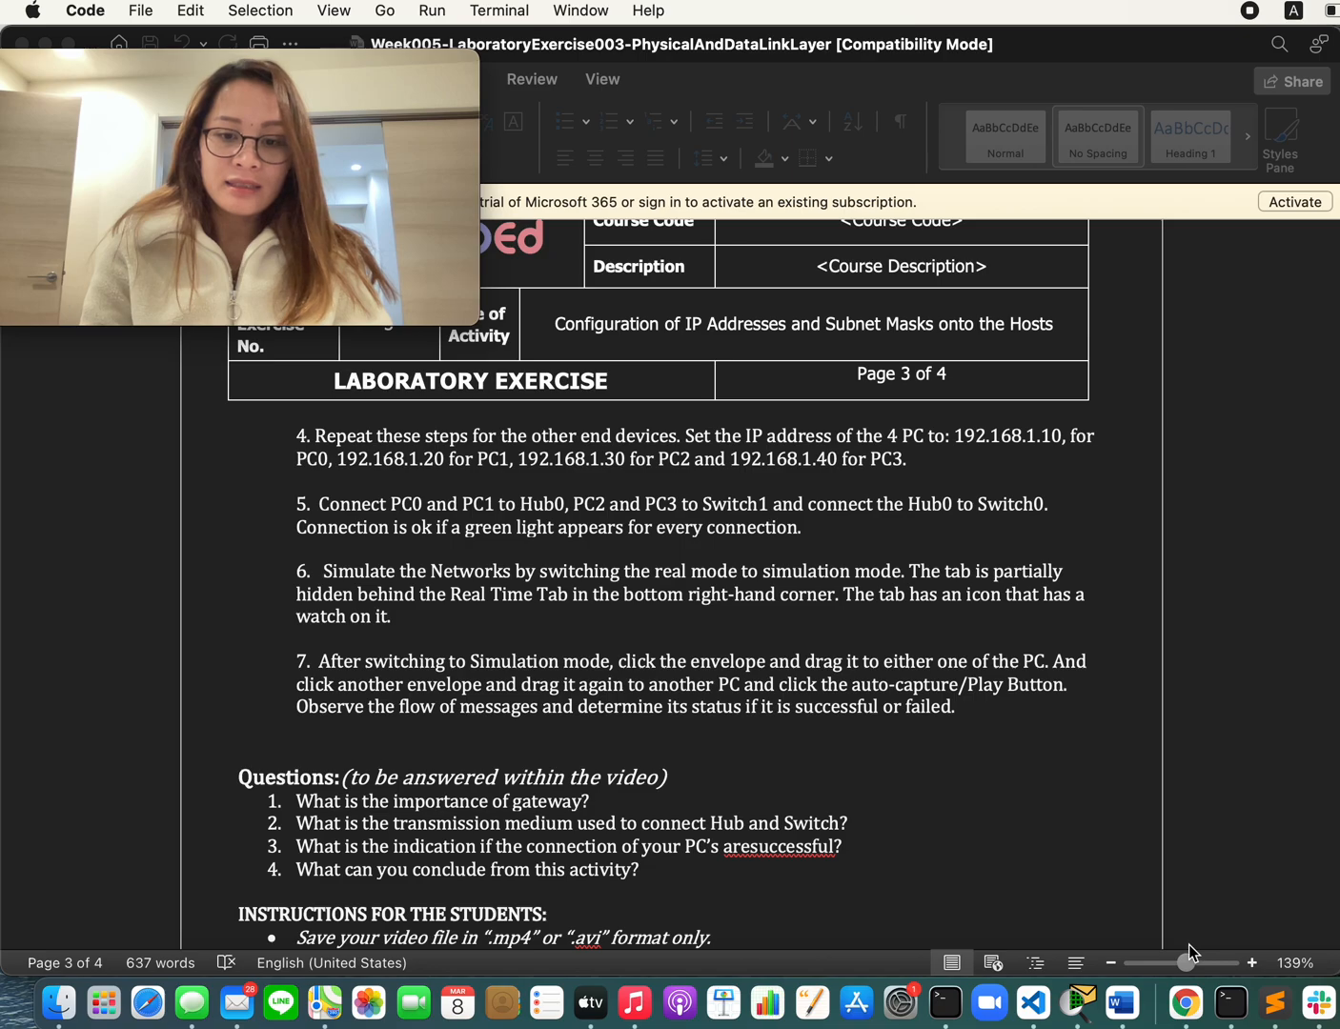
left_click(1078, 1003)
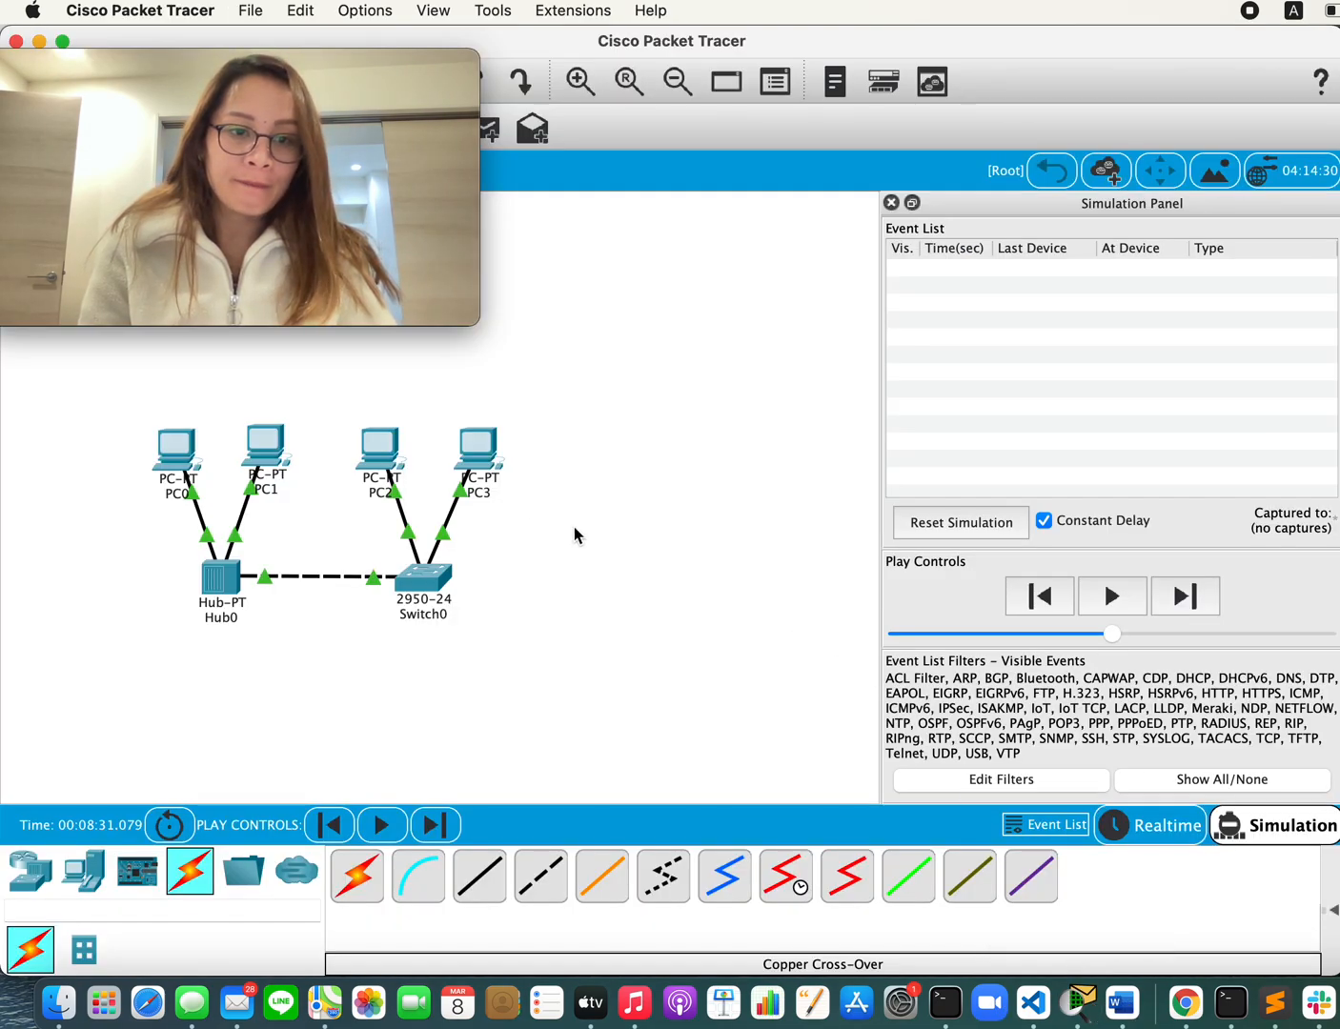
Step: Move the Movie Recording window clear of the envelope tool and add a simple message from PC0 to PC1
left_click_drag(329, 61, 796, 48)
left_click_drag(711, 55, 204, 43)
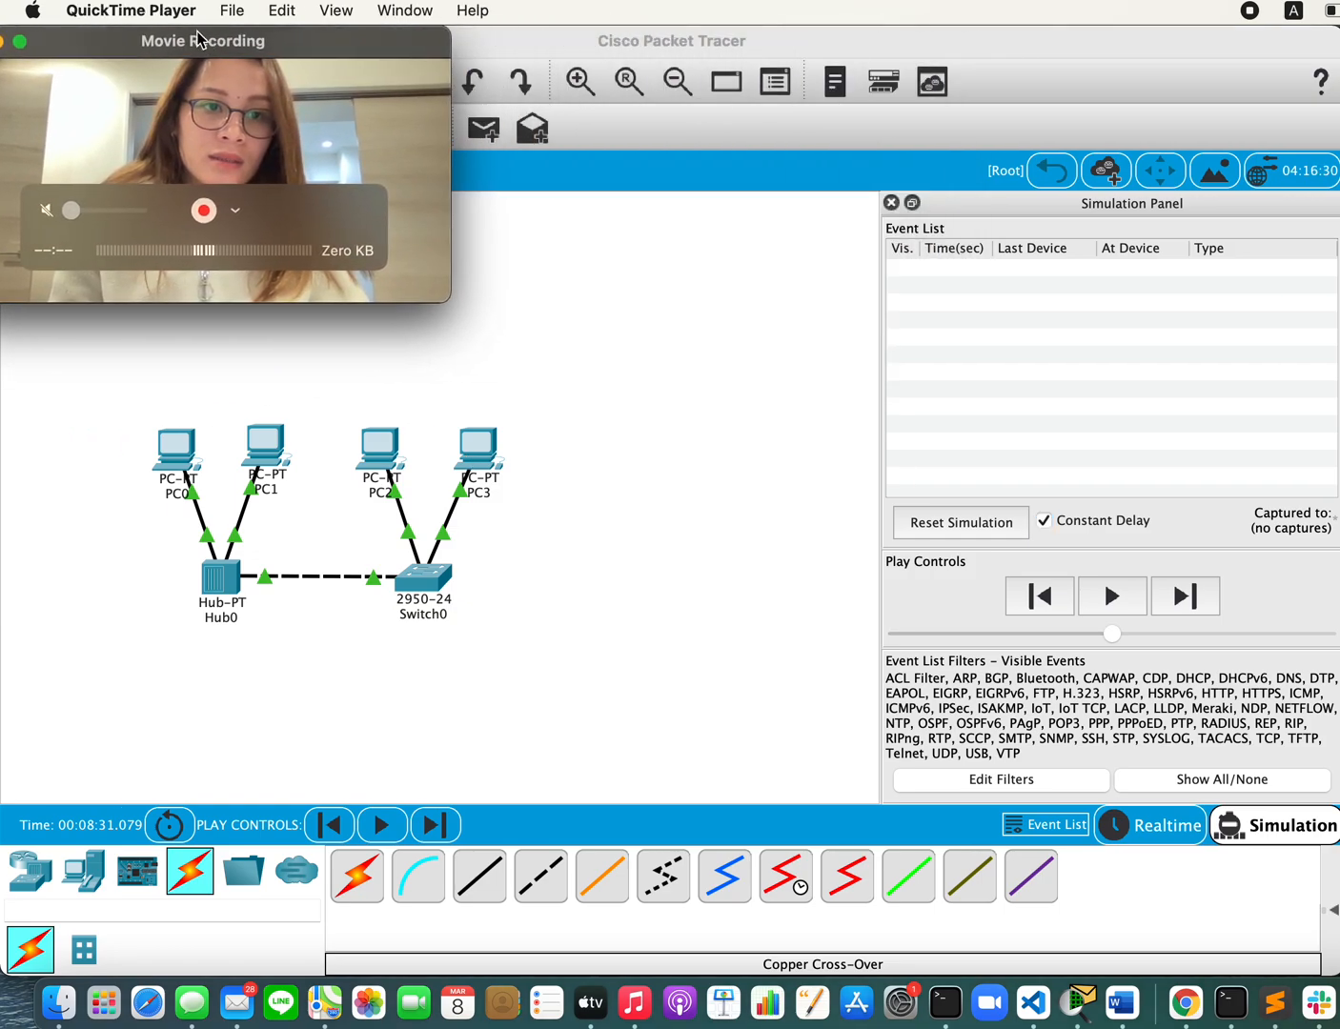
left_click(483, 128)
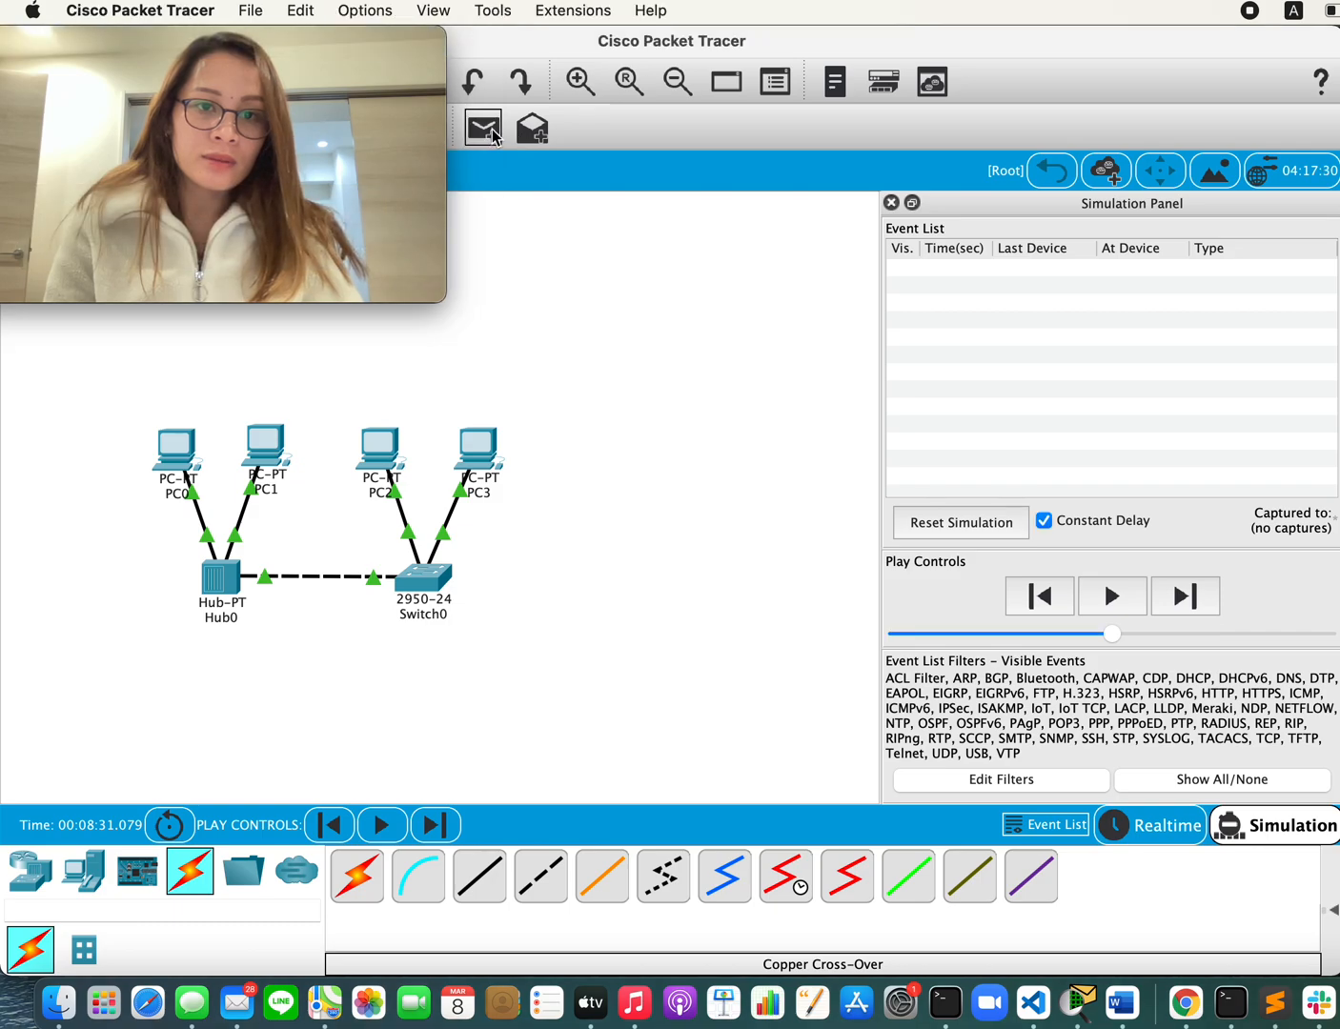
left_click(181, 448)
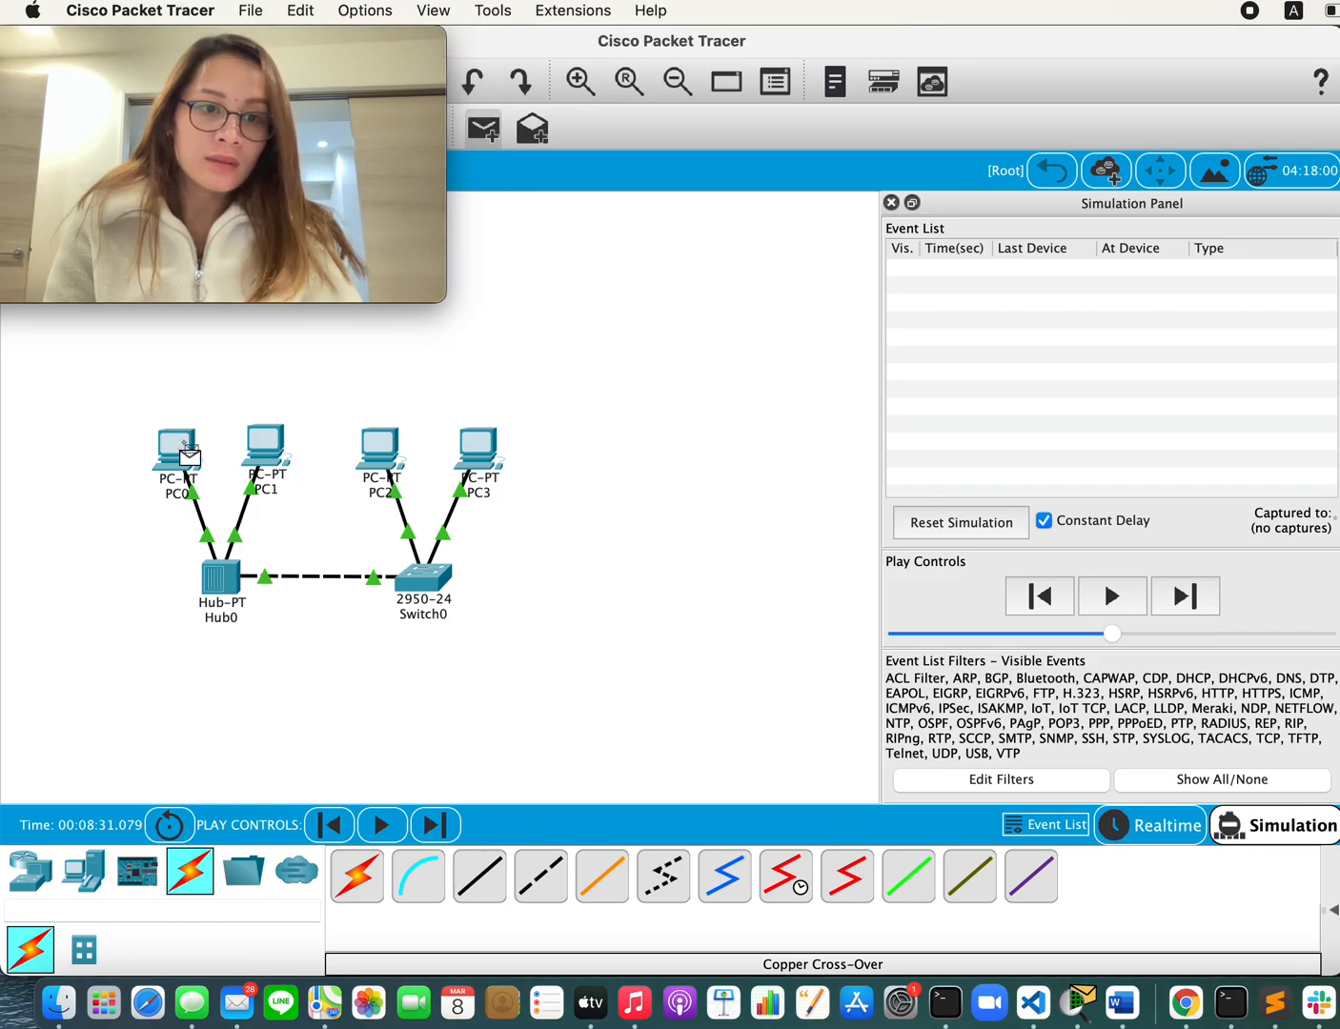
left_click(260, 448)
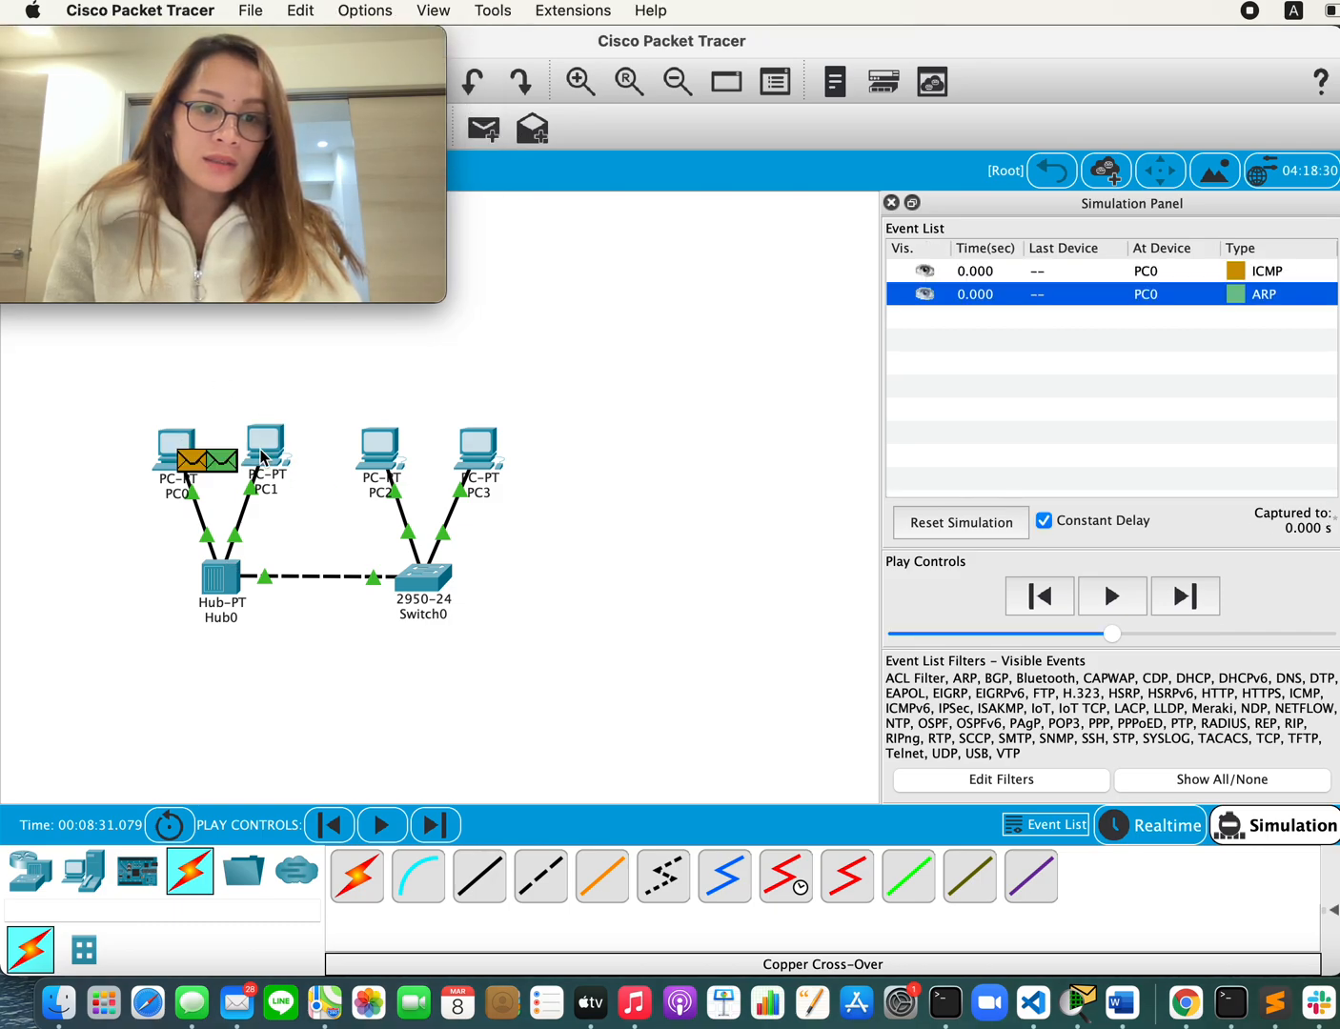
Step: Add a second simple message from PC2 to PC3
left_click(485, 129)
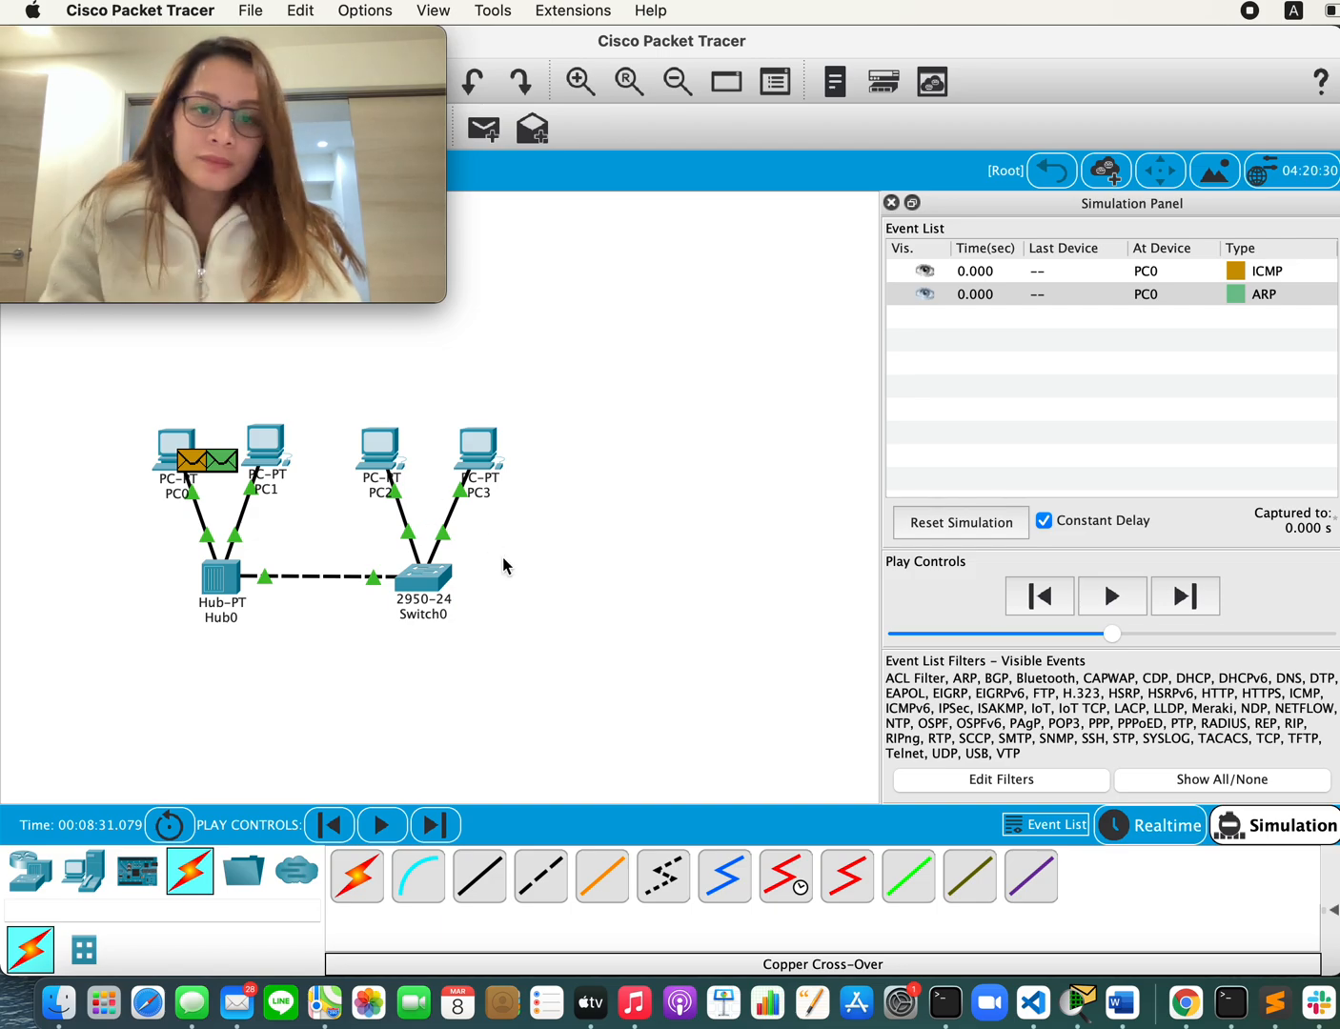
left_click(484, 130)
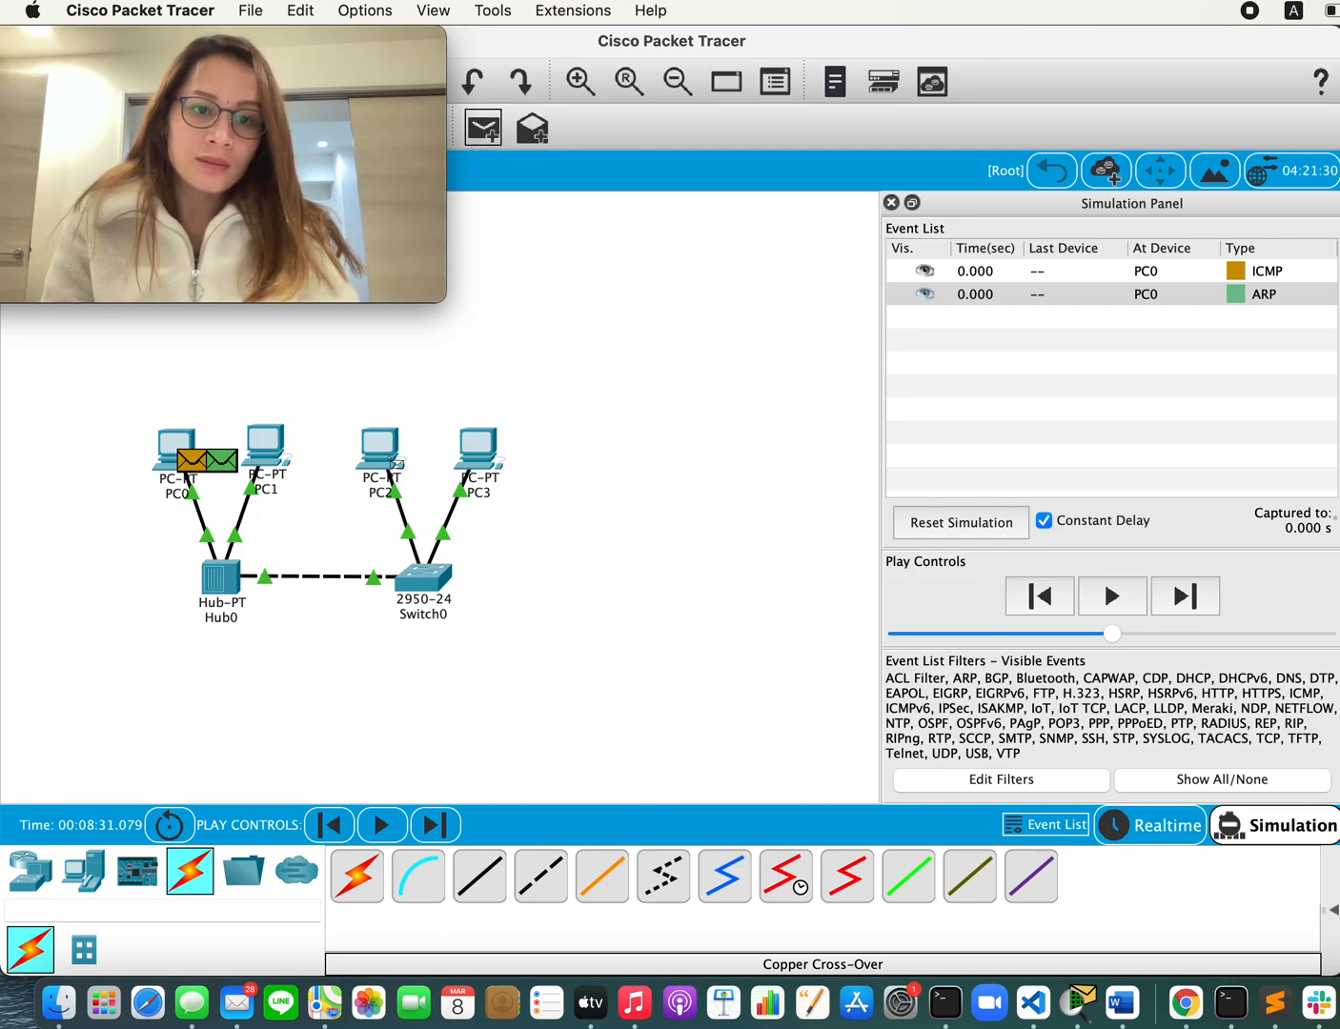
left_click(393, 461)
left_click(475, 464)
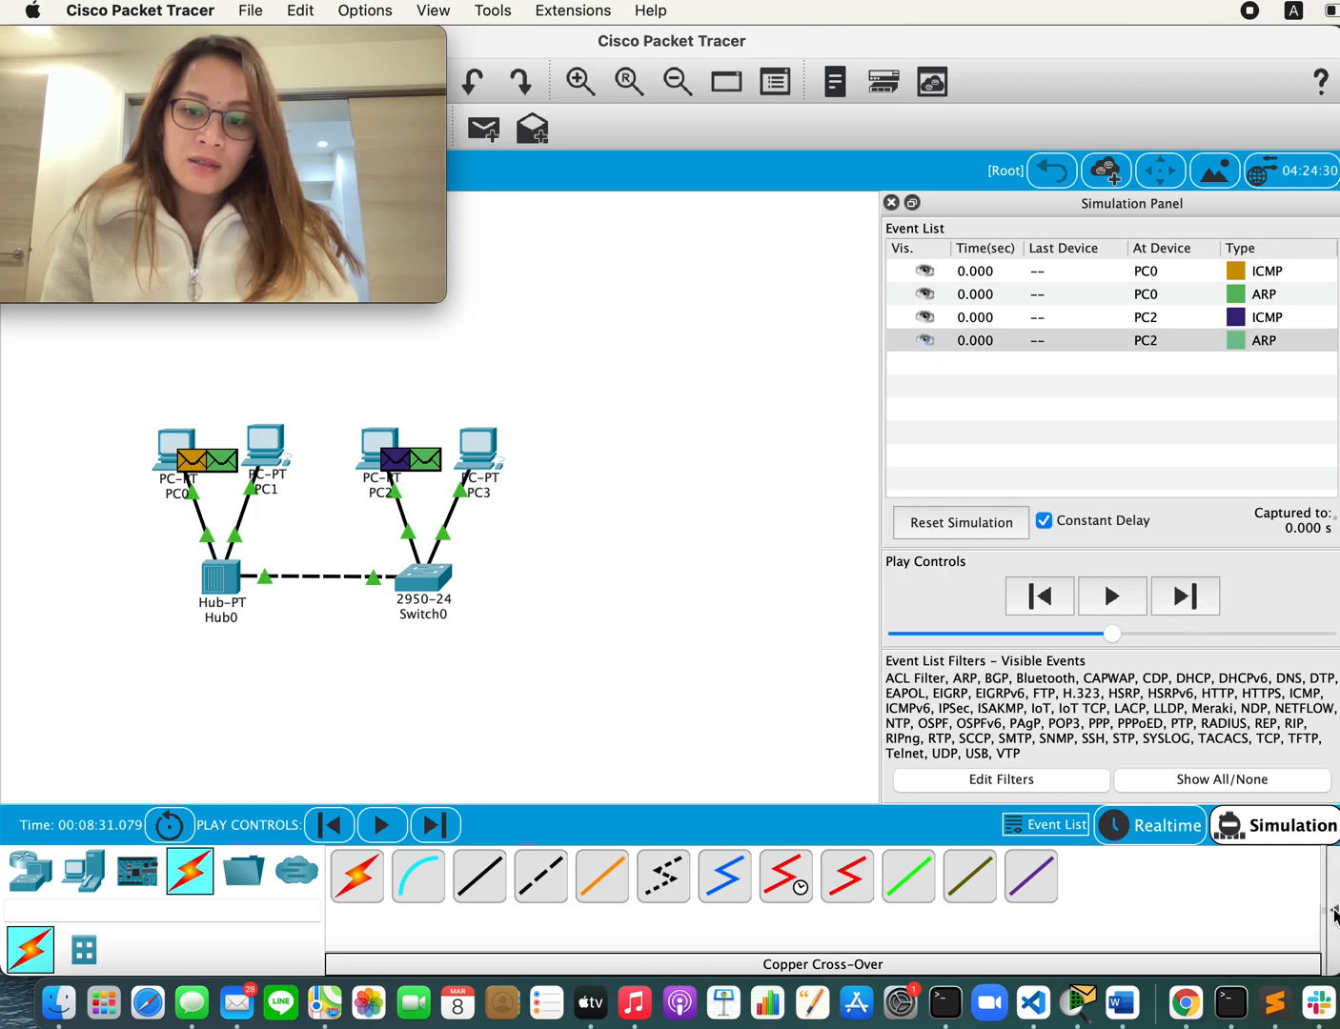
Step: Show the PDU list and advance the simulation event by event until the message from PC2 to PC3 completes
left_click(1335, 912)
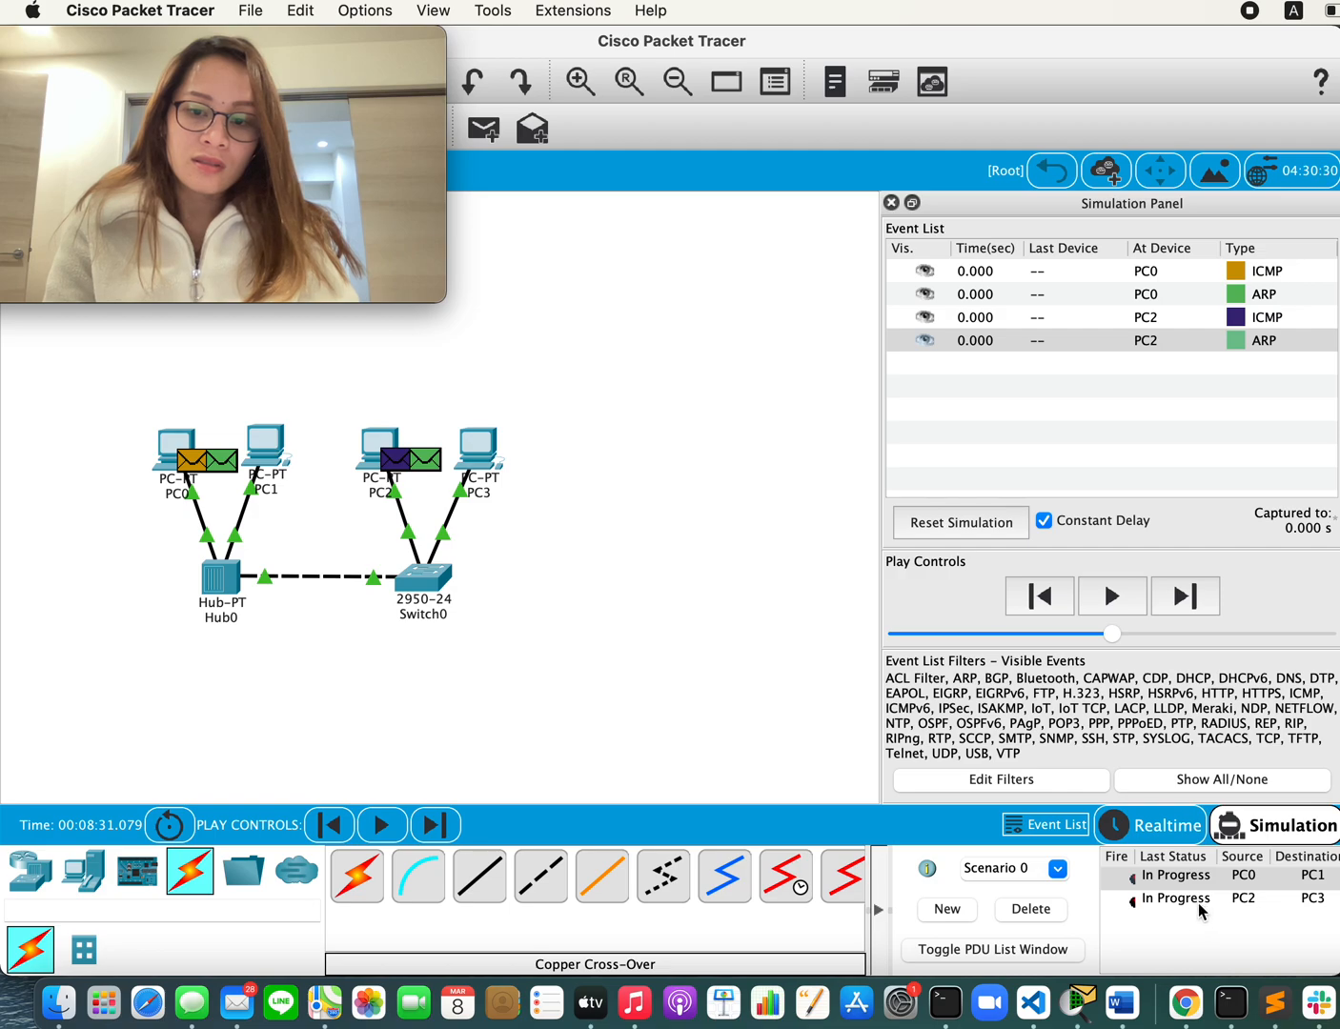
left_click(1182, 596)
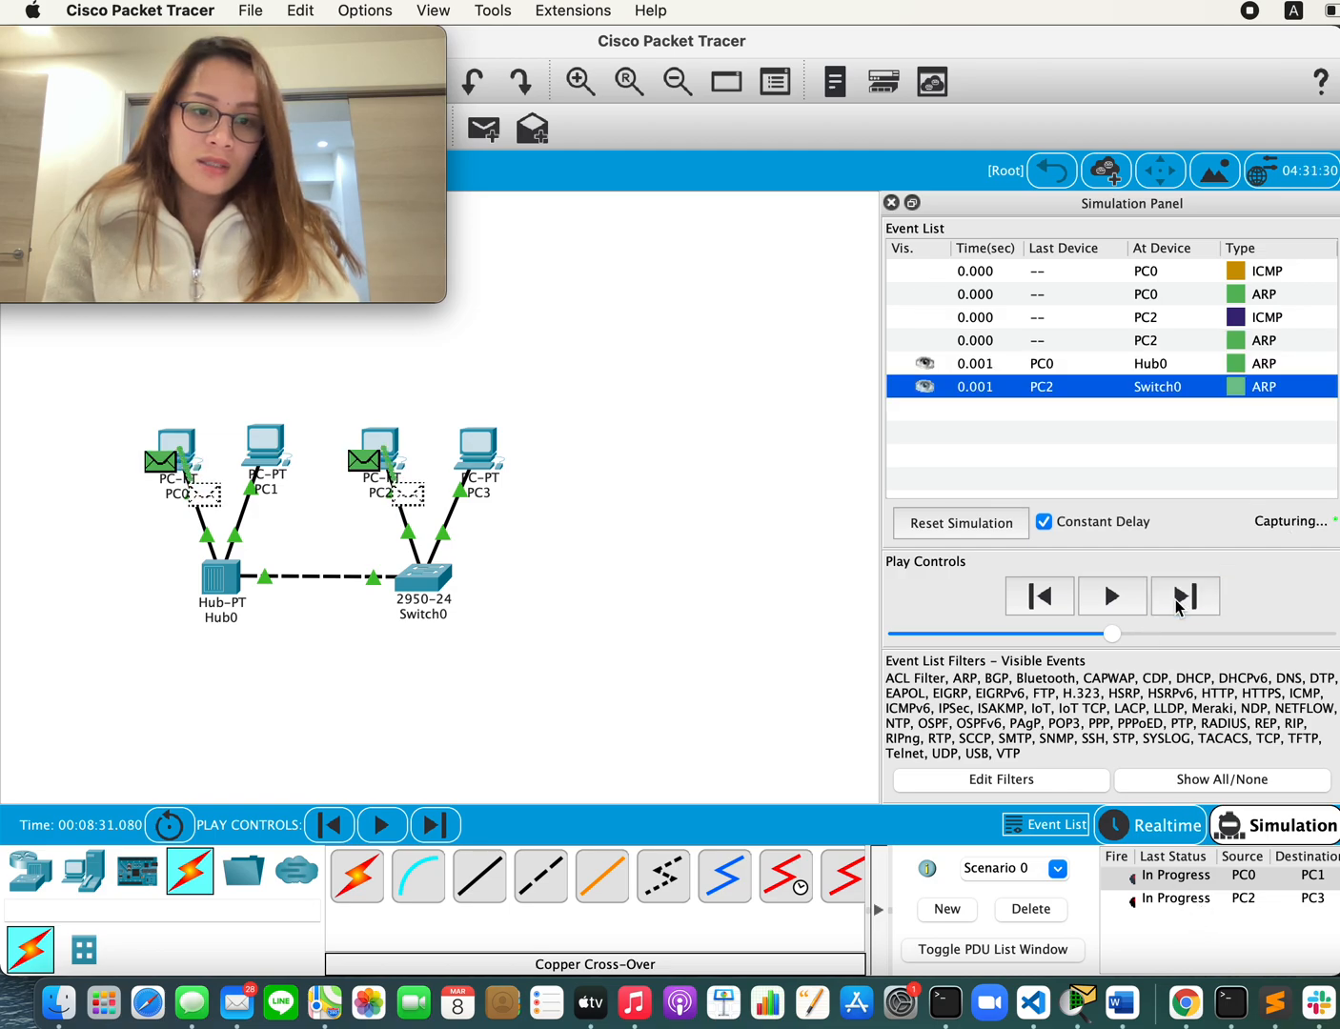
left_click(1182, 597)
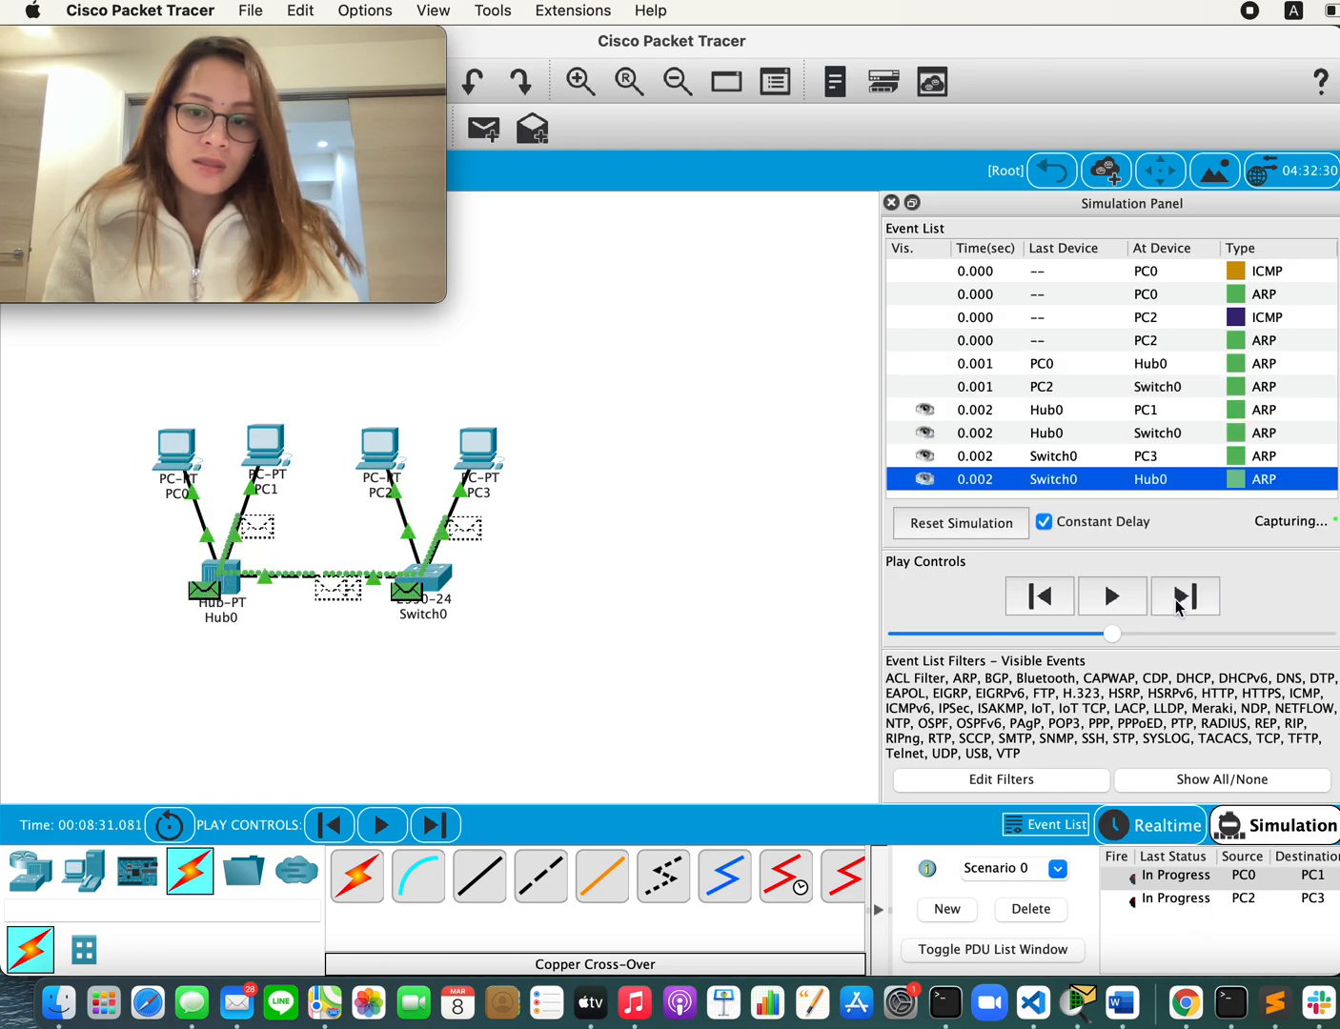
left_click(1181, 598)
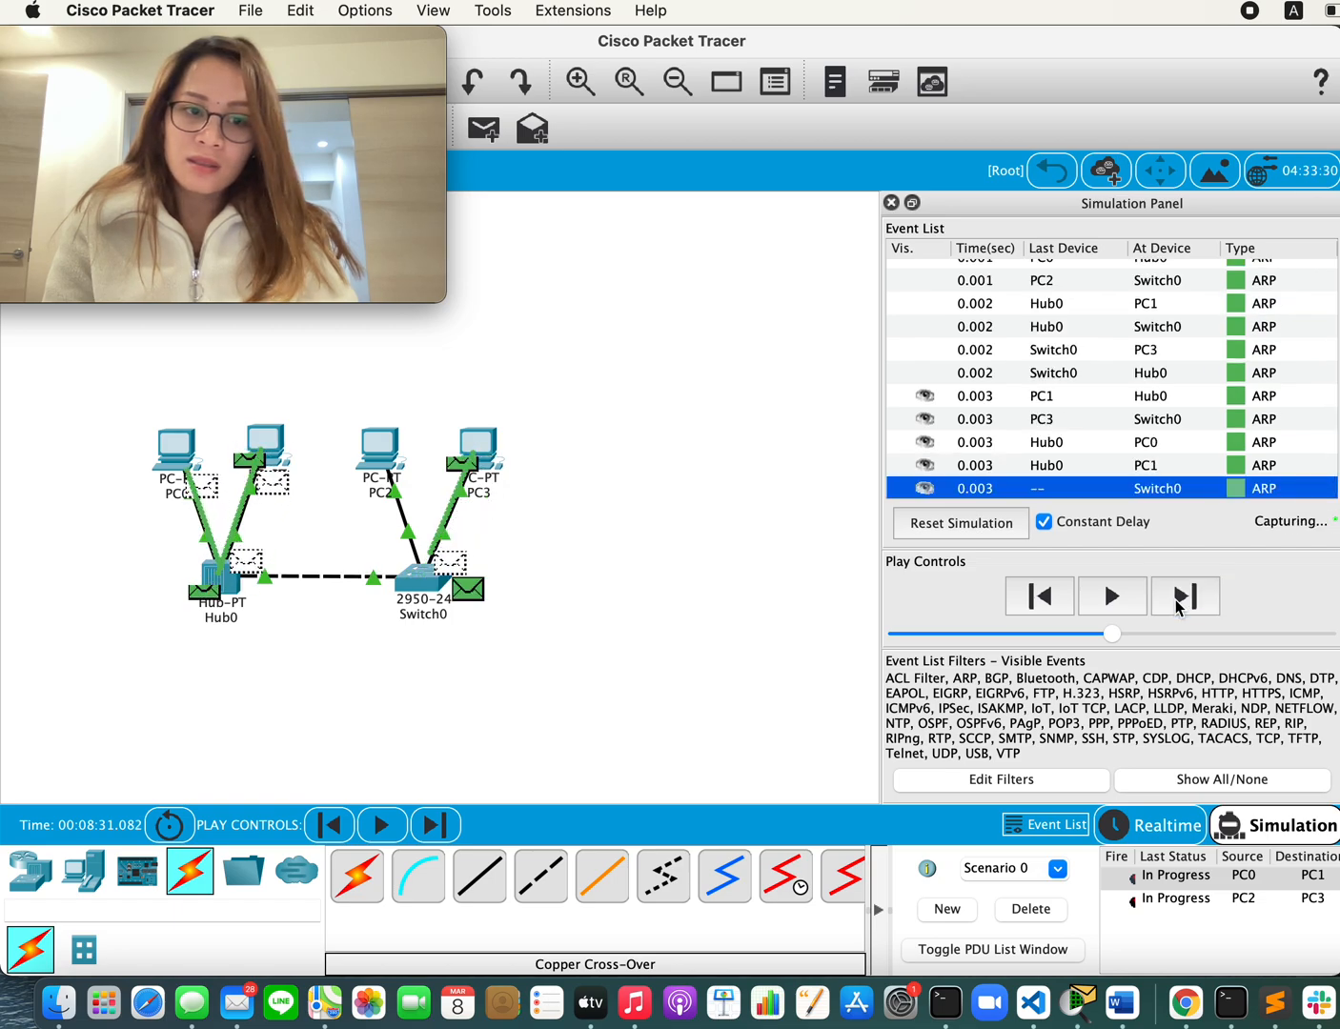
left_click(1176, 602)
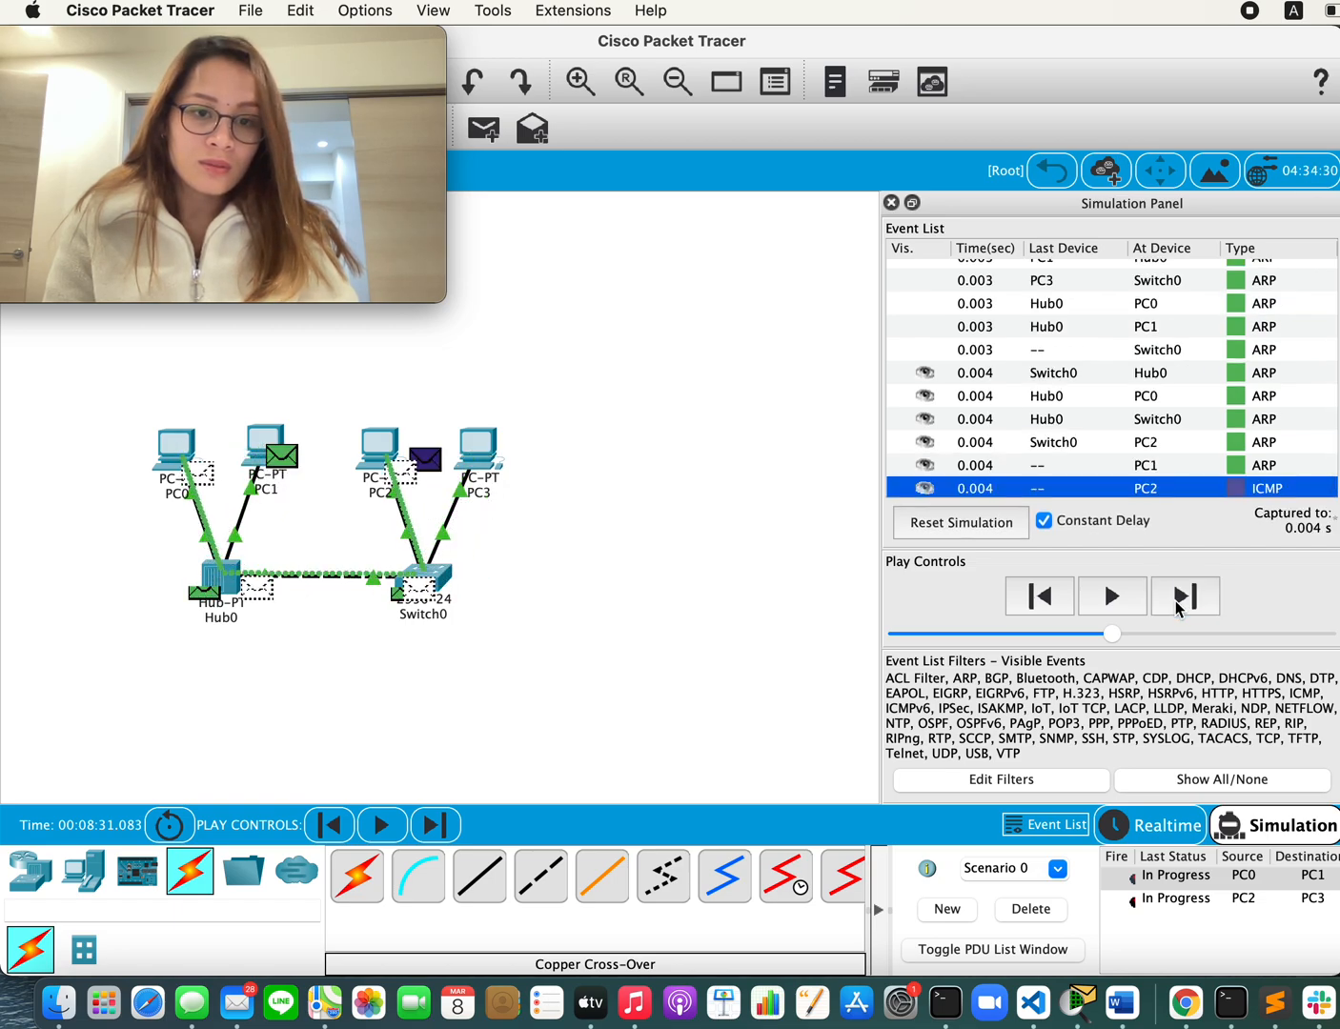
left_click(1178, 604)
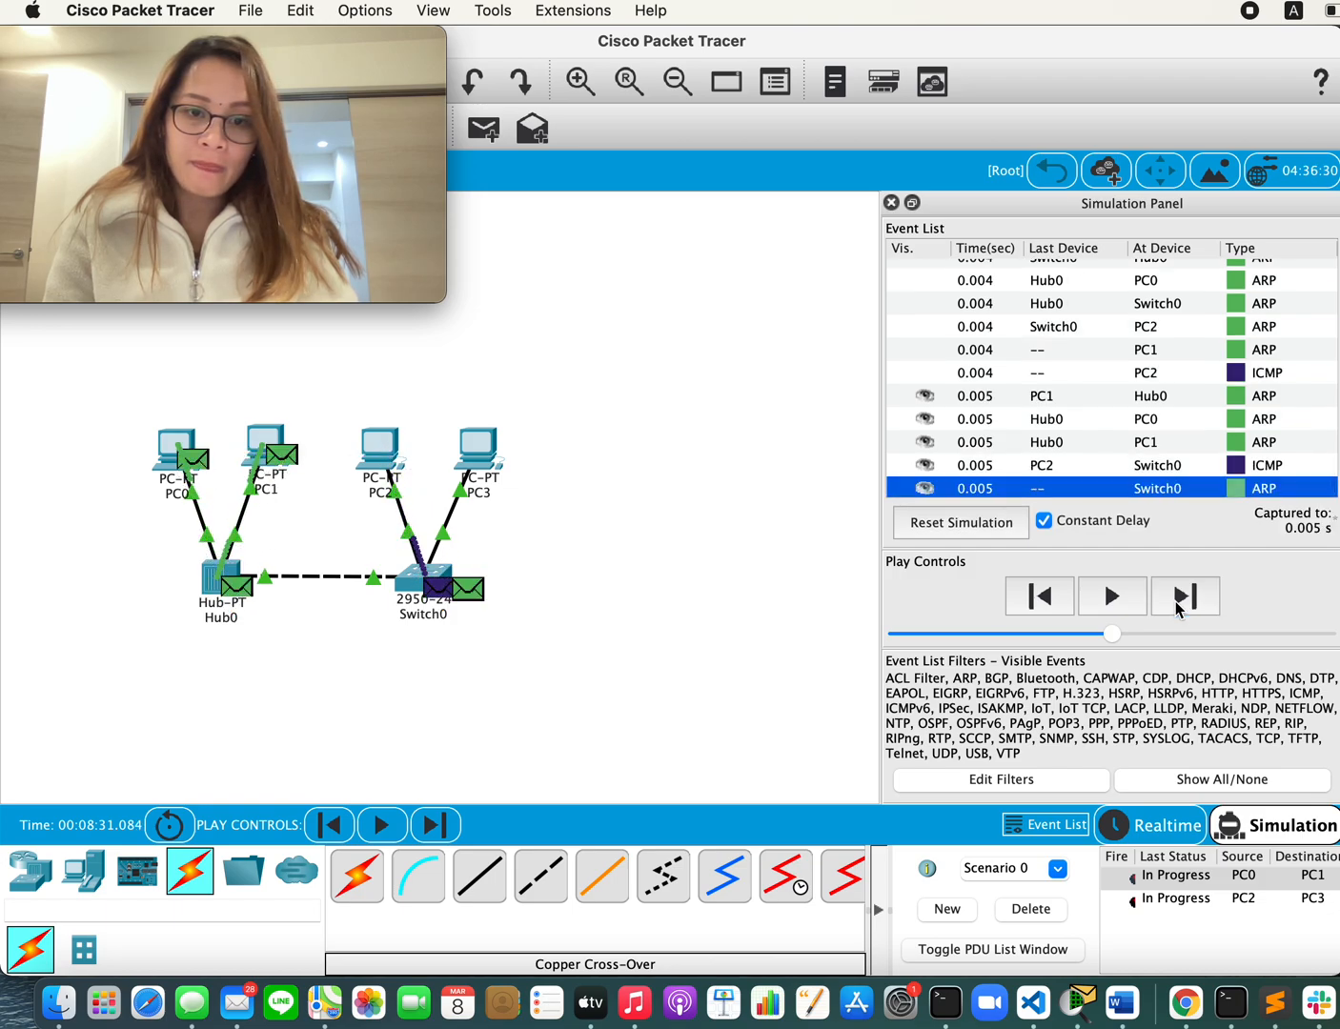
left_click(1176, 603)
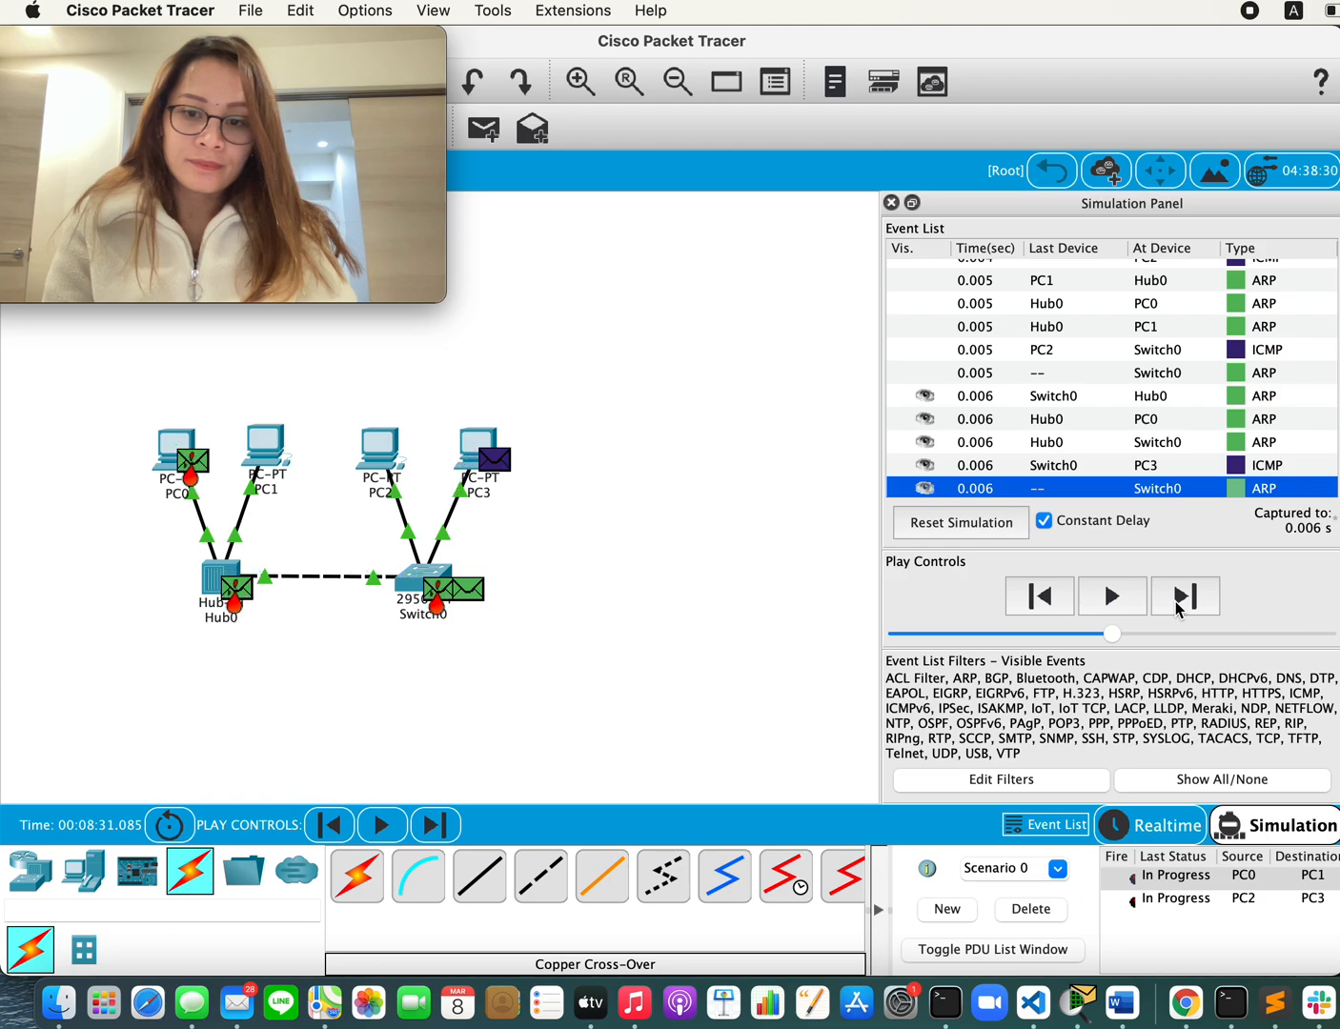
left_click(1177, 601)
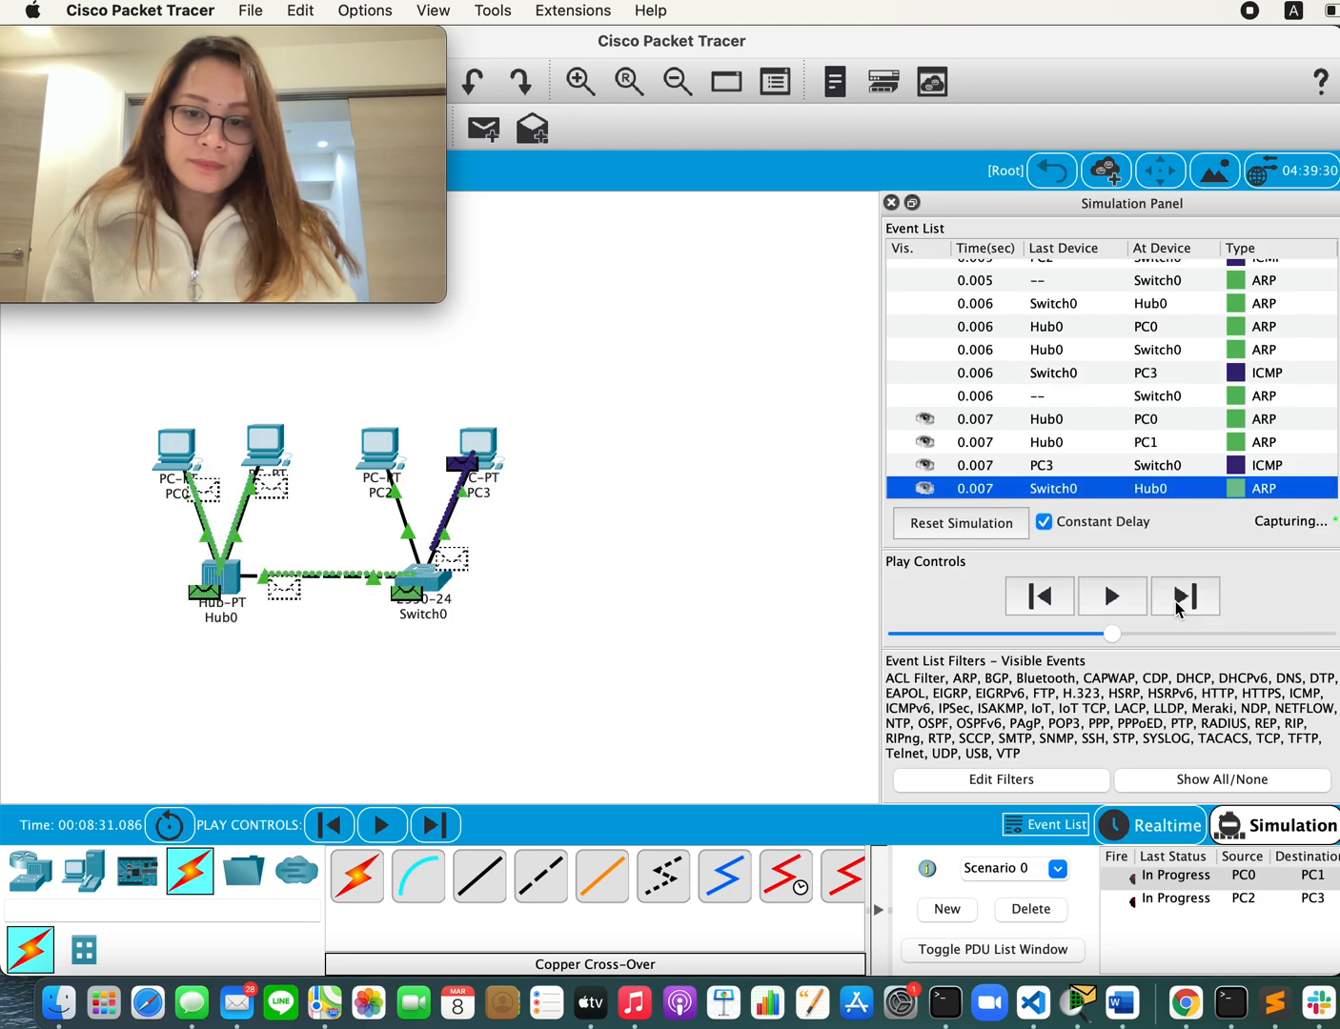
left_click(1177, 603)
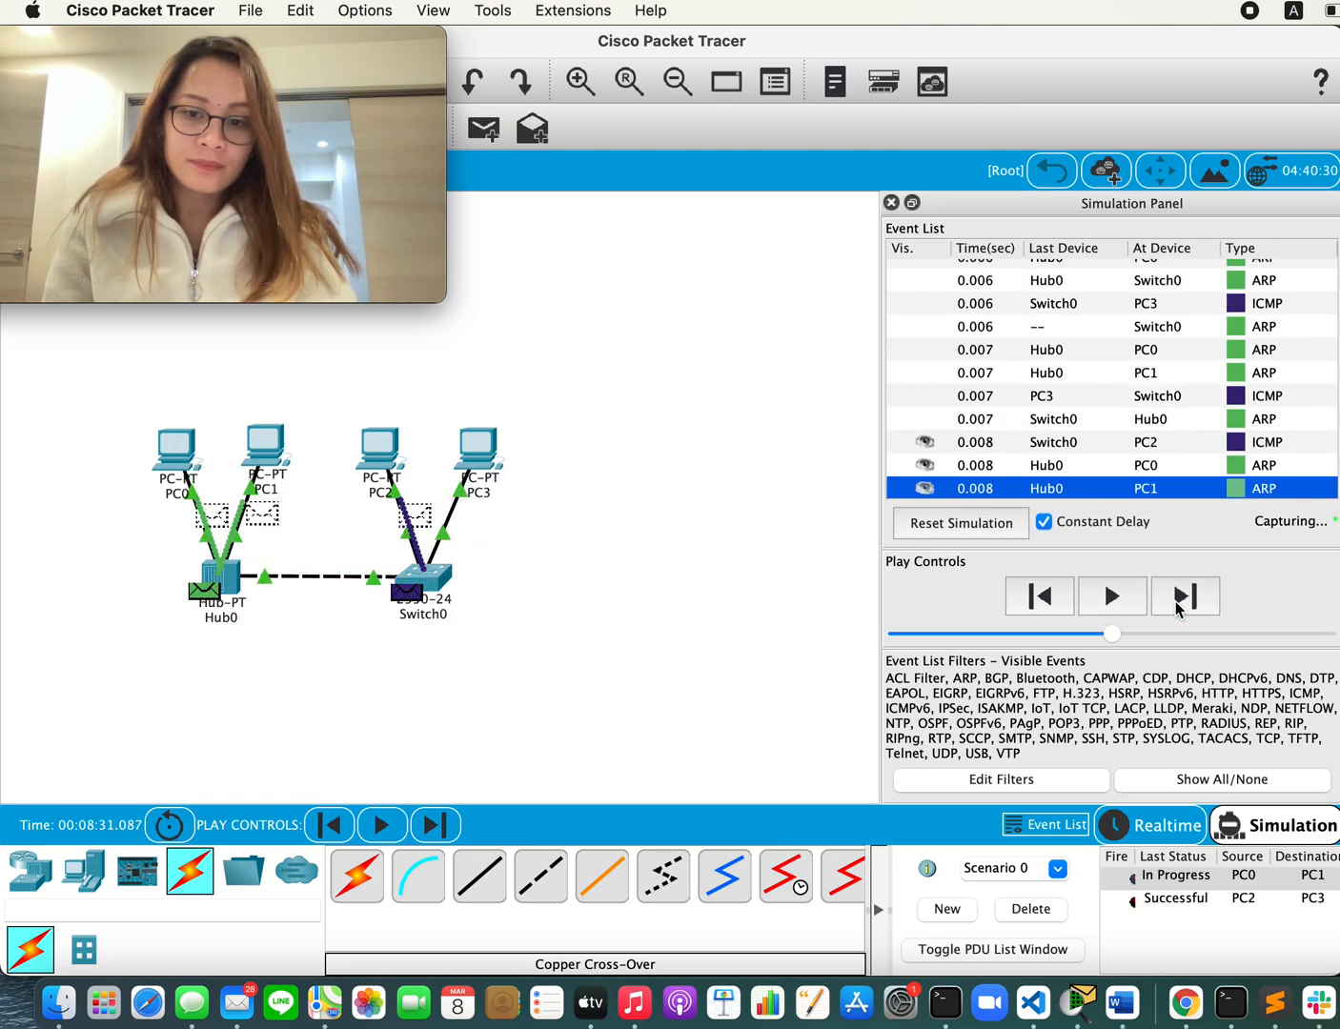
left_click(1177, 604)
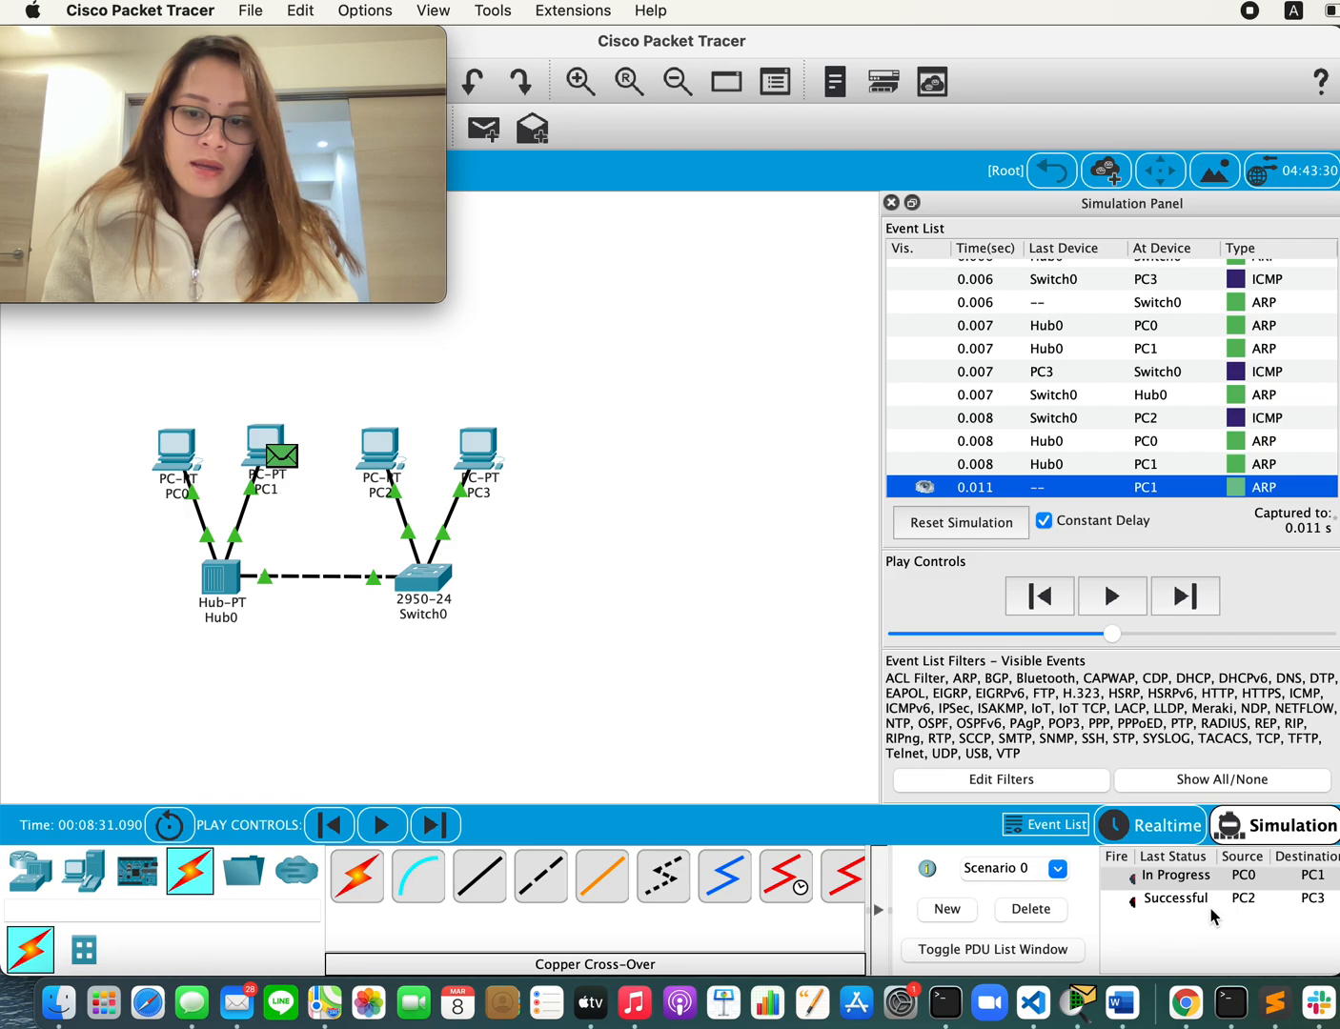
Step: Check both messages in the PDU list and keep advancing the simulation until the message from PC0 to PC1 completes
scroll(1213, 916, "right", 3)
scroll(1212, 916, "left", 3)
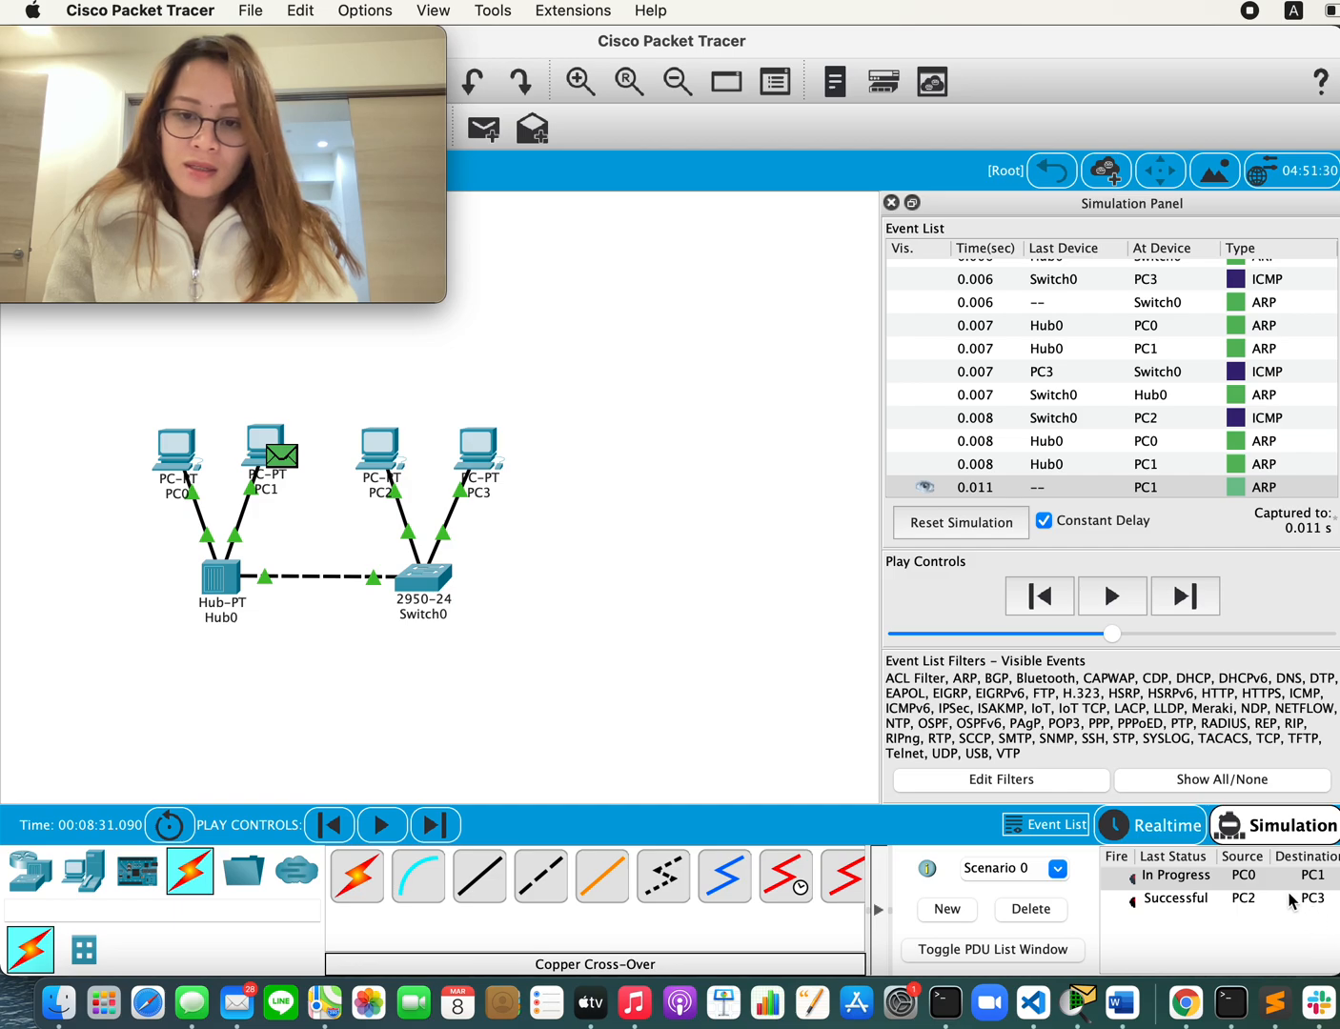
scroll(1292, 901, "right", 3)
scroll(1287, 900, "left", 3)
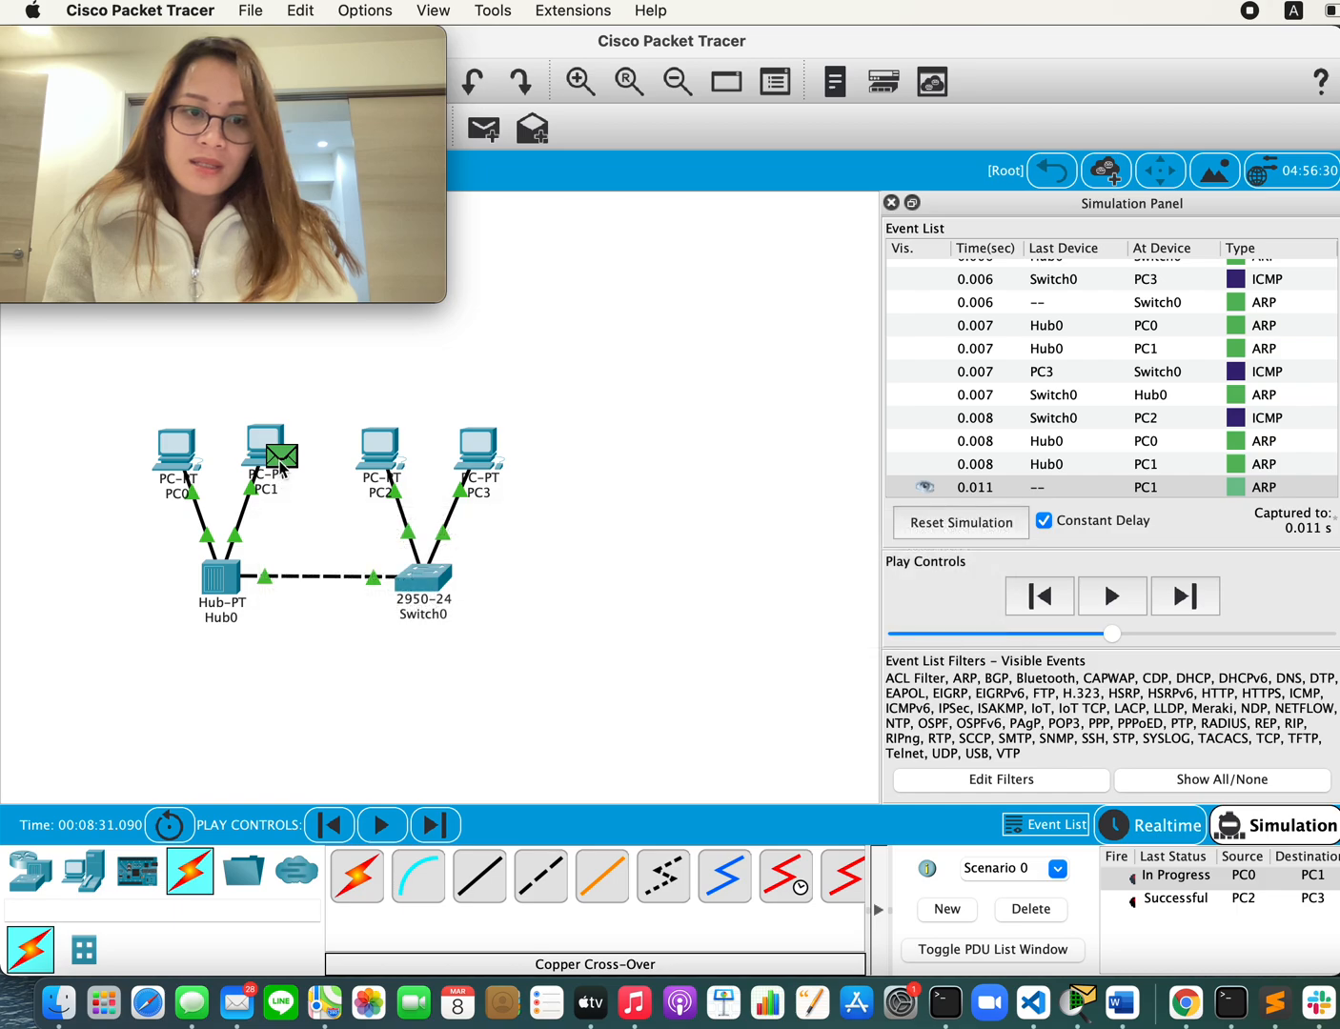
left_click(1180, 602)
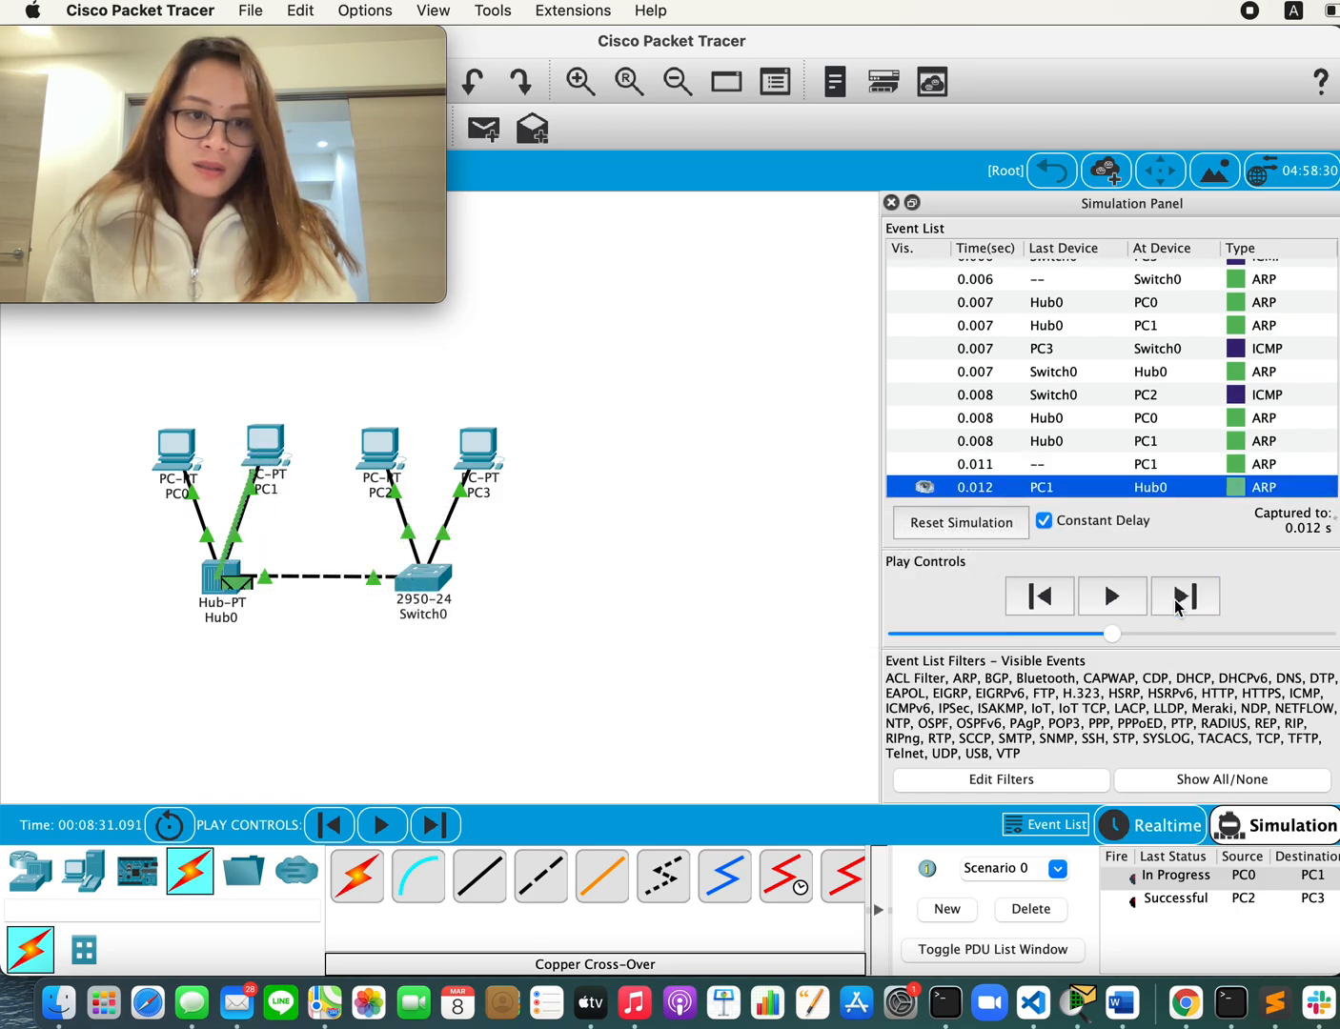
left_click(1180, 601)
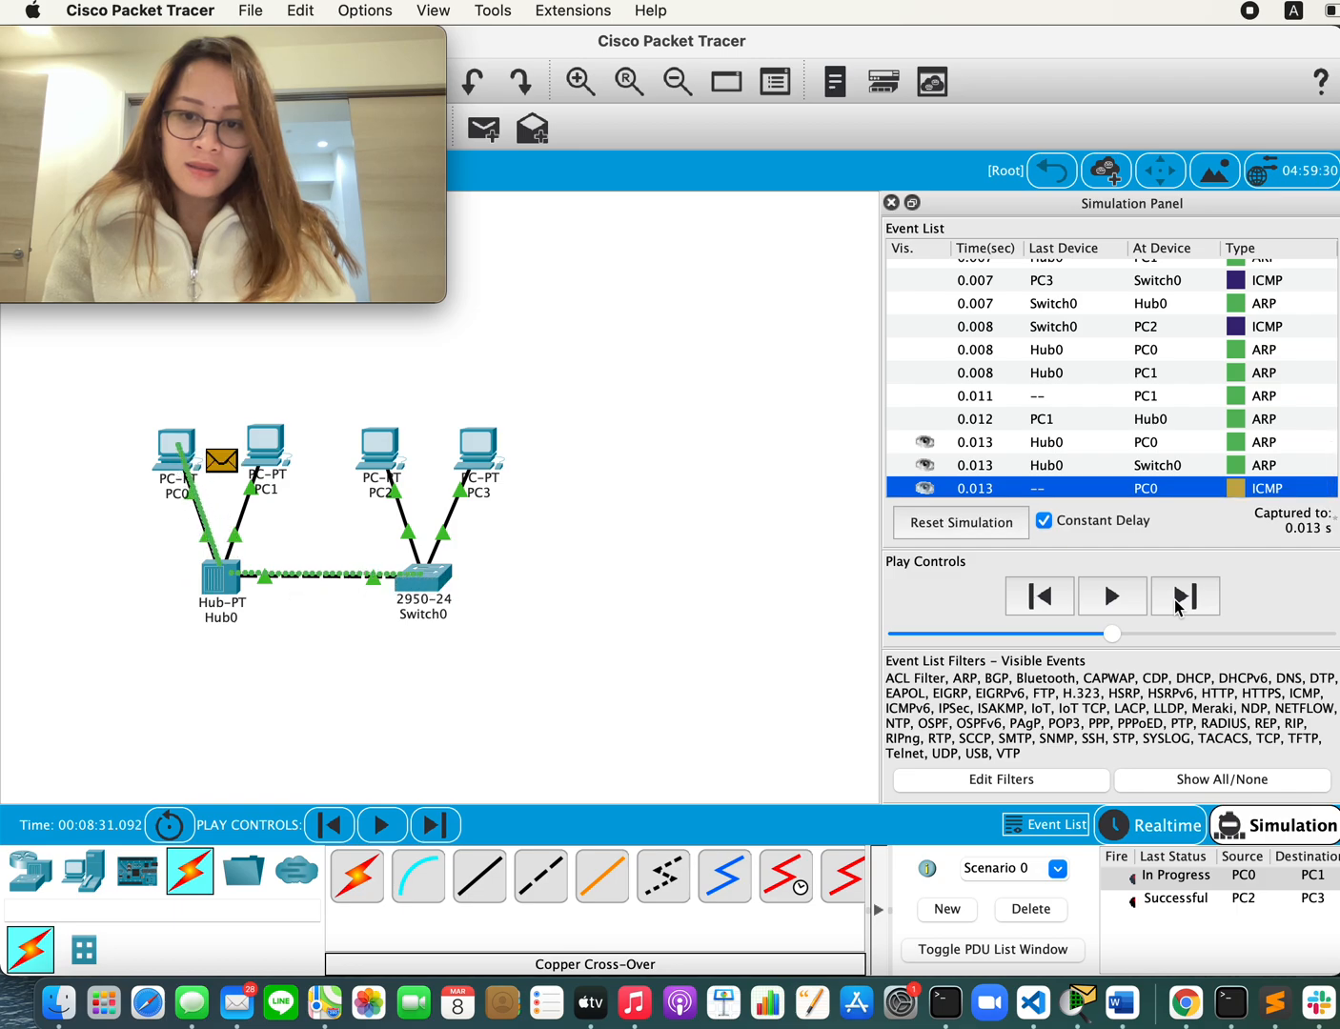
left_click(1180, 602)
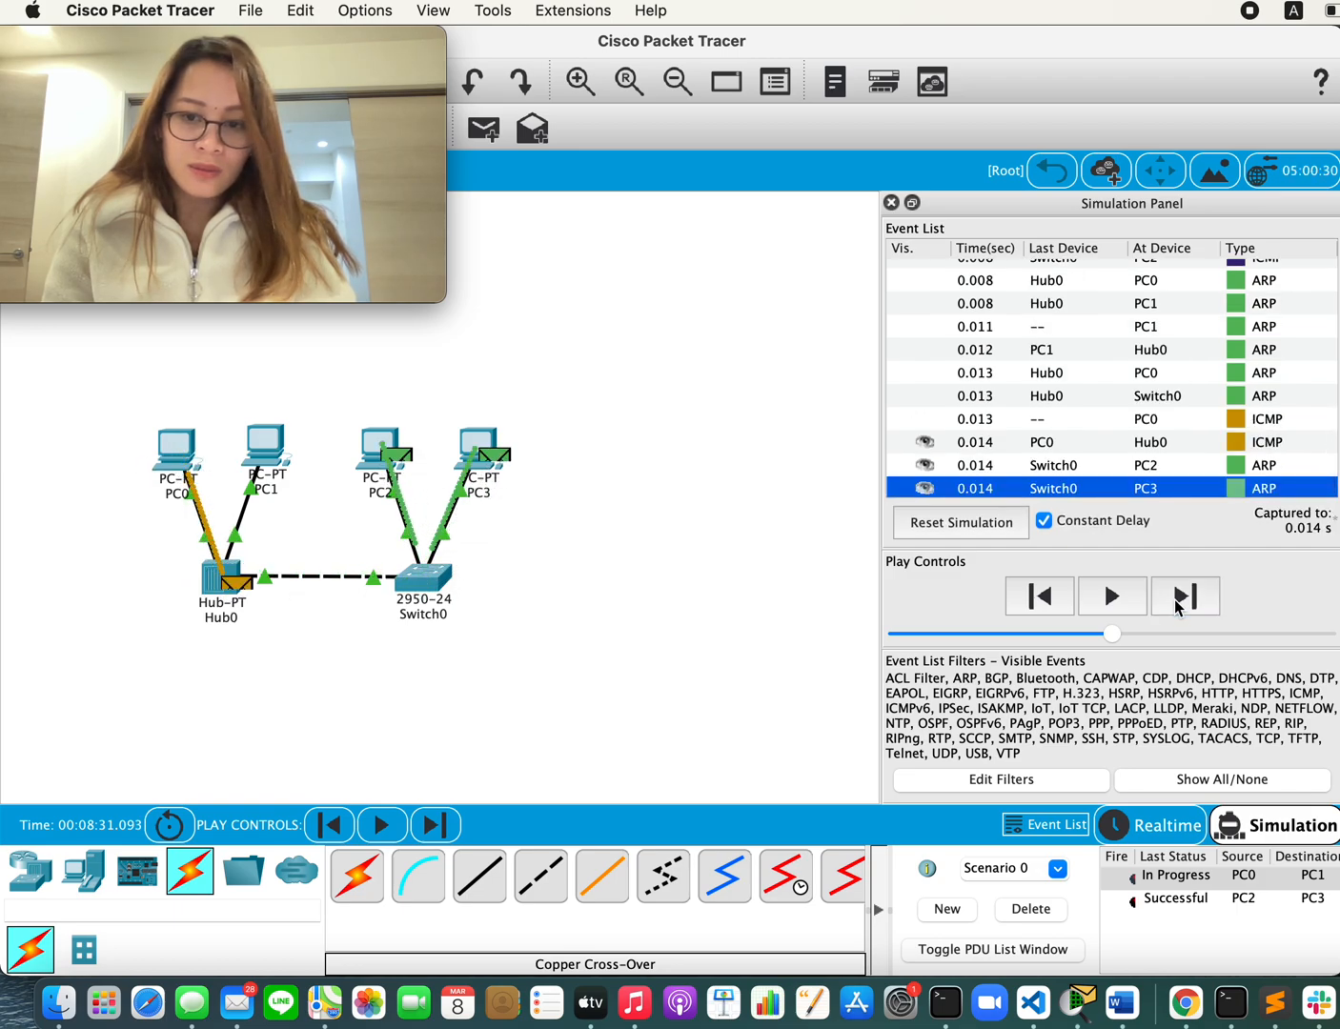
left_click(1180, 602)
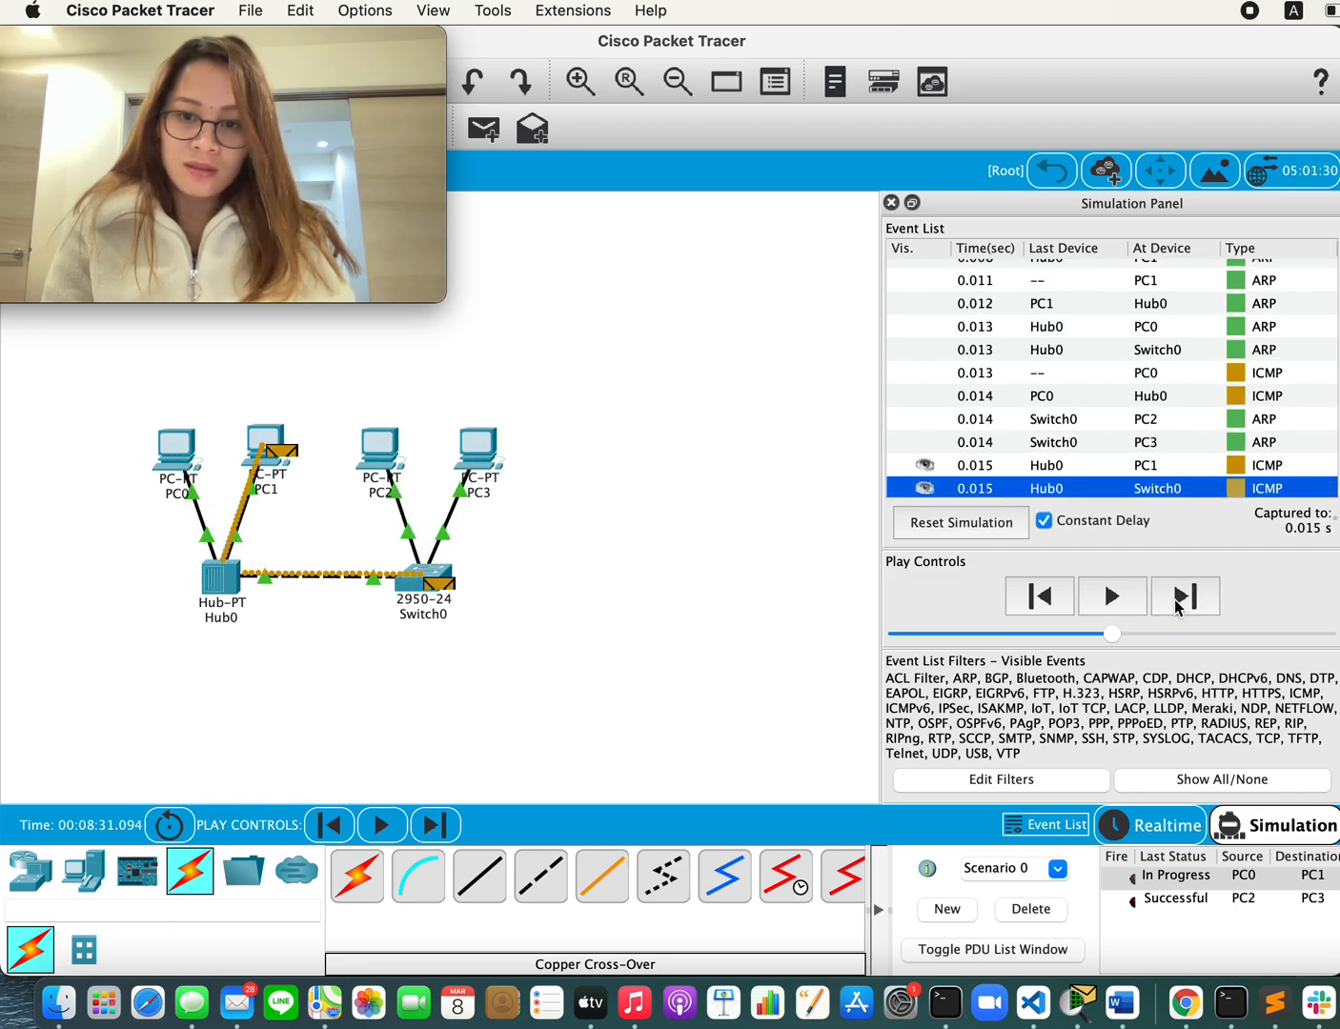
left_click(1180, 603)
left_click(1180, 602)
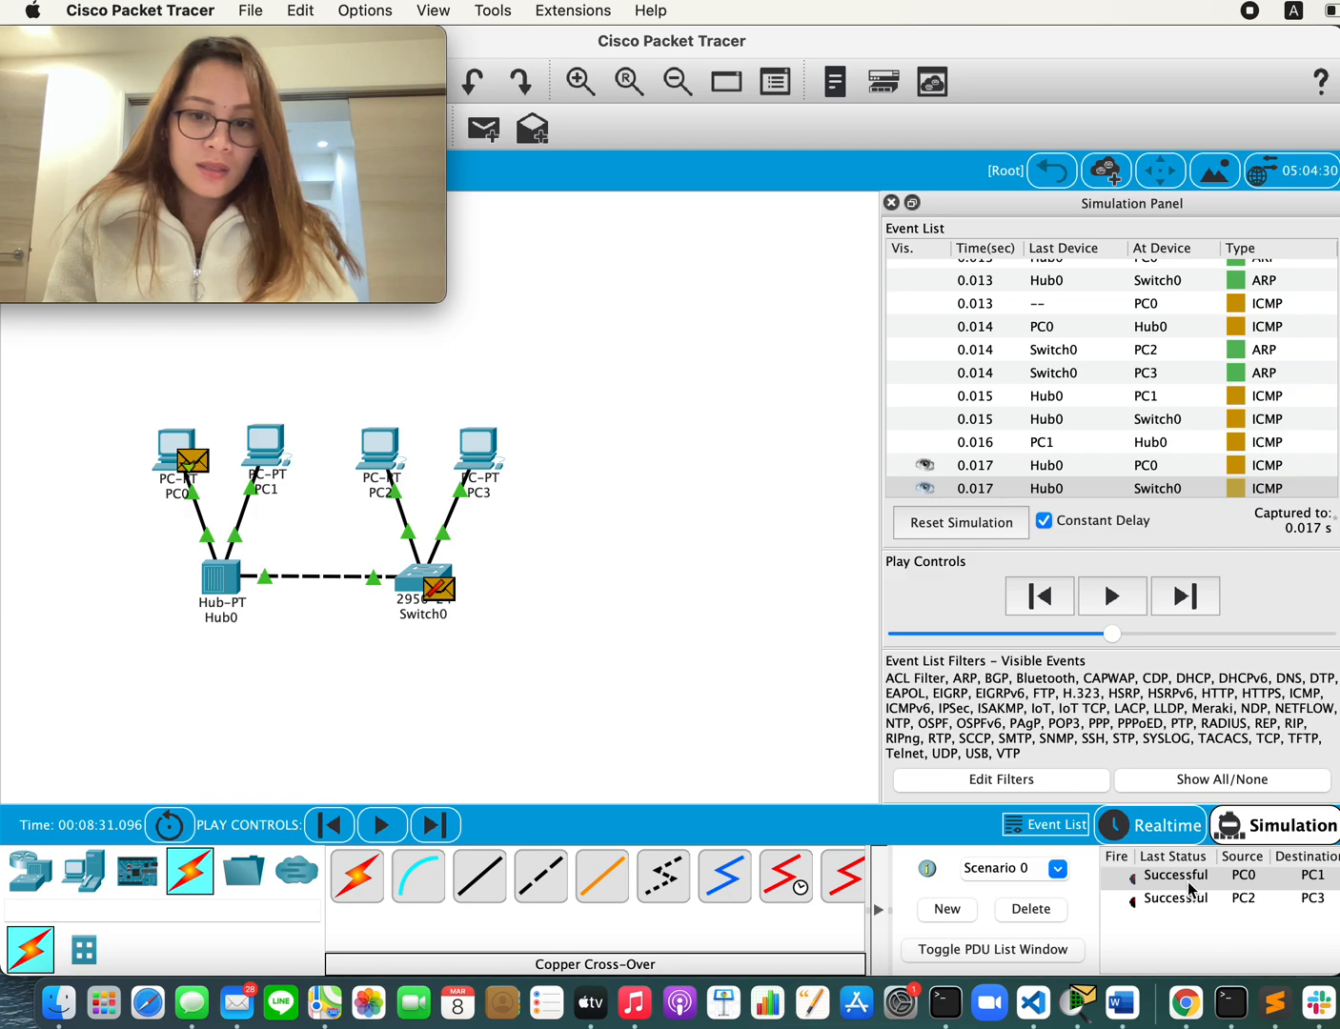
scroll(1201, 885, "right", 3)
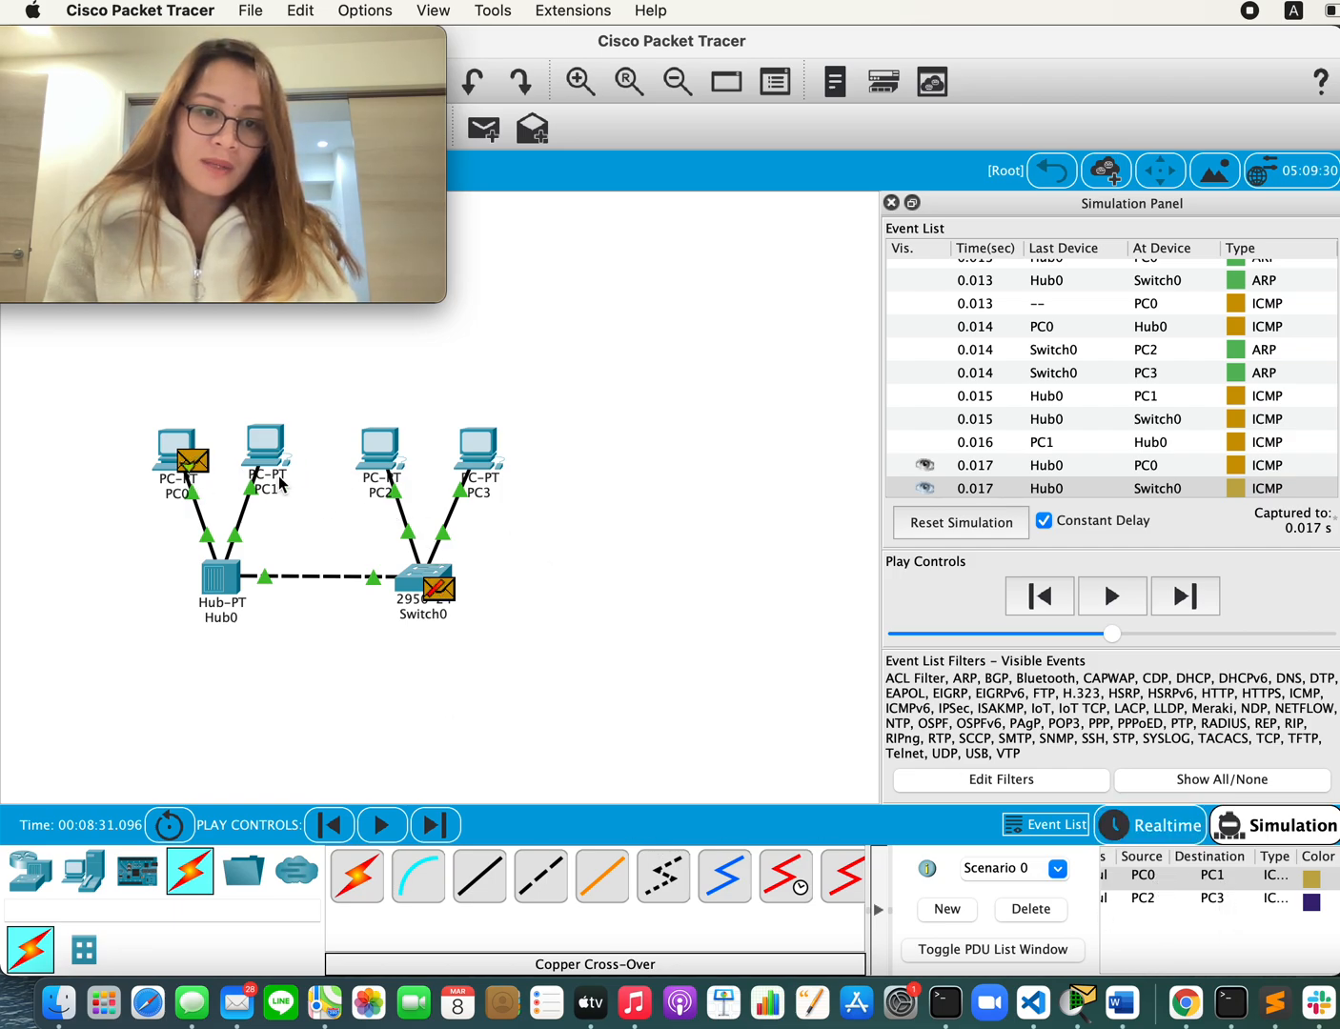
left_click(1186, 597)
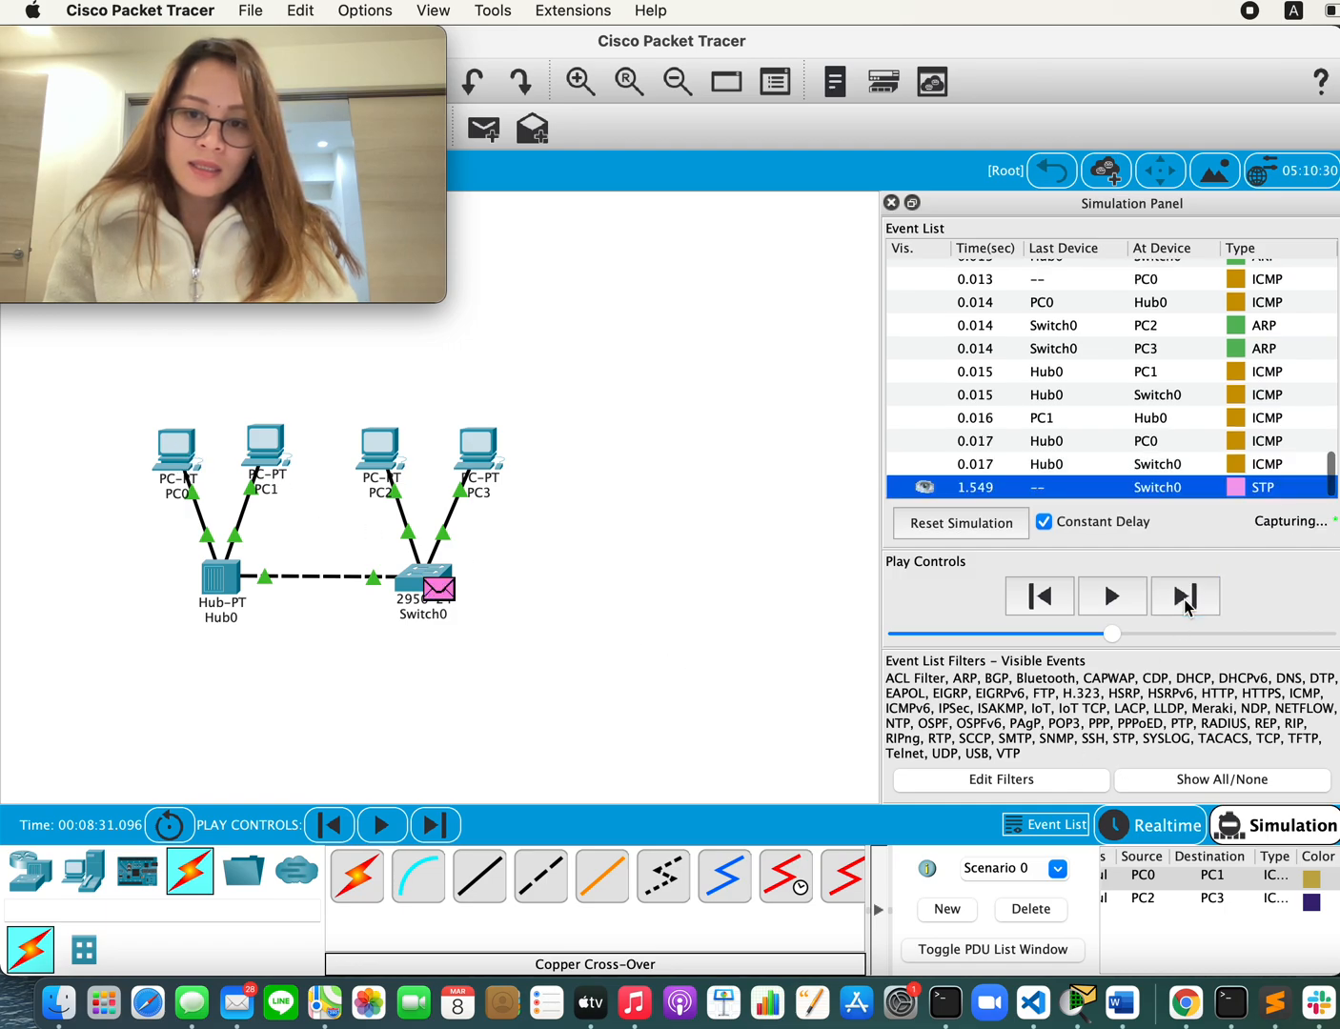
scroll(1250, 889, "left", 5)
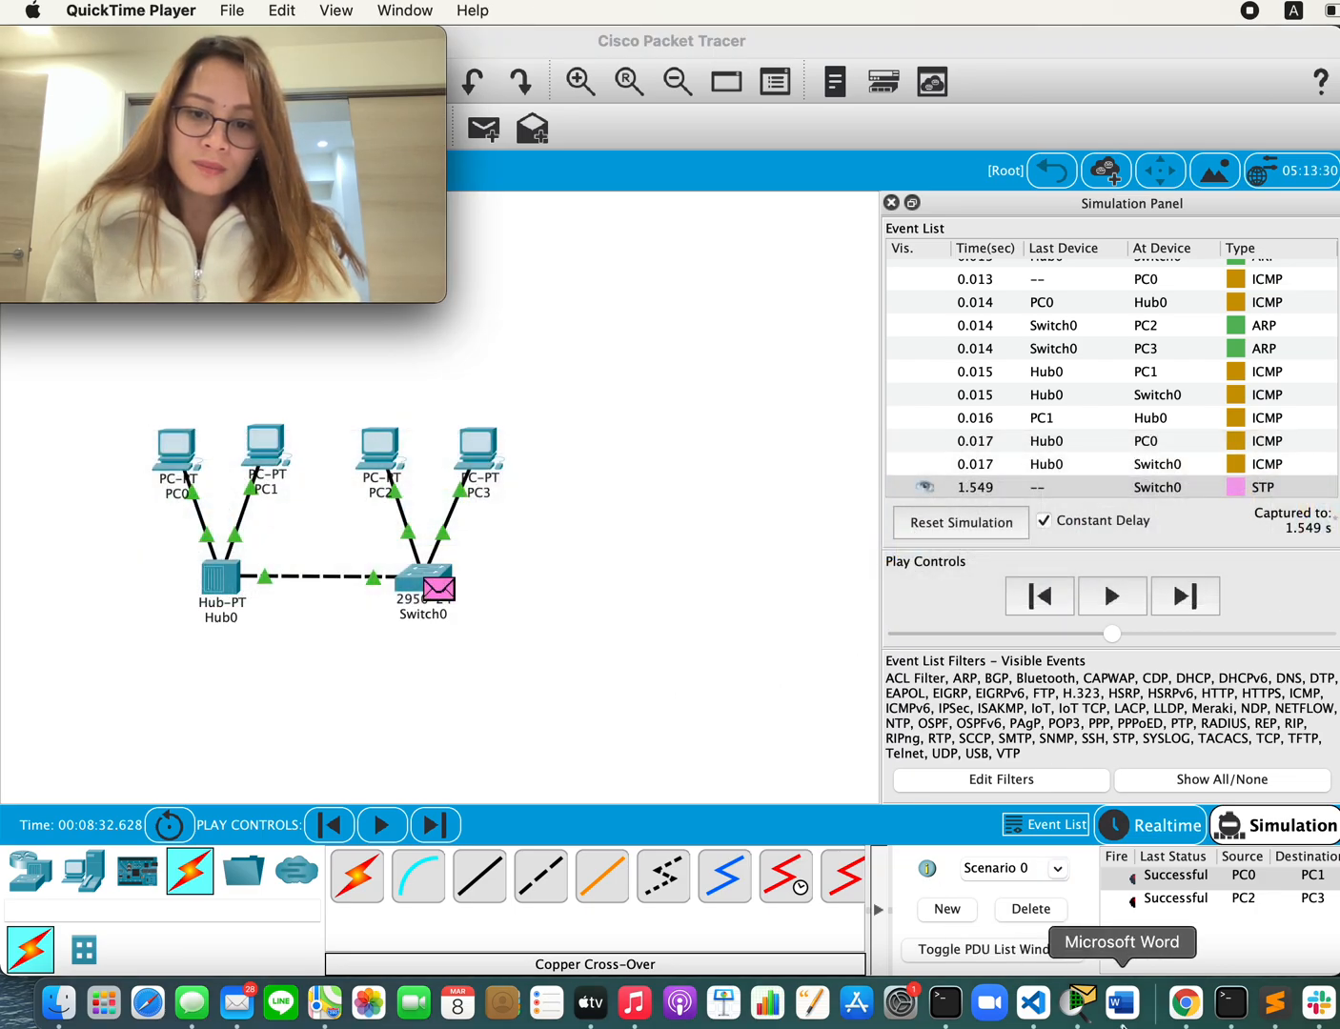
Step: Switch the network back to Realtime mode and read the exercise questions in the Word document, returning to Cisco Packet Tracer
left_click(1176, 829)
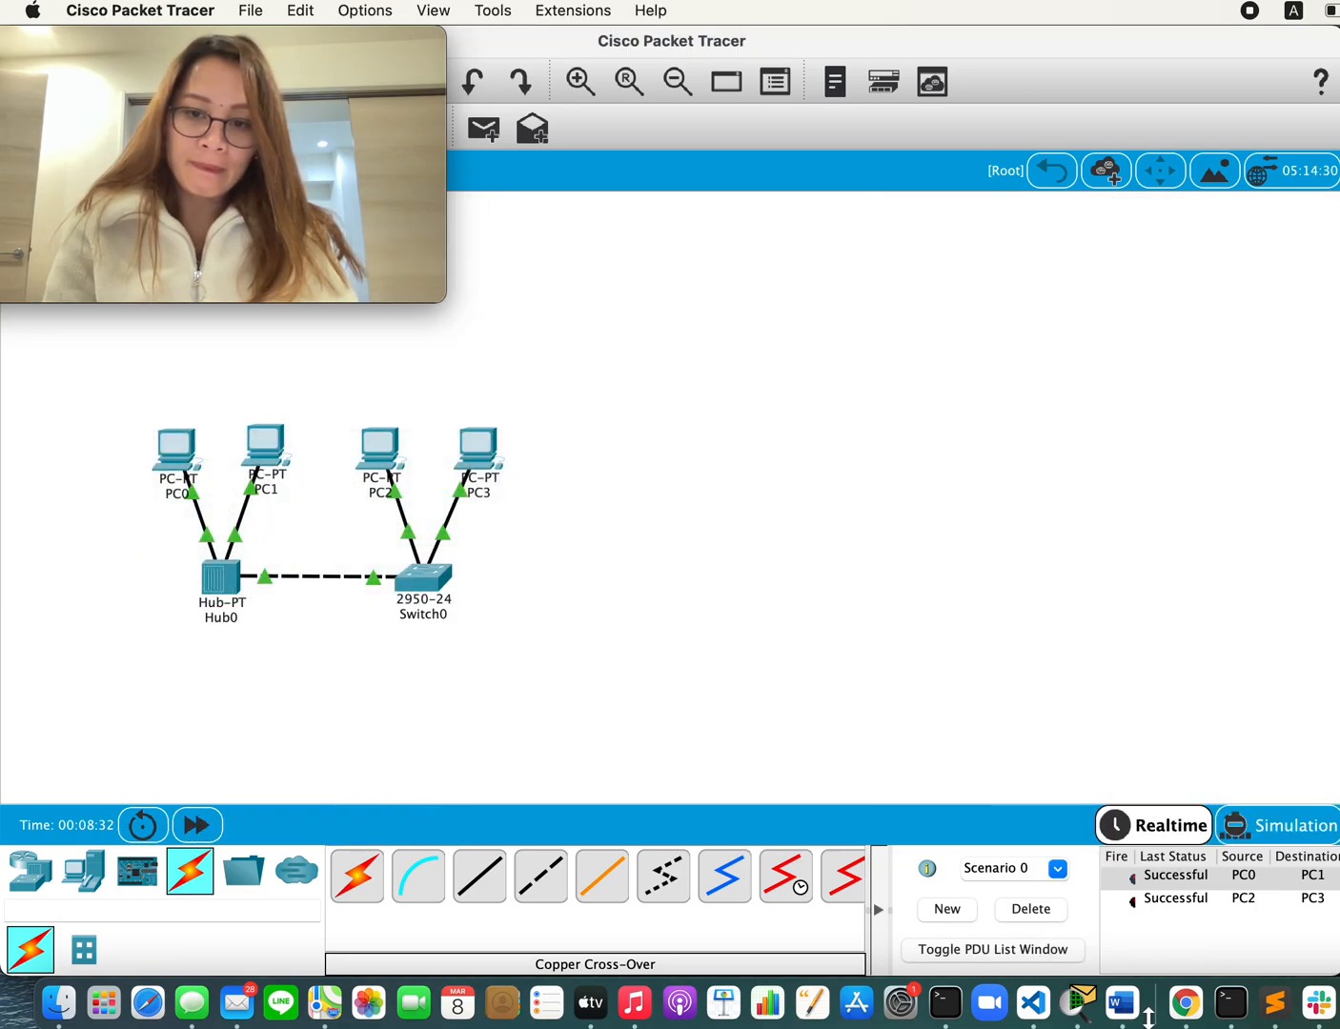
left_click(1120, 1003)
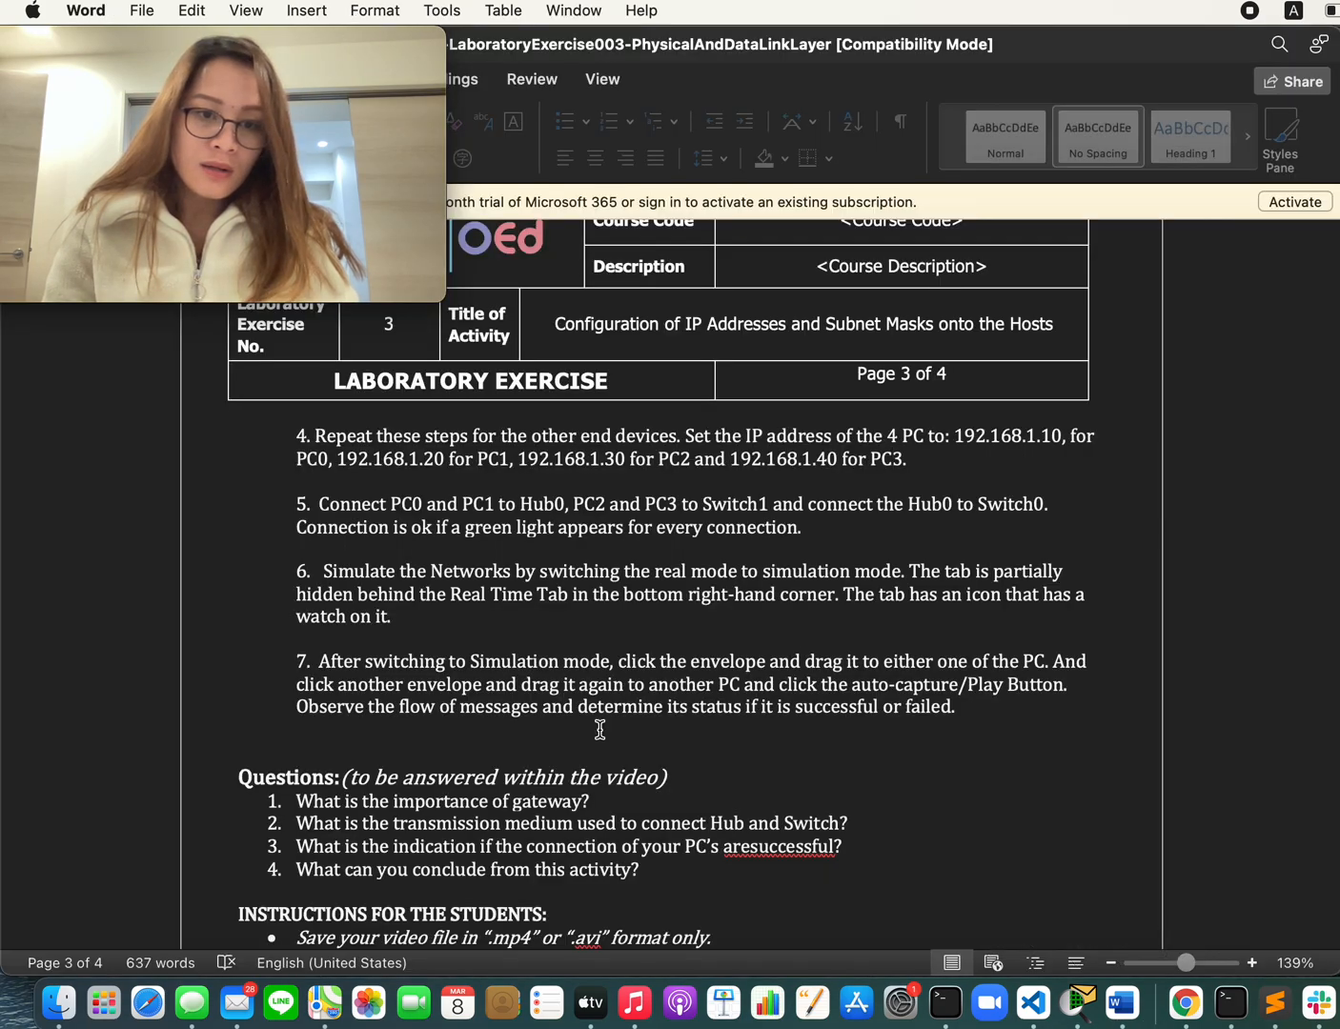
scroll(600, 729, "down", 1)
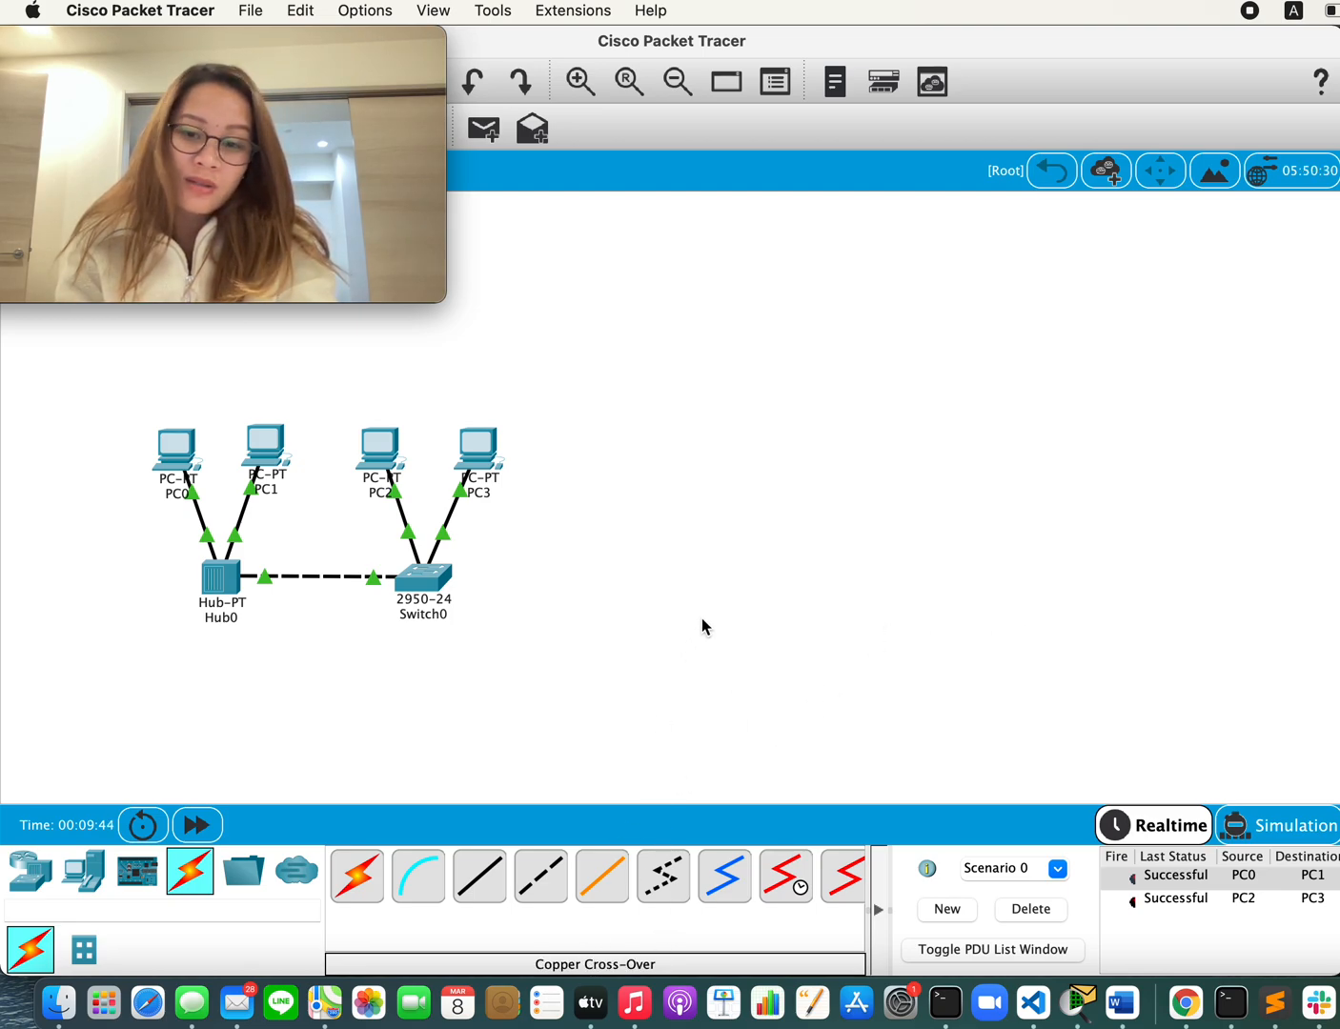
key("super+Tab")
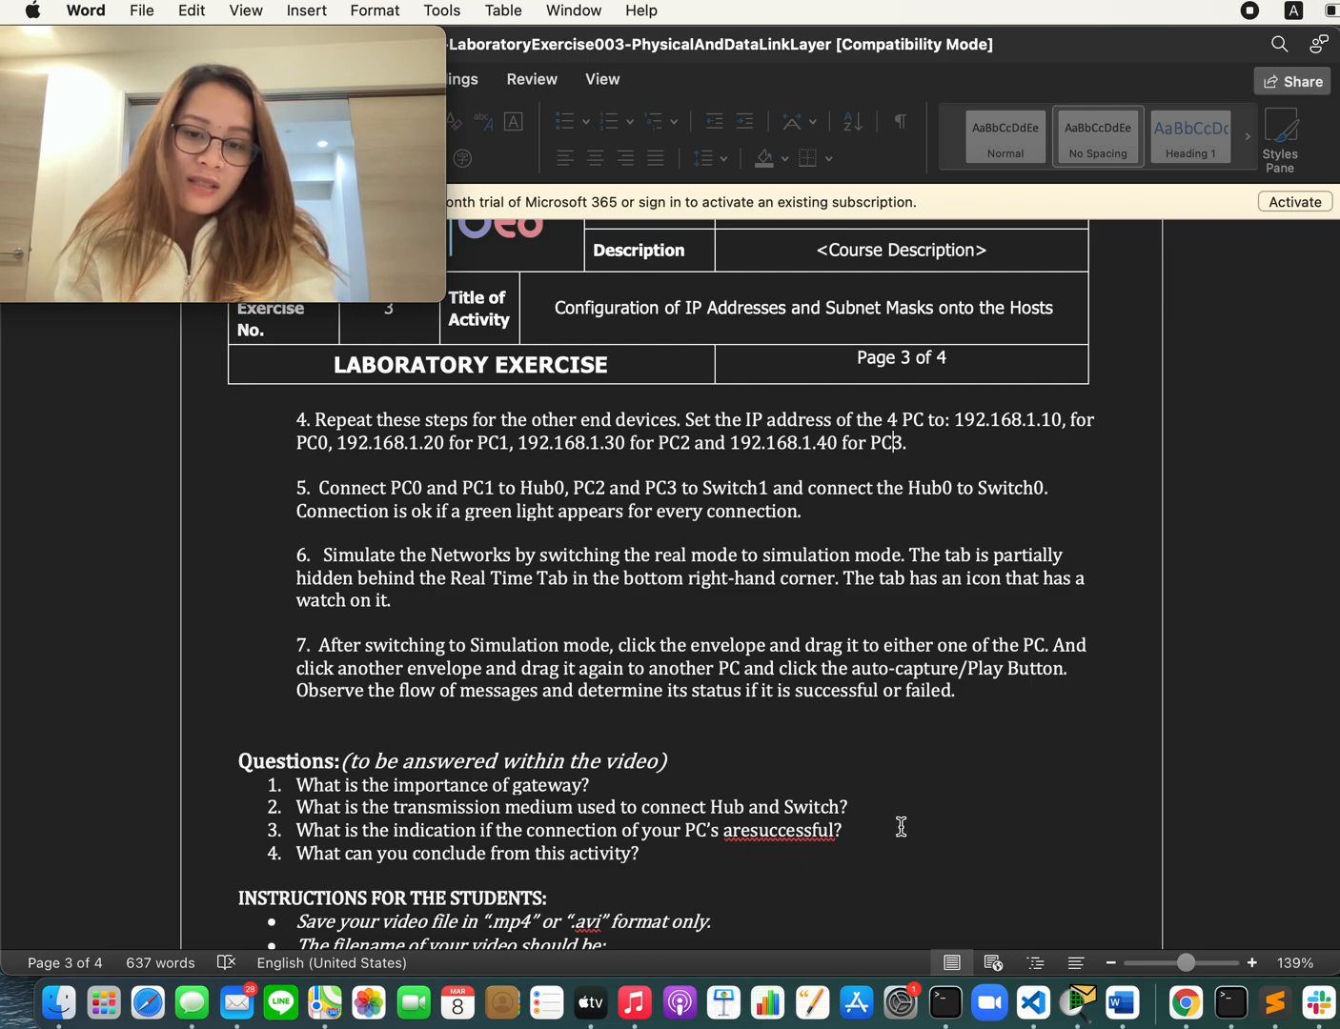
key("super+Tab")
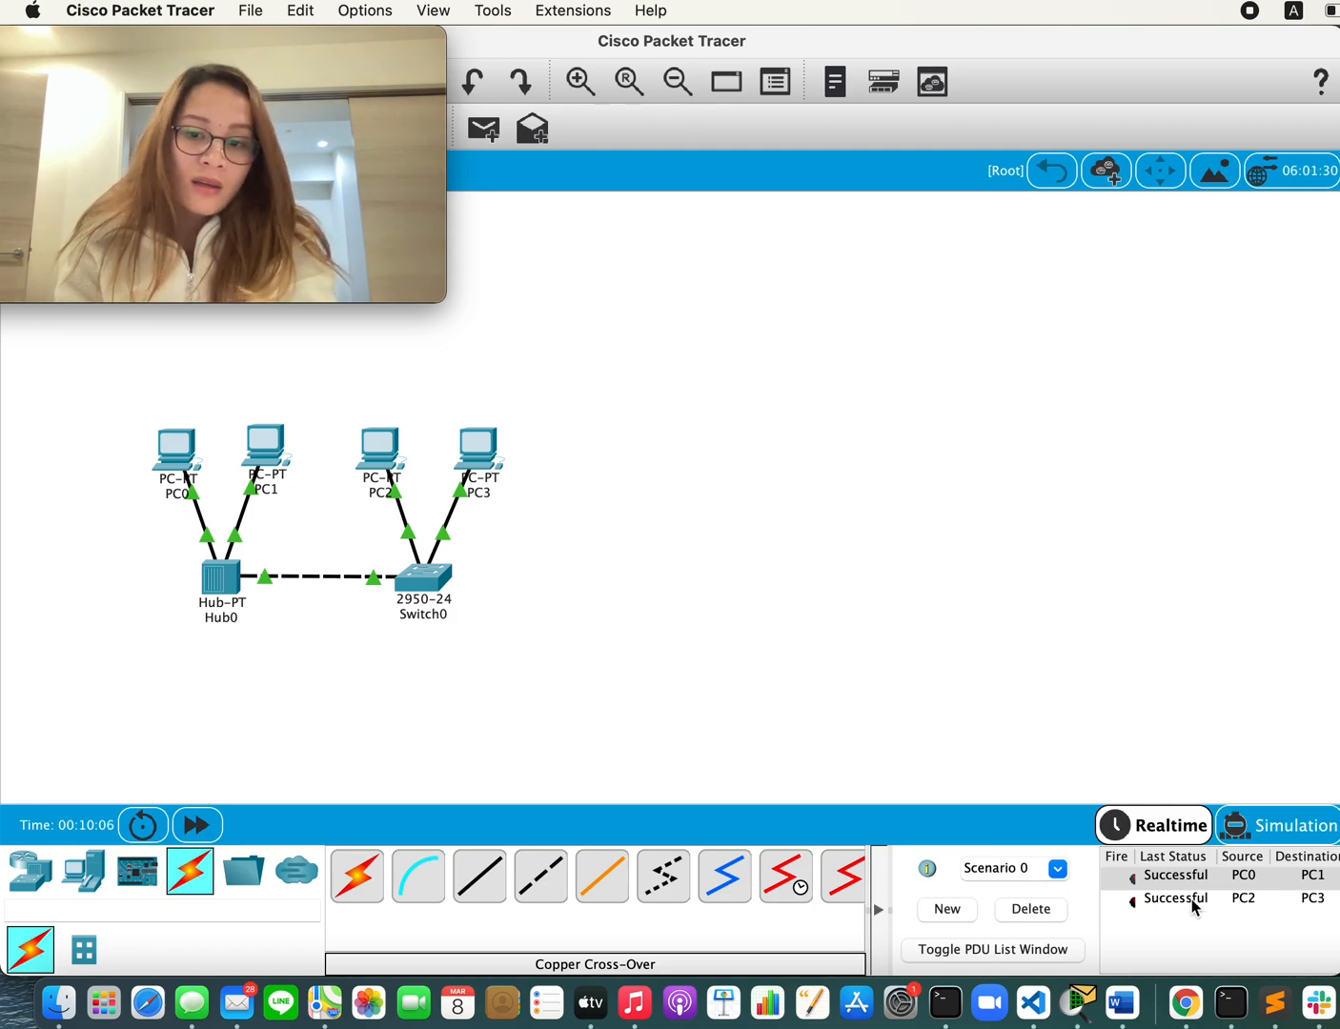
left_click(1164, 829)
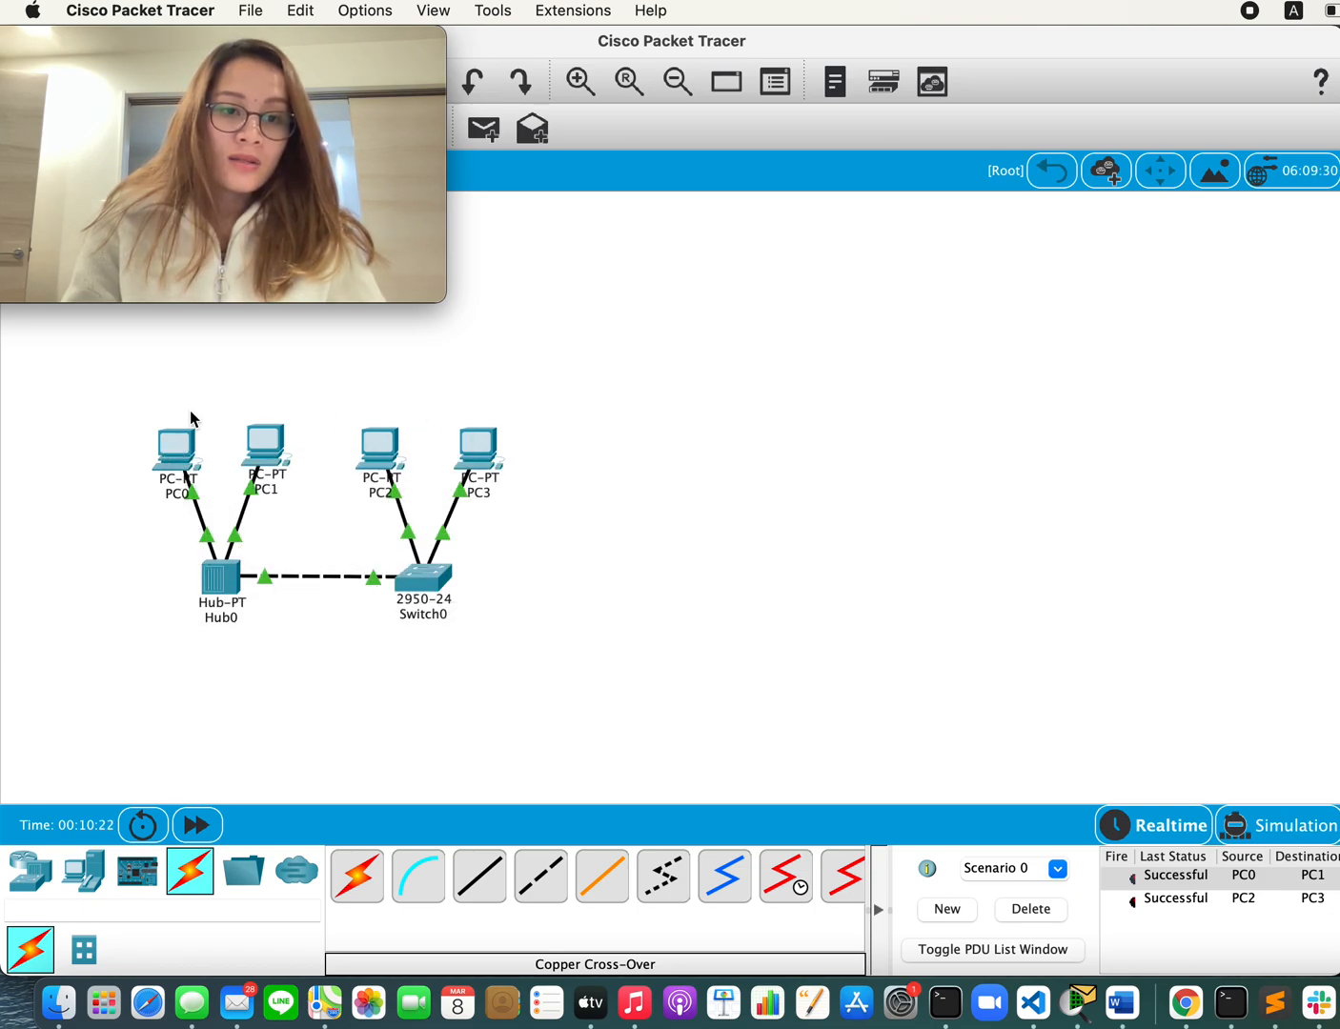
Step: Check PC0's FastEthernet0 IP configuration, moving the Movie Recording window clear of it, and minimize the PC0 window
mouse_move(174, 447)
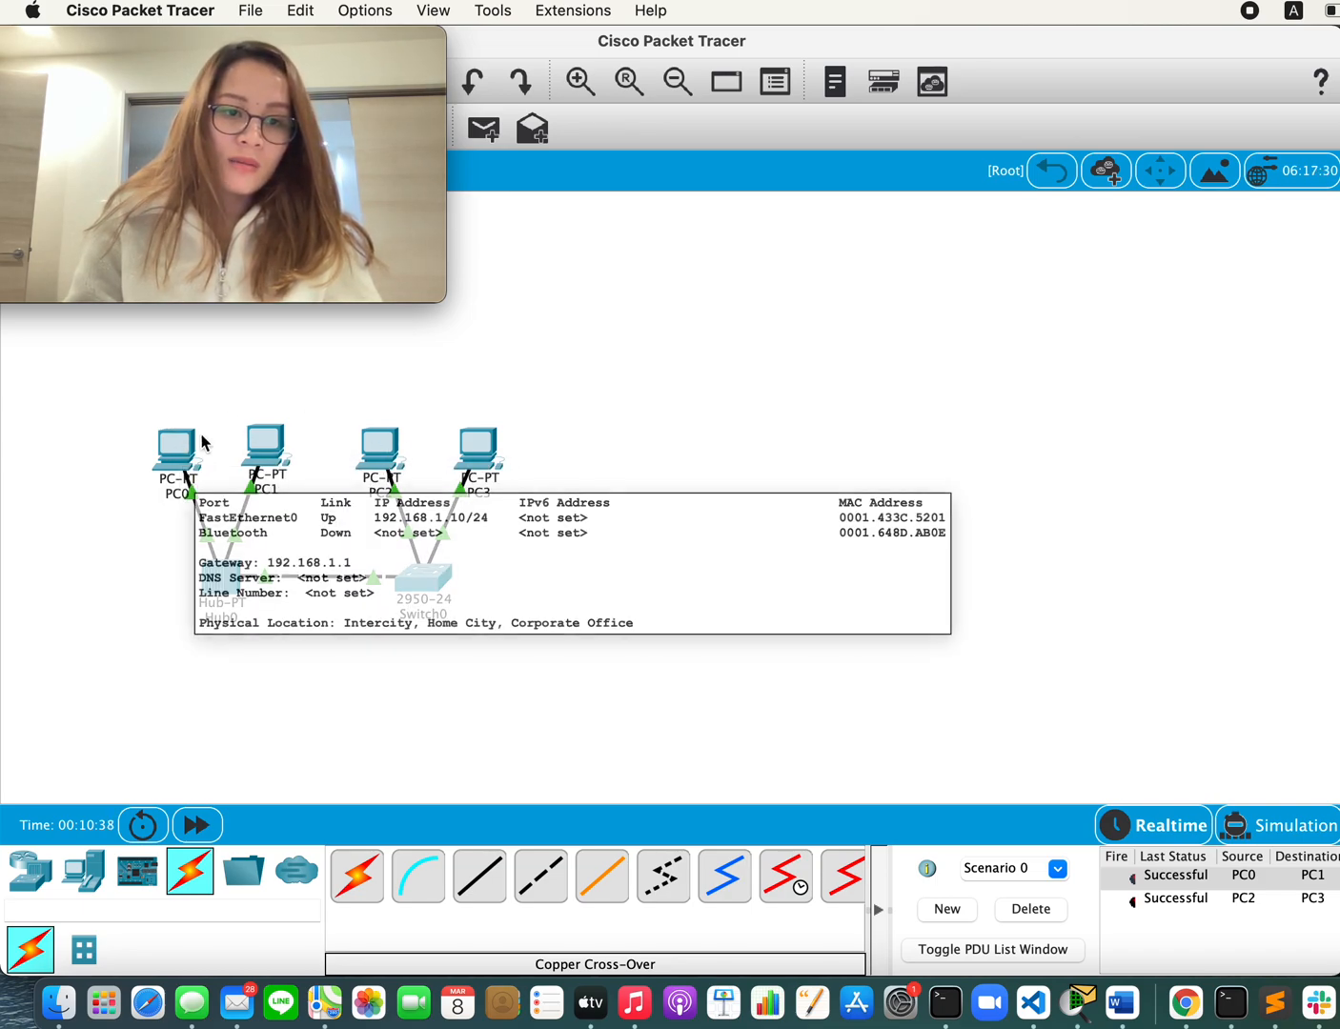
left_click(174, 458)
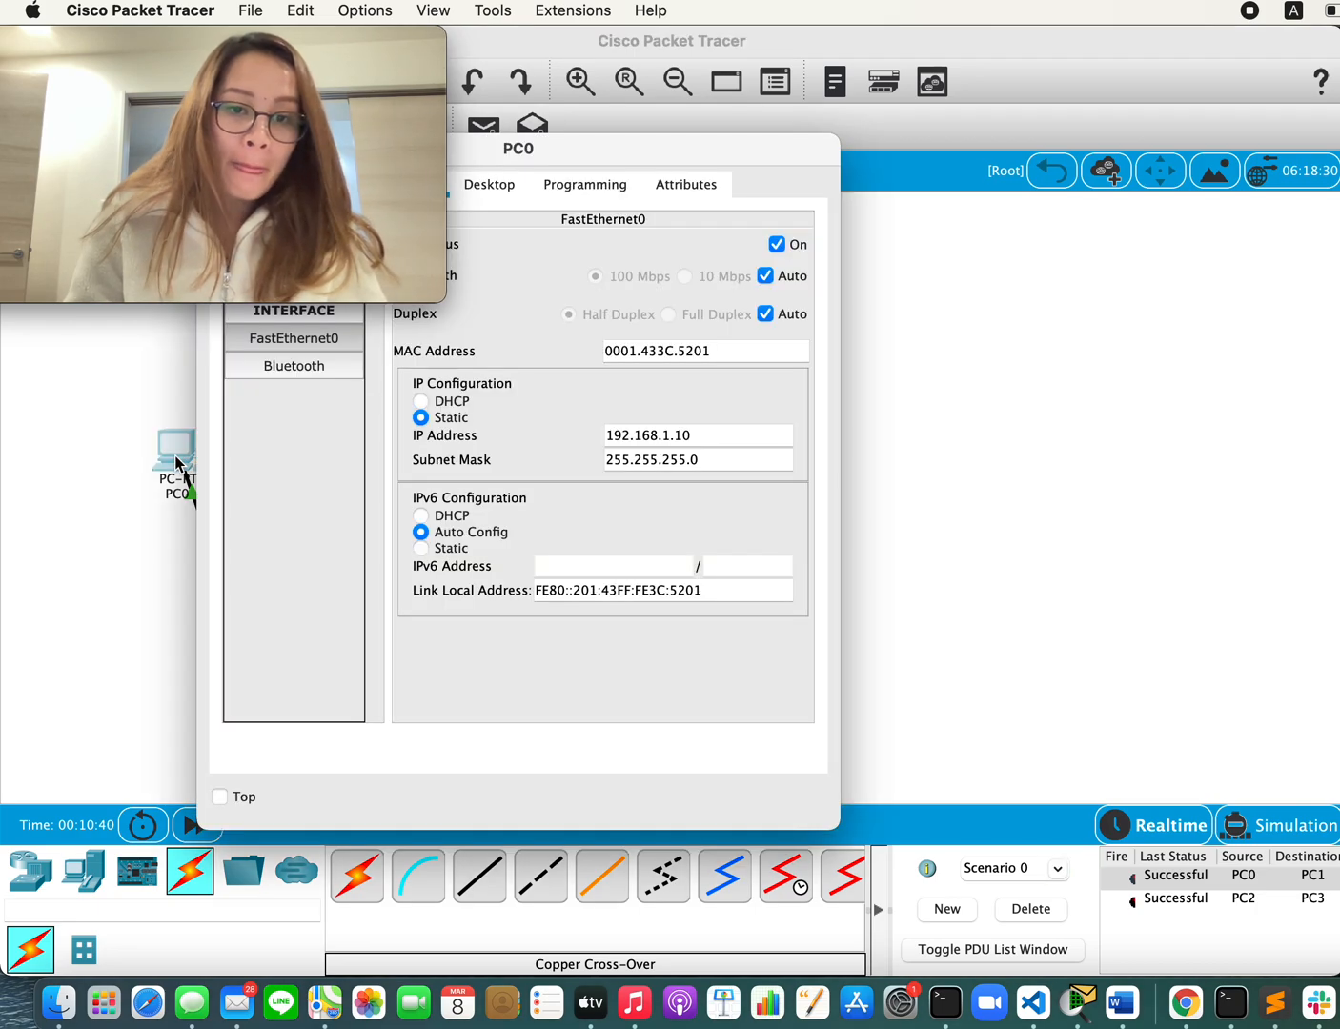
left_click_drag(660, 169, 636, 259)
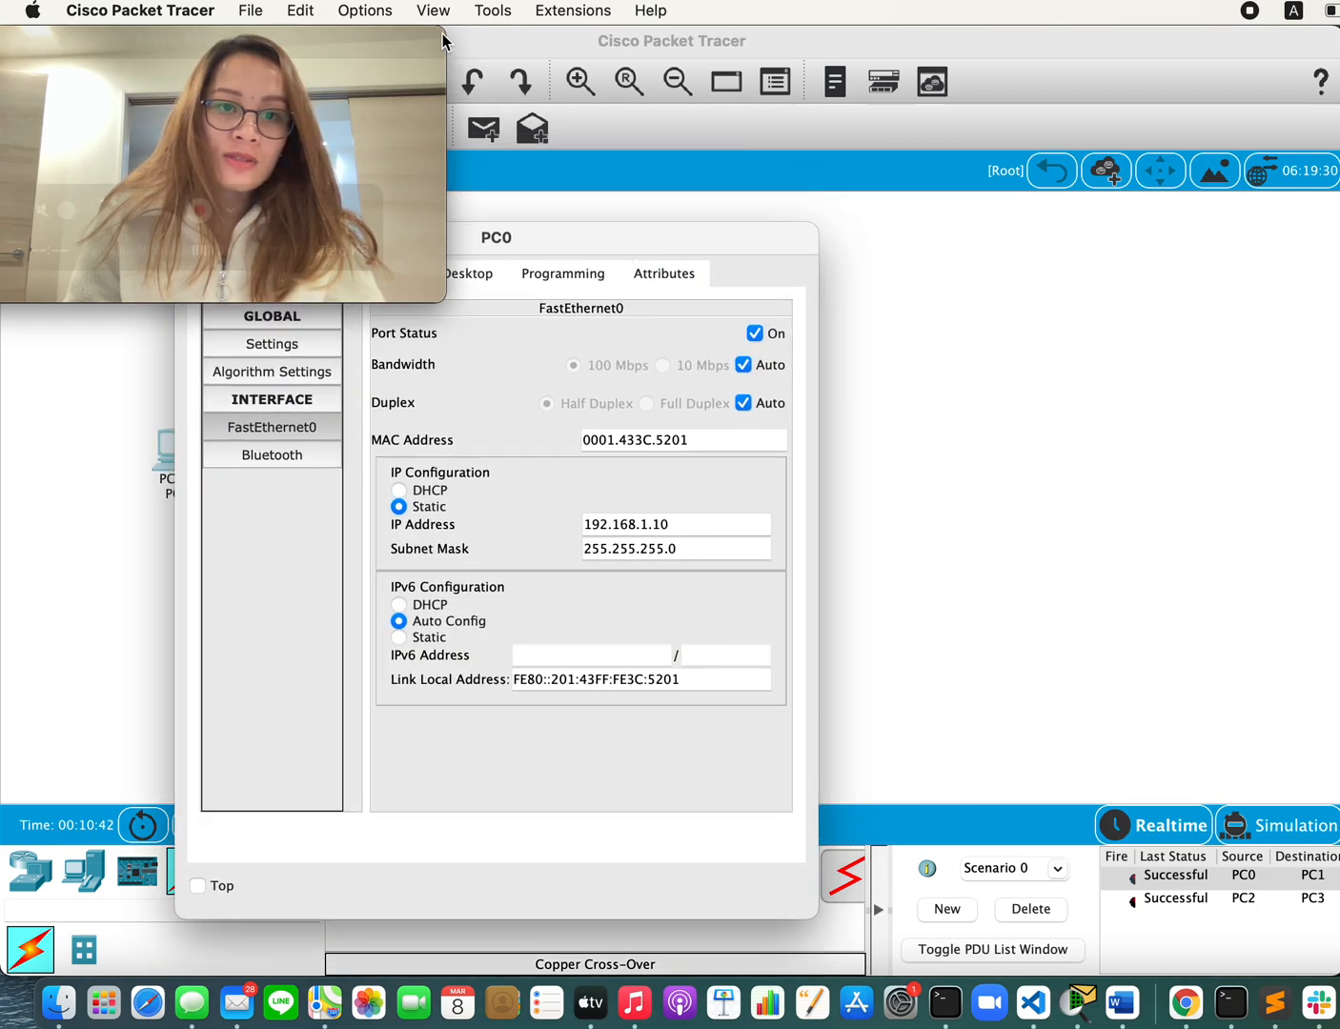
left_click_drag(441, 33, 1280, 7)
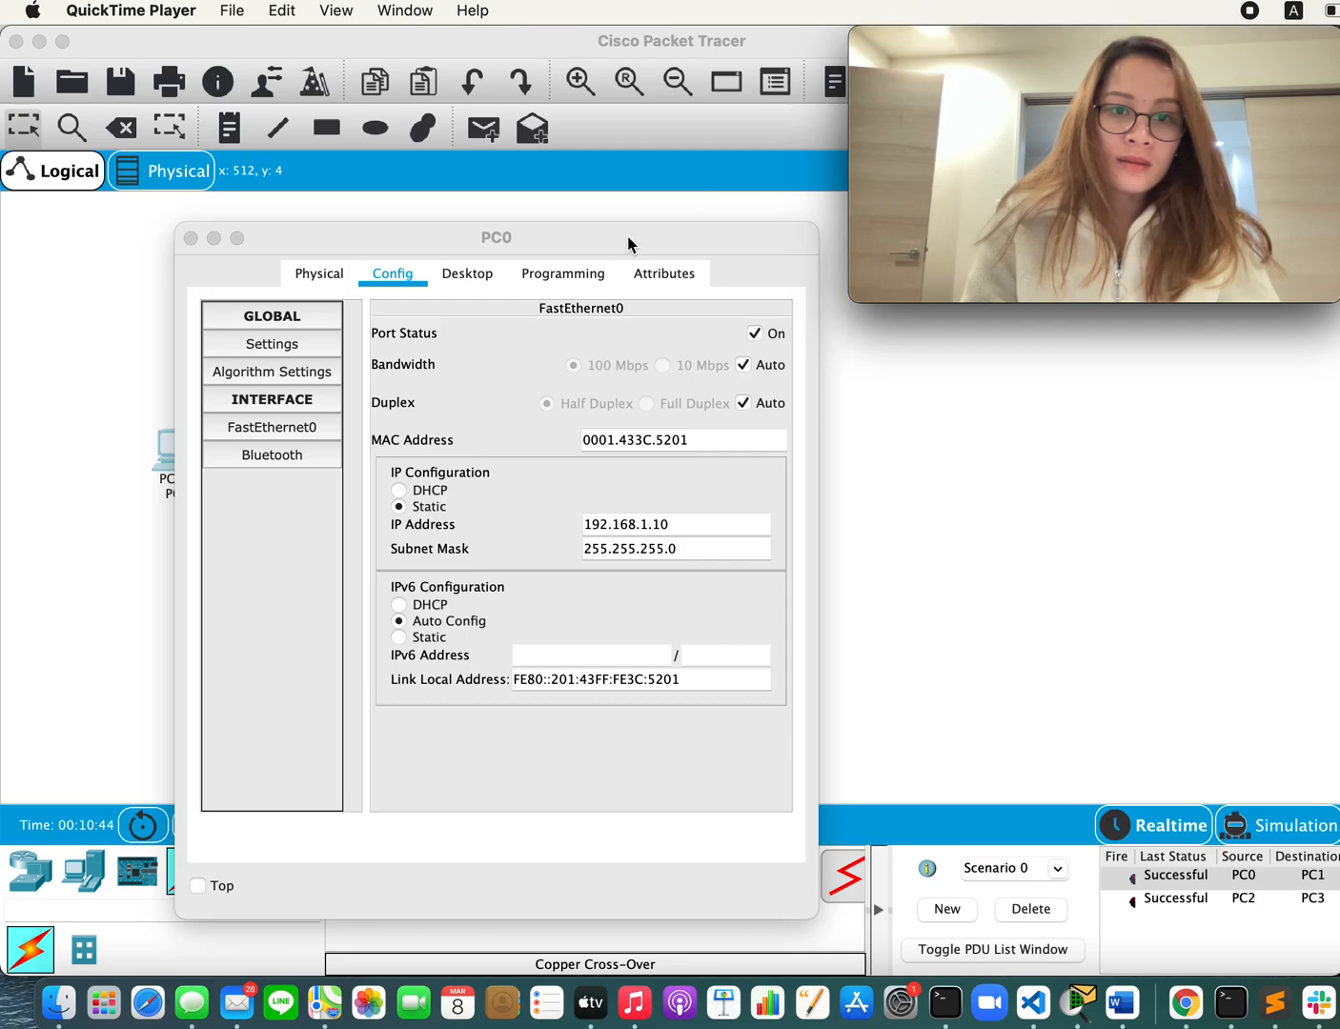
left_click_drag(603, 235, 583, 114)
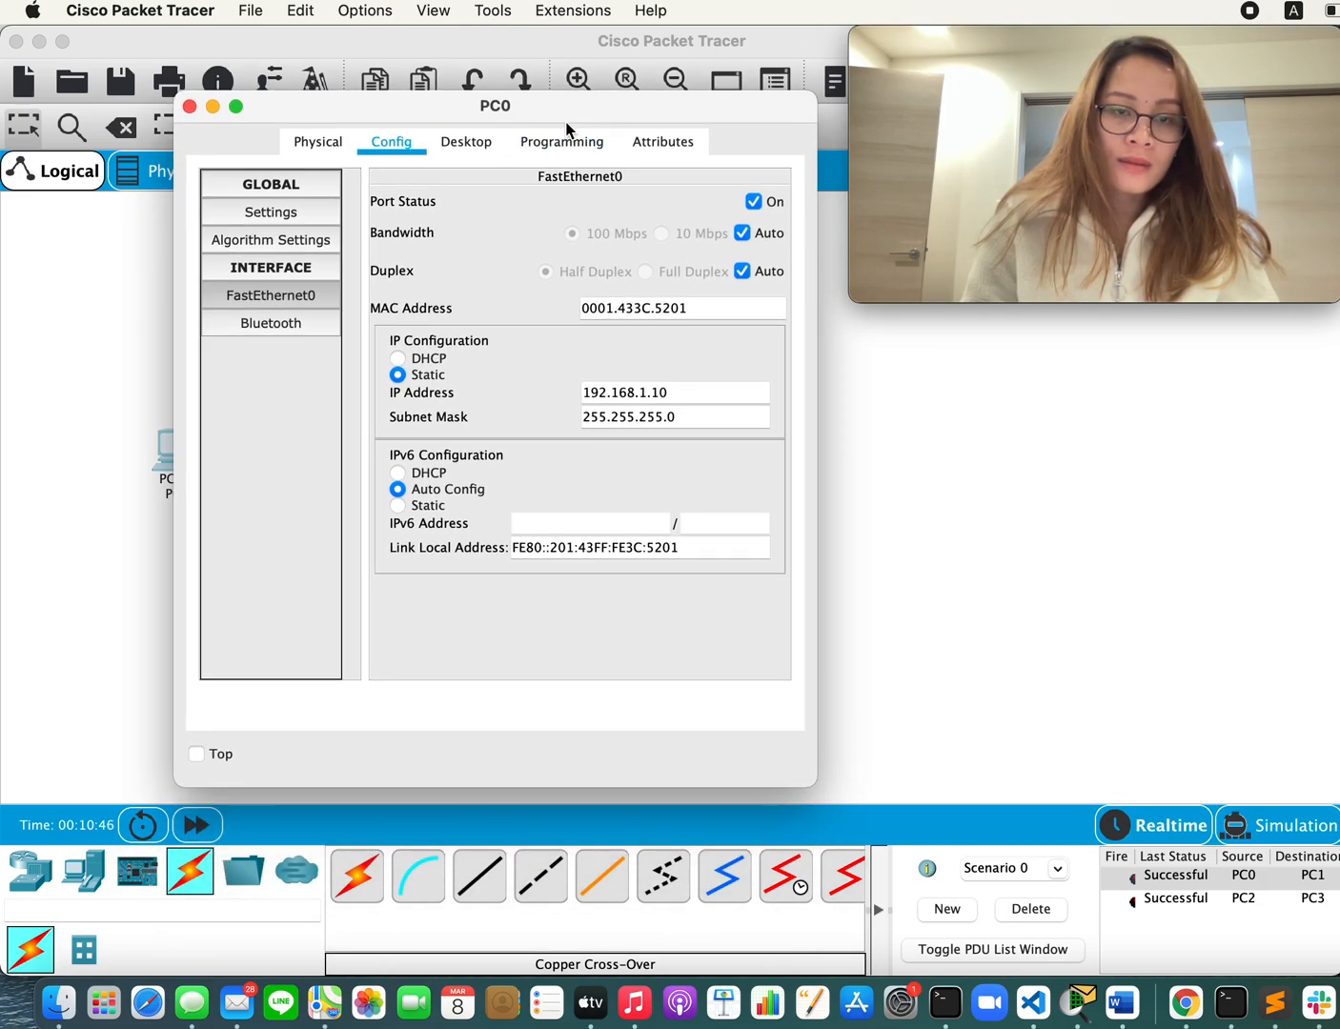
left_click(212, 107)
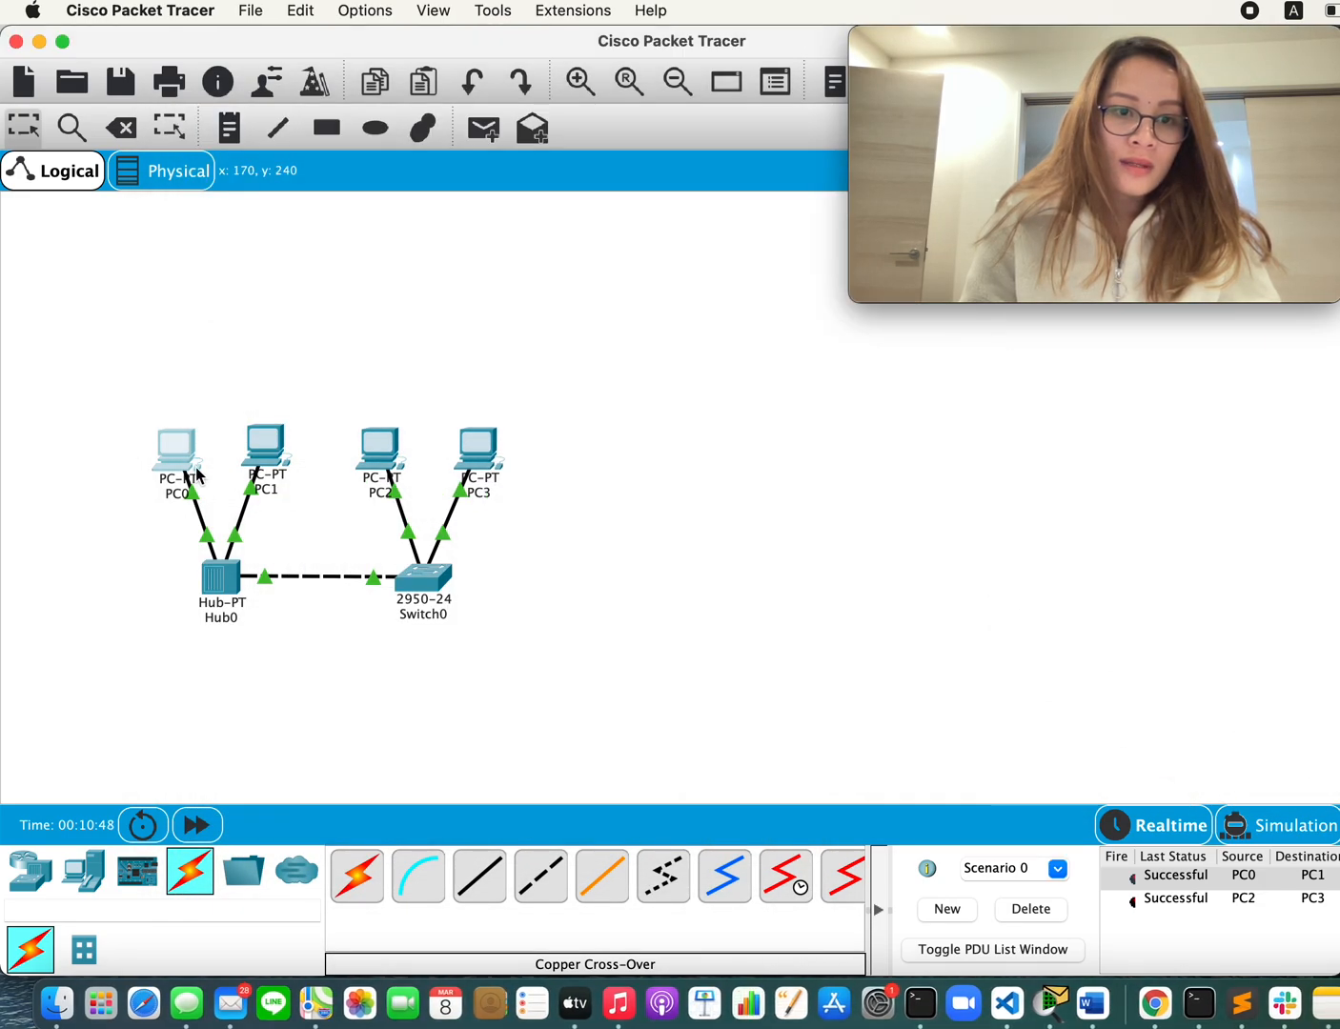
Step: Relabel PC0 with its IP address, 192.168.1.10, and briefly check its configuration window
left_click(185, 495)
left_click_drag(184, 497, 152, 496)
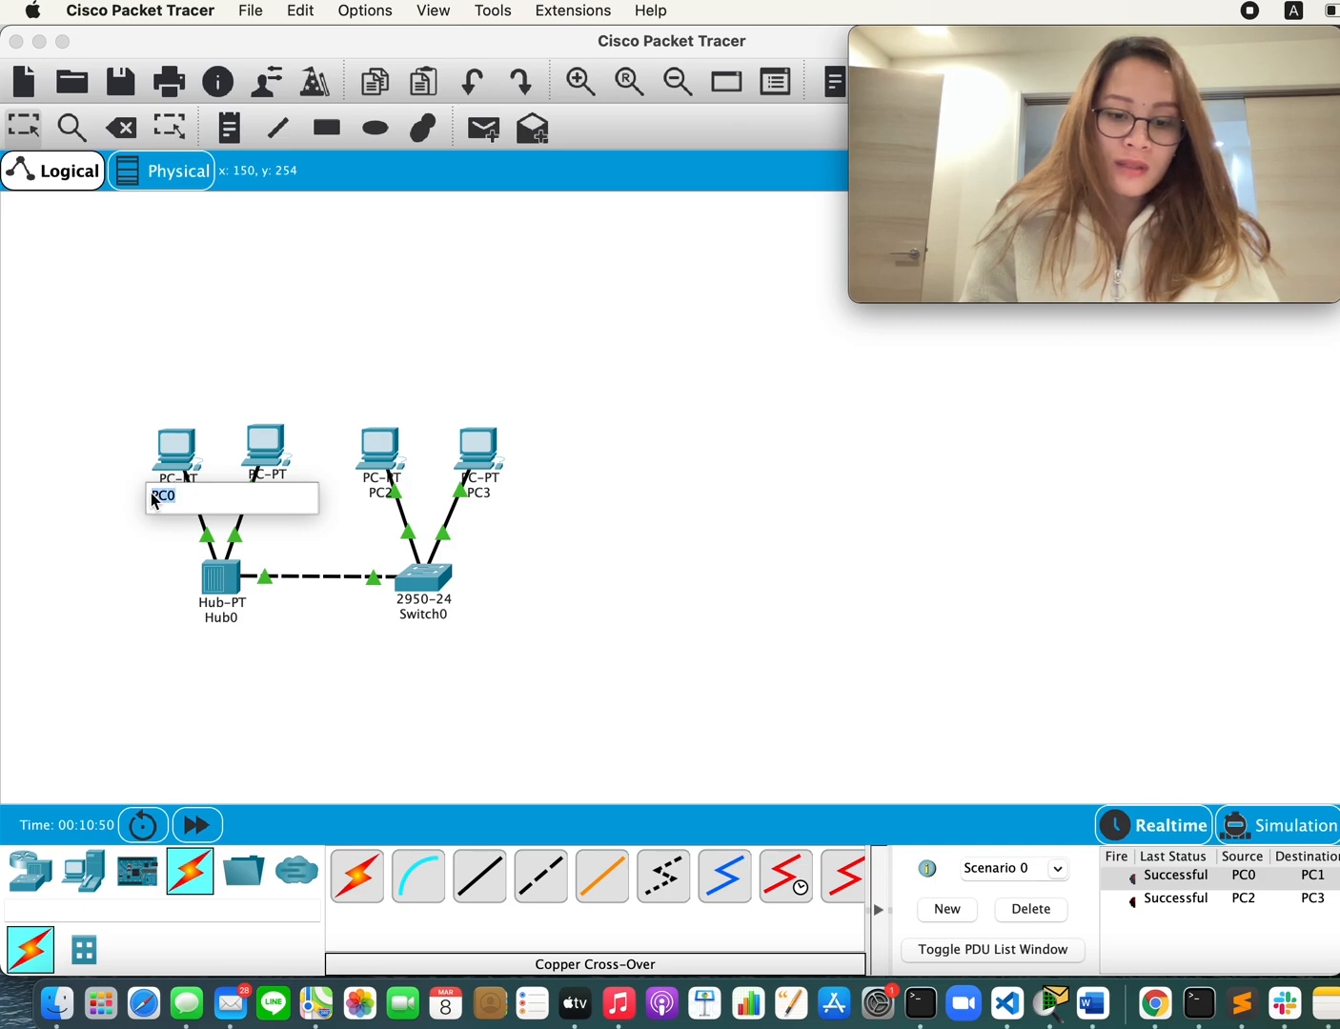
type("192.168.1.1")
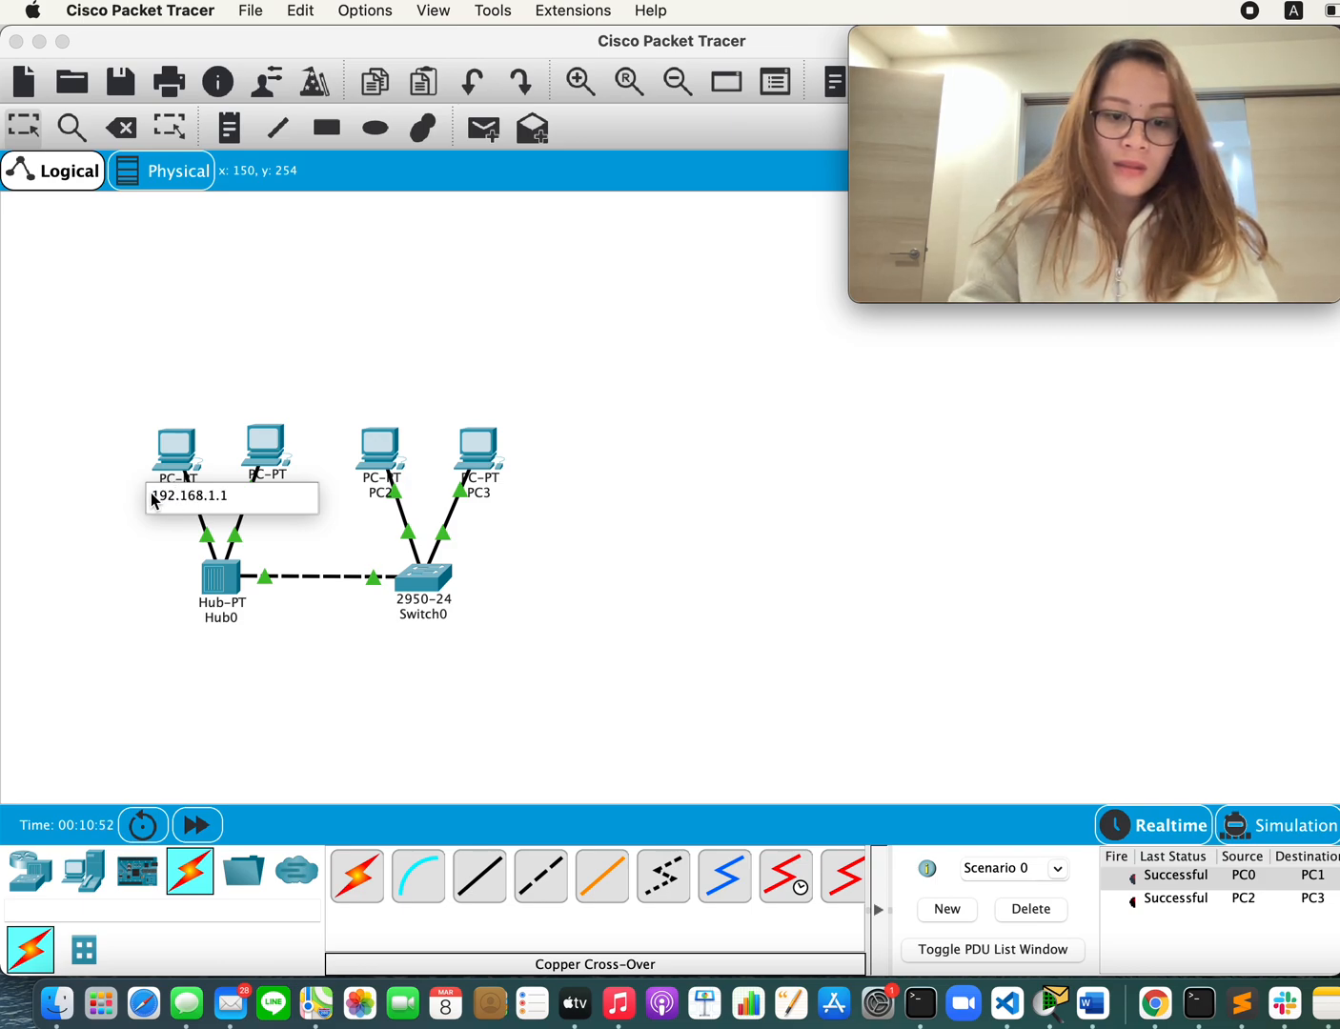
type("0")
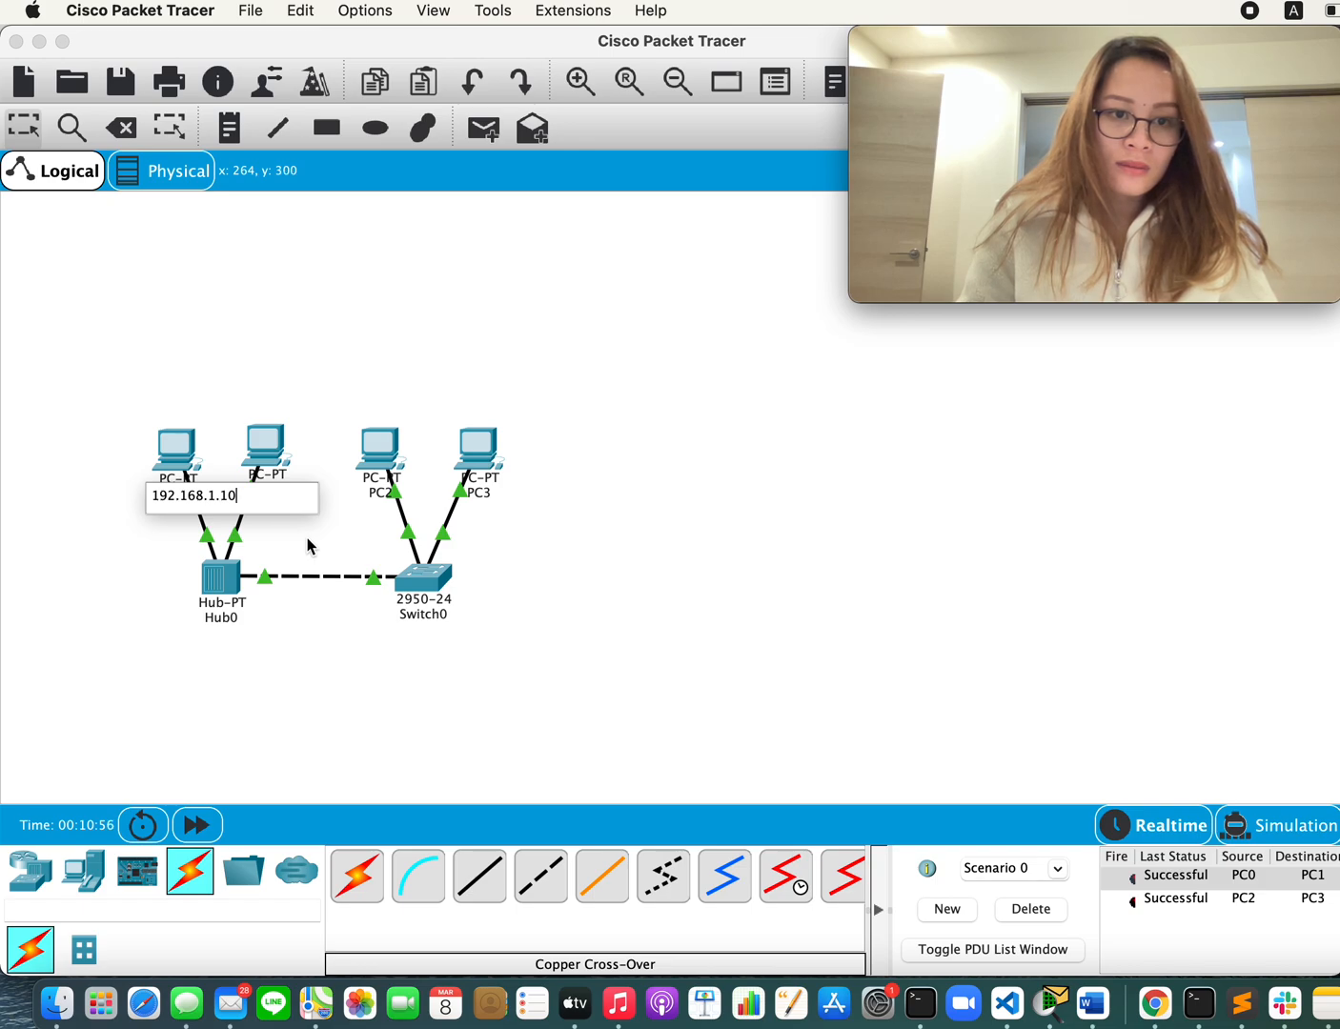
left_click(308, 547)
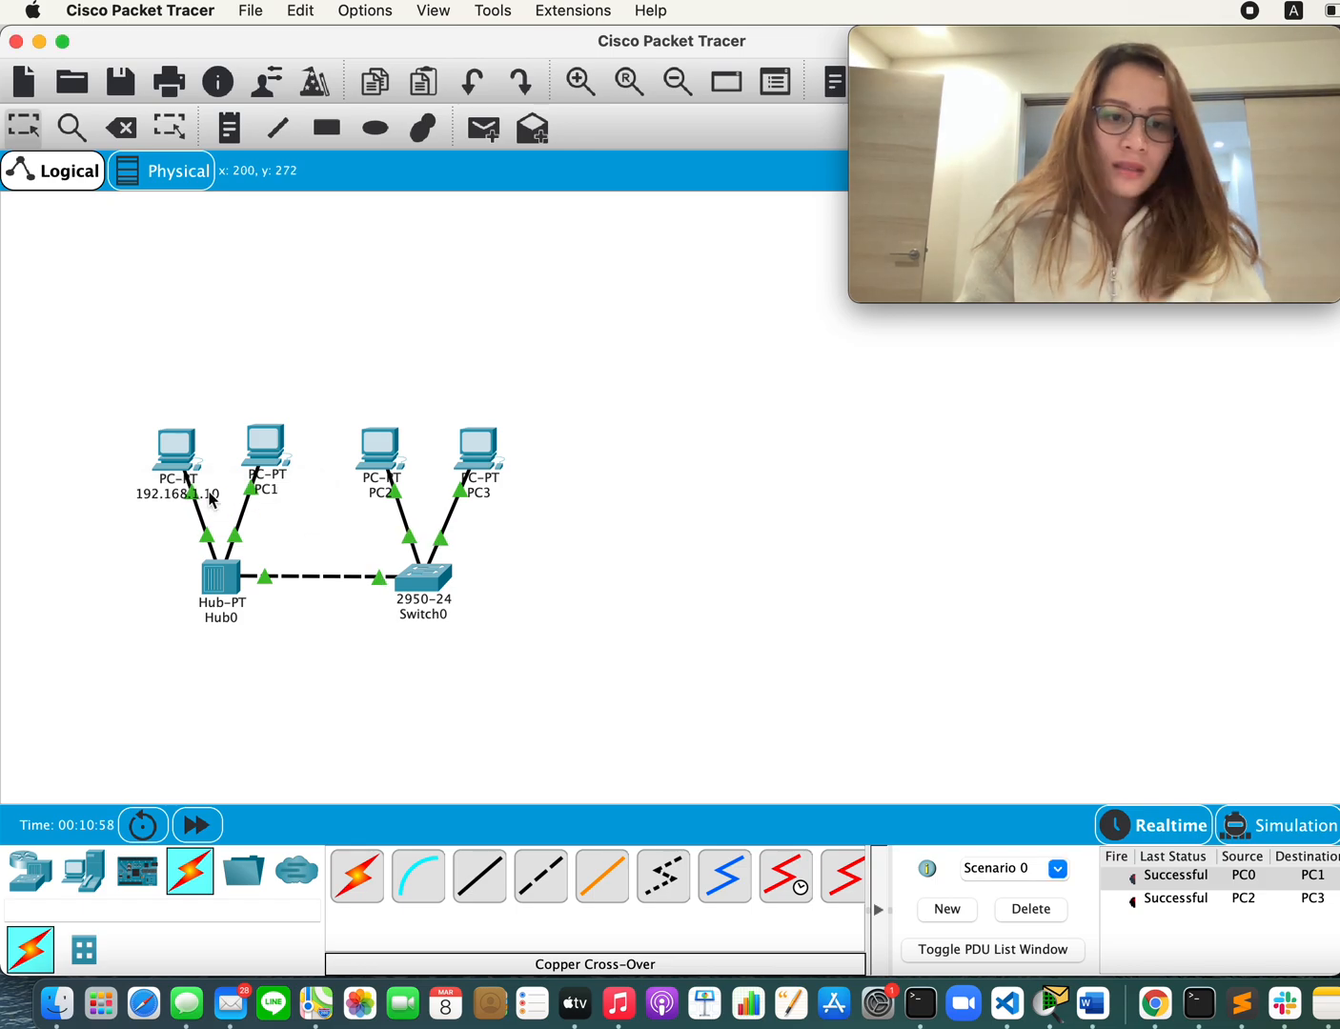
left_click(169, 456)
left_click(937, 438)
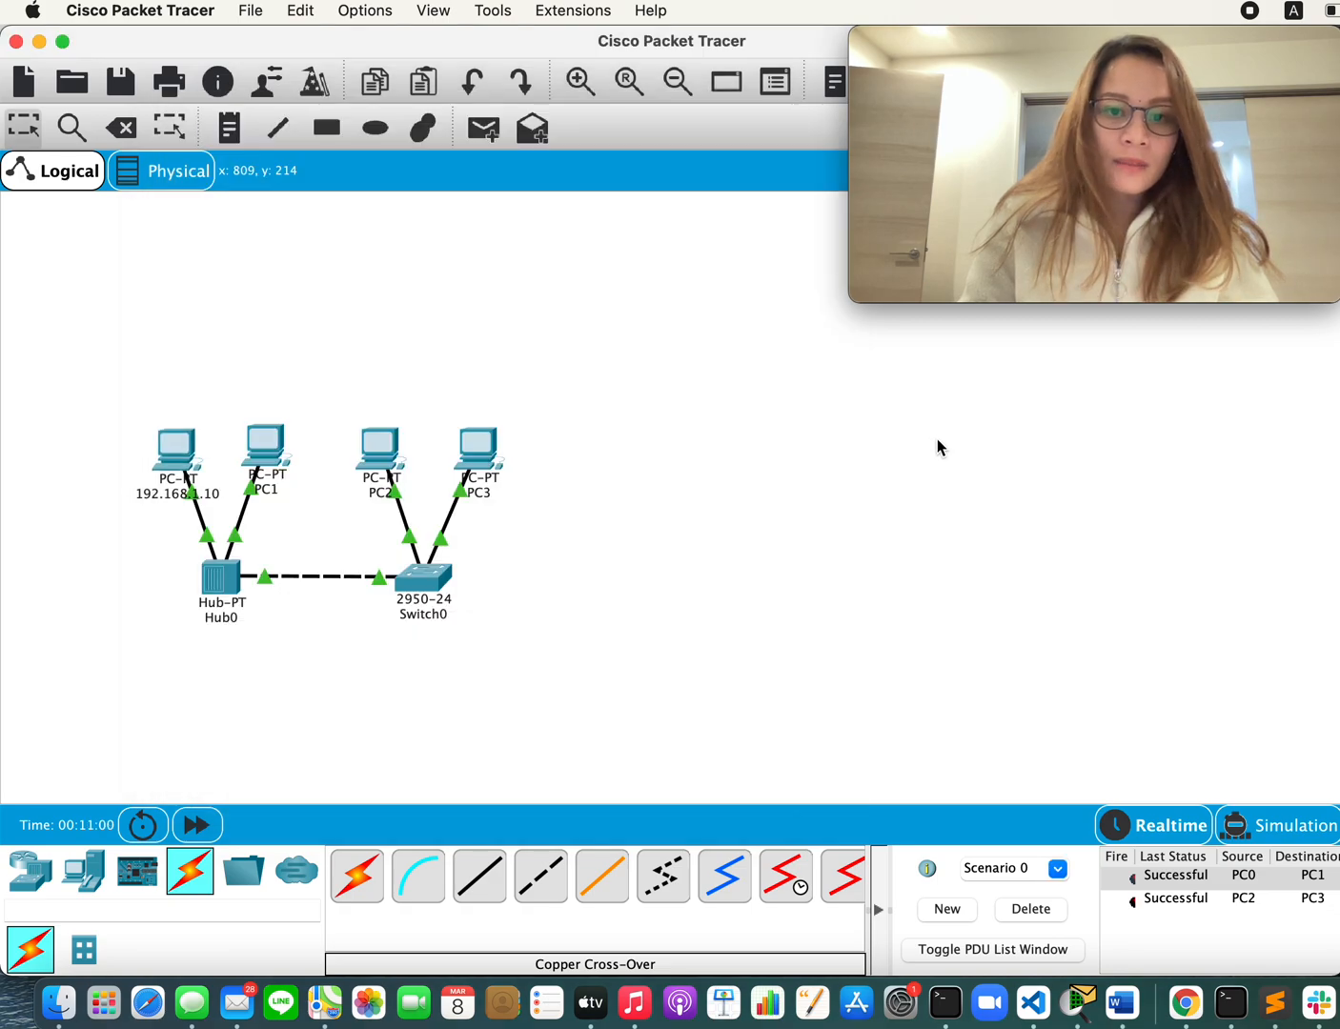
Step: Relabel PC1, the second PC attached to the hub, with its IP address 192.168.1.20
left_click(274, 445)
left_click(298, 404)
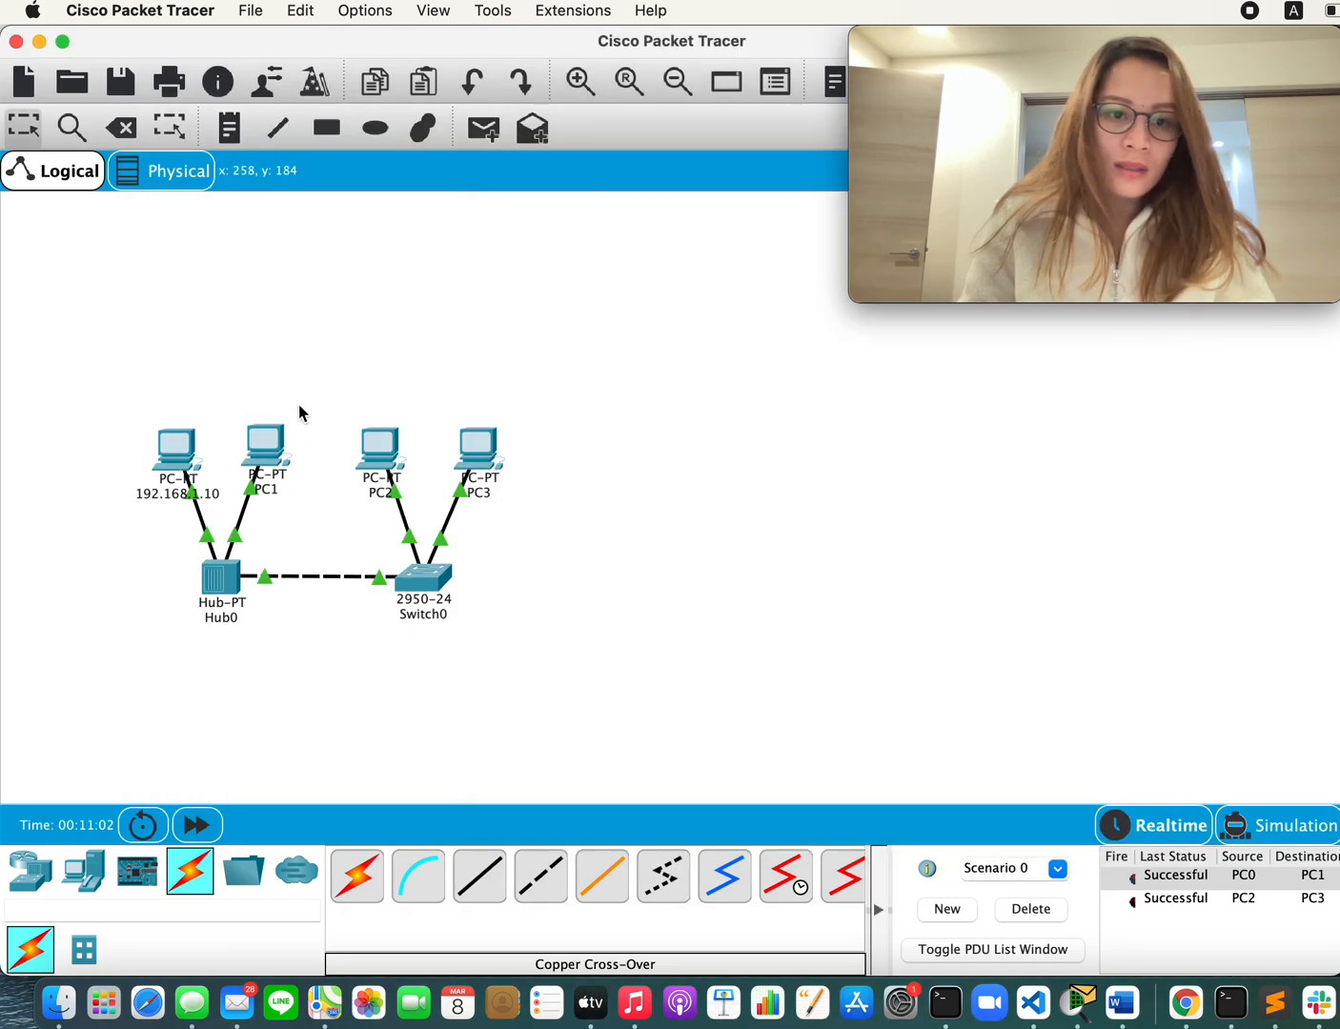
left_click(272, 493)
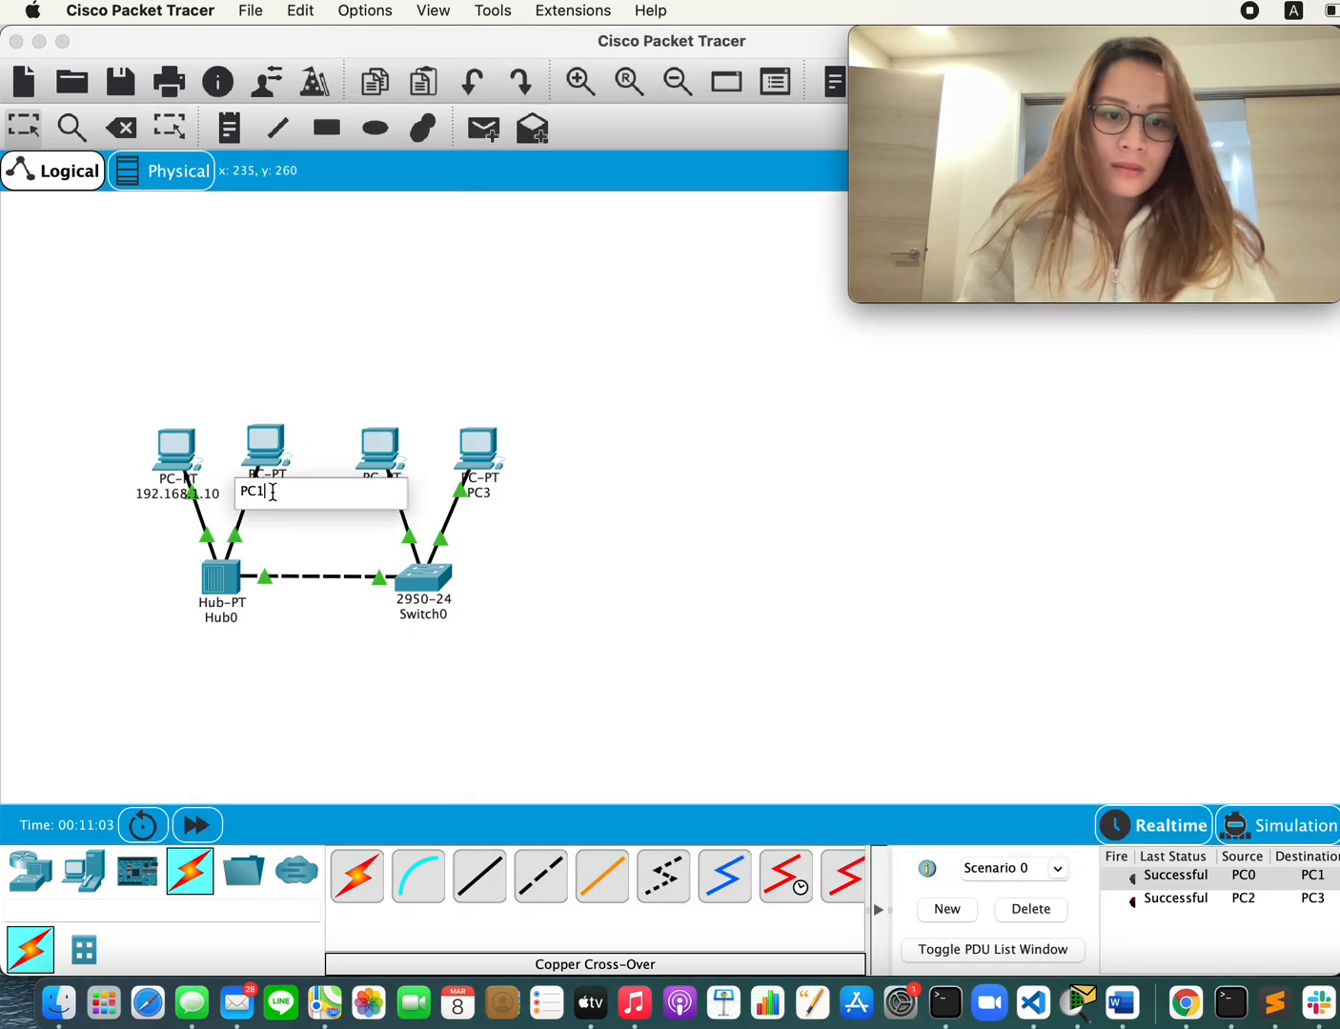
key("BackSpace")
key("BackSpace")
type("192.168.1.1")
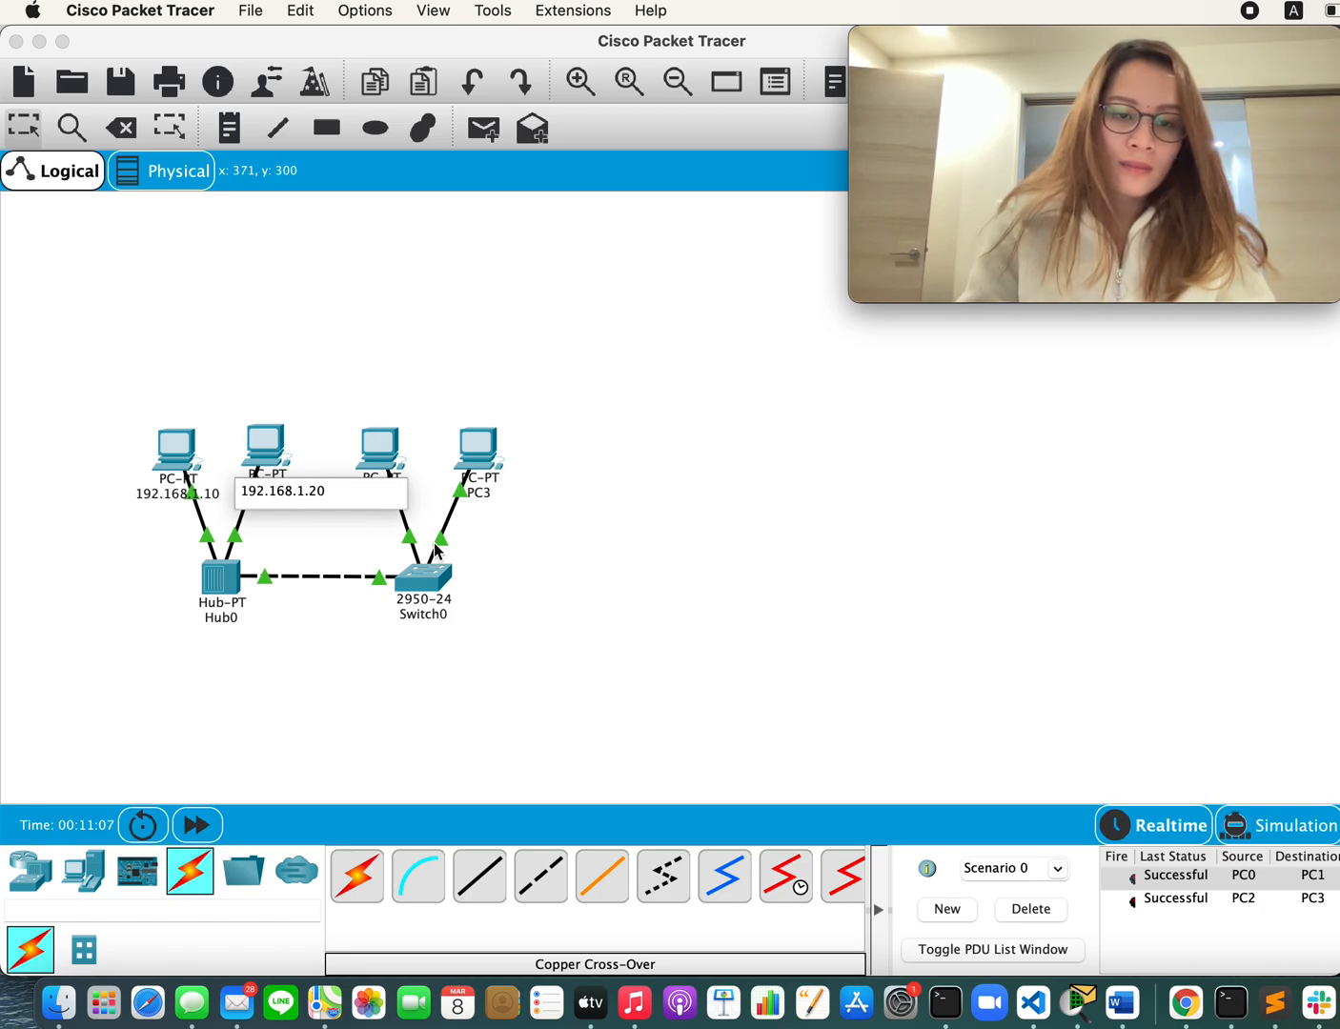
left_click(337, 534)
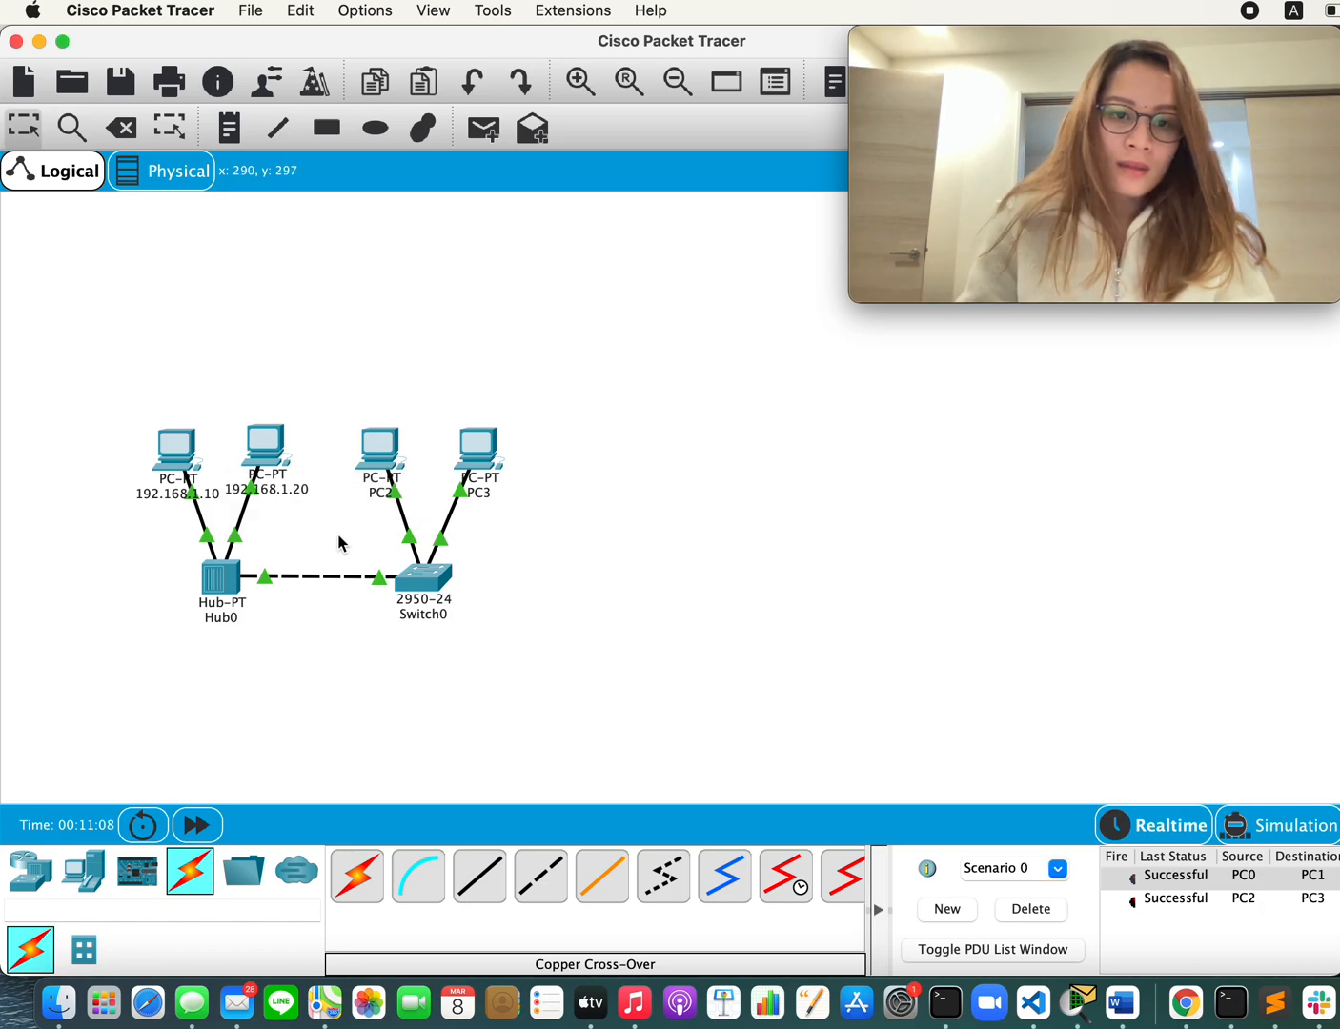
Step: Relabel PC2, the first PC attached to the switch, with its IP address 192.168.1.30
left_click(377, 495)
key("super+a")
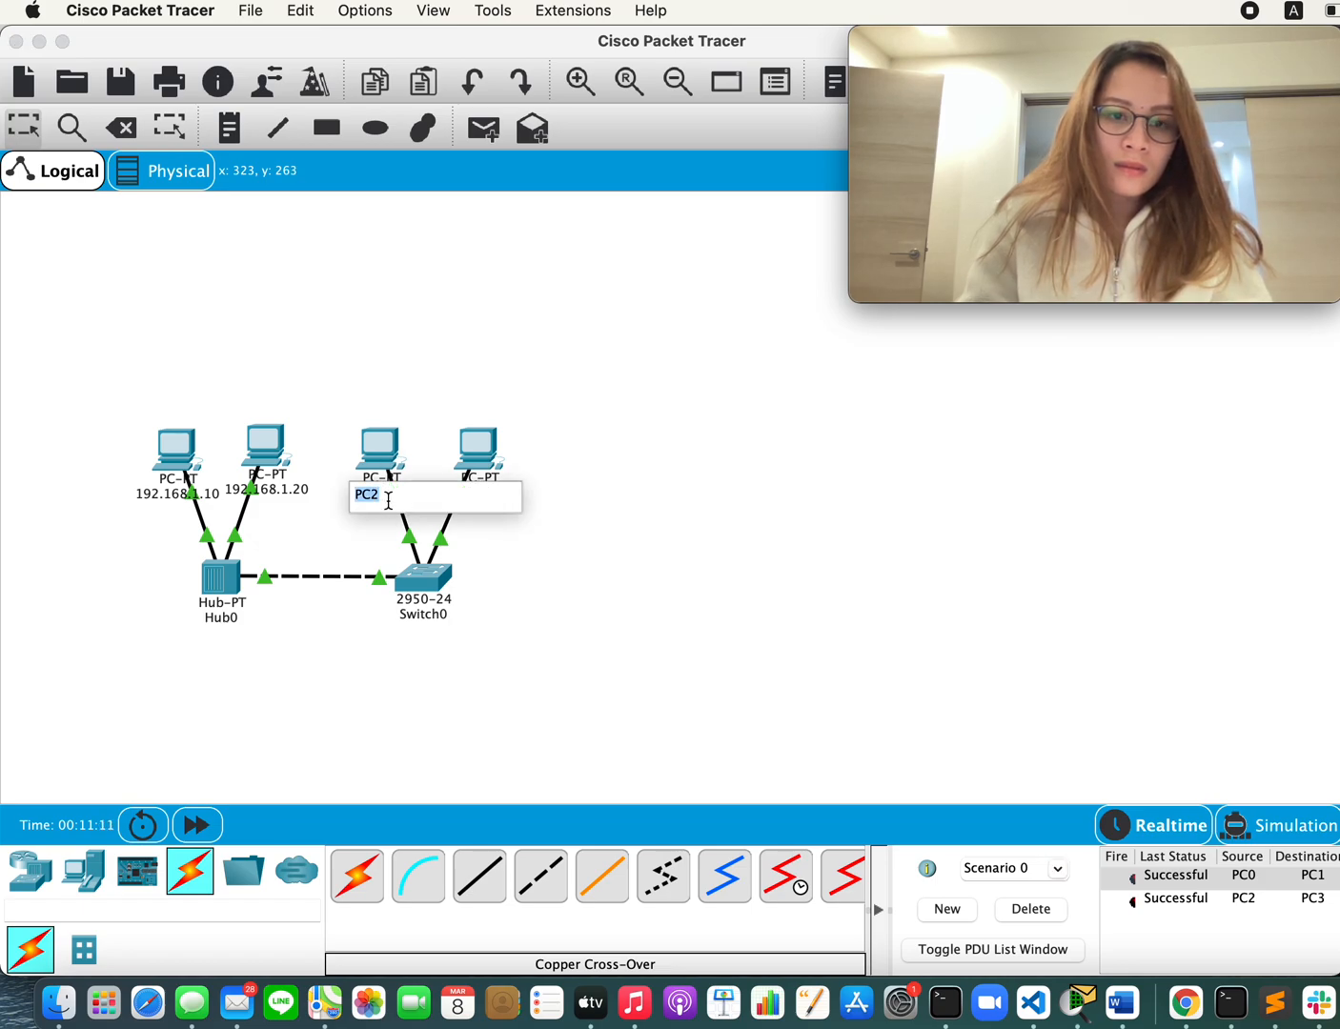
key("BackSpace")
type("192.168.1.1")
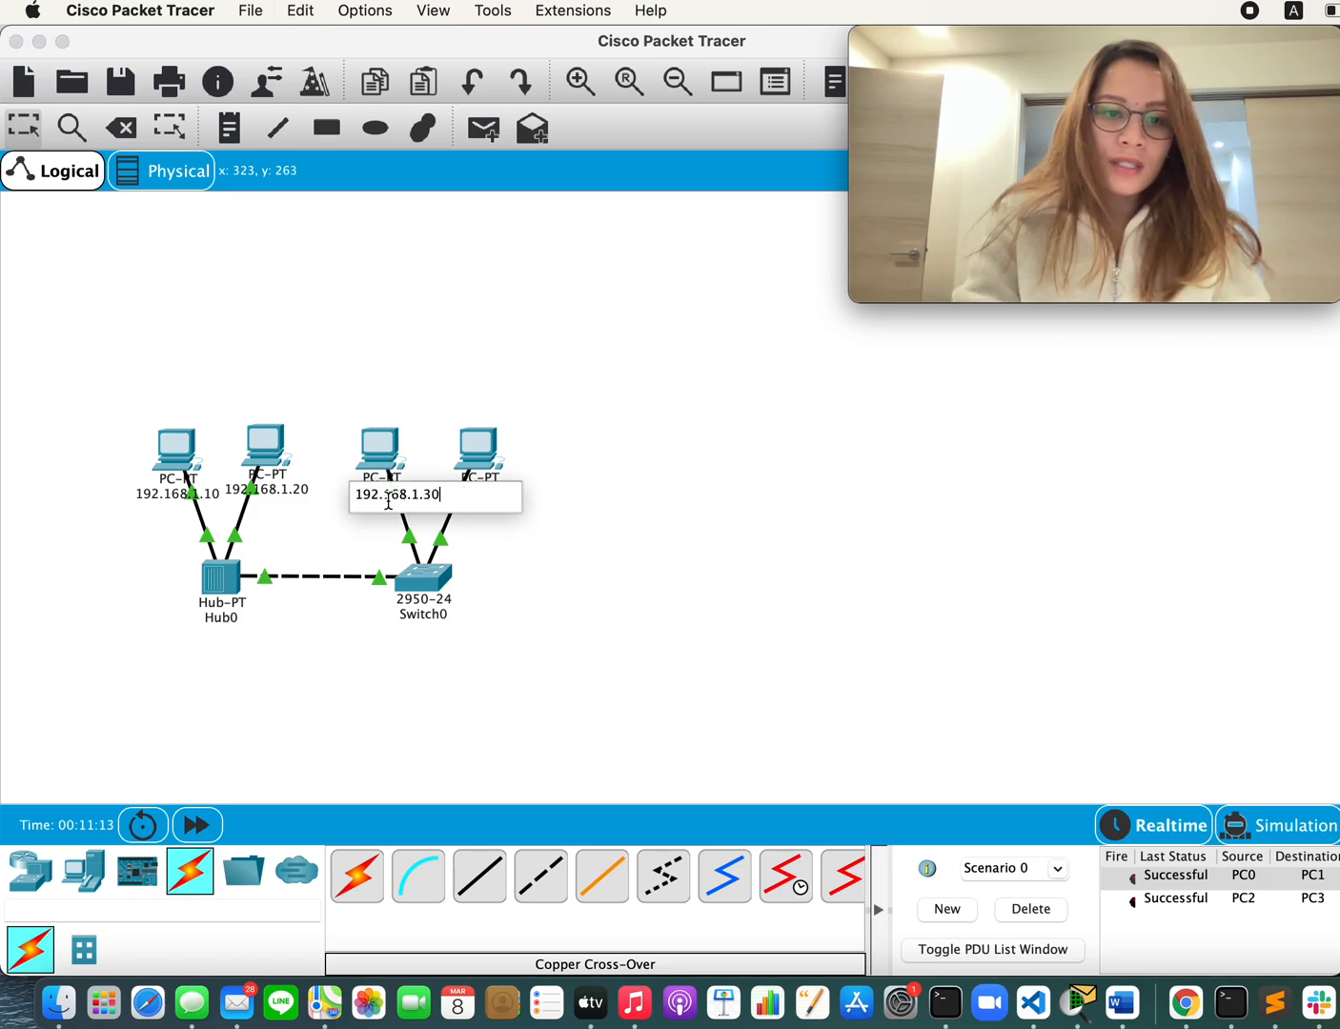
type("0")
left_click(610, 538)
Step: Relabel PC3, the second PC attached to the switch, with its IP address 192.168.1.40
left_click(490, 493)
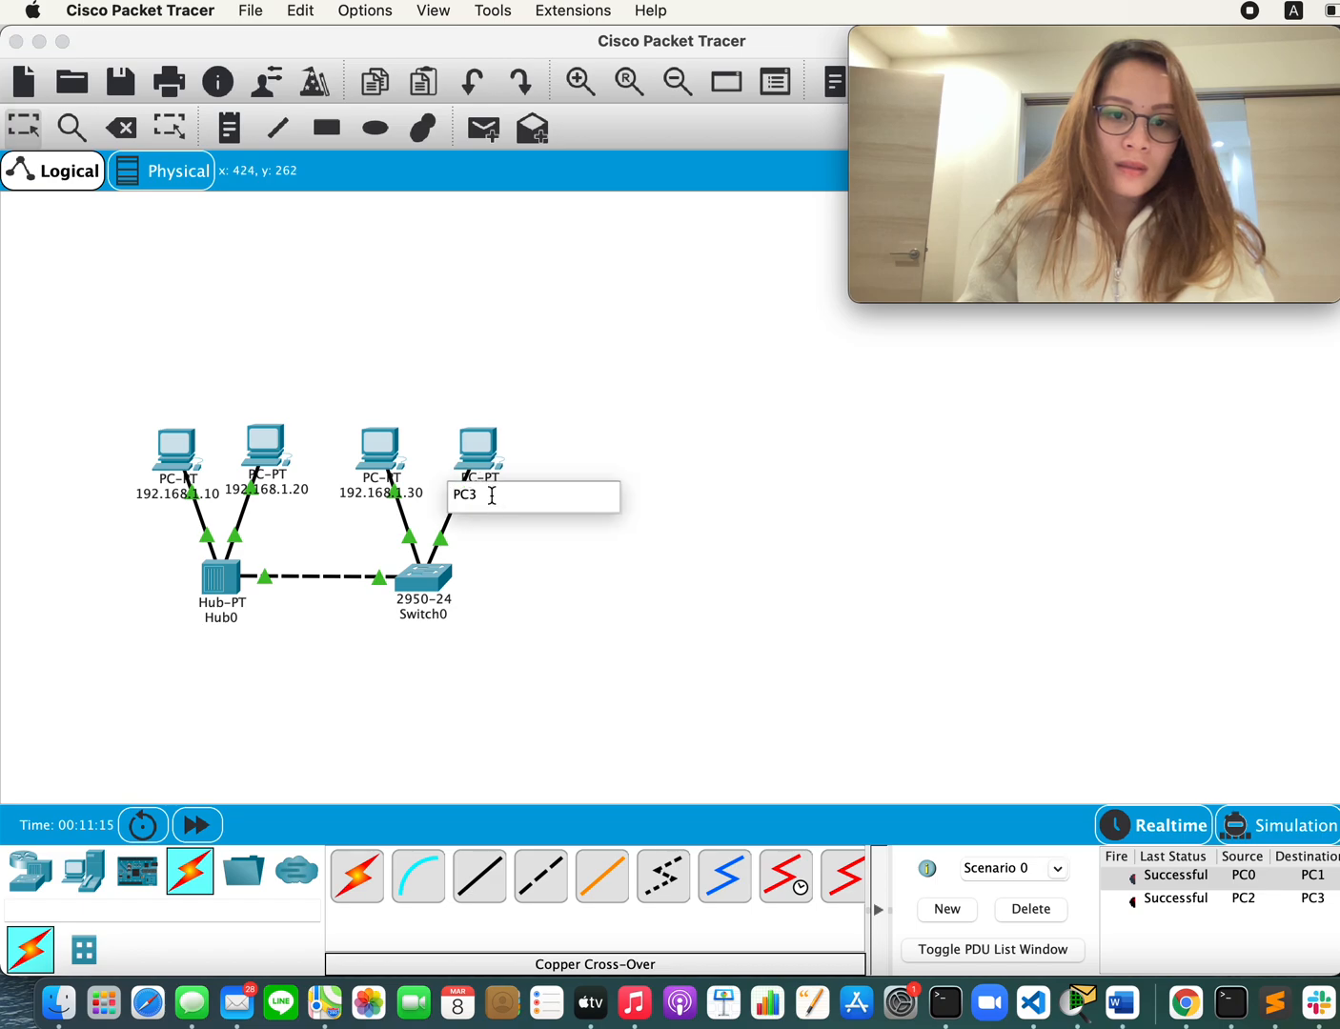
key("super+a")
key("BackSpace")
type("192.168.1.1")
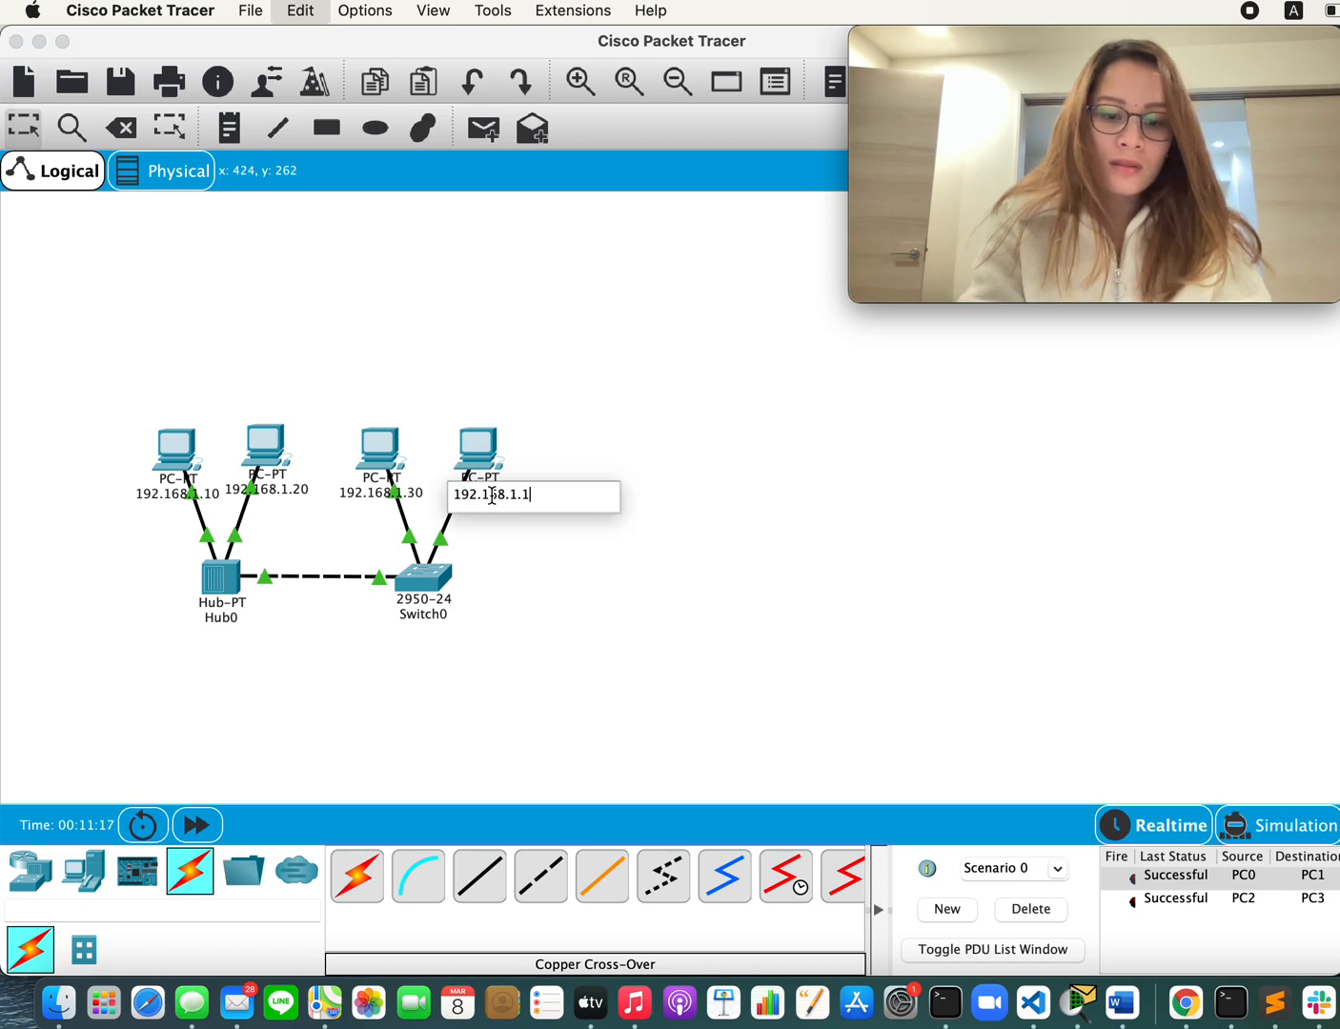
key("BackSpace")
type("40")
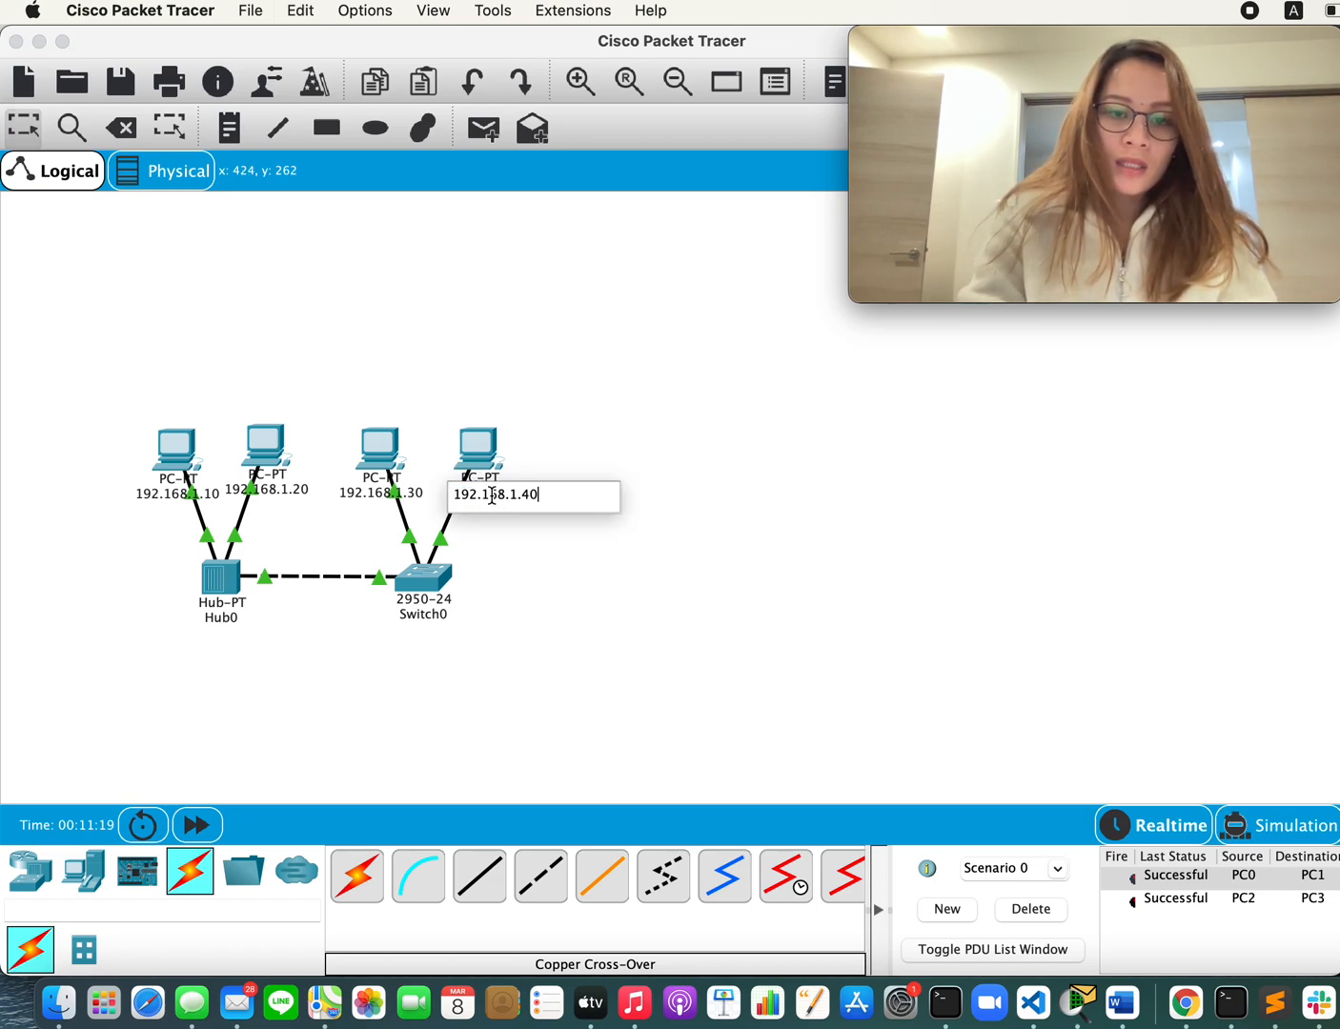
left_click(615, 547)
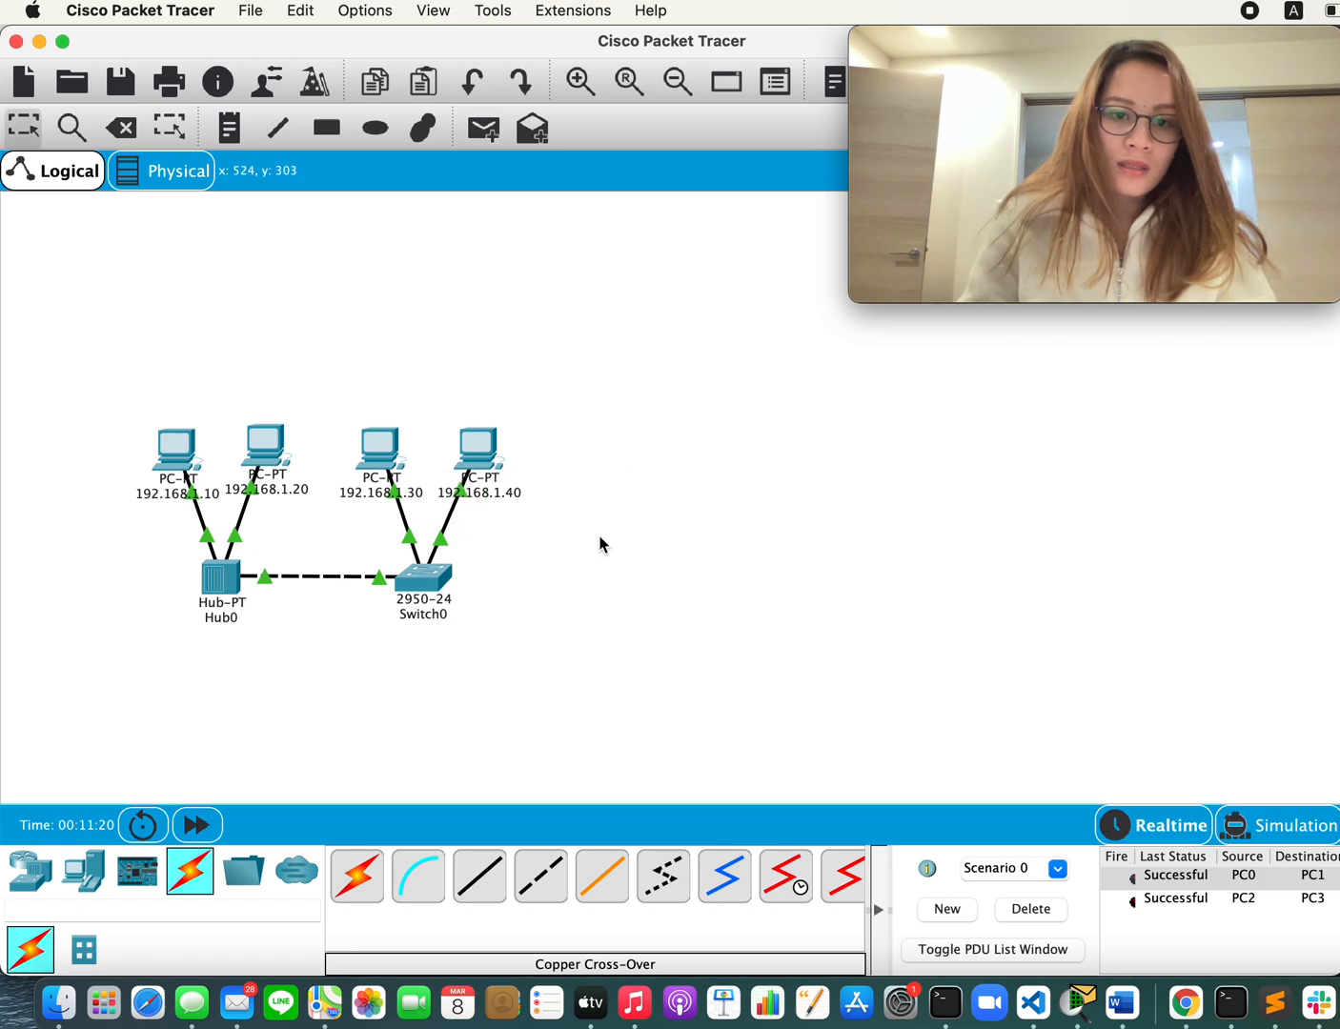
Step: Check the FastEthernet0 IP configuration of all four PCs against their new labels, ending with the 192.168.1.10 PC
left_click(479, 448)
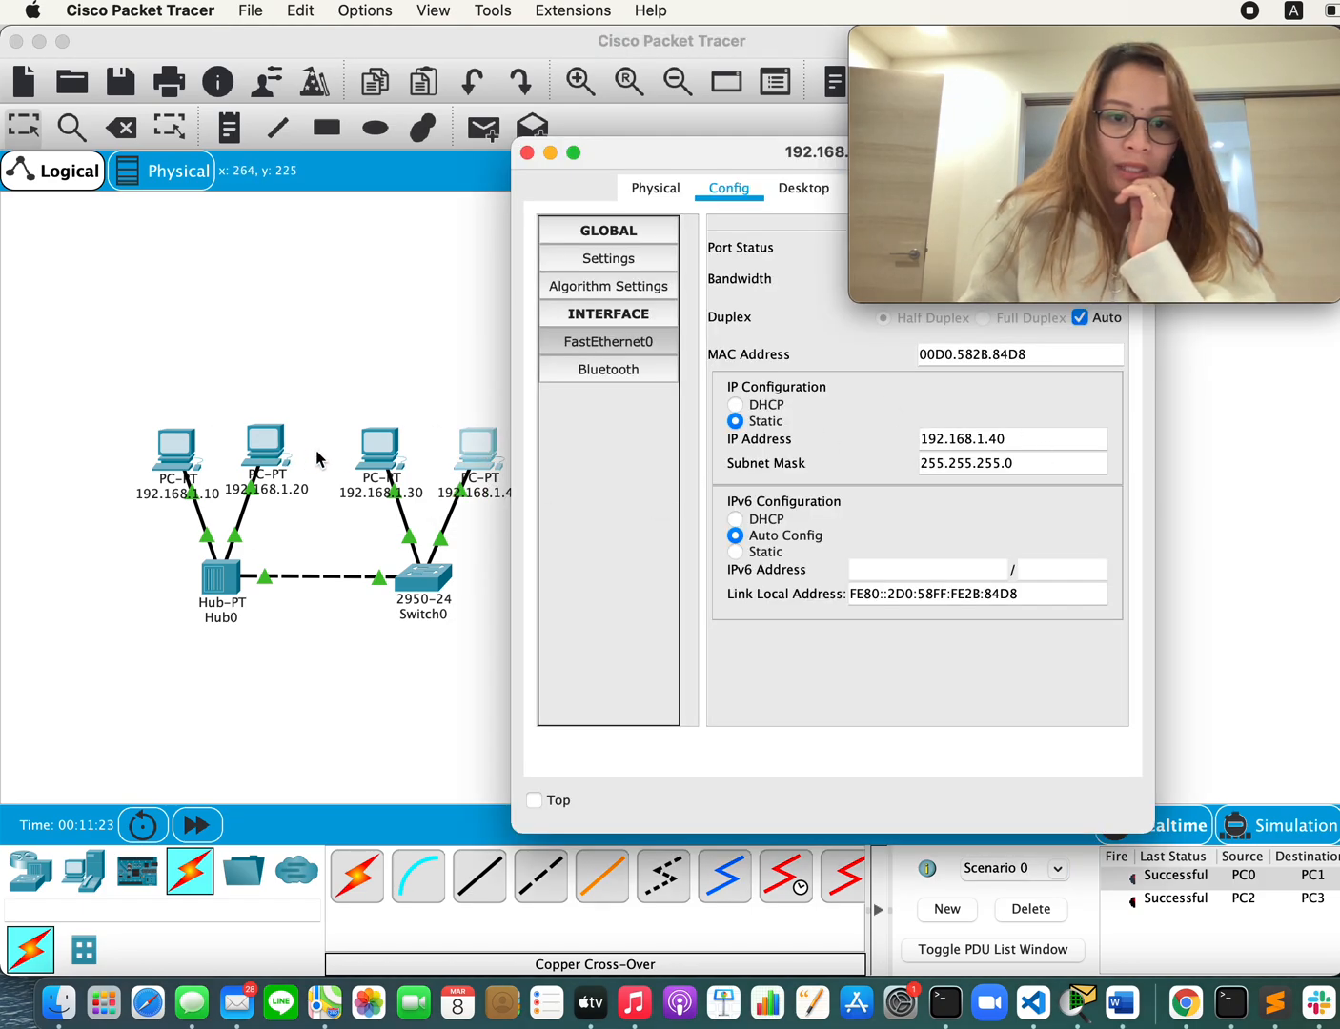
left_click(386, 466)
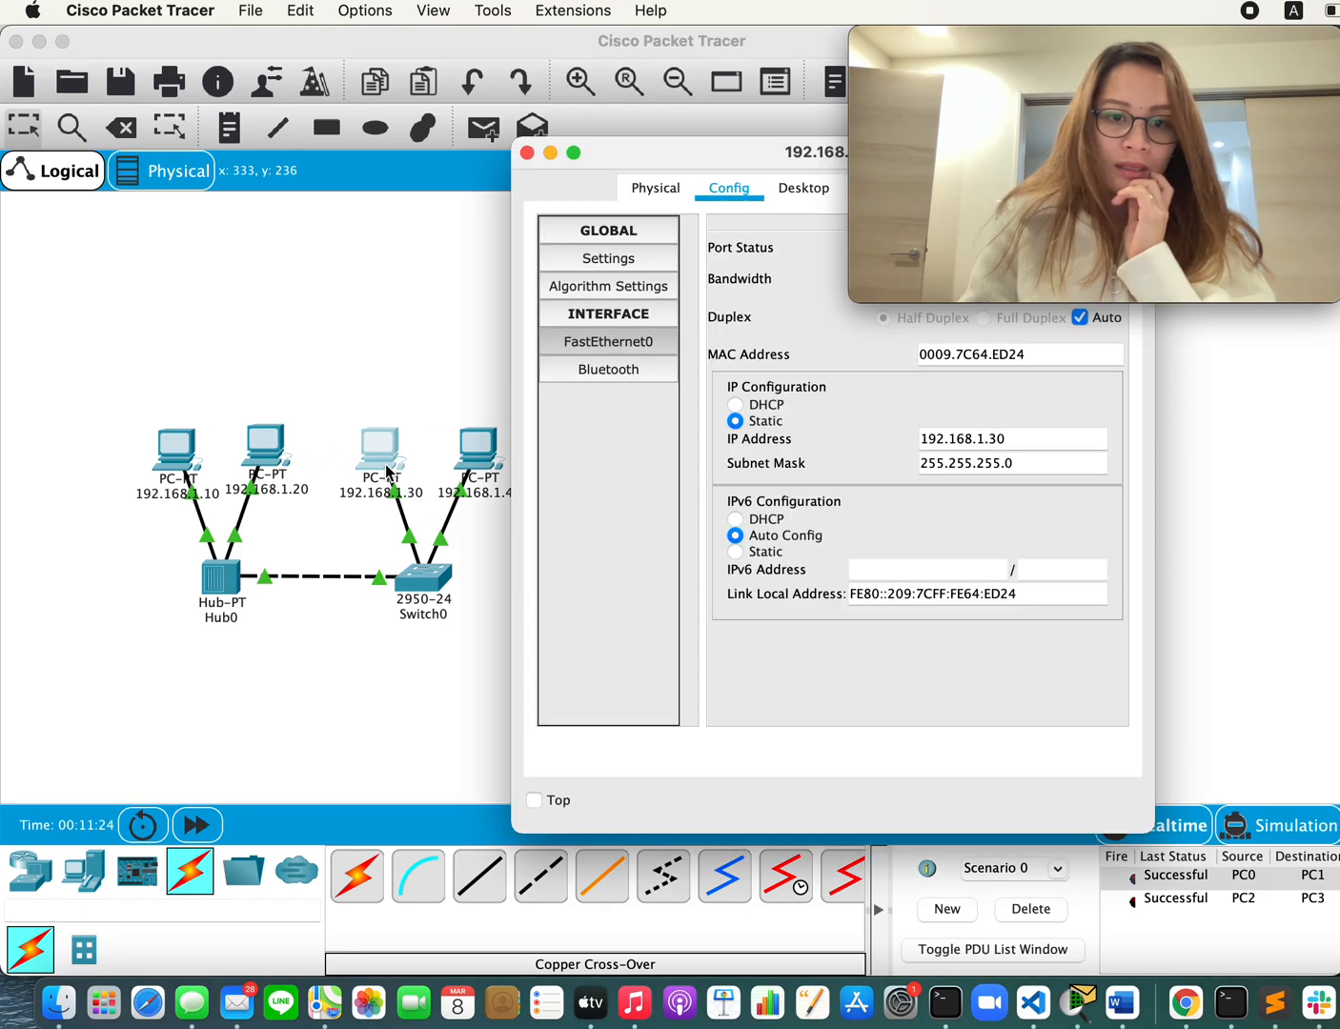
left_click(281, 458)
left_click(182, 472)
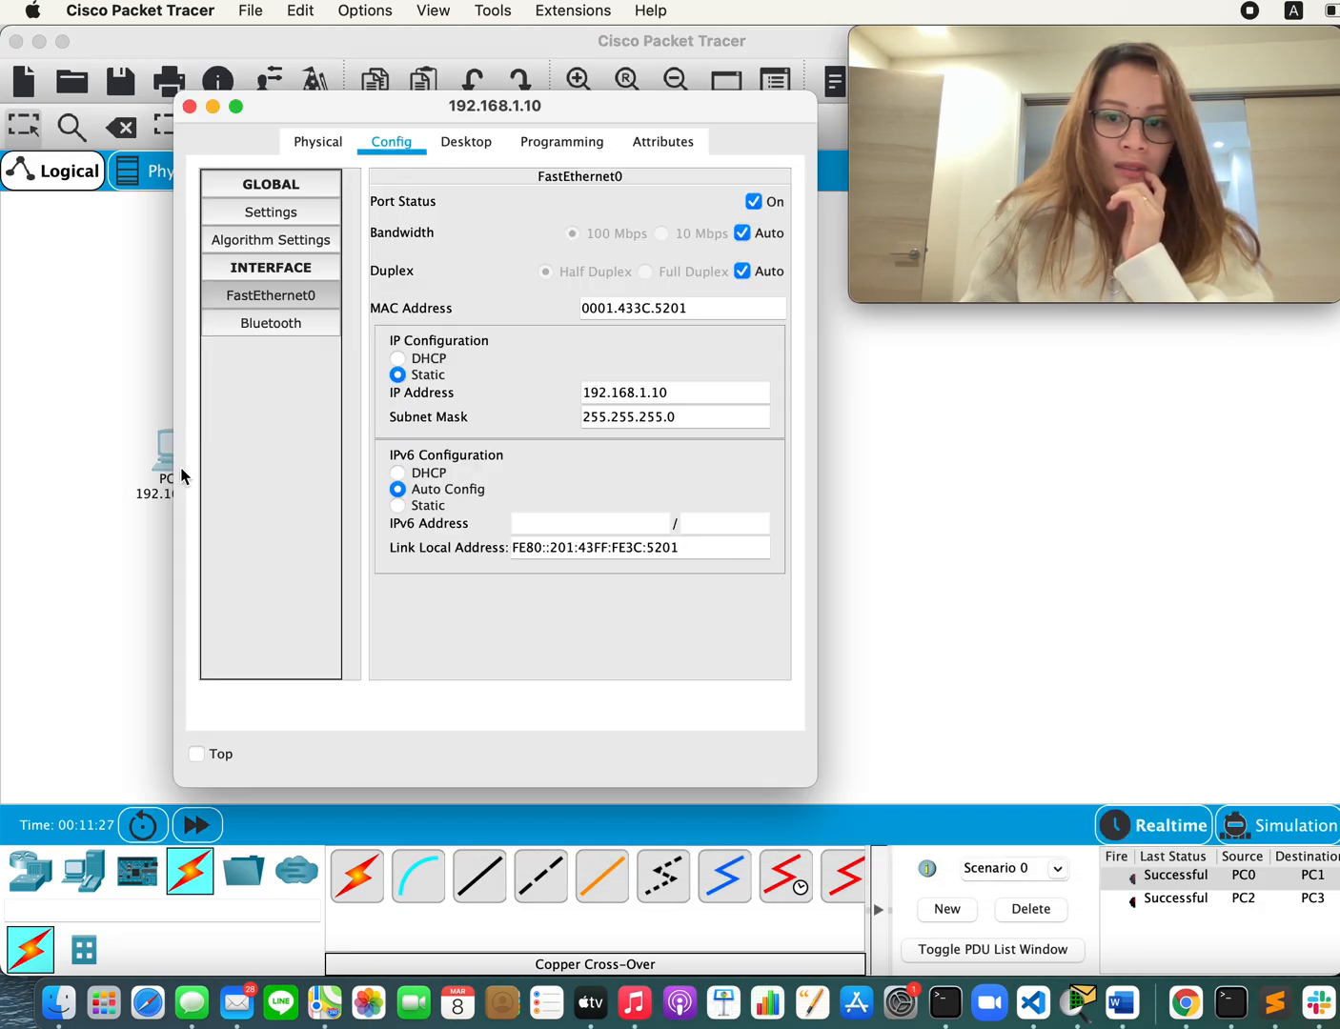
left_click(947, 534)
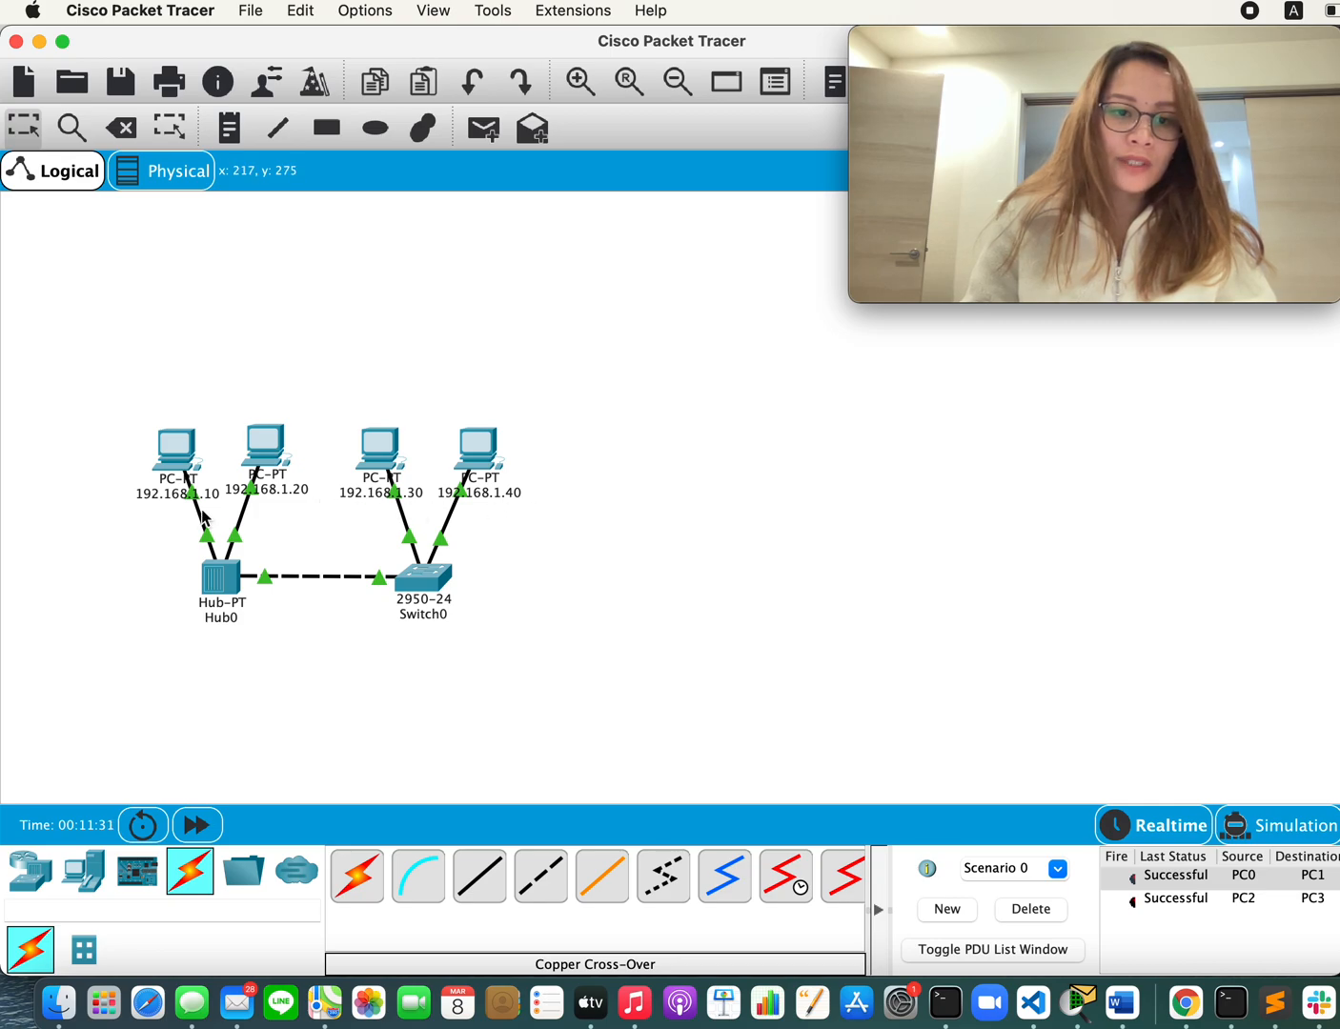
left_click(173, 451)
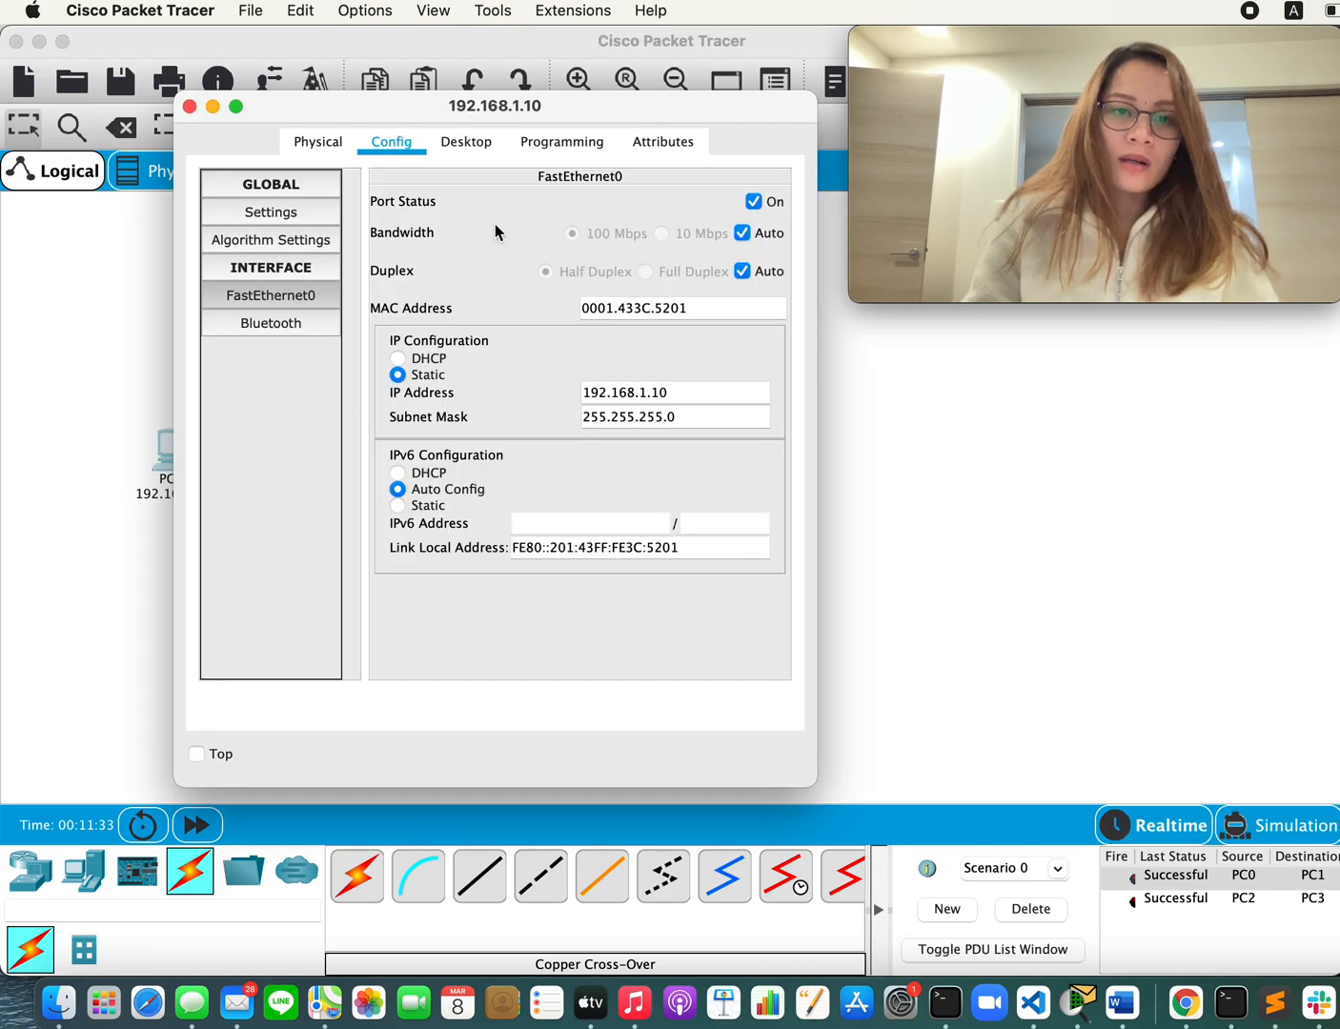
left_click(112, 523)
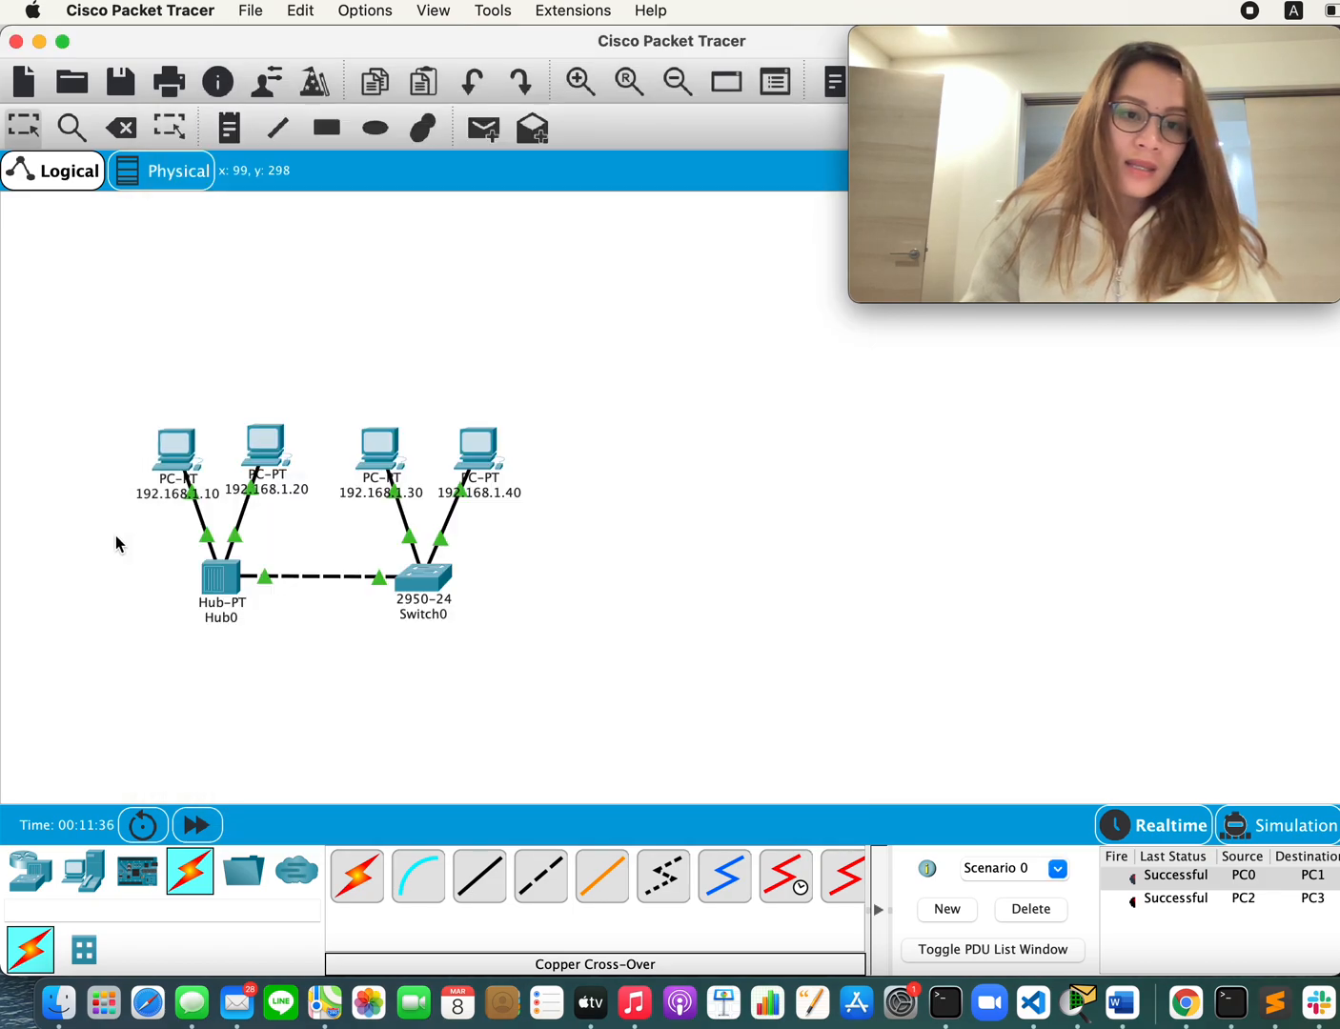
Step: Run ipconfig in the Command Prompt of the PC labelled 192.168.1.10 and examine its IP address line
left_click(185, 464)
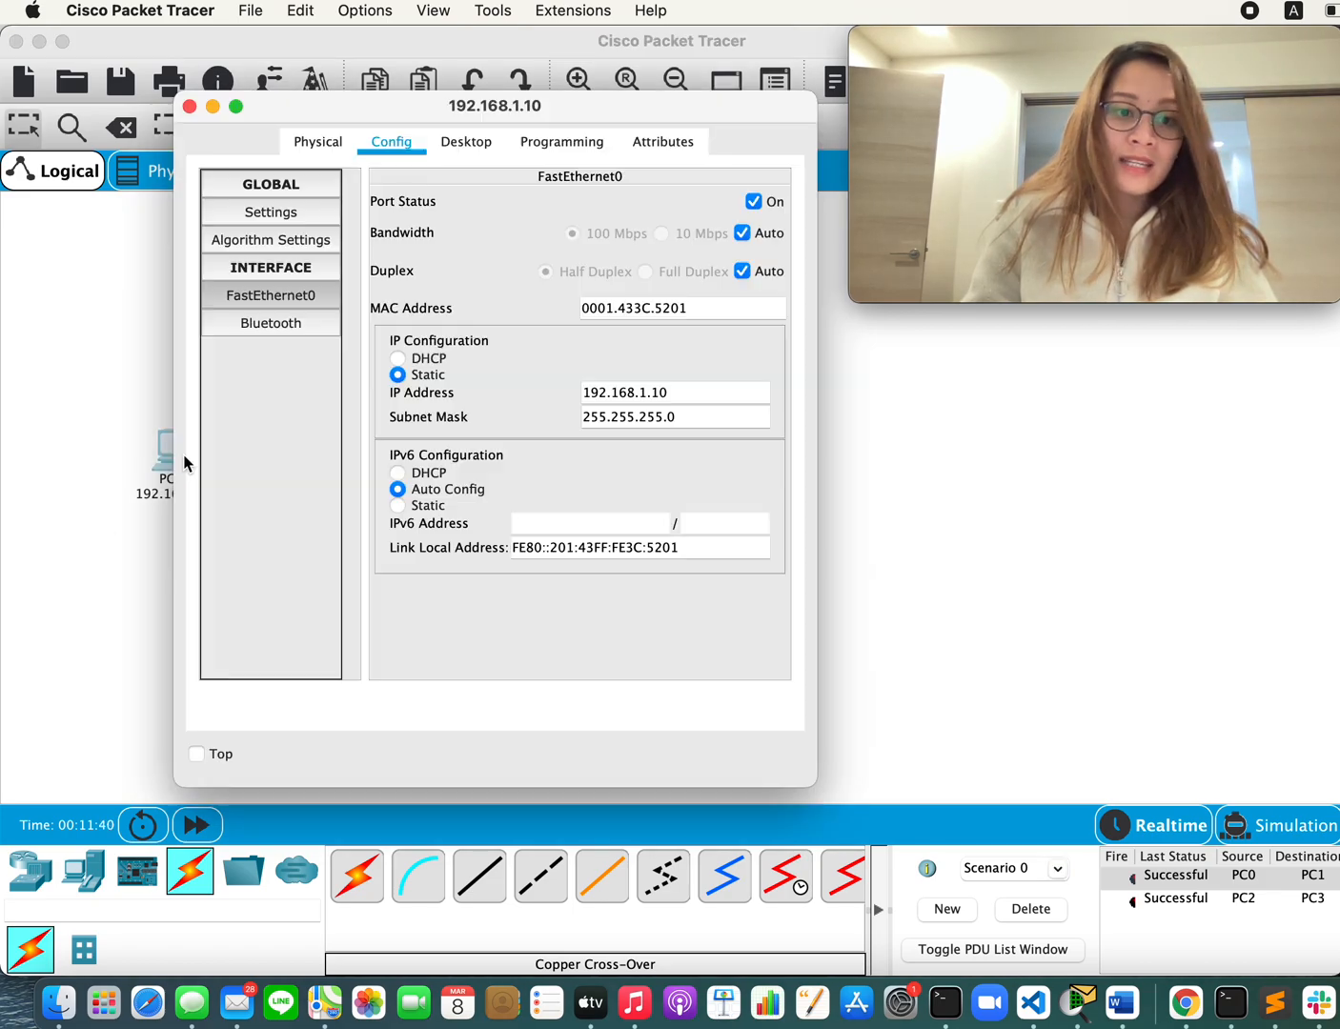
left_click(483, 148)
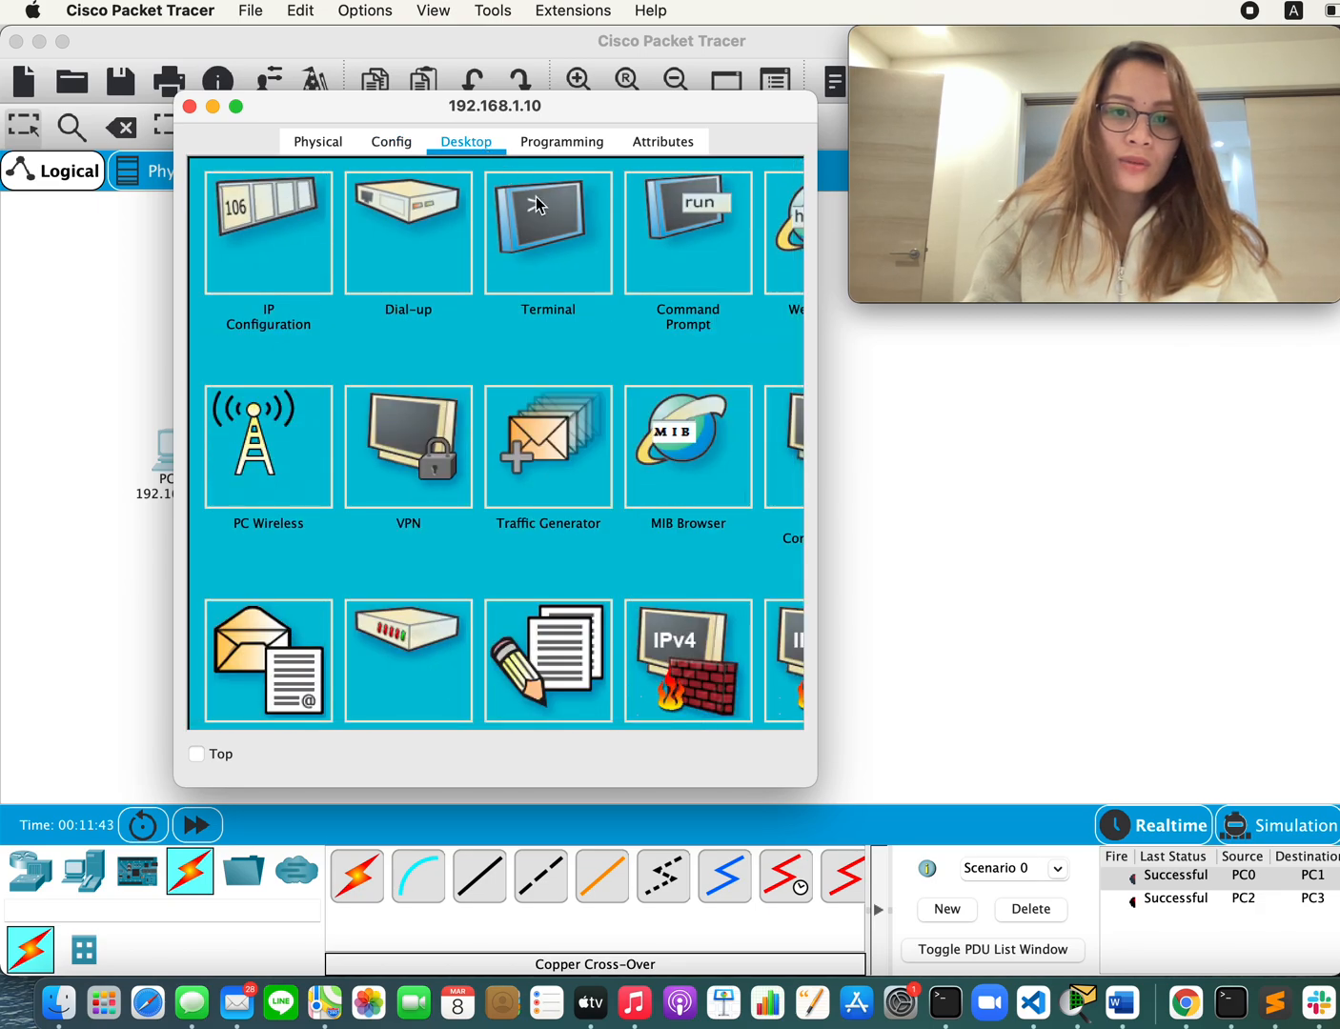
left_click(668, 249)
type("i")
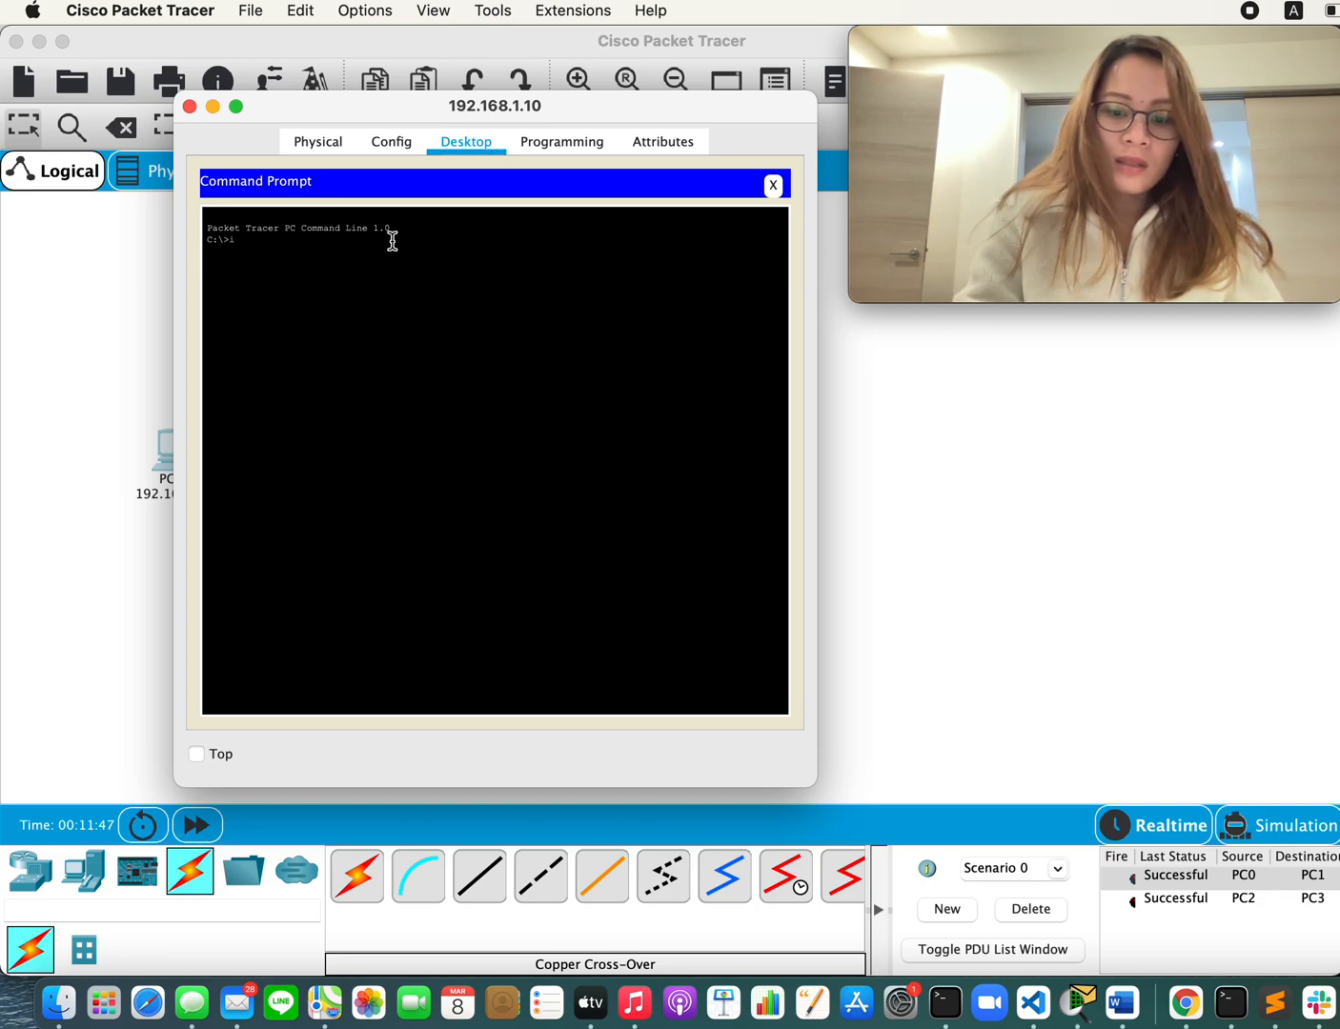
type("pconfig")
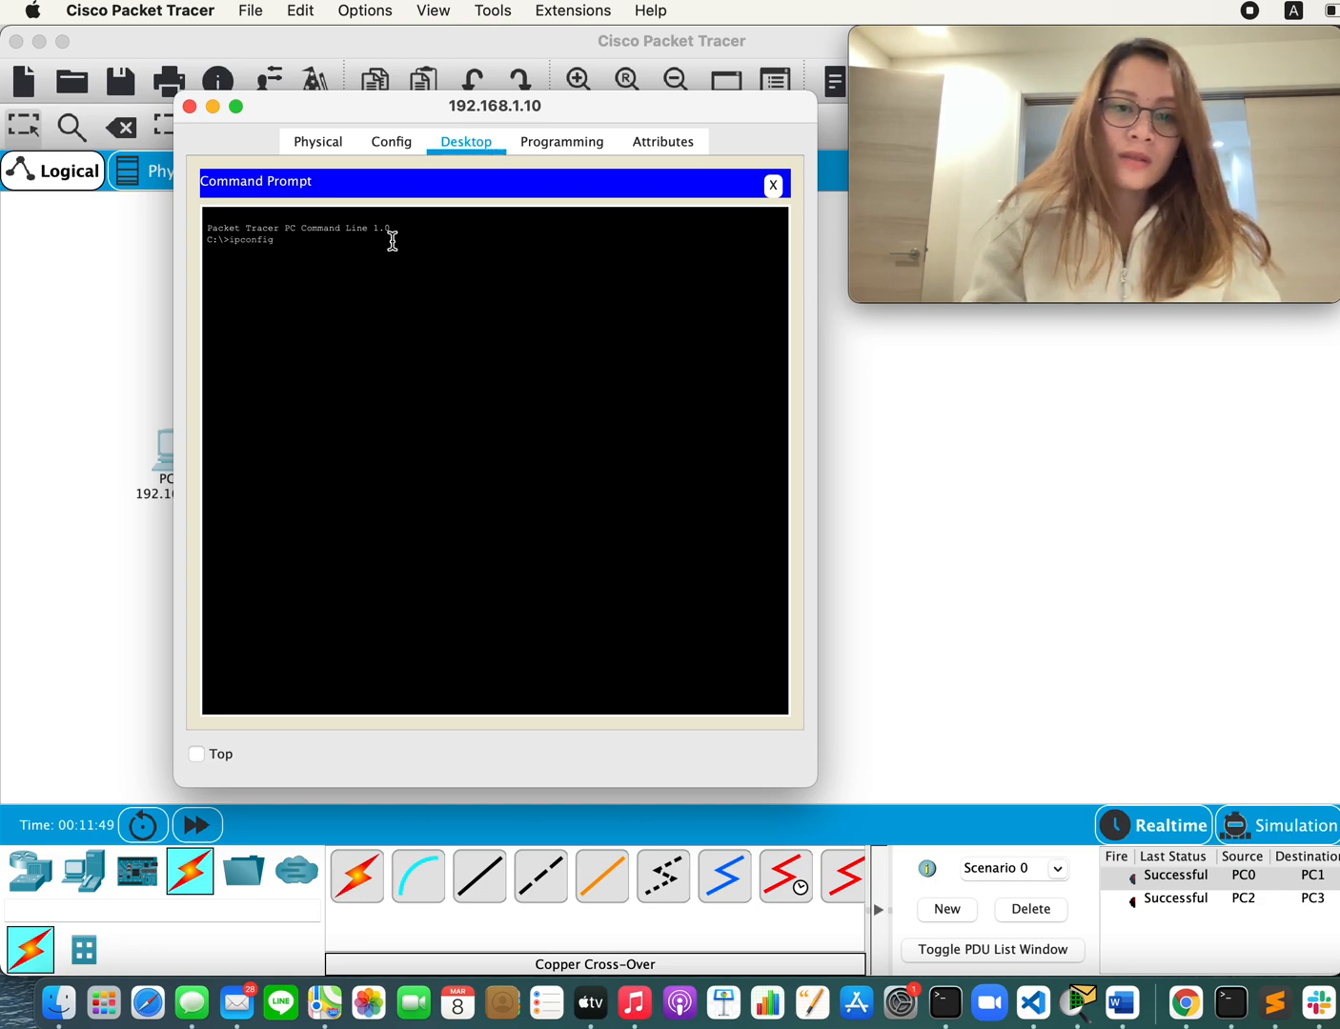
key("Return")
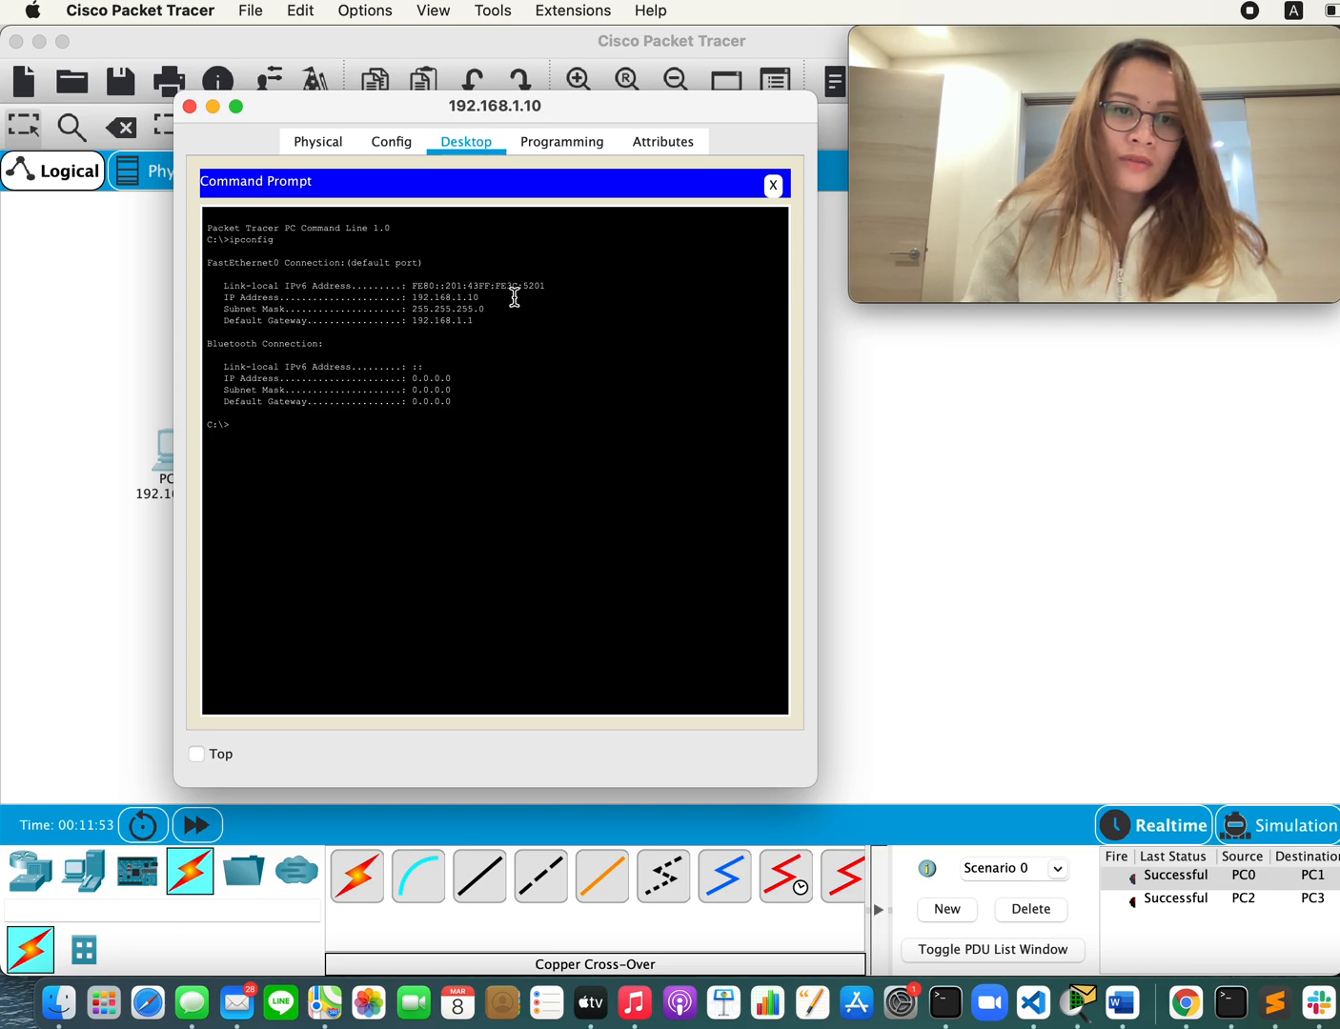
left_click_drag(488, 296, 217, 297)
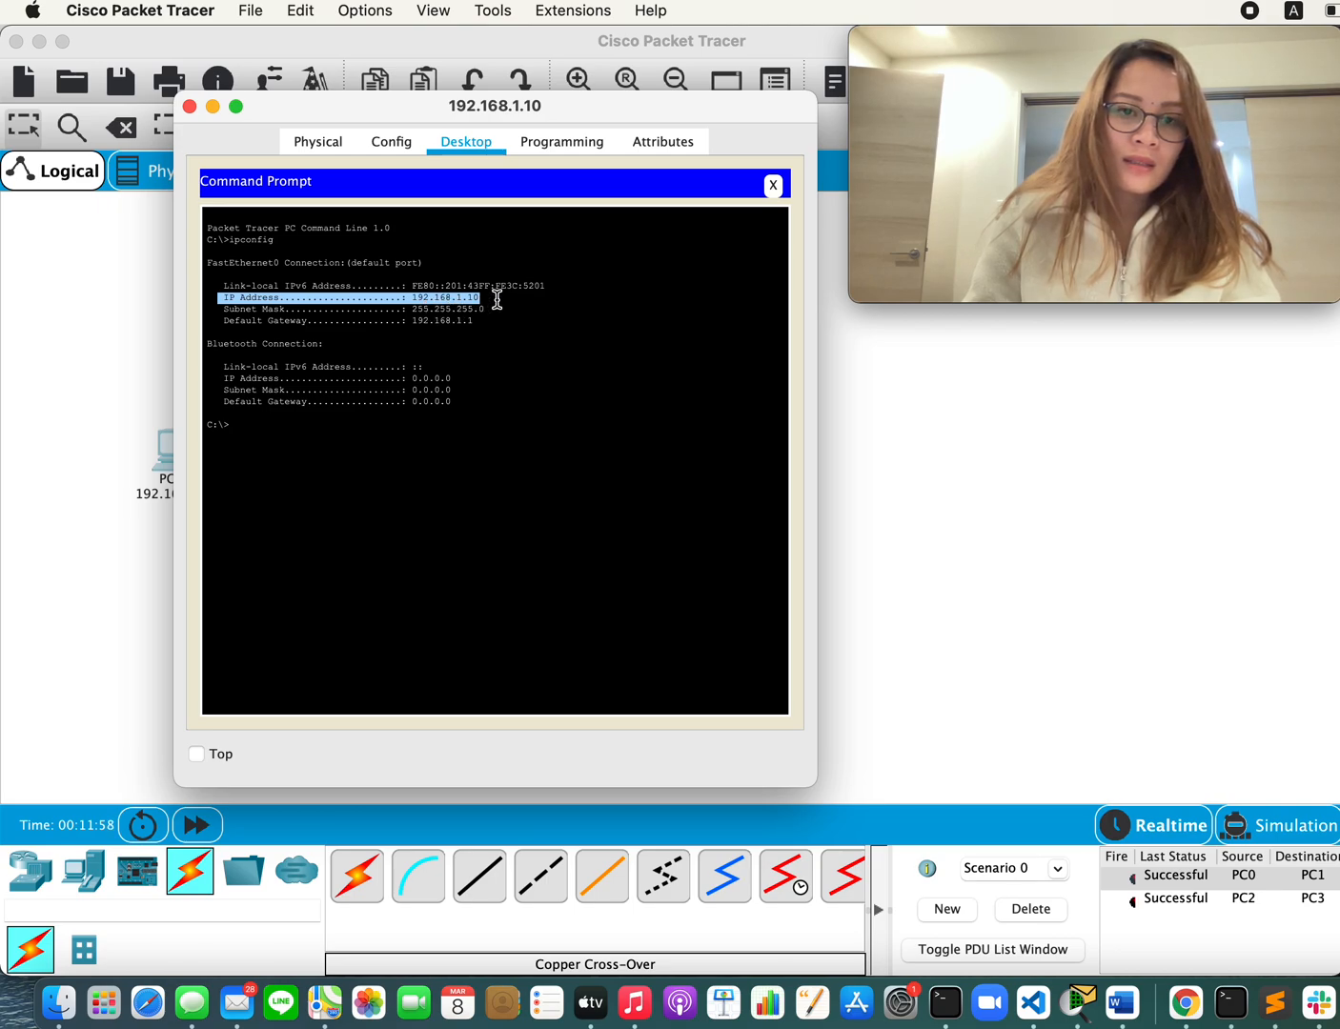
left_click(304, 426)
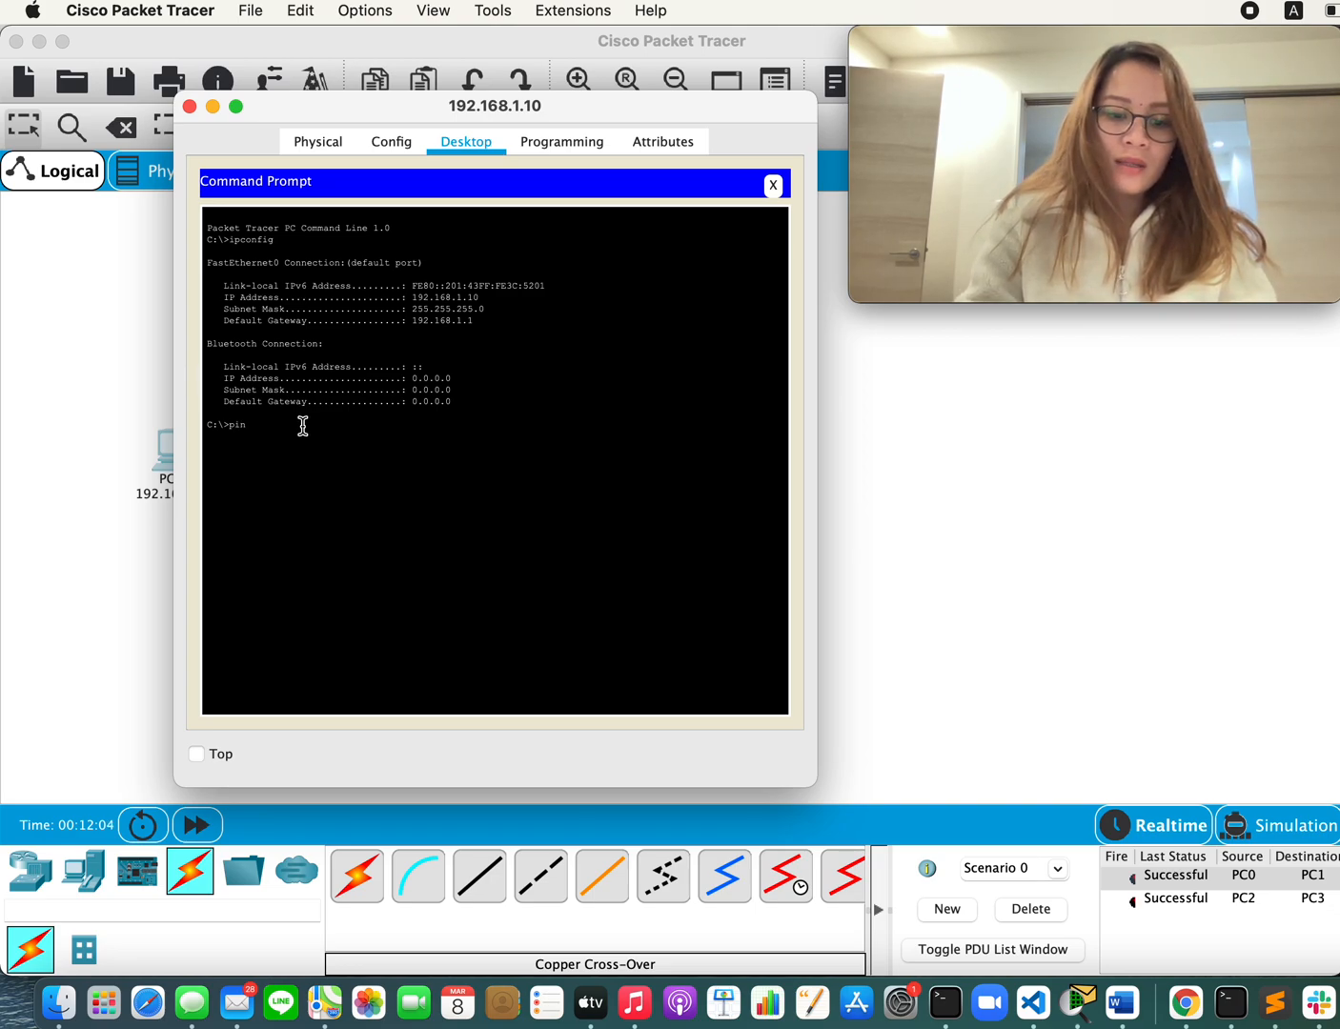
Step: Ping 192.168.1.20 from the 192.168.1.10 PC's Command Prompt and examine the replies
type("ping")
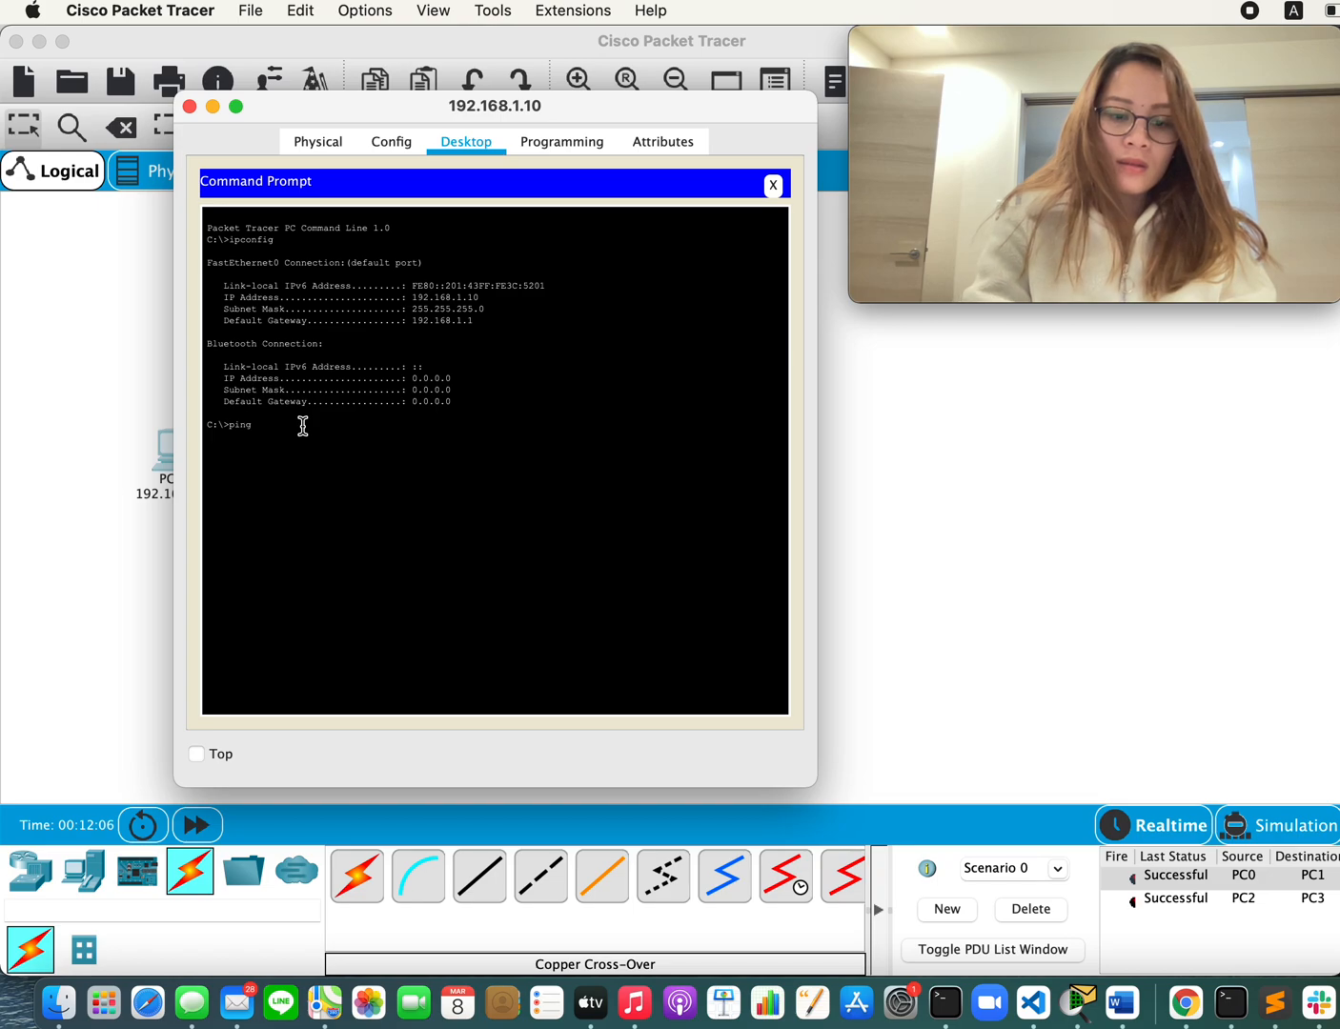
type(" 19")
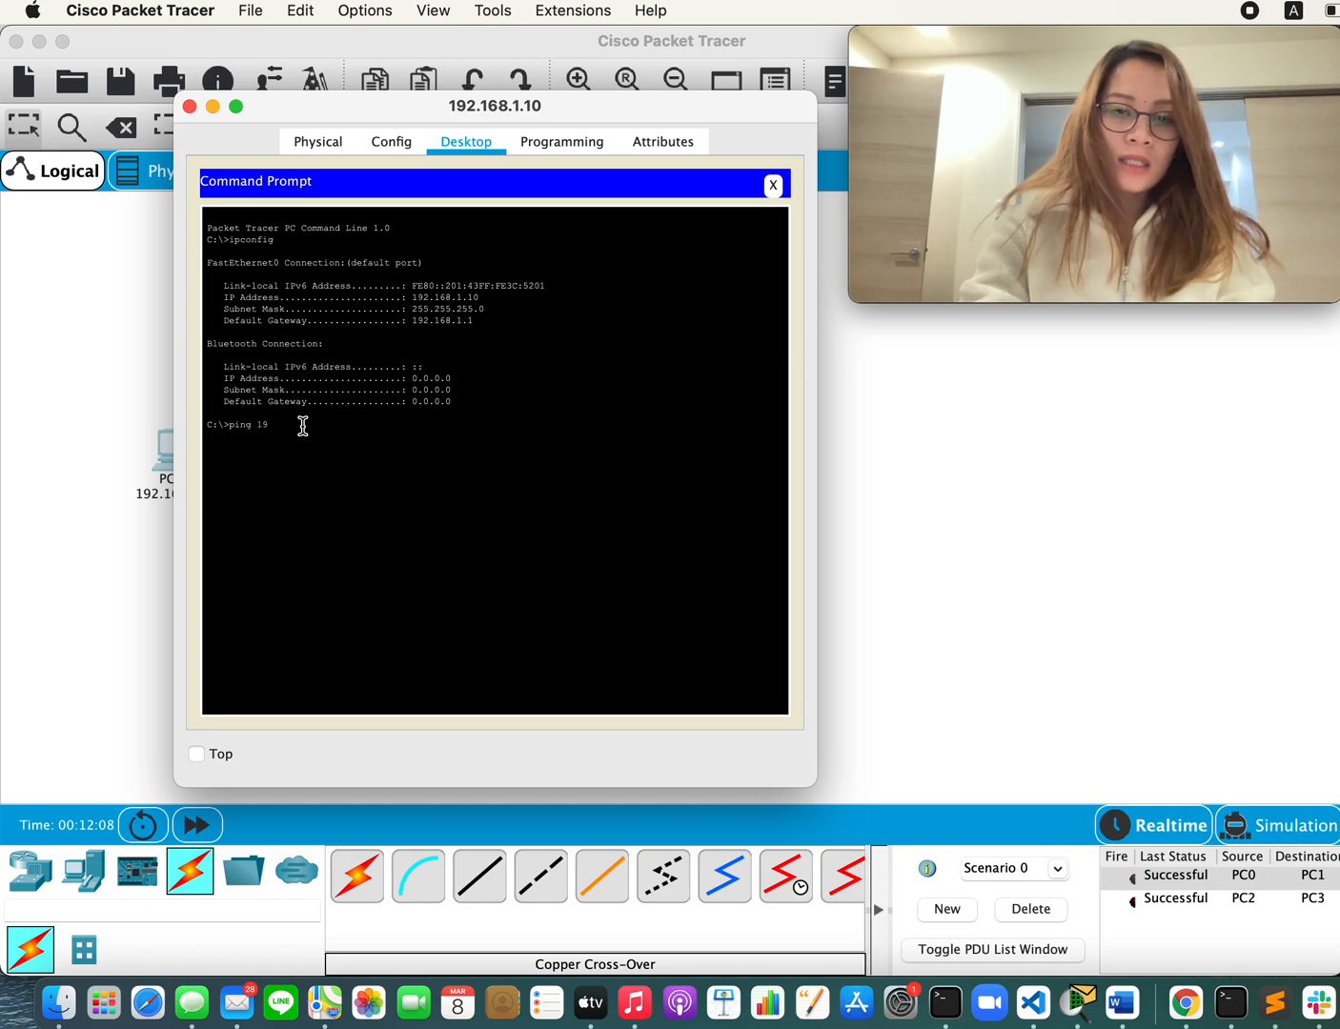
type("2.16")
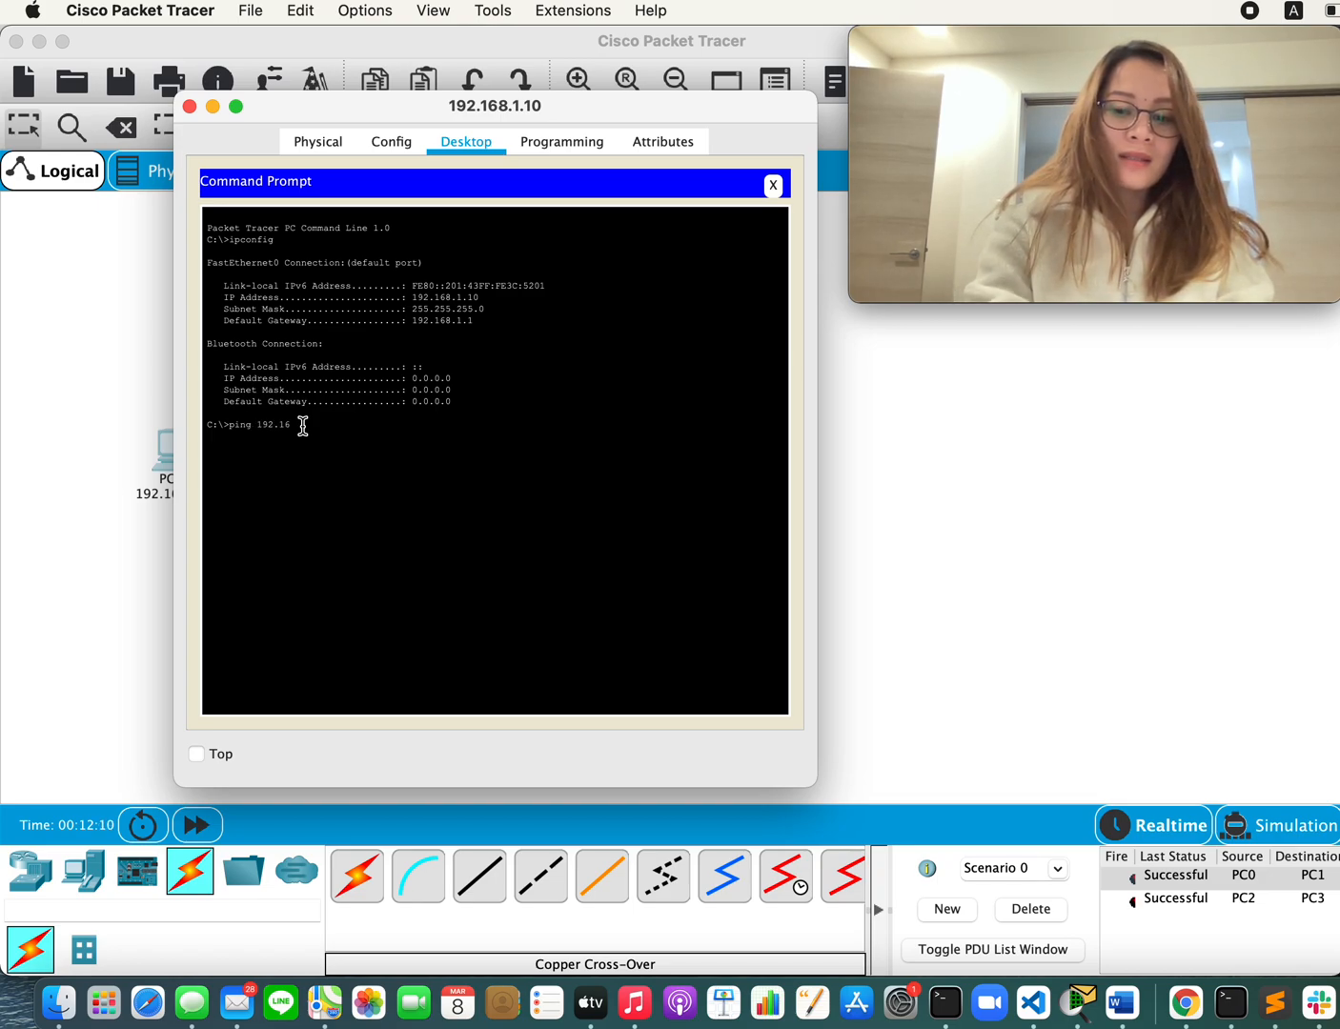
type("8.1.20")
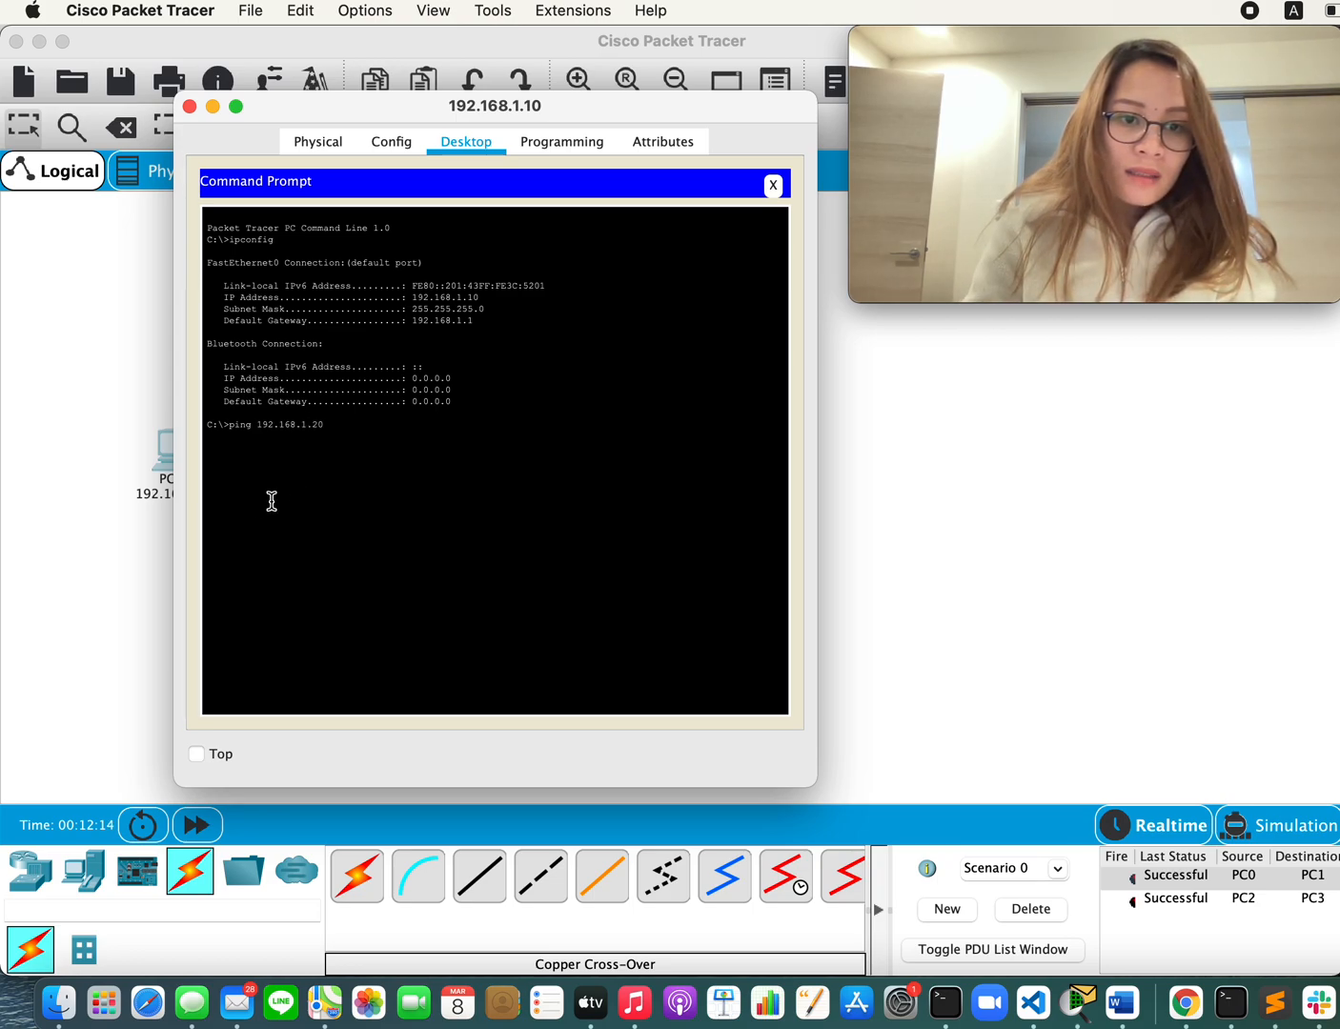
key("Return")
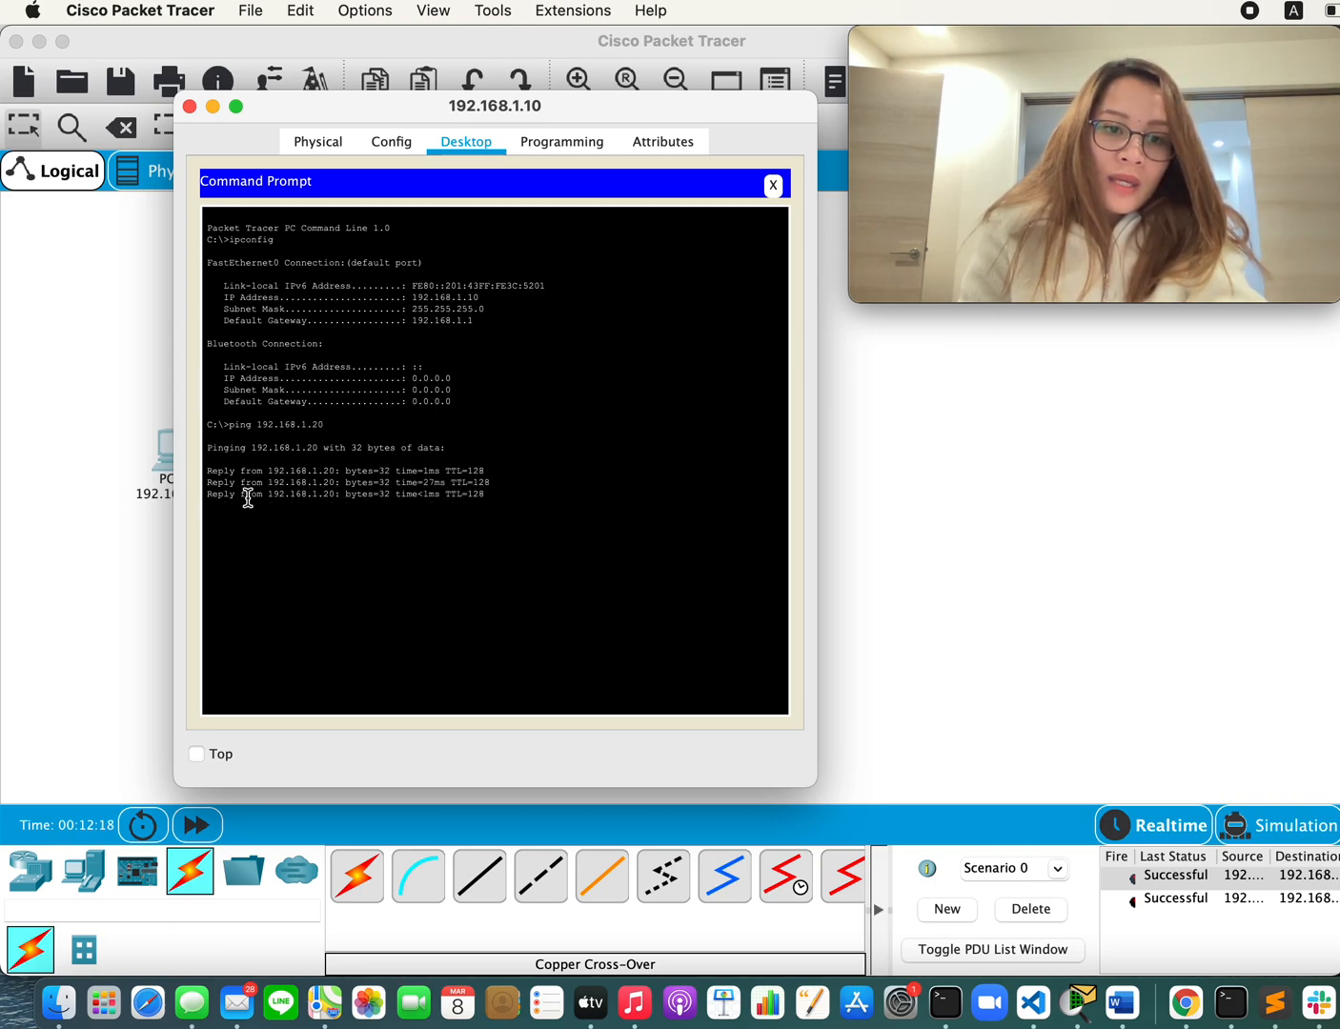
left_click_drag(505, 511, 230, 448)
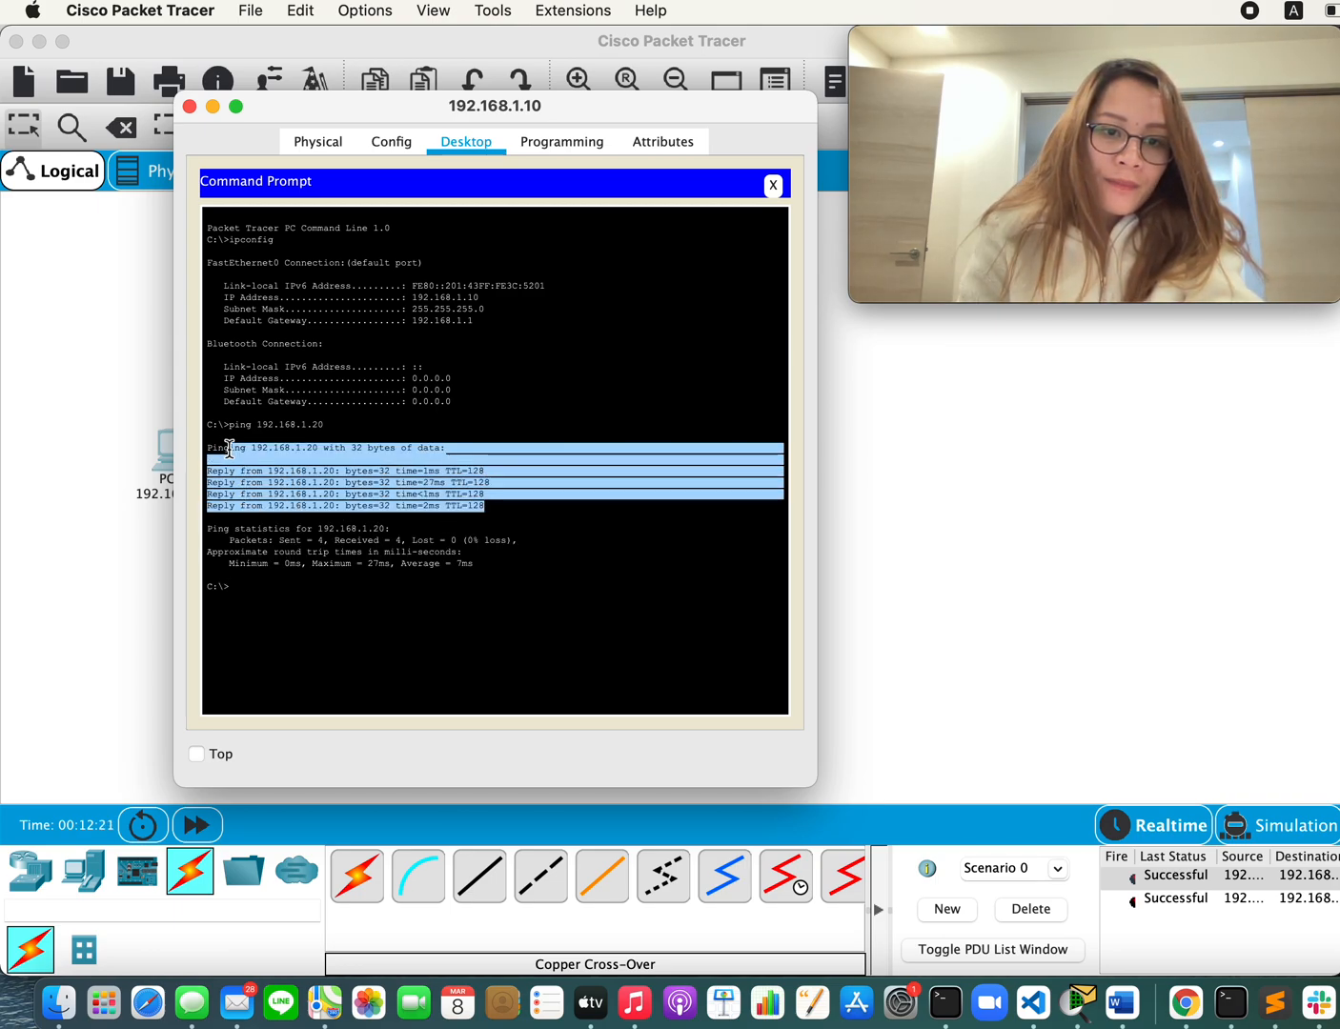
left_click(341, 514)
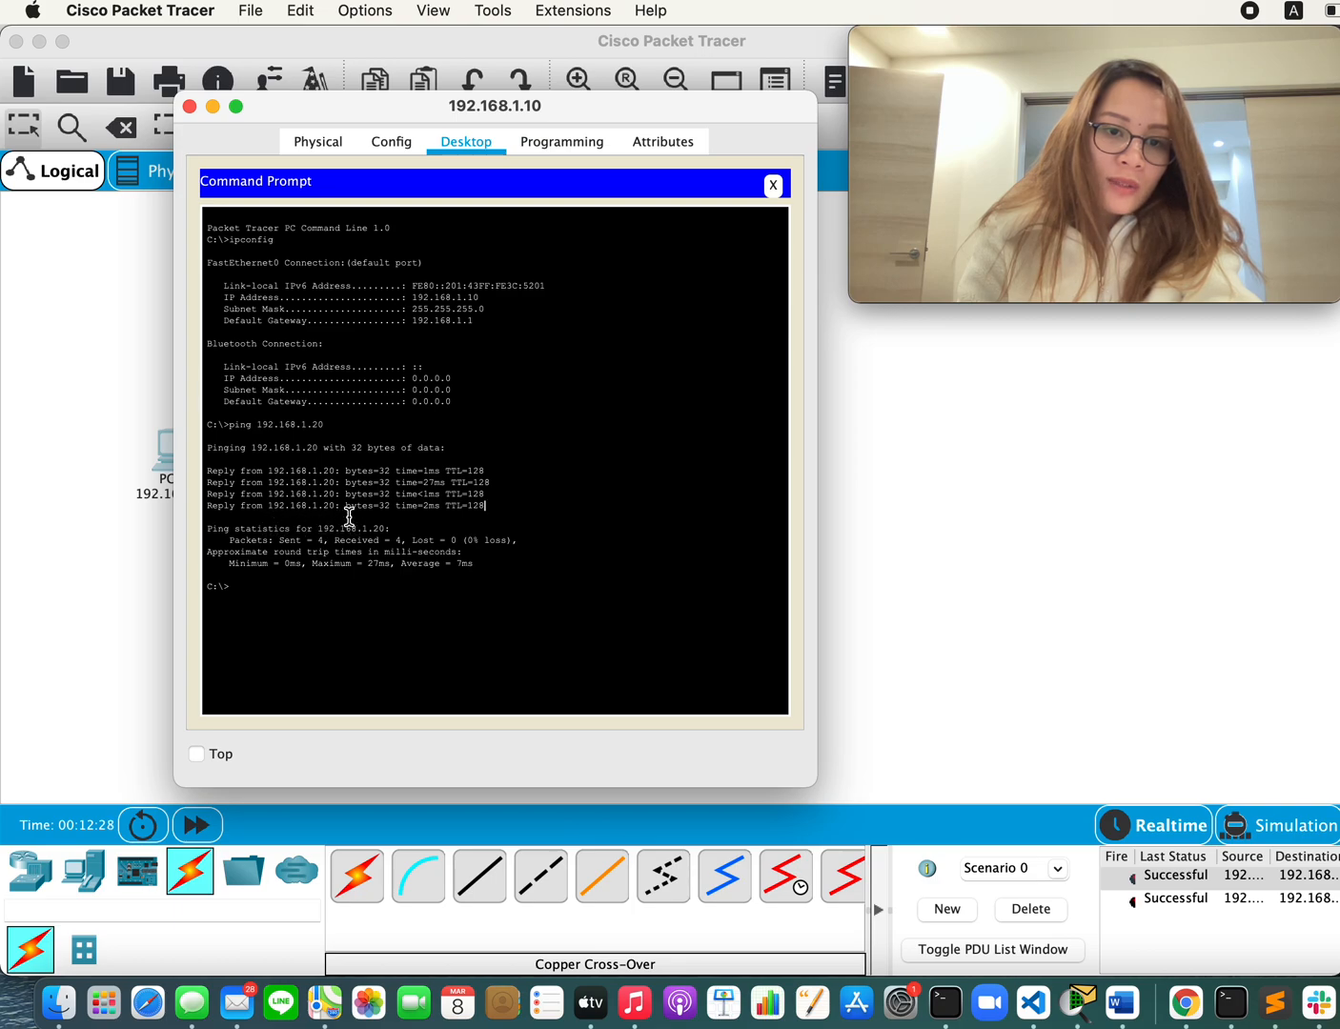
Step: Return to the topology and check the FastEthernet0 IP configuration of the PC labelled 192.168.1.30
left_click(155, 574)
left_click(265, 446)
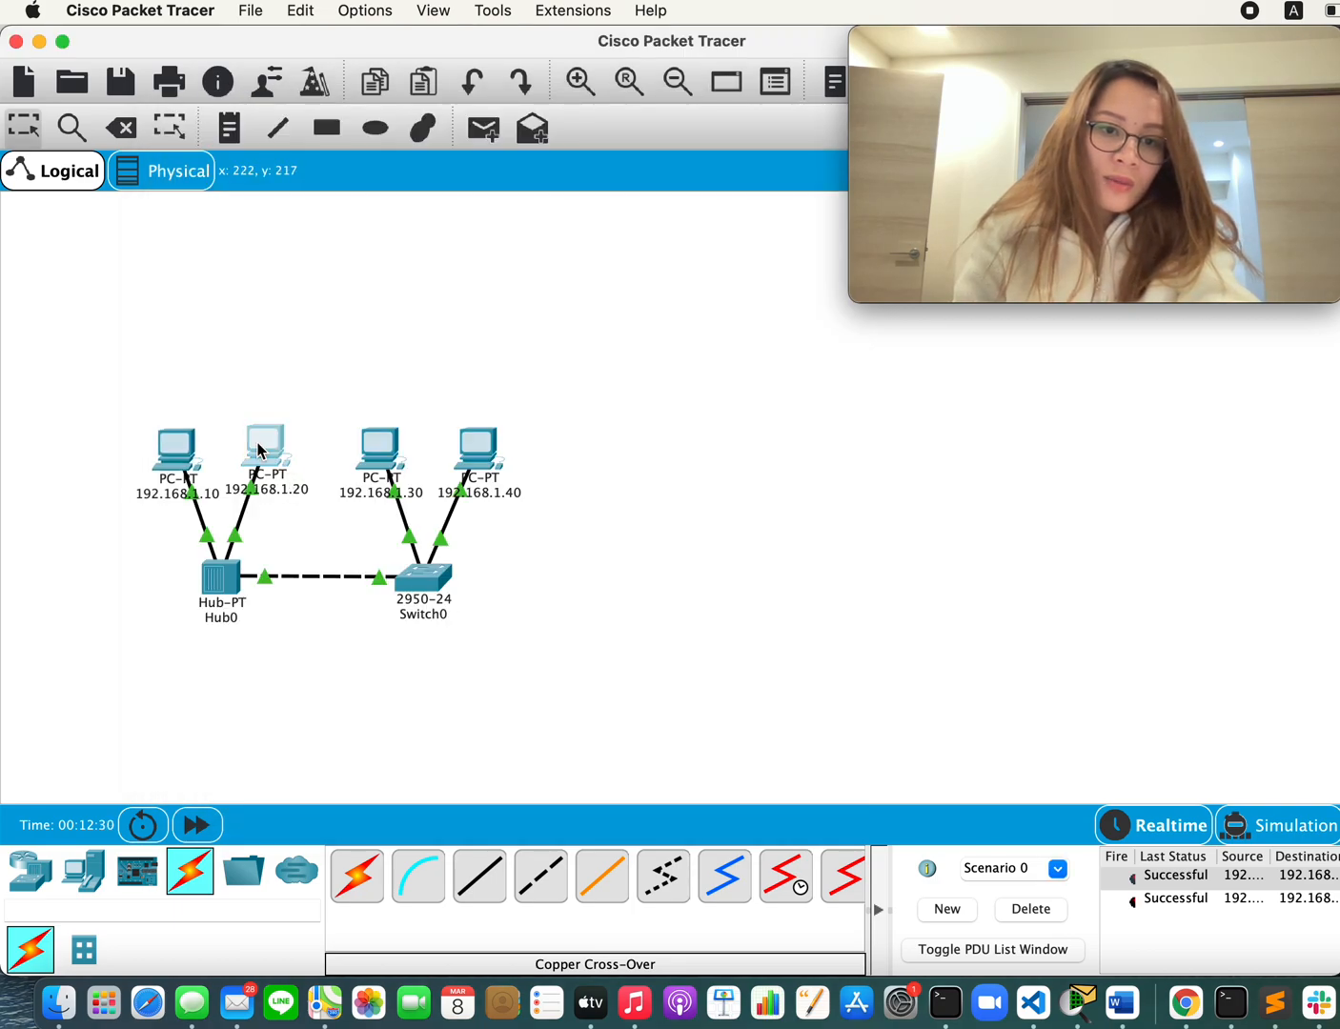
left_click(390, 341)
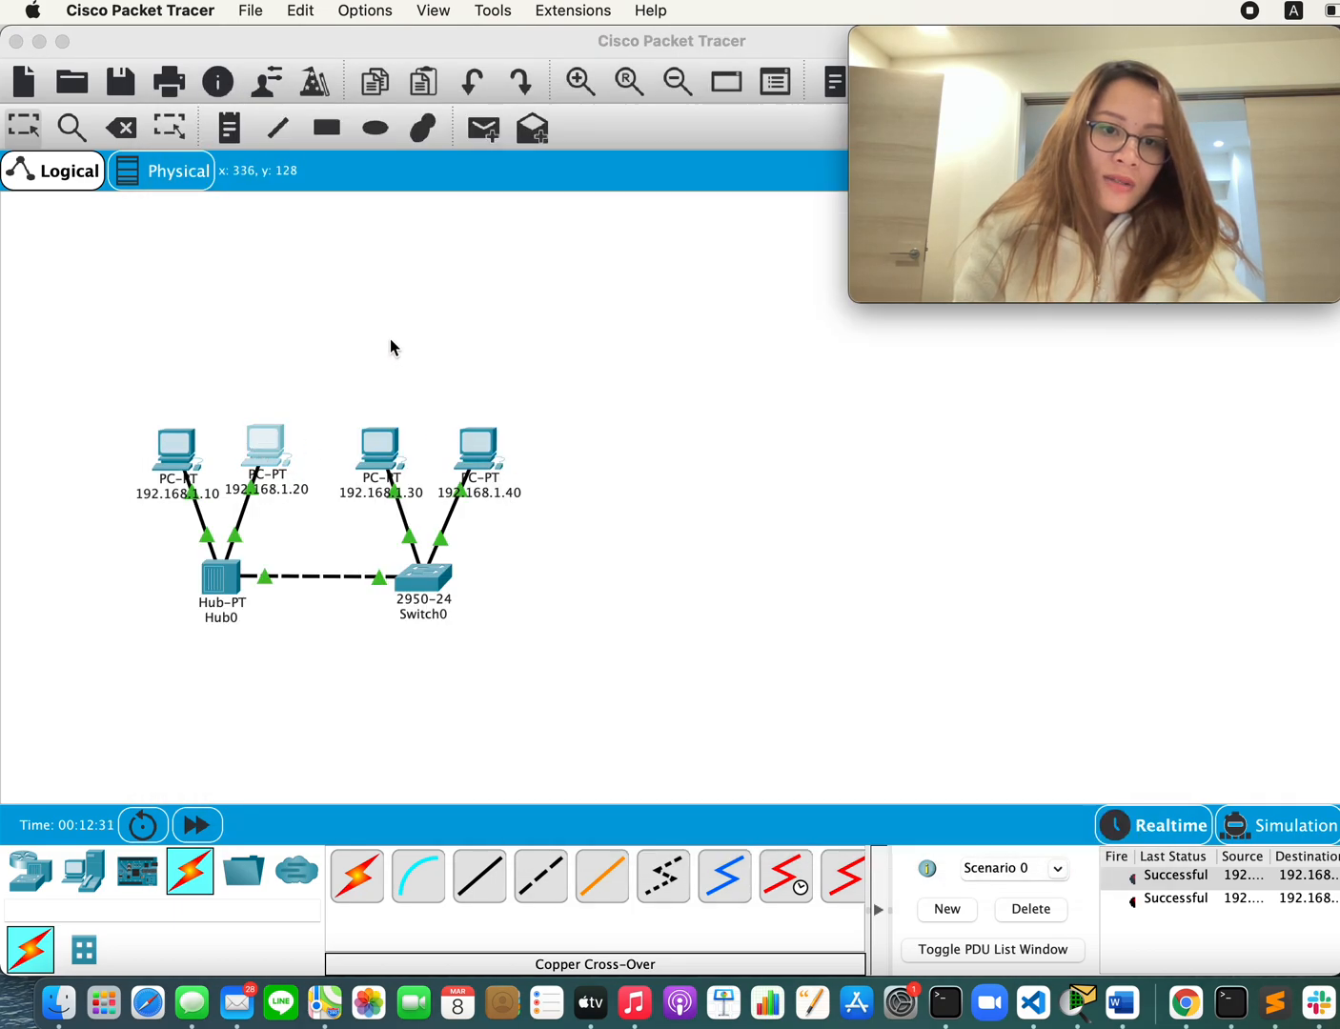
left_click(388, 460)
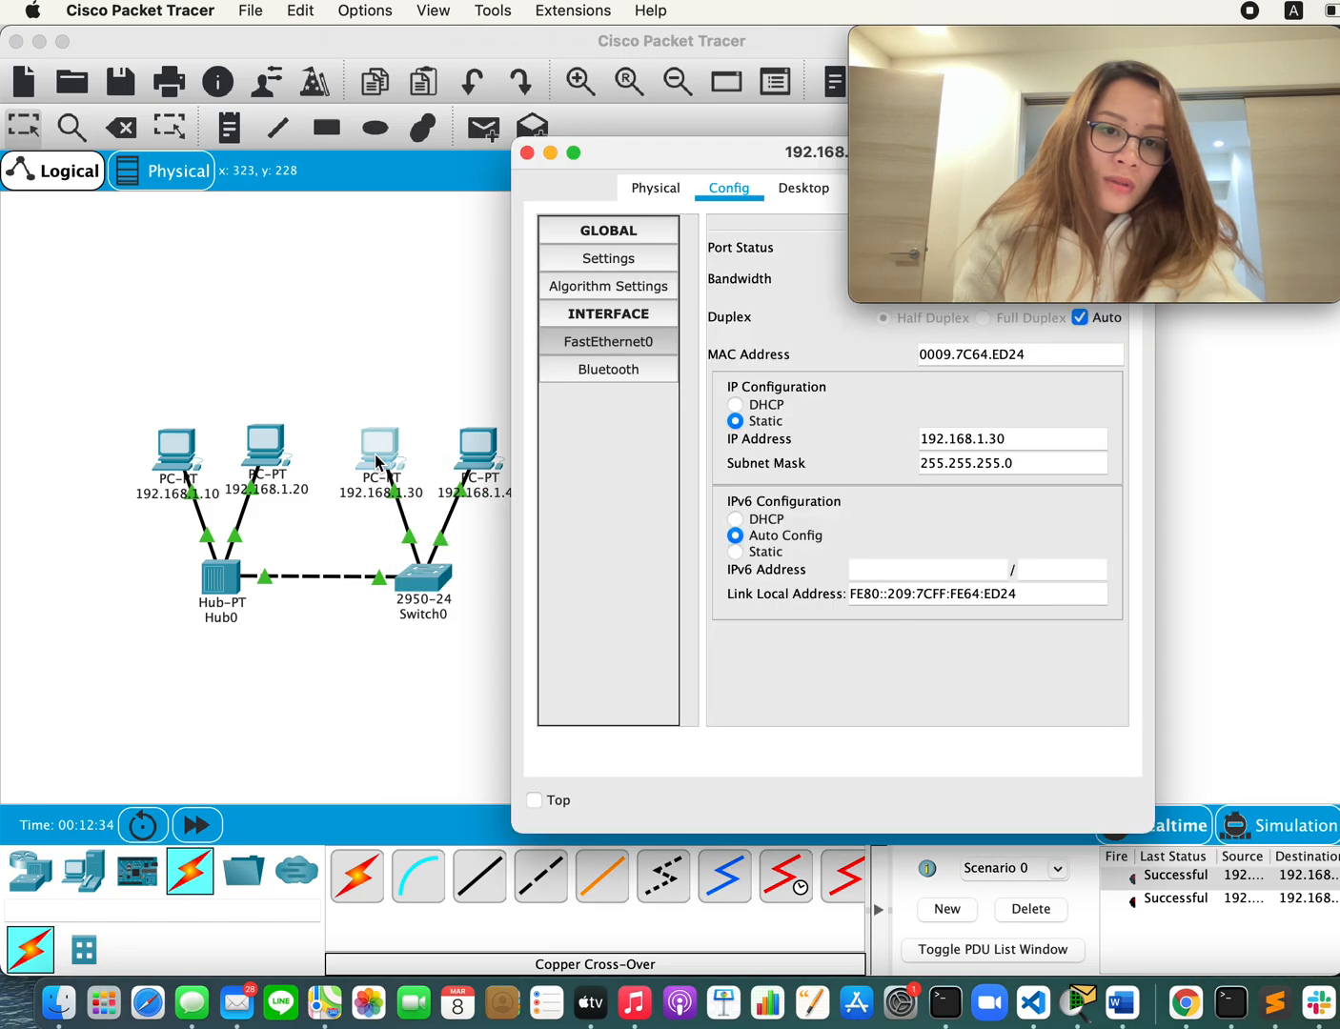
left_click(547, 153)
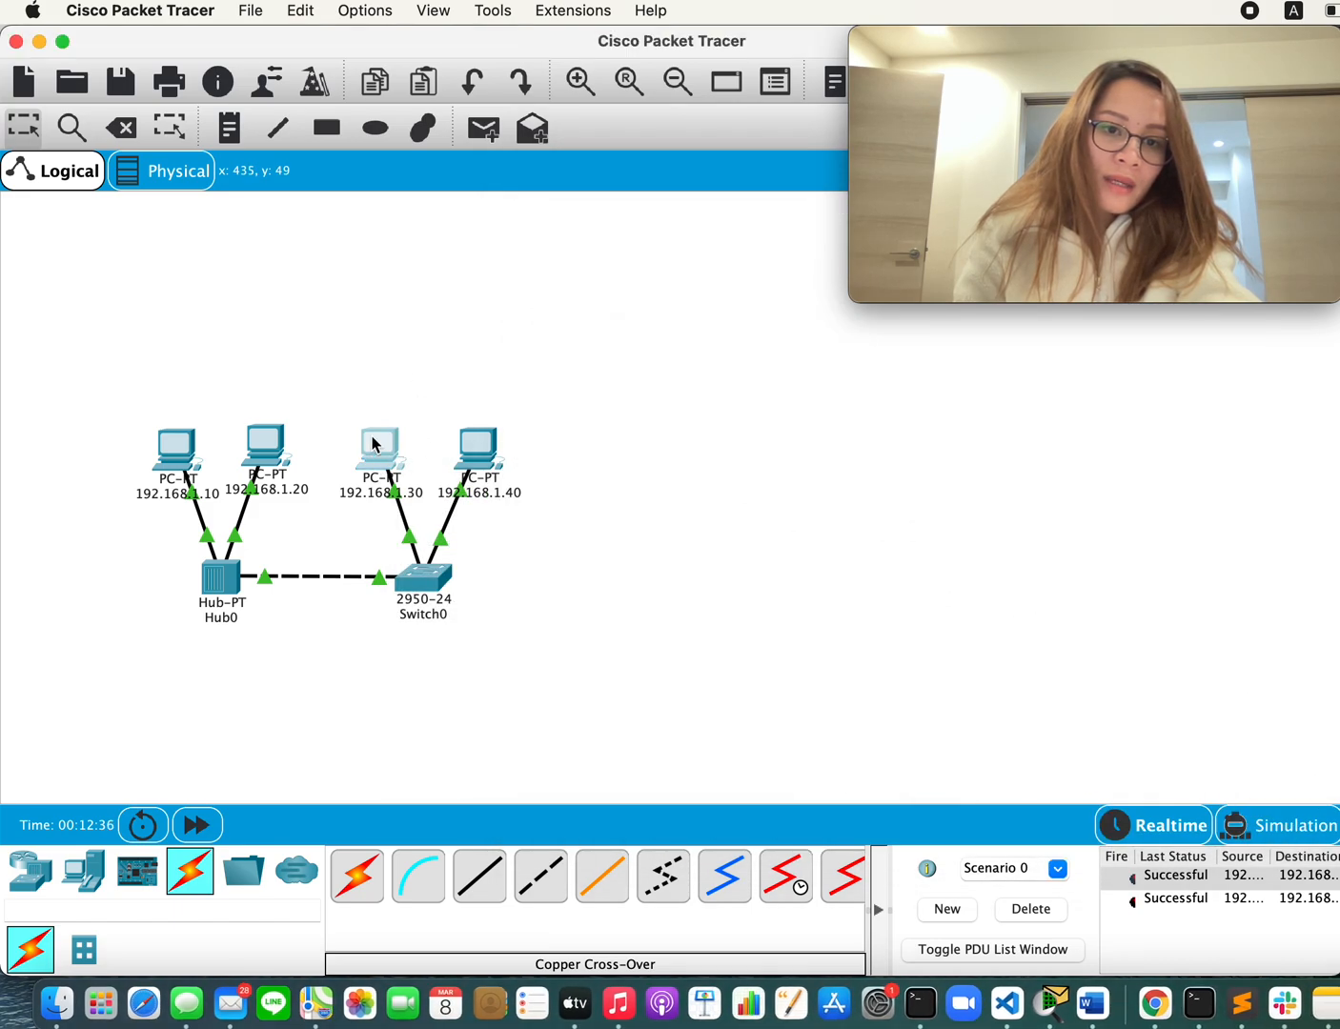
Step: Ping 192.168.1.30 from the 192.168.1.10 PC's Command Prompt and examine the reply lines
left_click(160, 472)
left_click(383, 576)
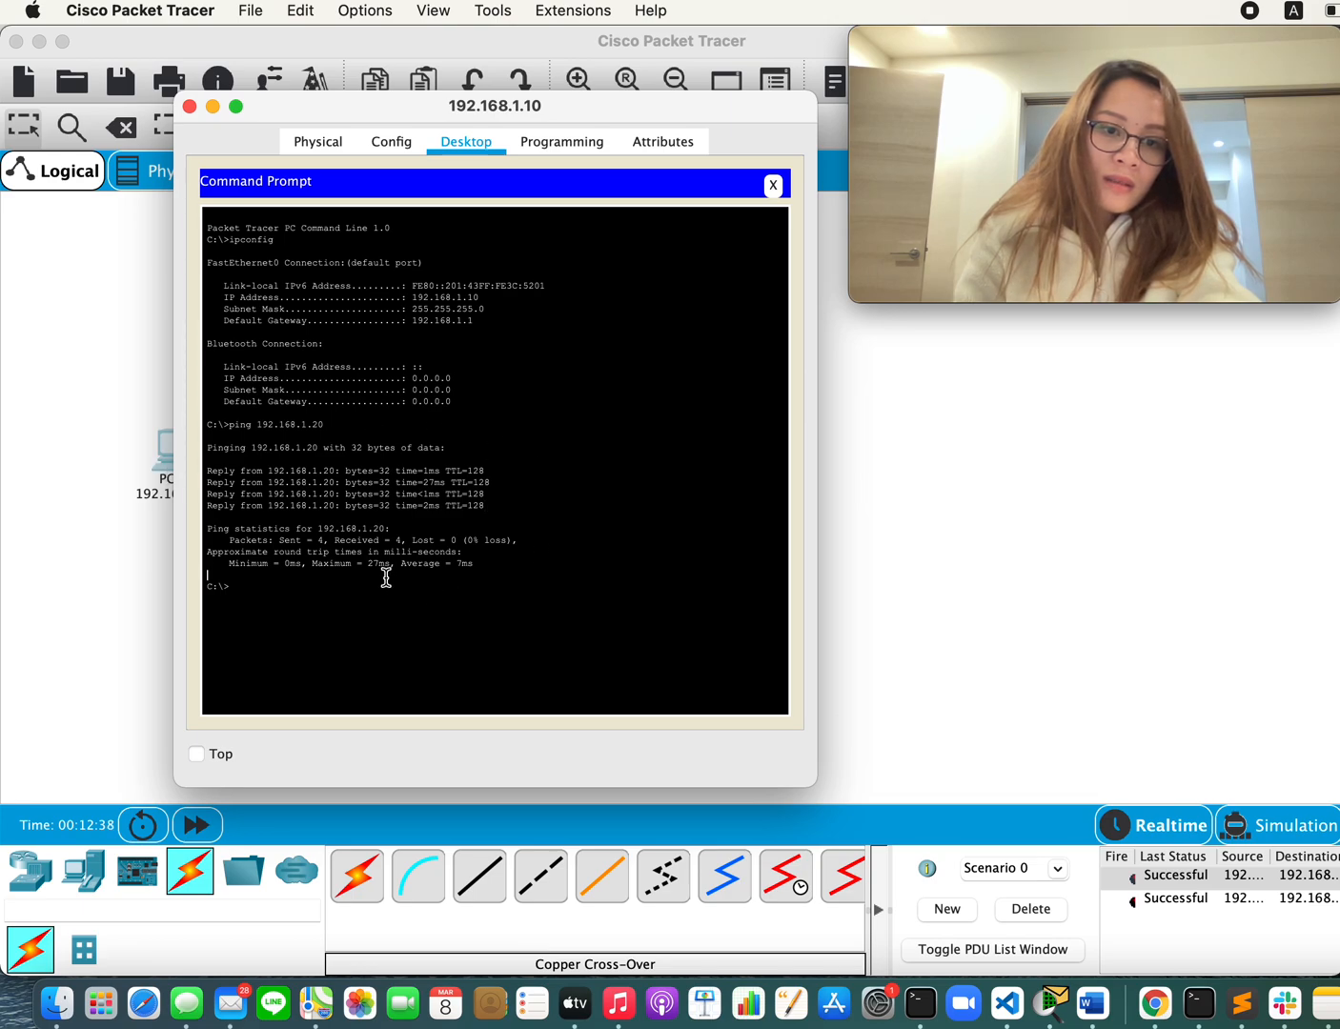
type("ping 192.168.1.")
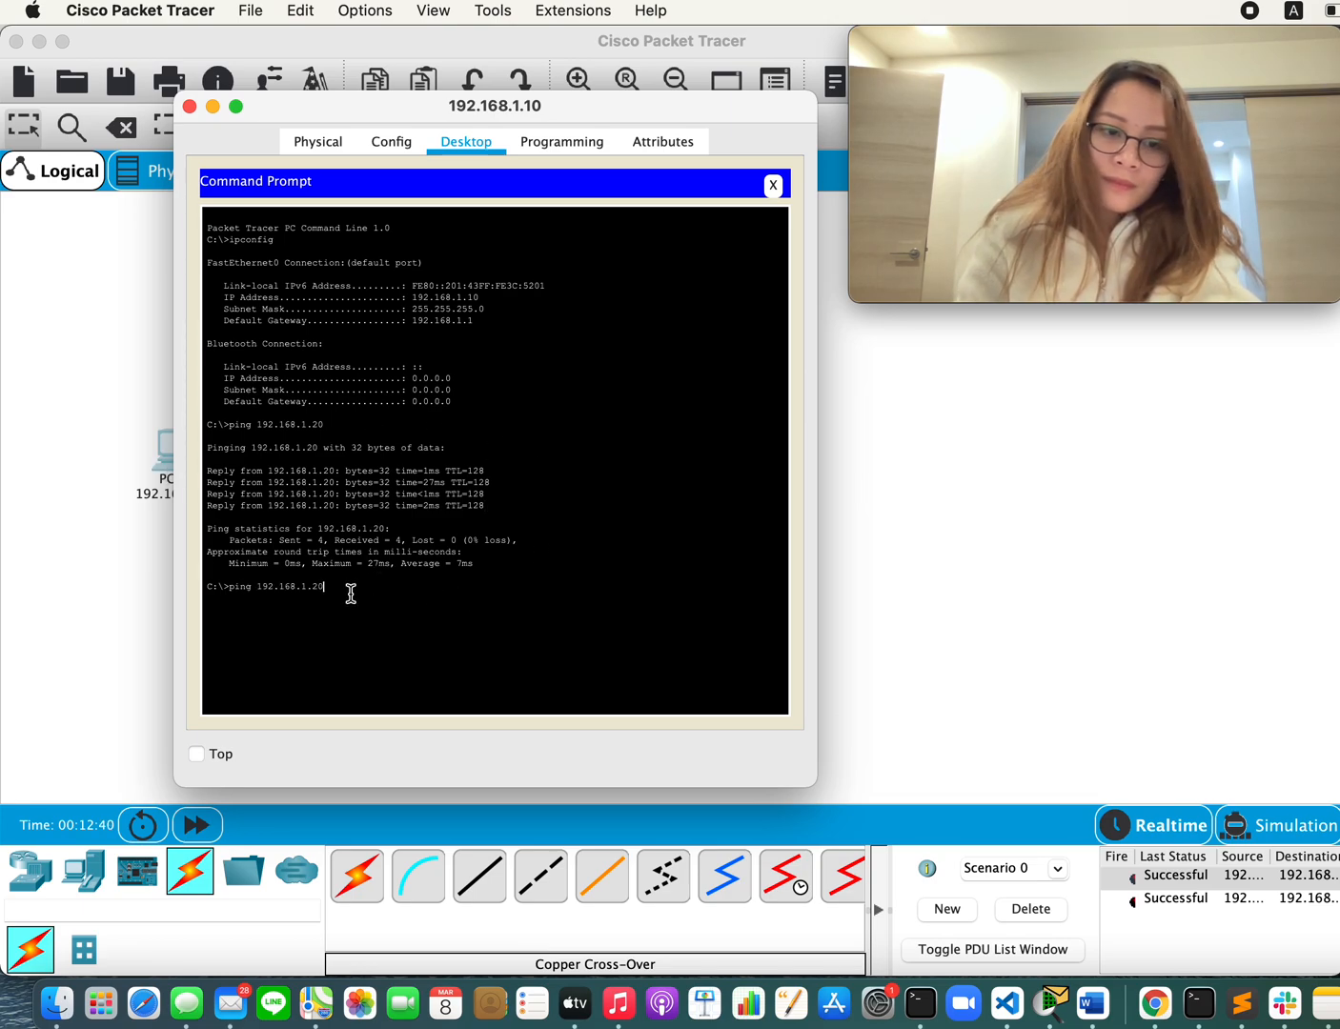
type("30")
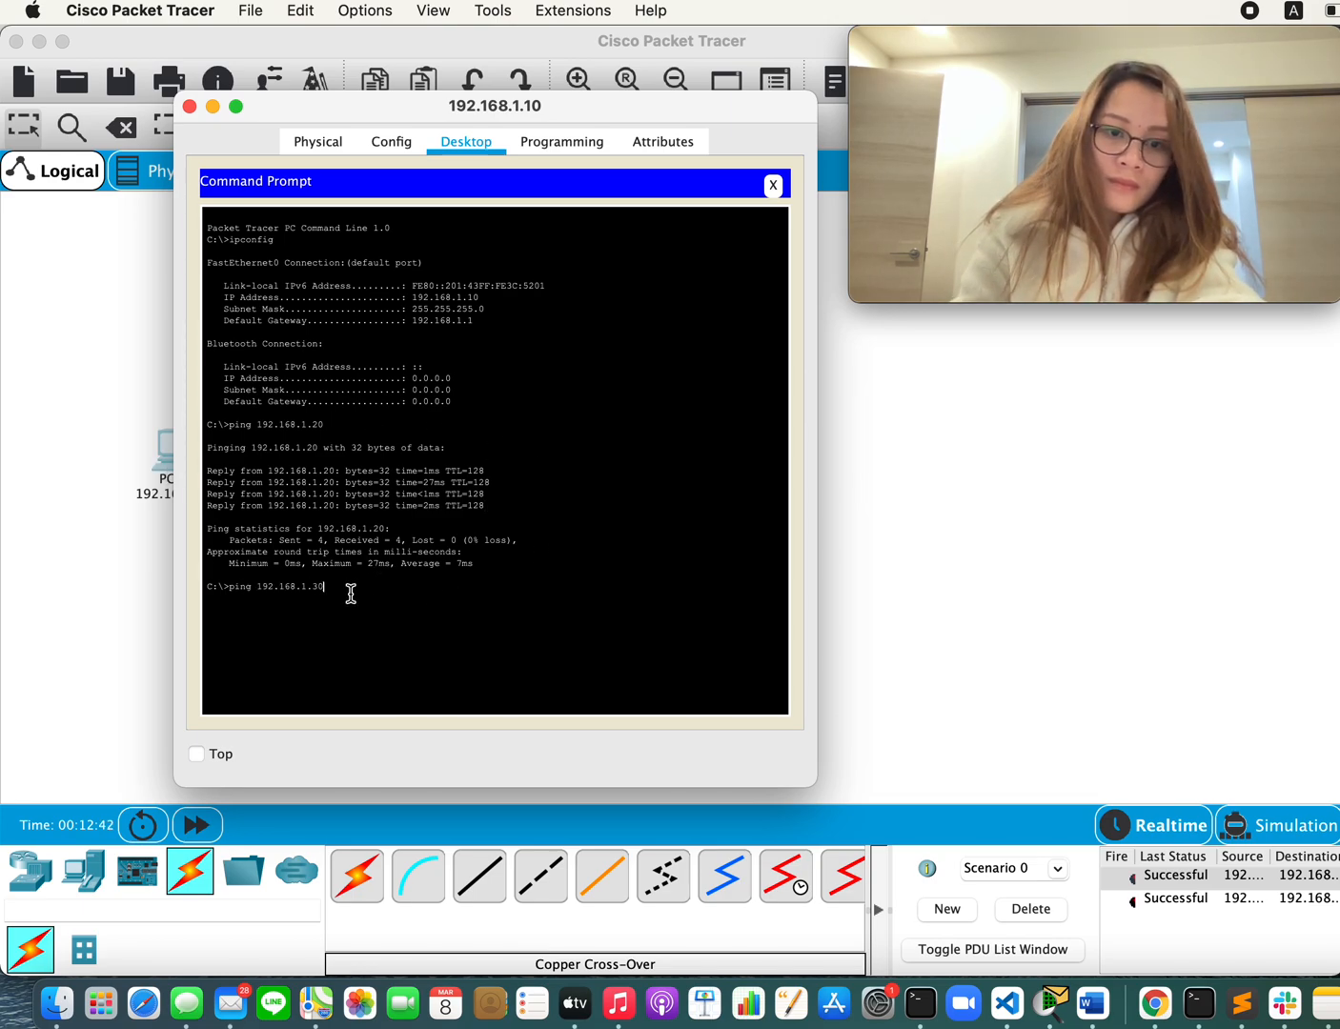
key("Return")
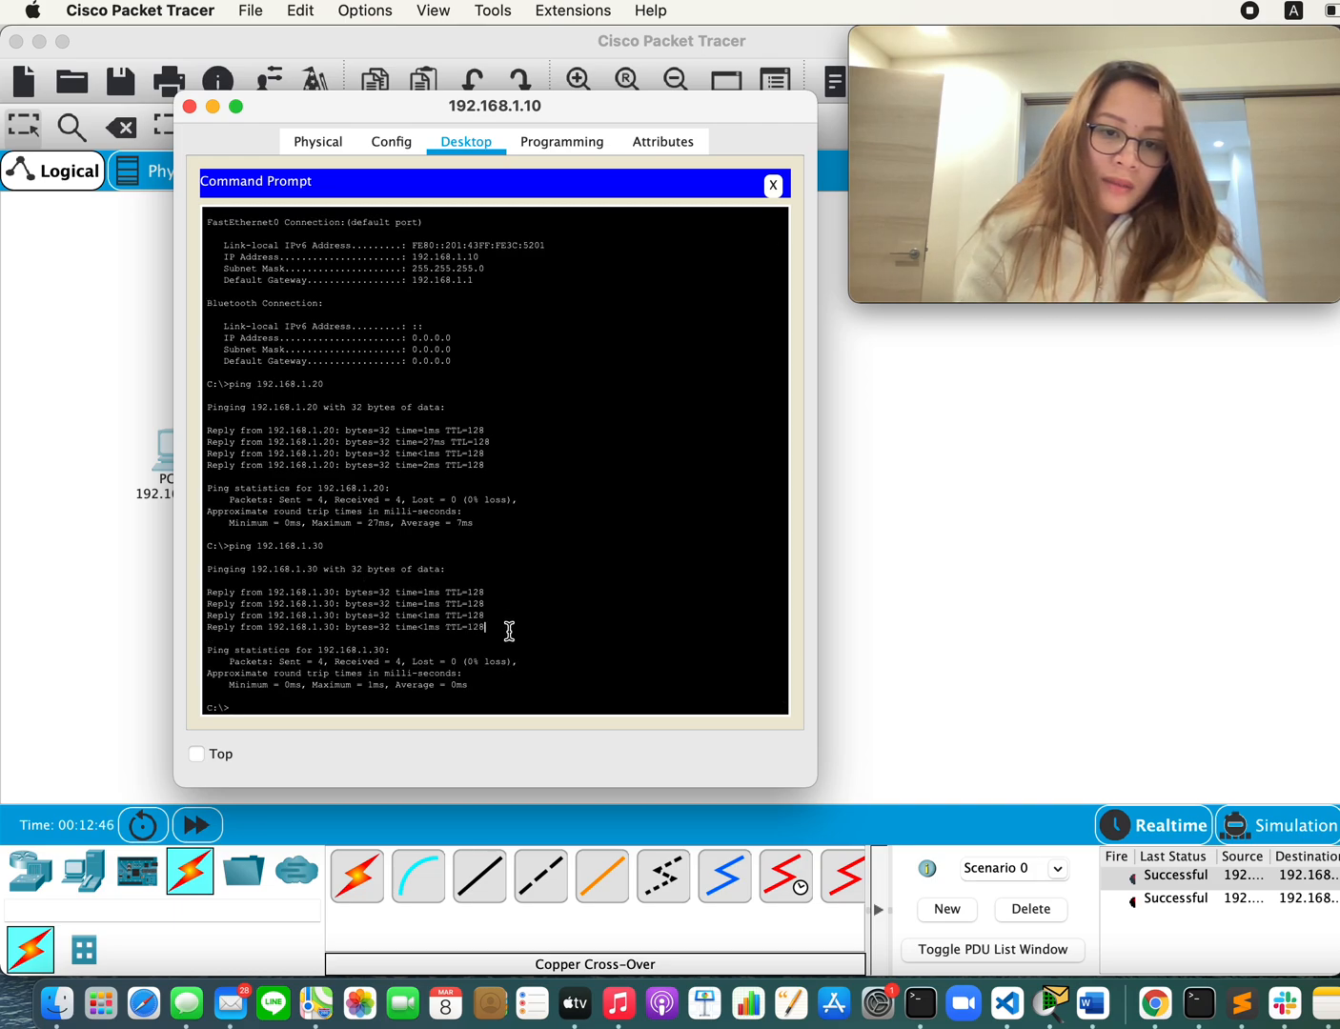
left_click_drag(508, 632, 282, 552)
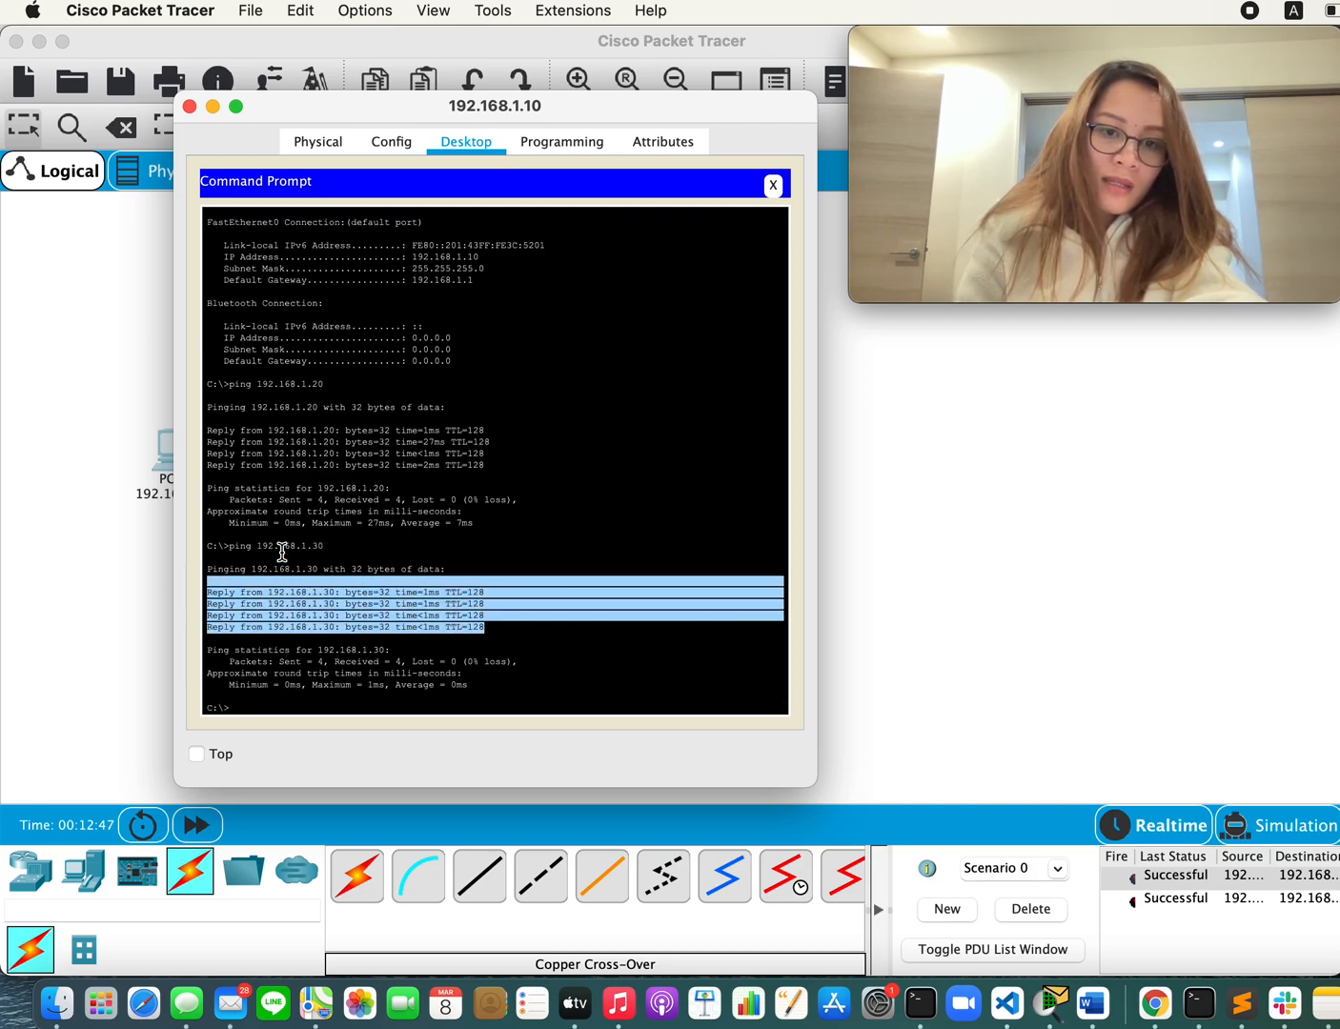
left_click(452, 695)
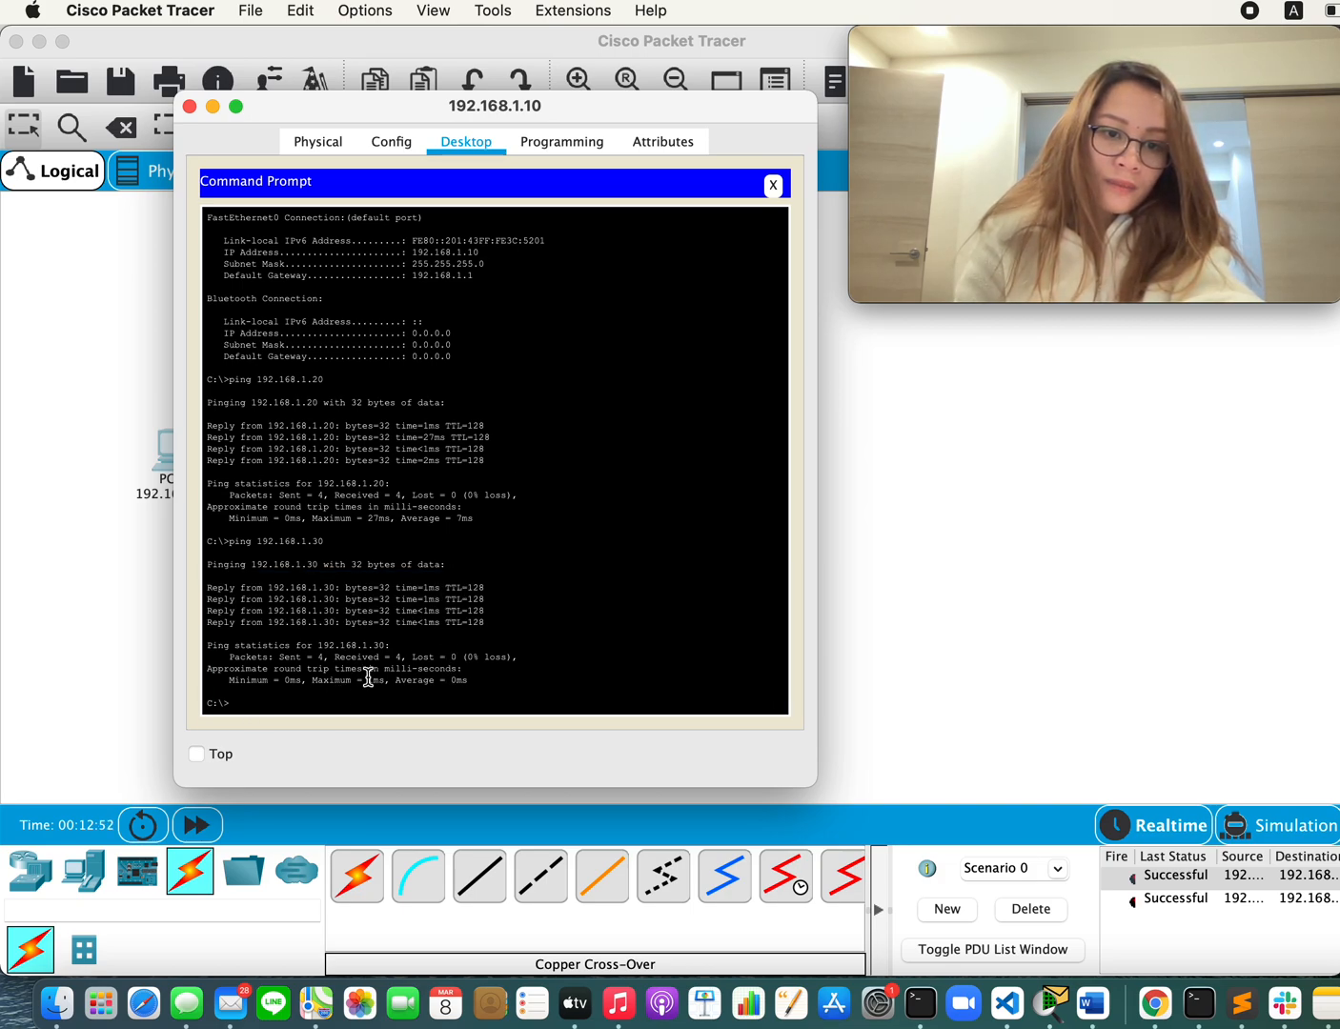
Step: Ping 192.168.1.40 from the 192.168.1.10 PC by reusing the previous ping command with the new address
key("Up")
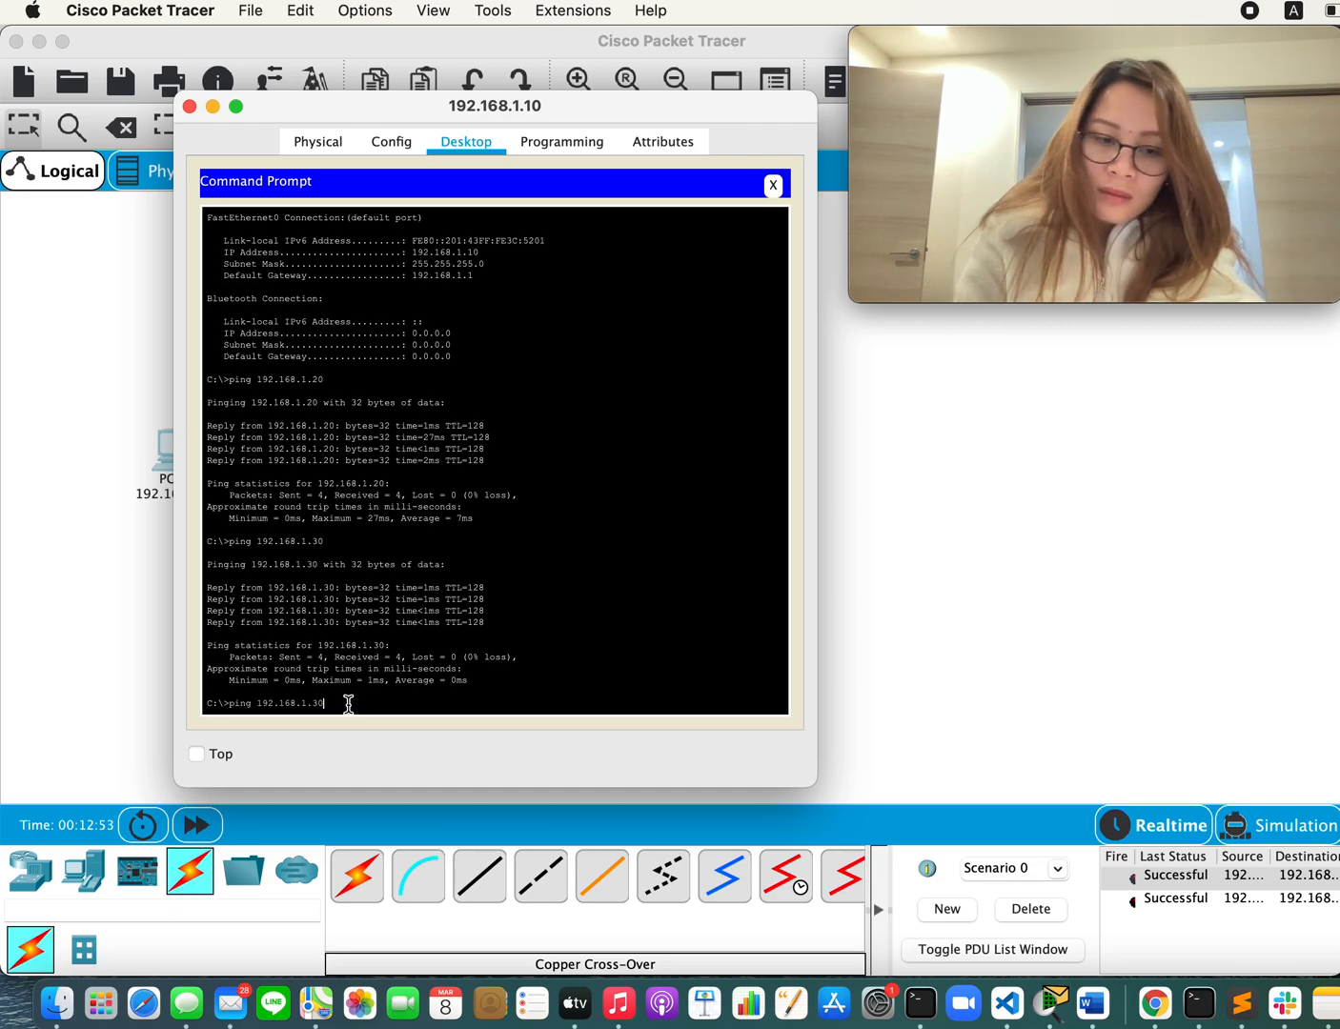
key("BackSpace")
type("4")
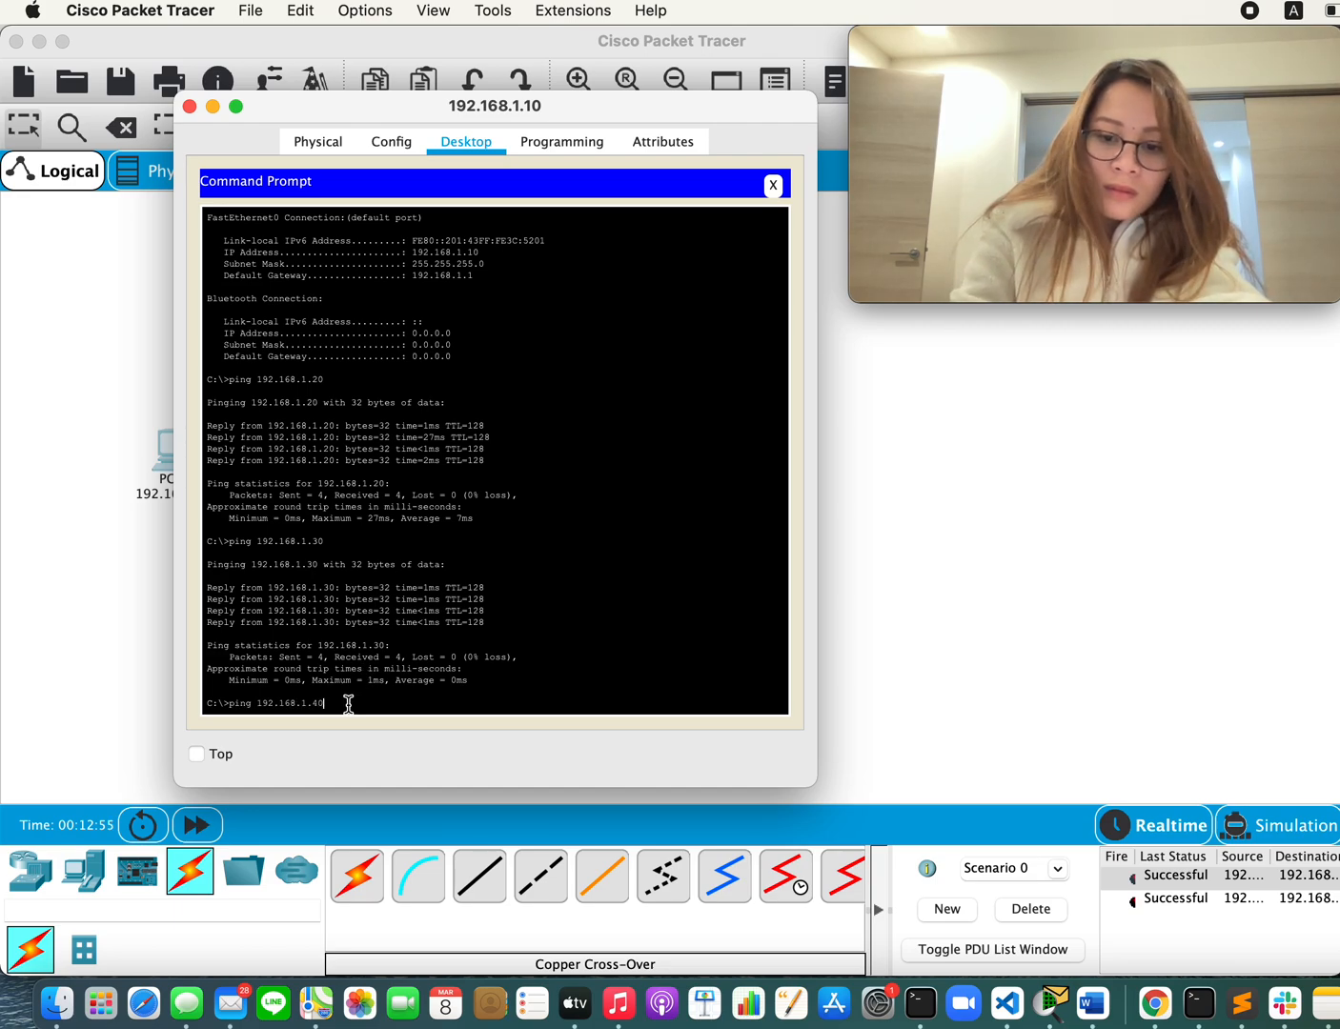
type("0")
key("Return")
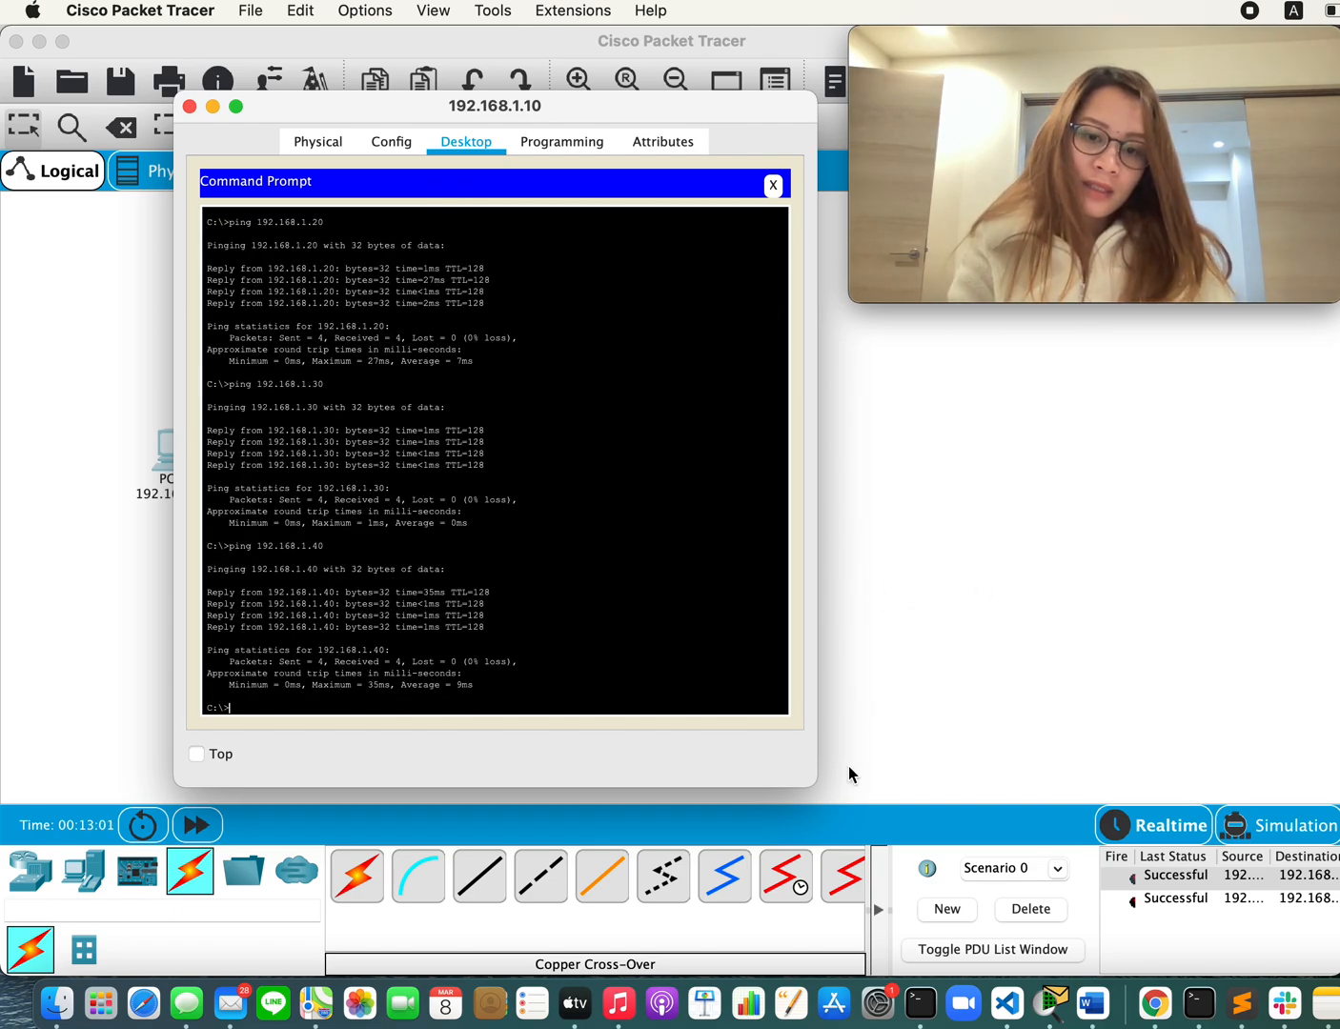
Step: Switch to the Word lab sheet, review steps 4 to 7 and the Questions section, and return to Cisco Packet Tracer
key("super+Tab")
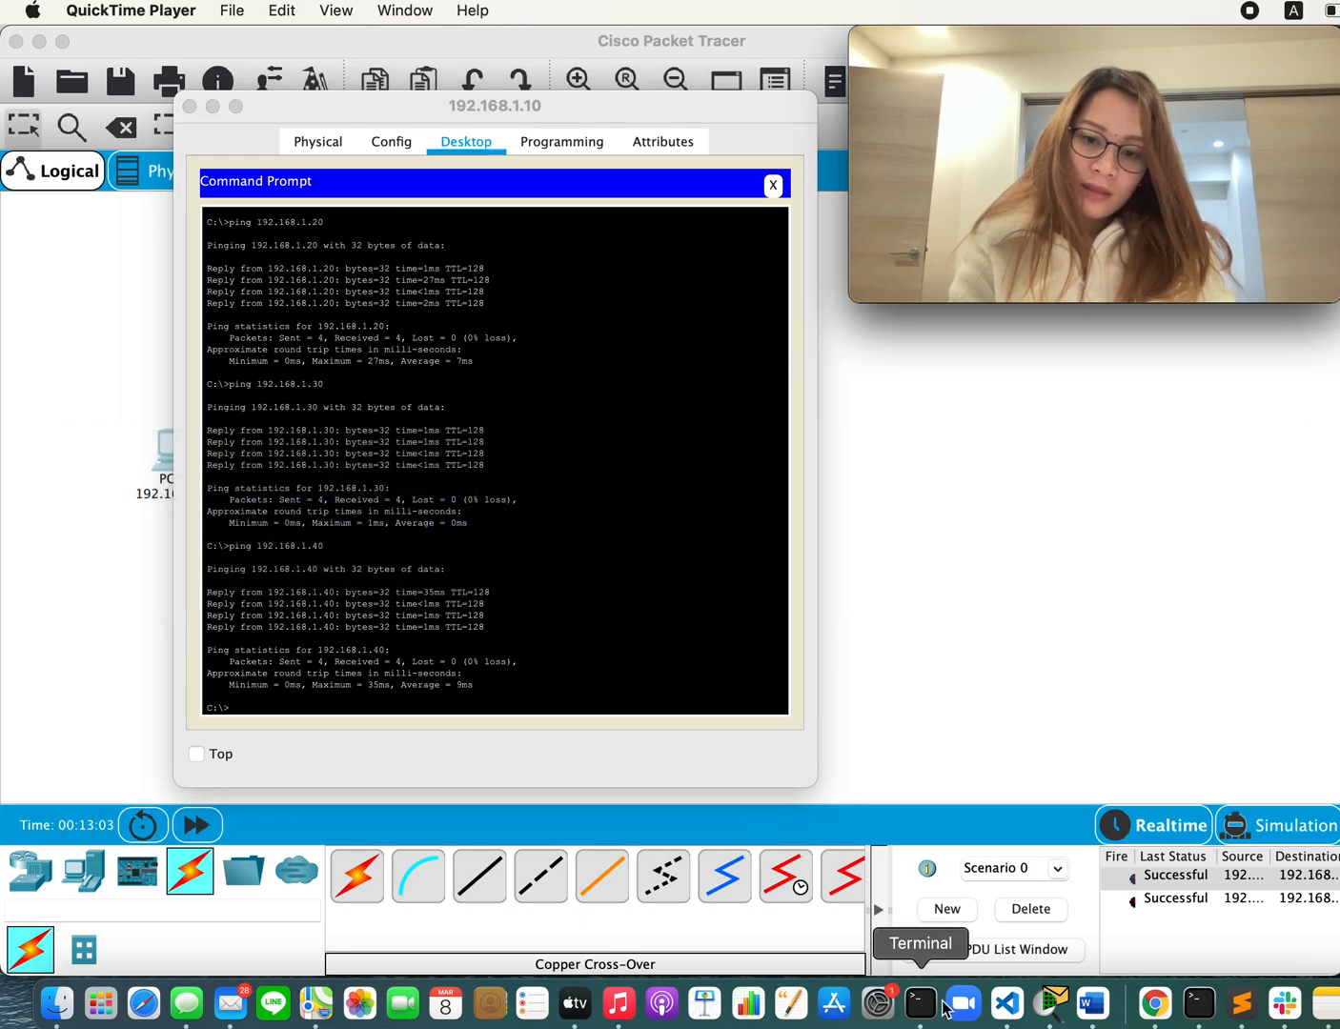
left_click(1094, 1005)
scroll(575, 708, "down", 4)
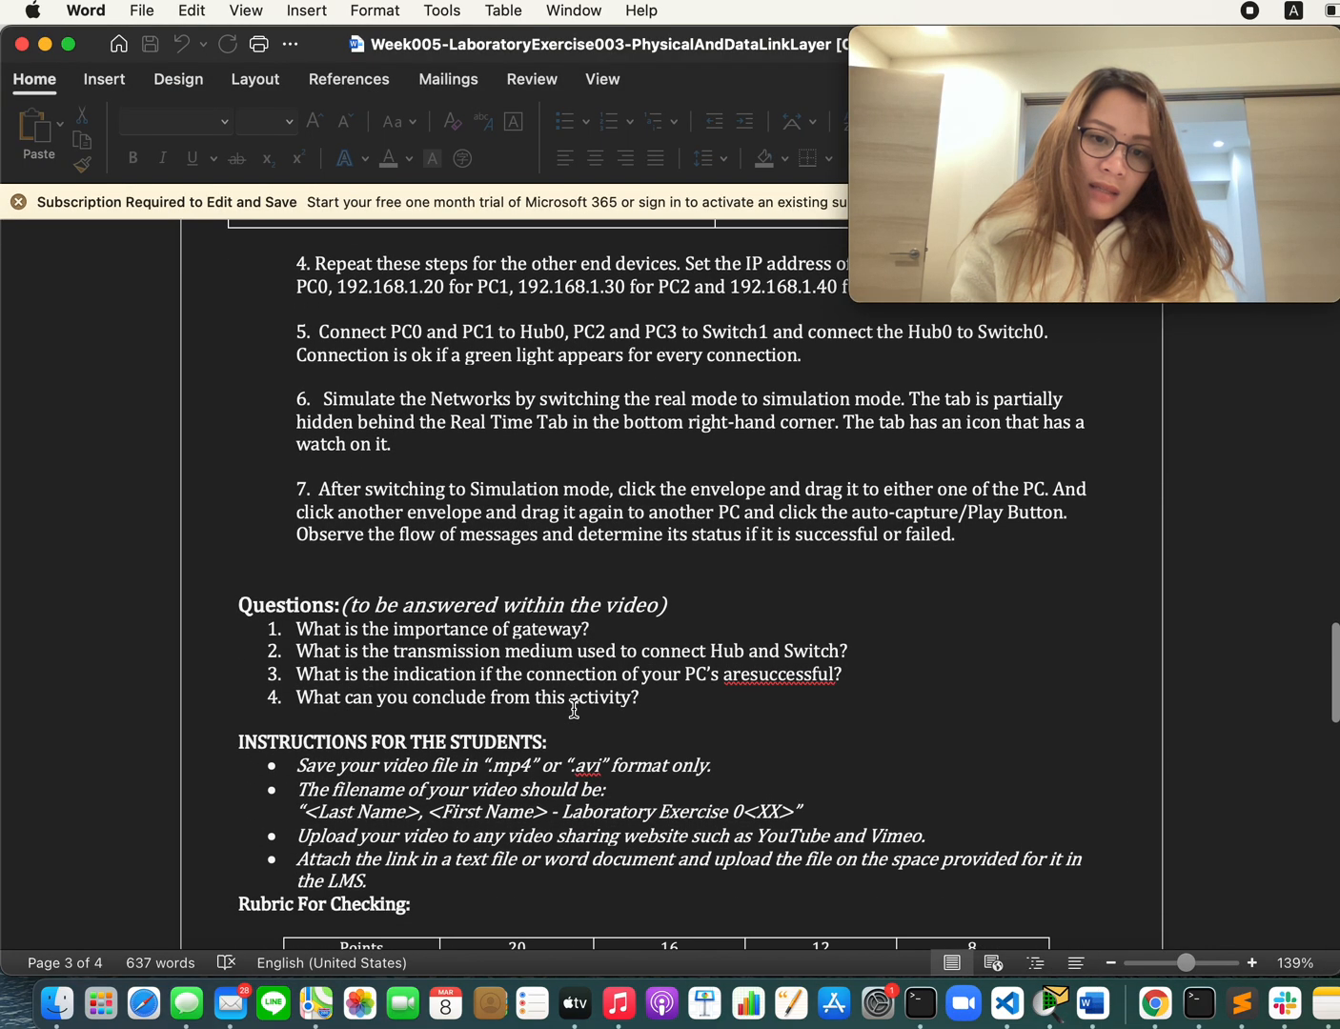
scroll(576, 707, "up", 3)
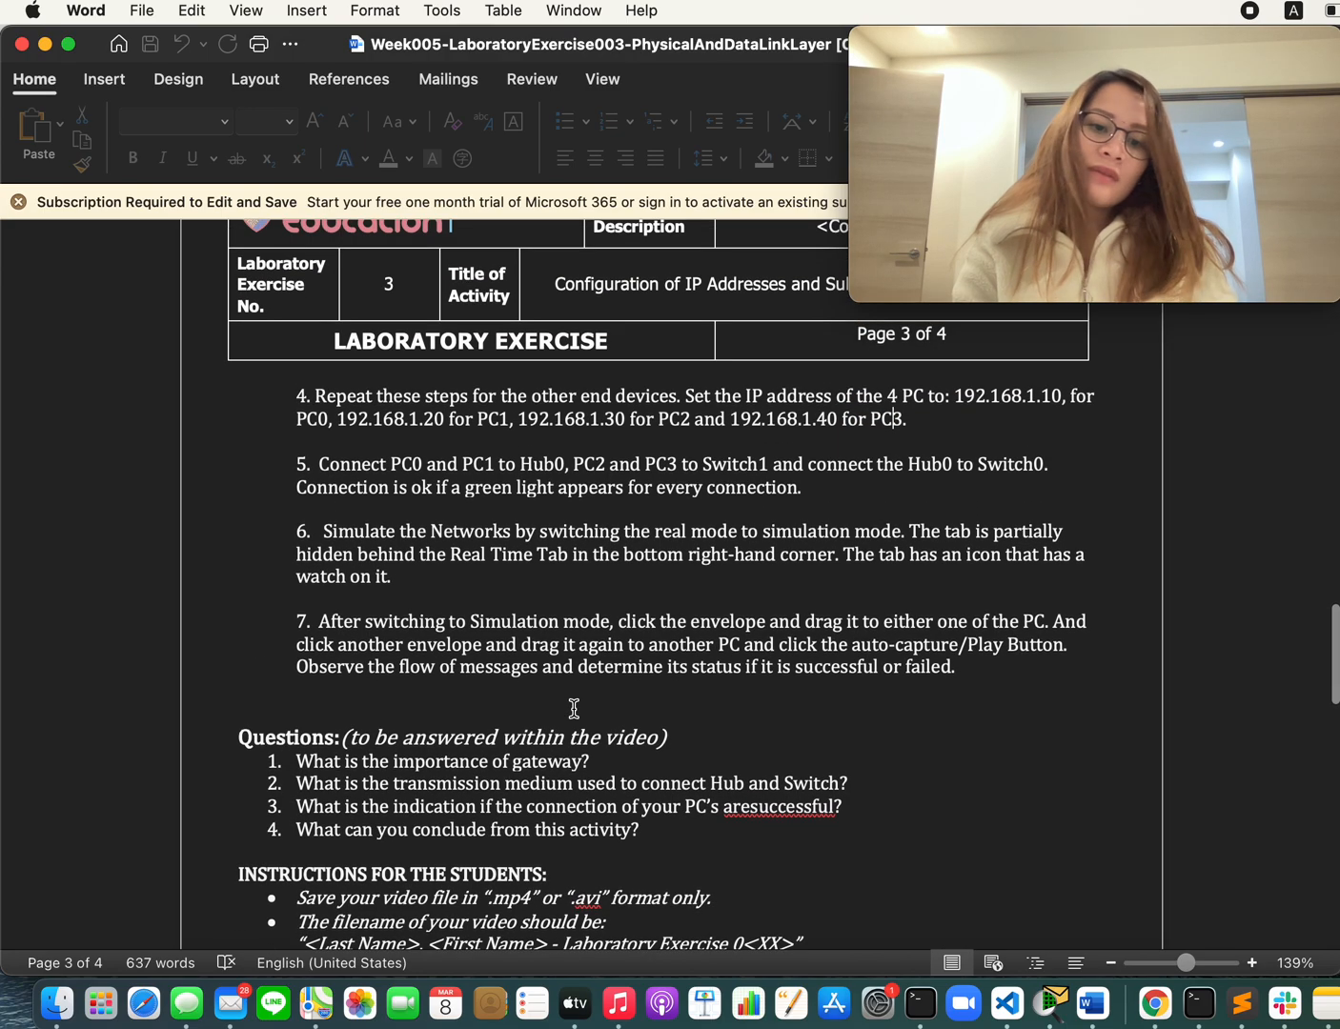
scroll(575, 709, "up", 1)
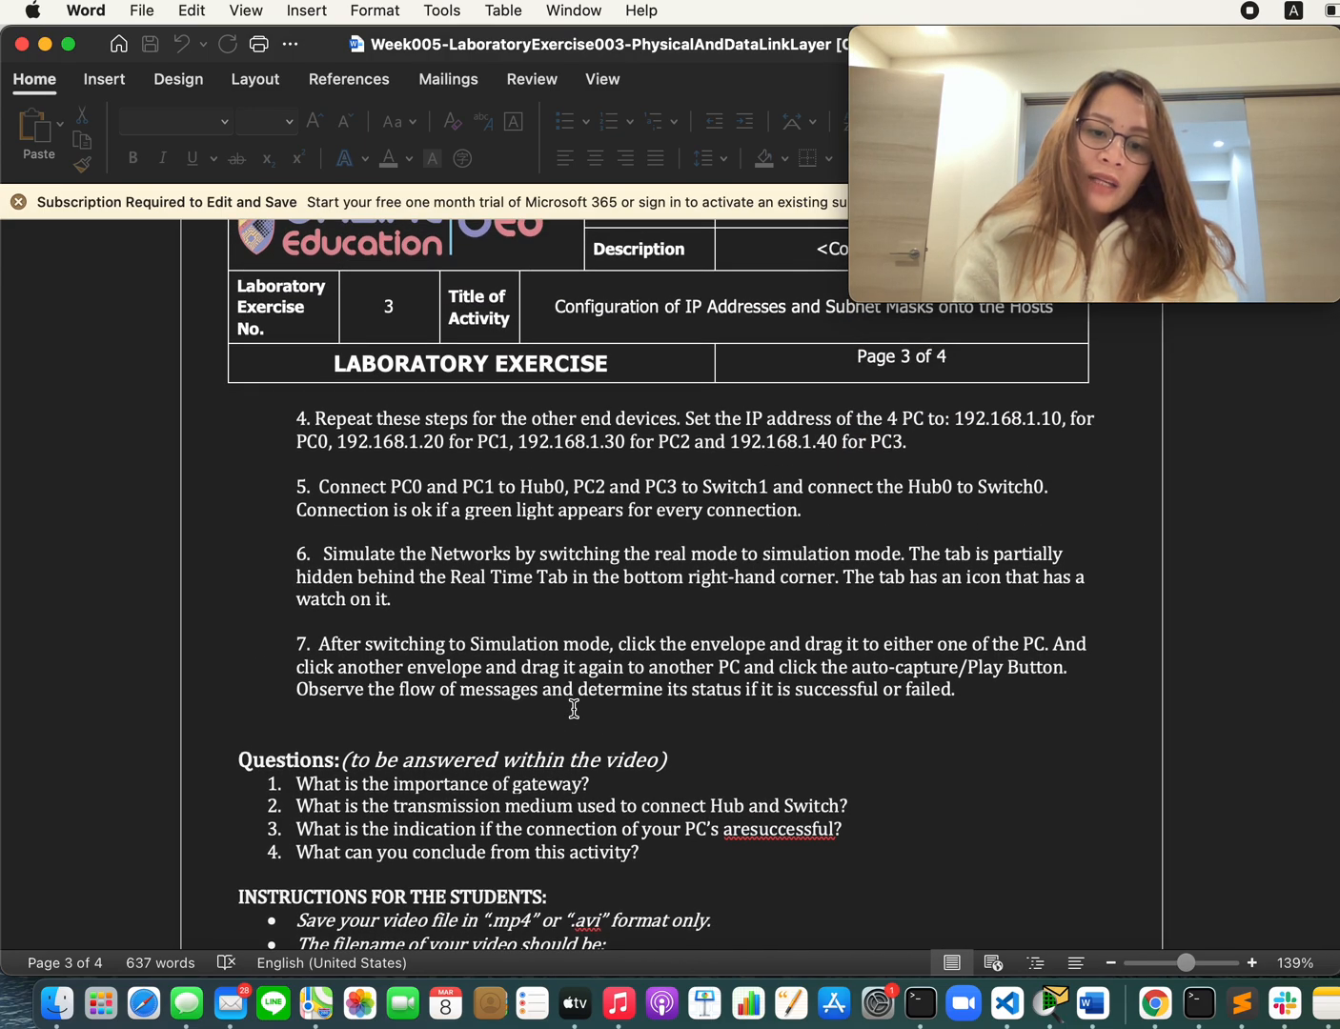
scroll(574, 709, "up", 1)
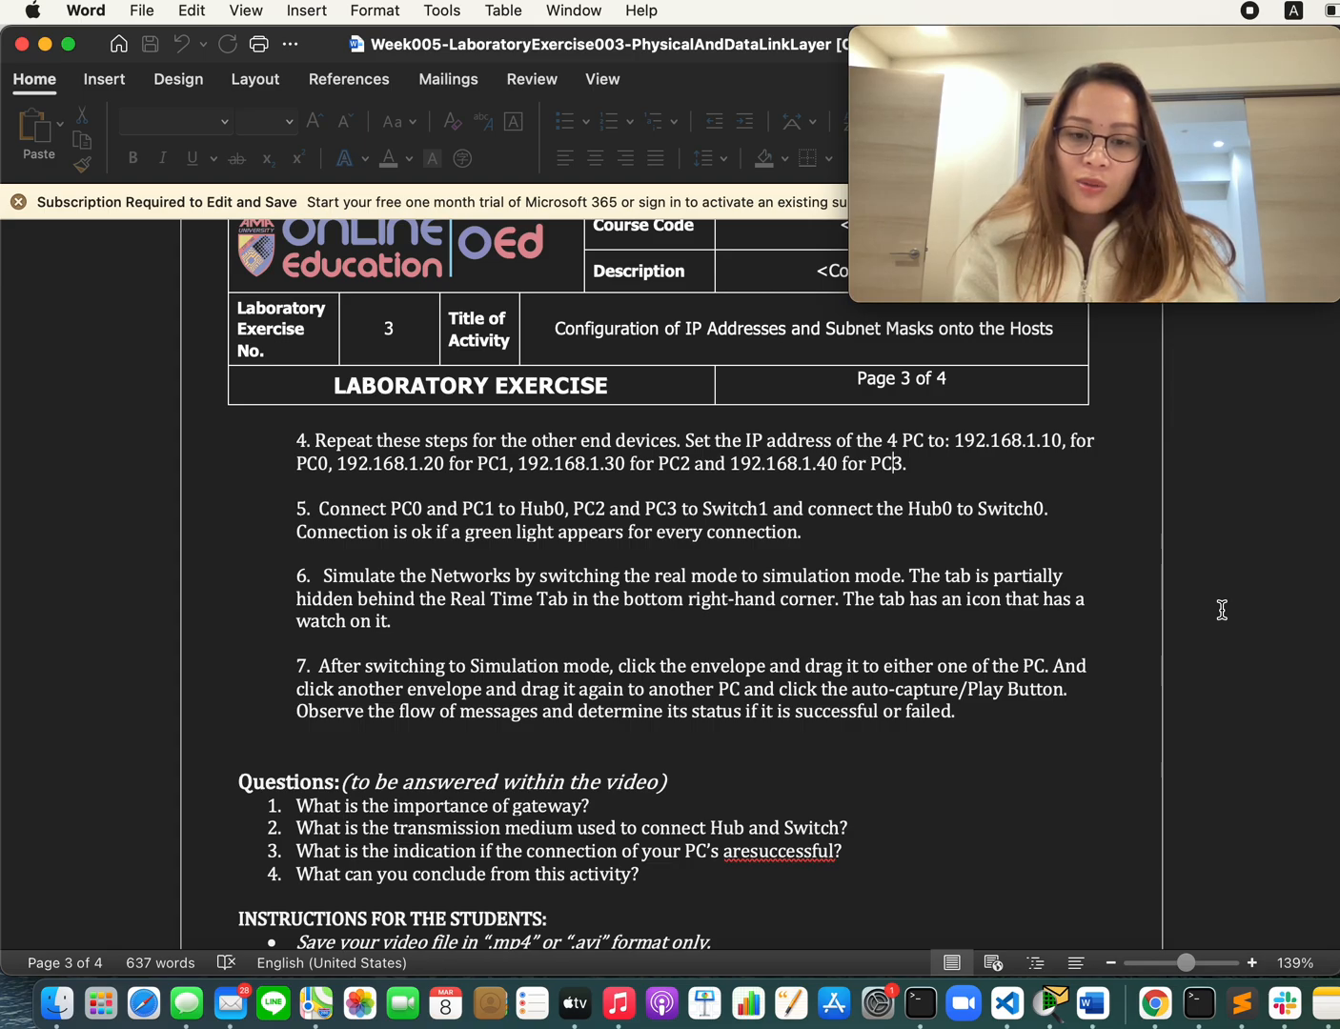
scroll(1222, 610, "up", 1)
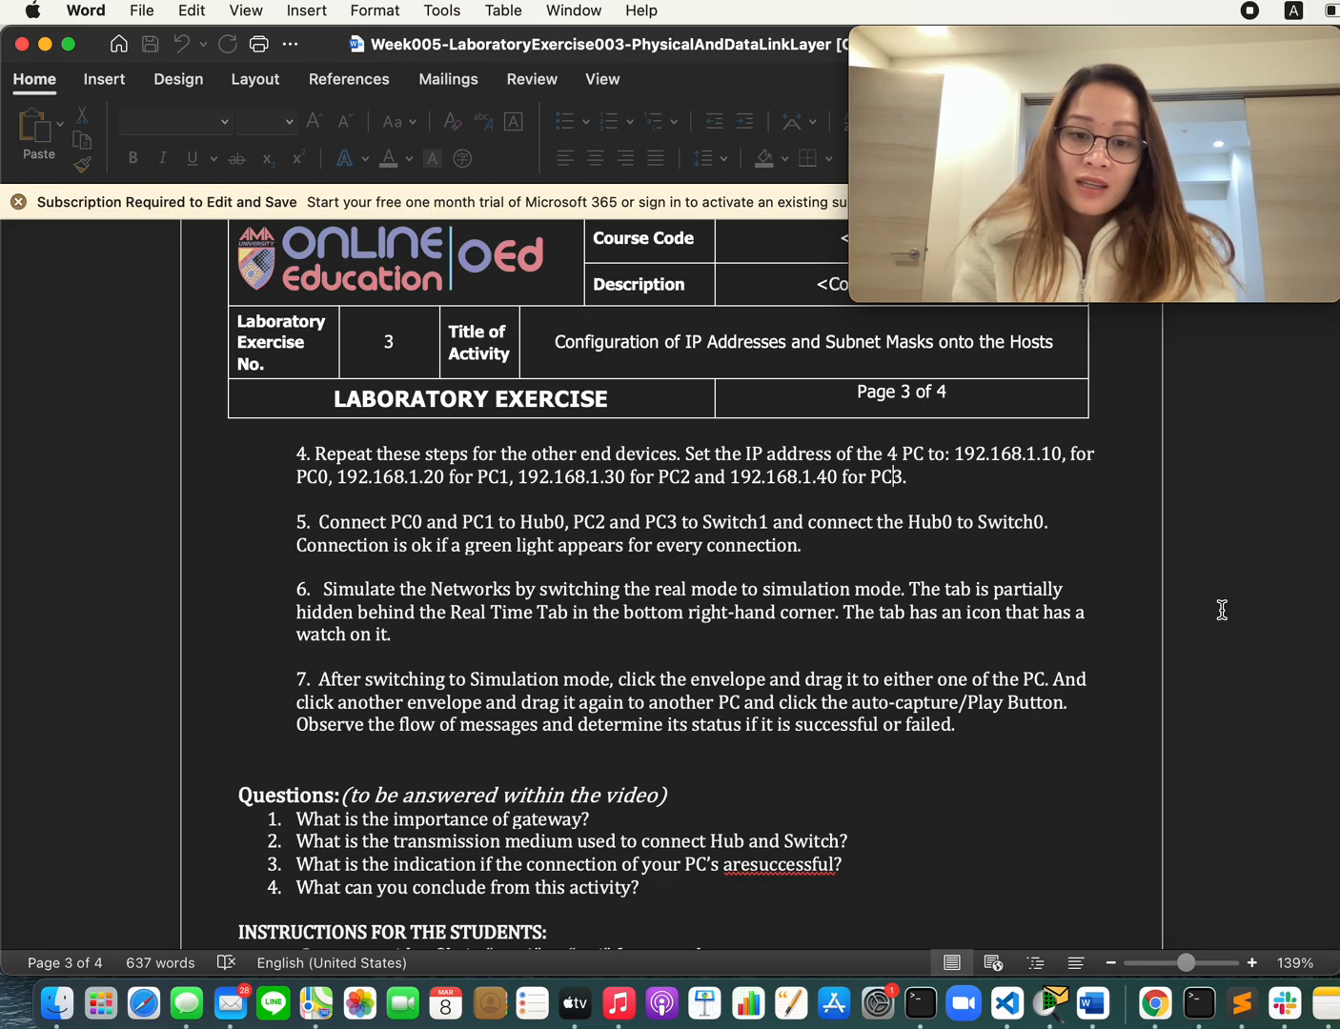
key("super+Tab")
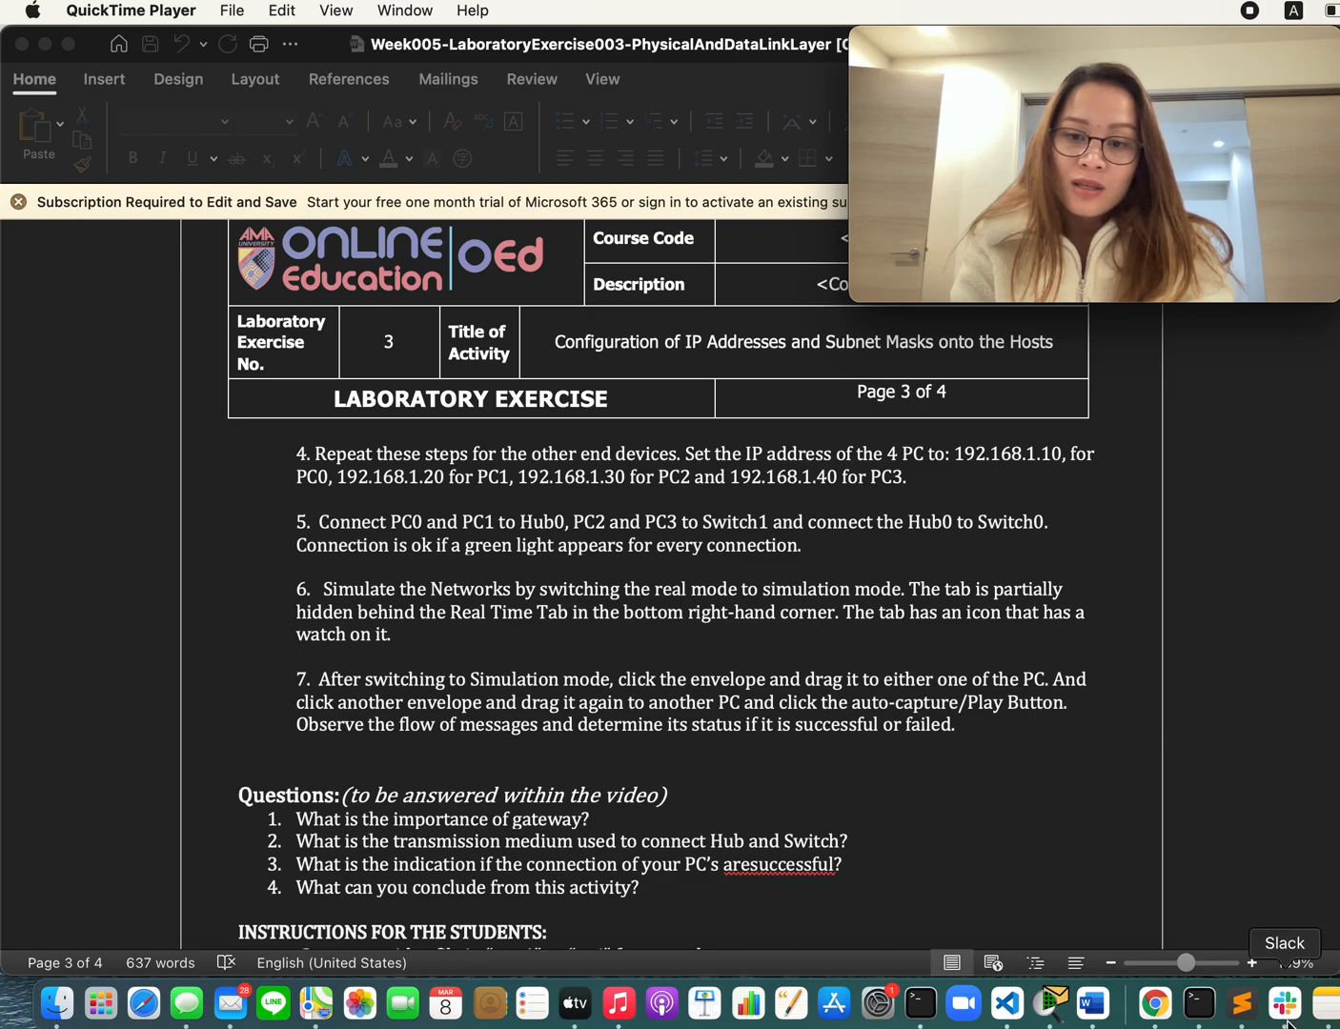
left_click(1051, 1003)
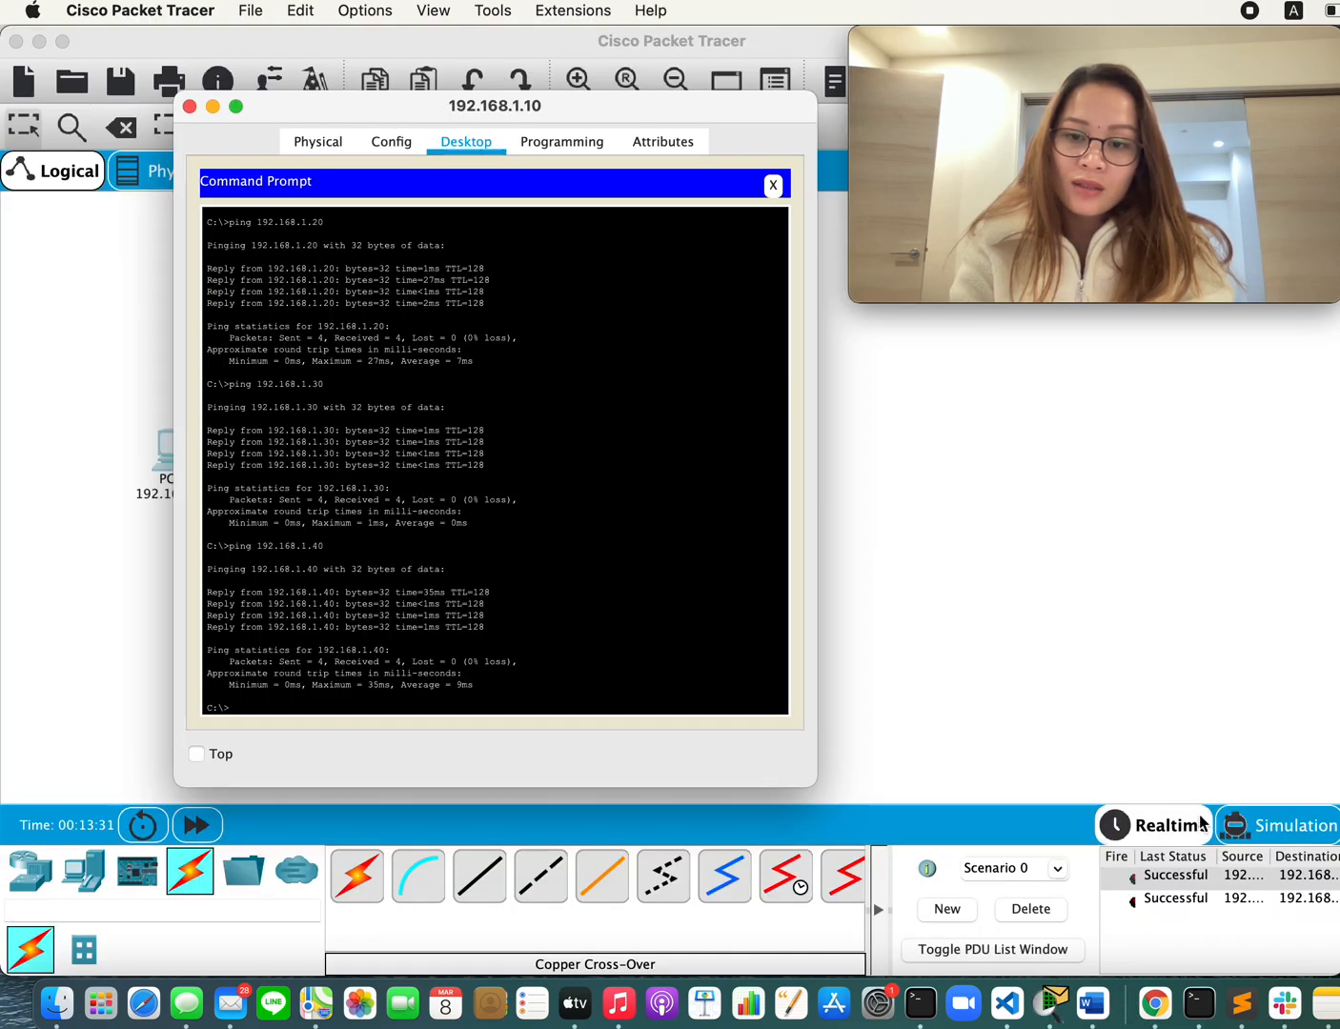